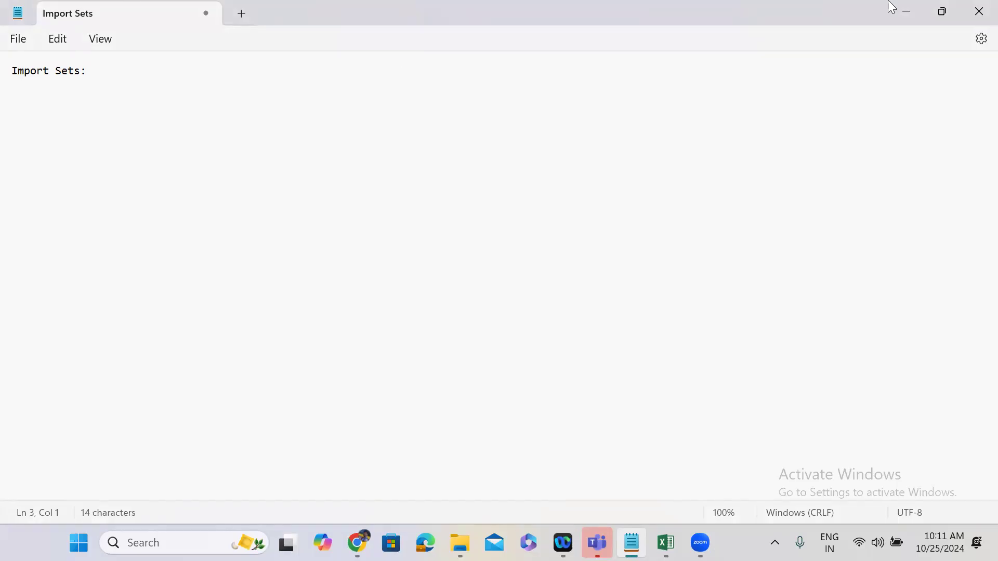
Switch from the notes to the ServiceNow instance in Chrome and open the Transform Maps list in a new browser tab.
left_click(913, 16)
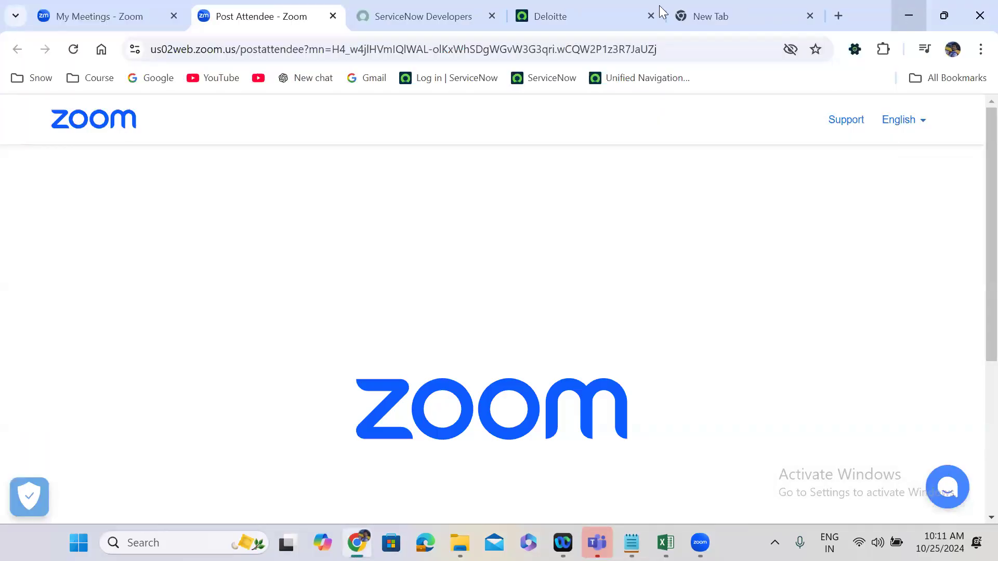
left_click(601, 10)
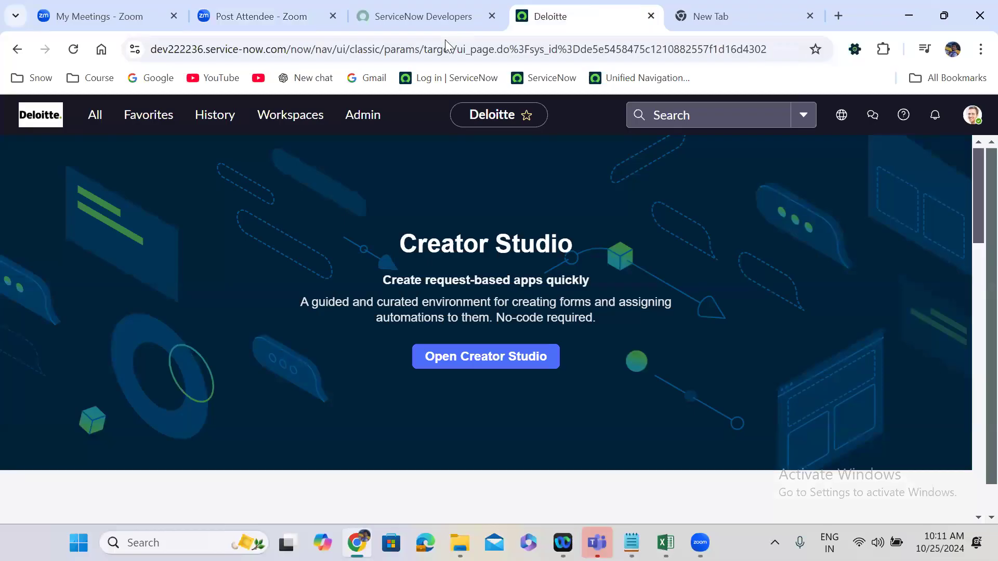
left_click(92, 119)
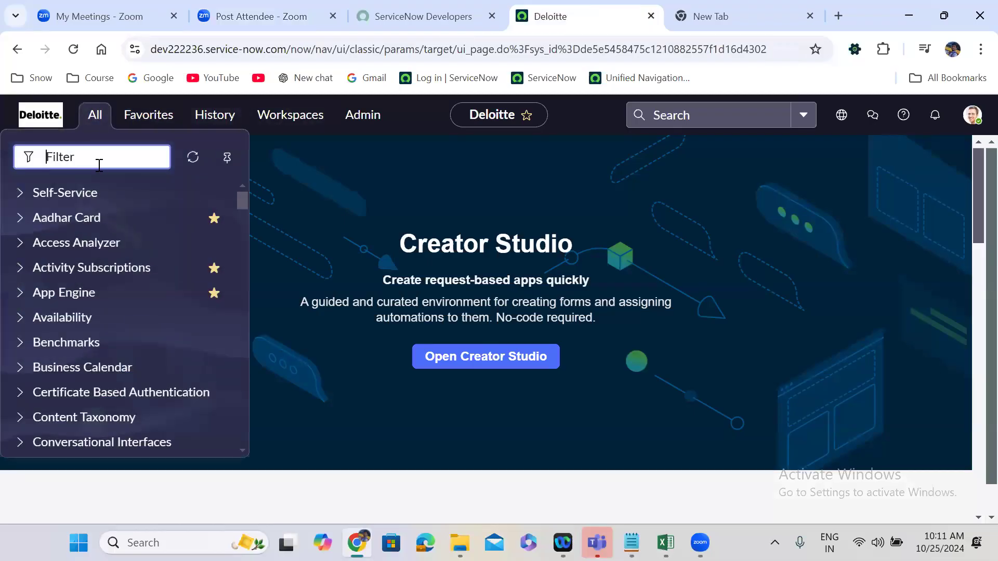
type("t")
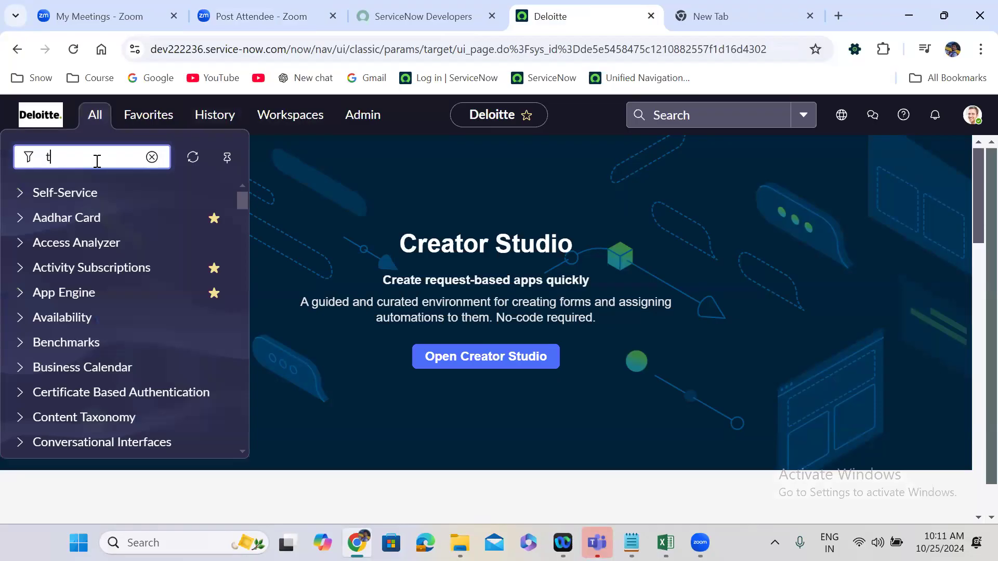
type("ransform maps")
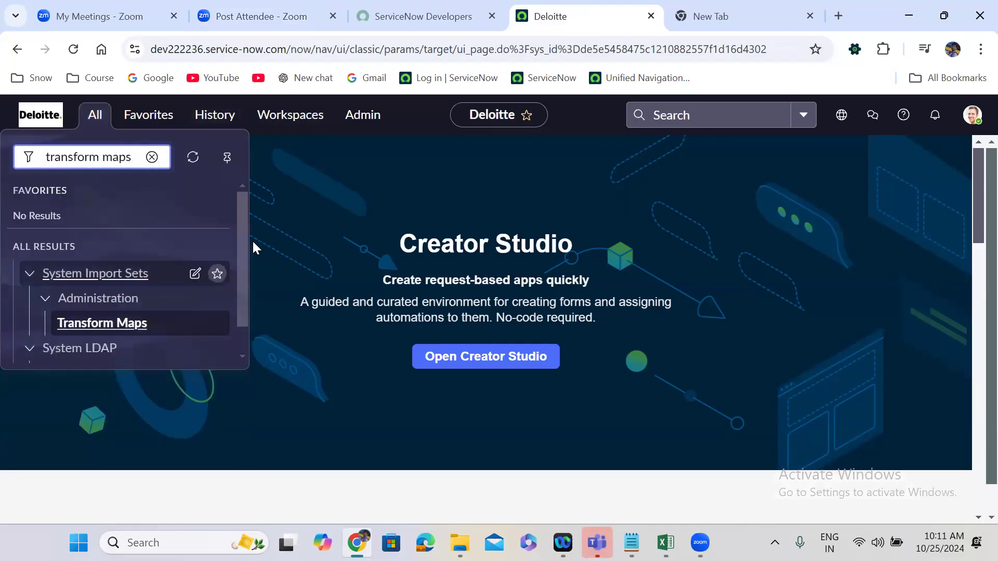
middle_click(111, 328)
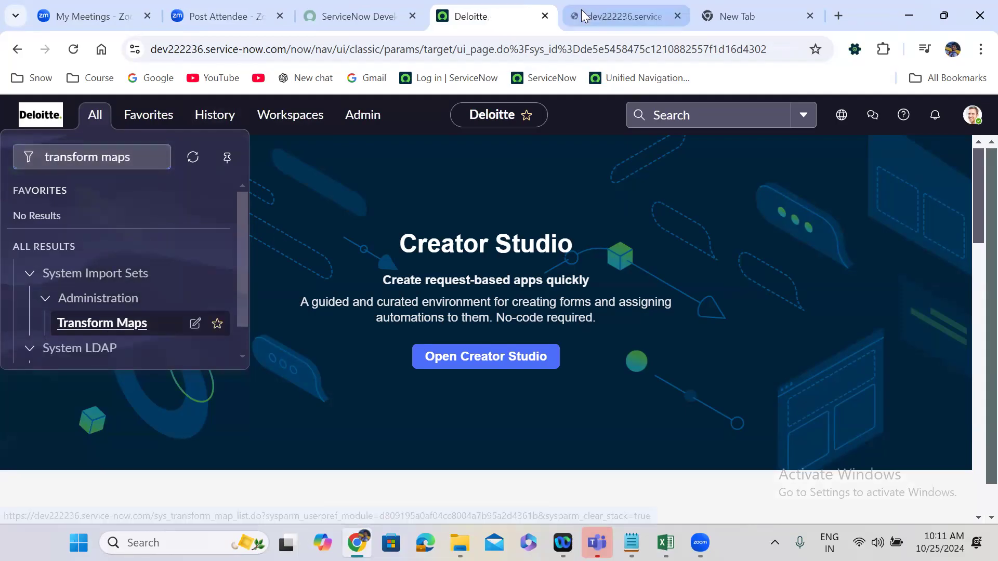
left_click(581, 9)
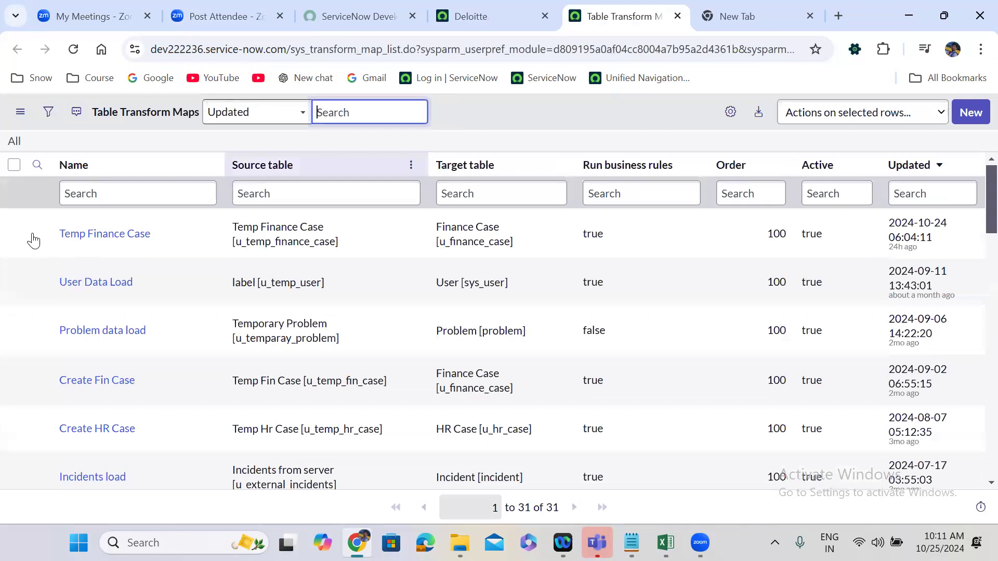
Open the Temp Finance Case transform map in its own browser tab and decline creating an index for the coalesce fields.
right_click(33, 233)
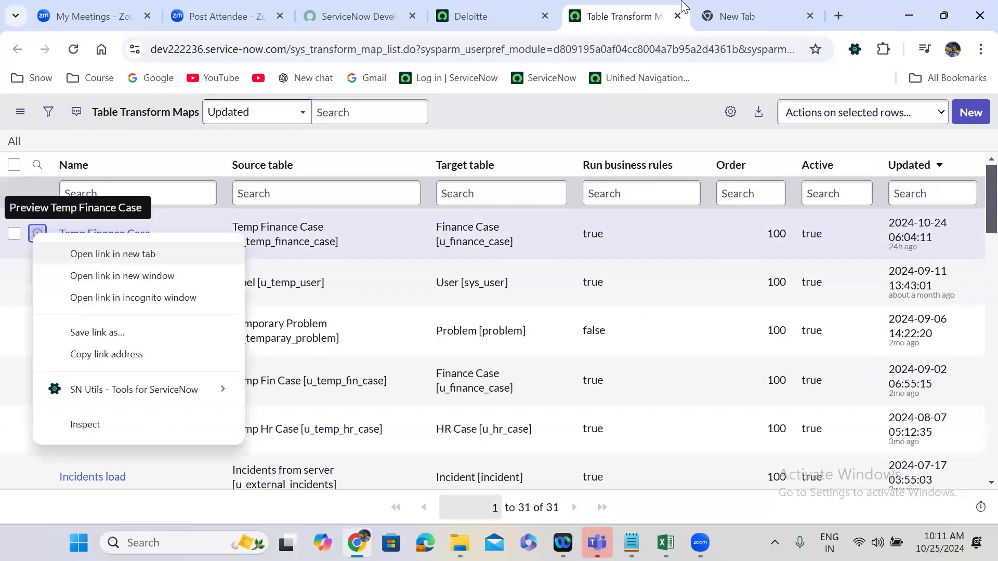
left_click(91, 257)
left_click(632, 10)
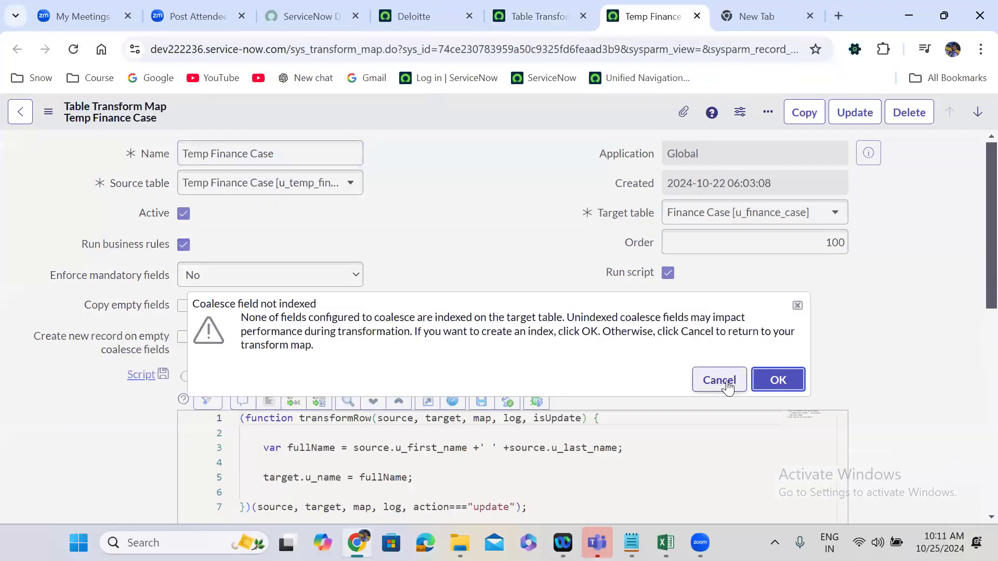
left_click(725, 380)
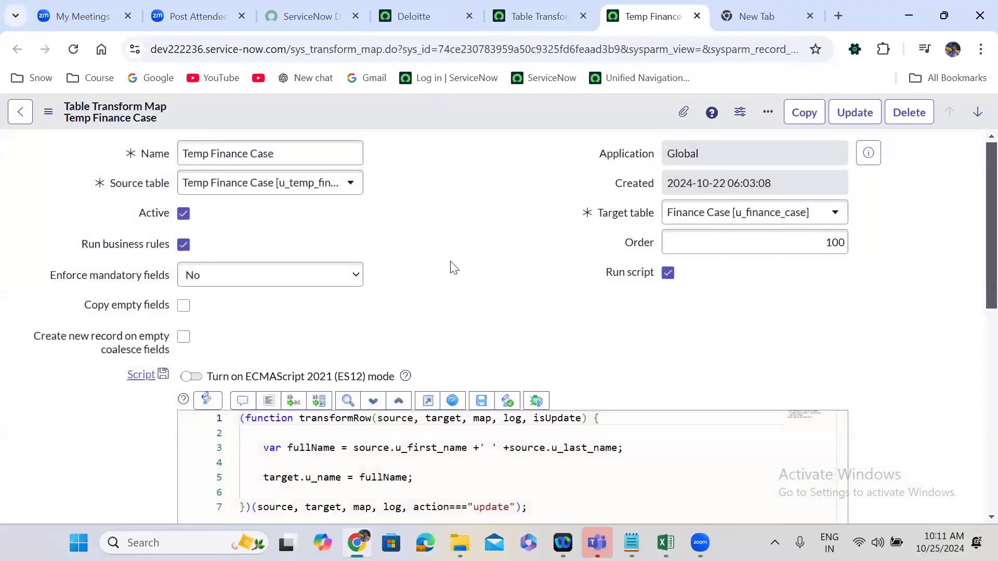
Open the map's onForeignInsert transform script in a separate browser tab to review its code.
scroll(454, 268, "down", 9)
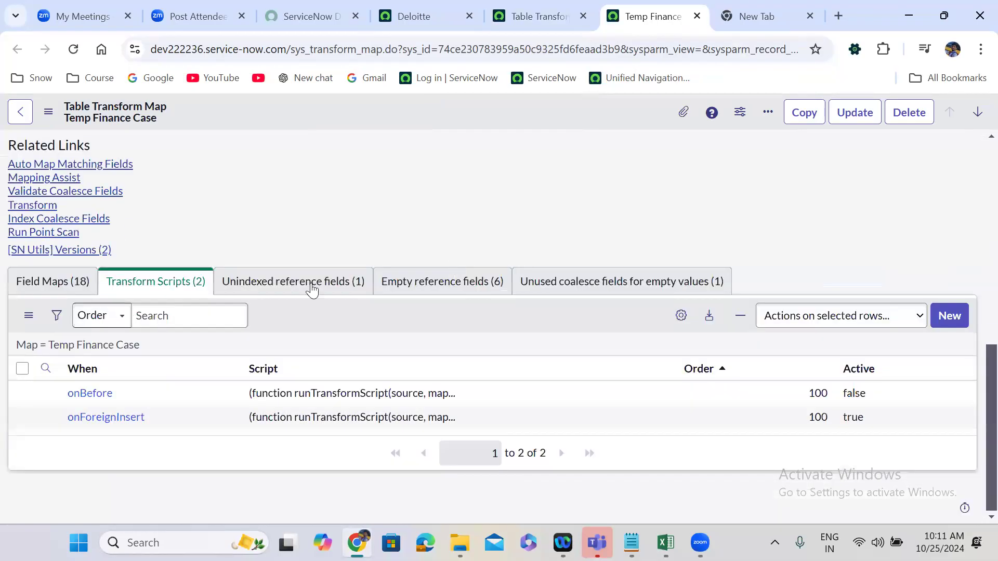
right_click(46, 416)
left_click(141, 226)
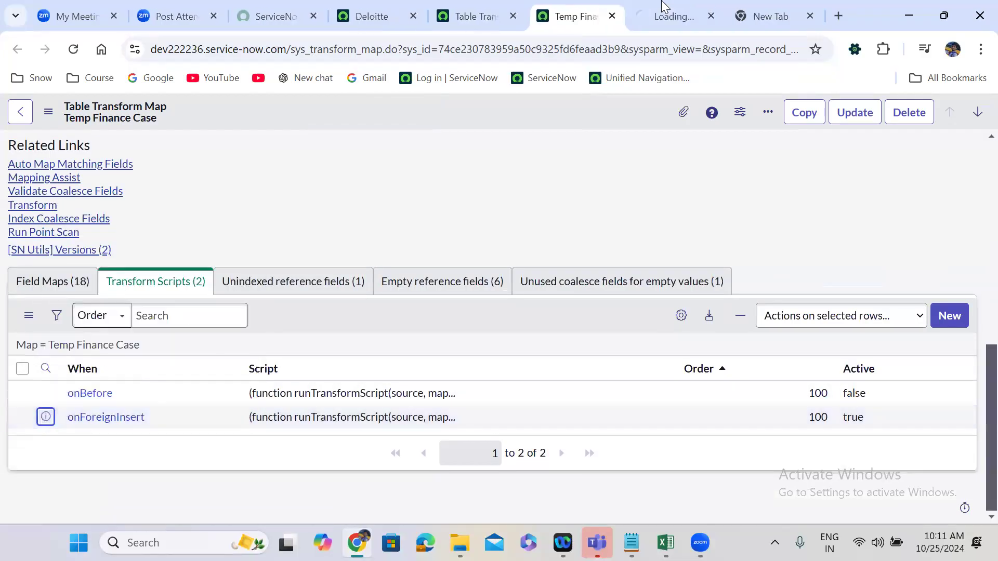
left_click(665, 6)
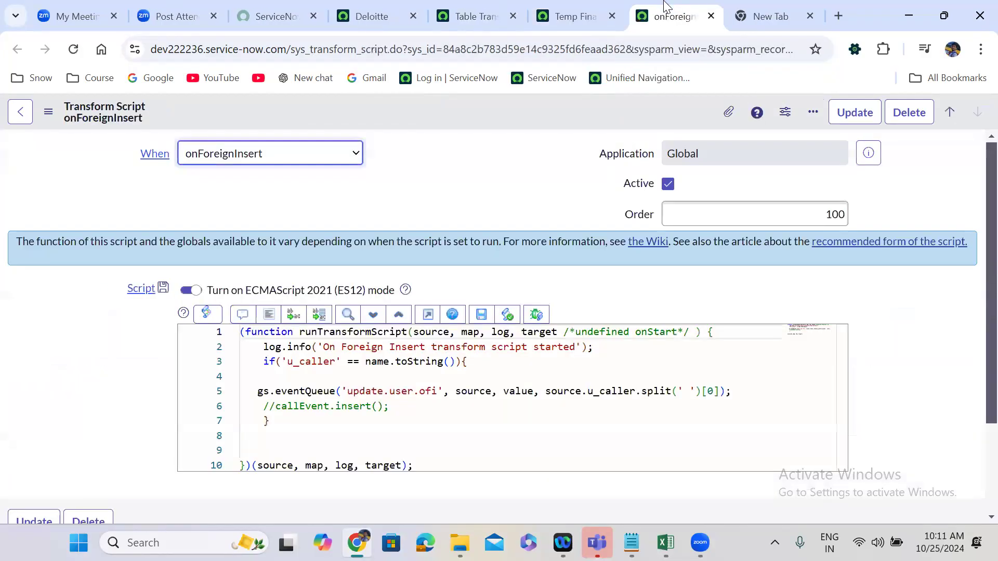
left_click(444, 193)
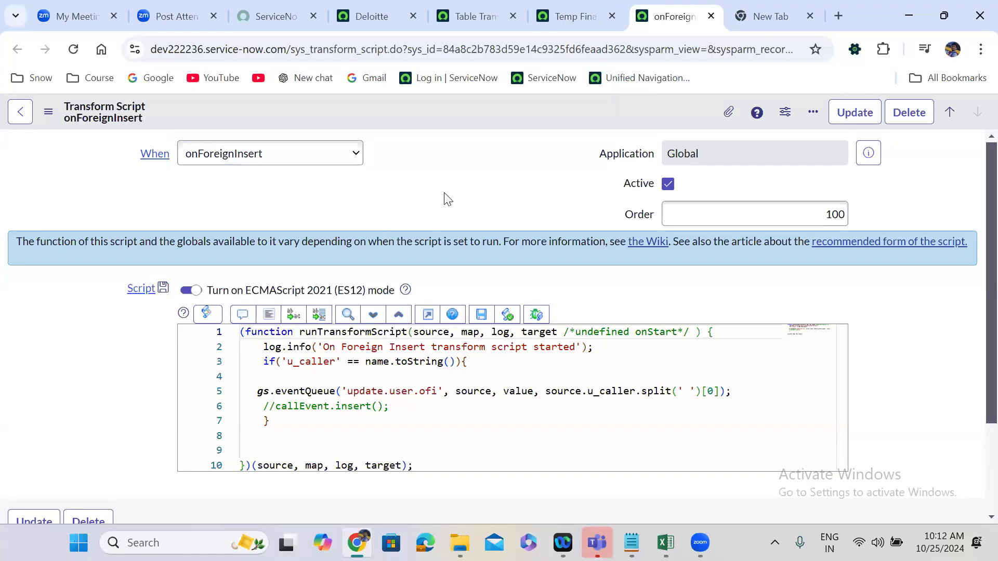
Find Event Log through the ServiceNow navigator's filter and open it in a new browser tab.
left_click(366, 16)
left_click(97, 119)
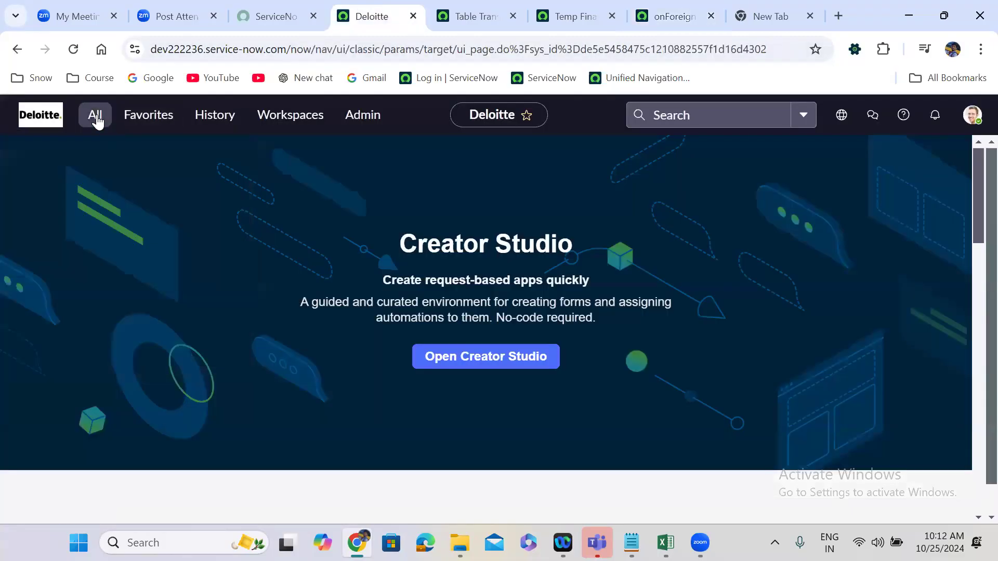
left_click(96, 120)
key("ctrl+shift+Left")
key("ctrl+shift+Left")
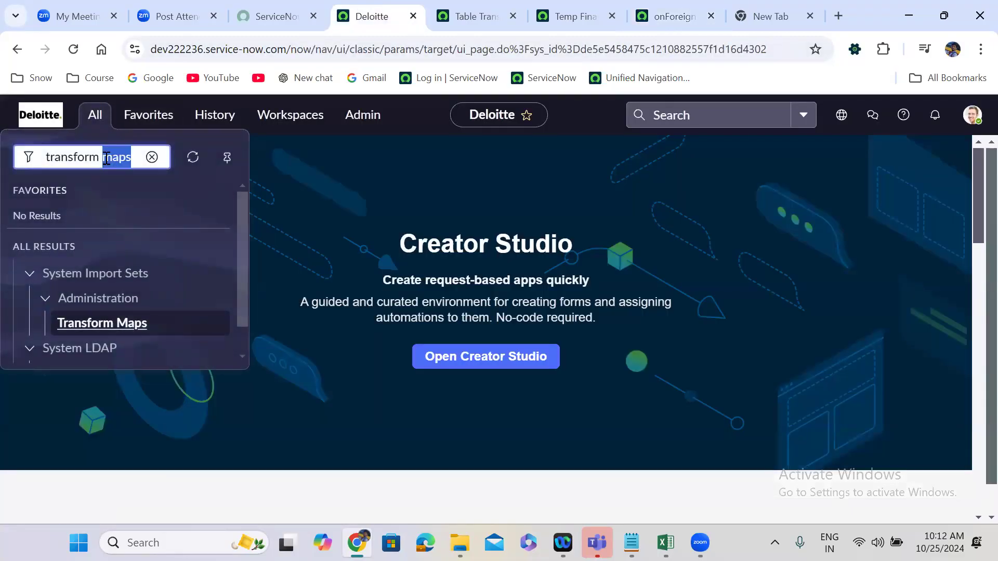
type("event ")
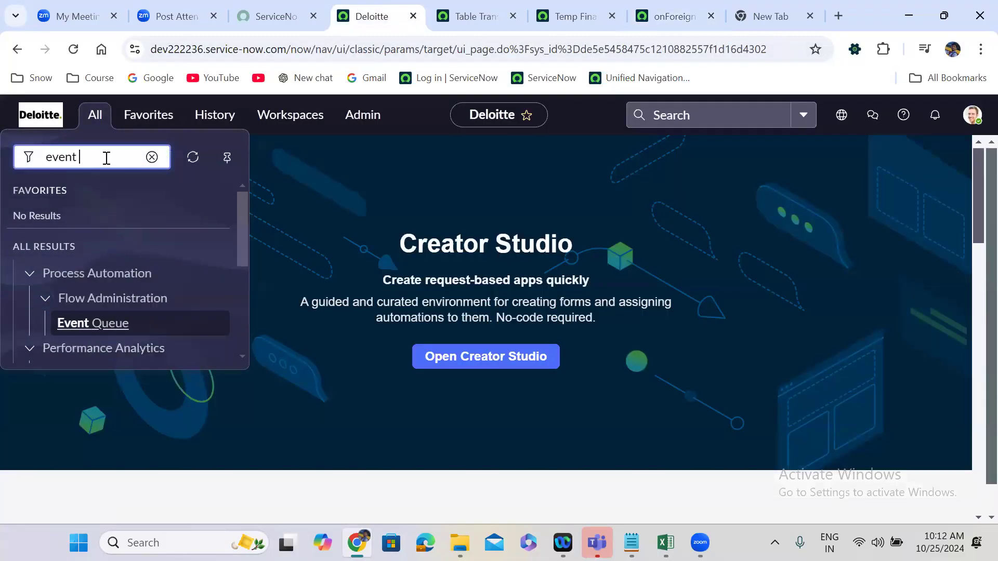
type("log")
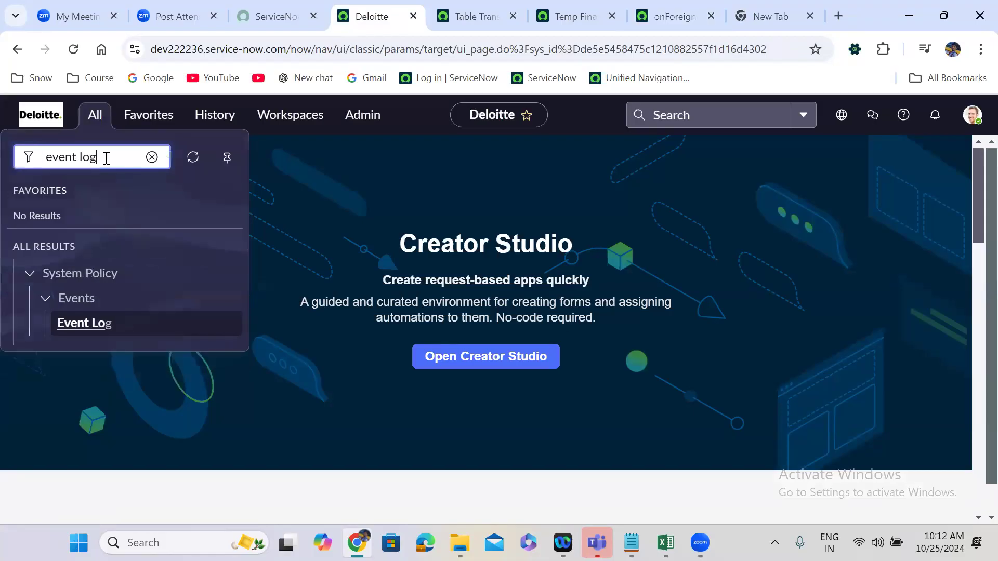
right_click(88, 324)
left_click(206, 132)
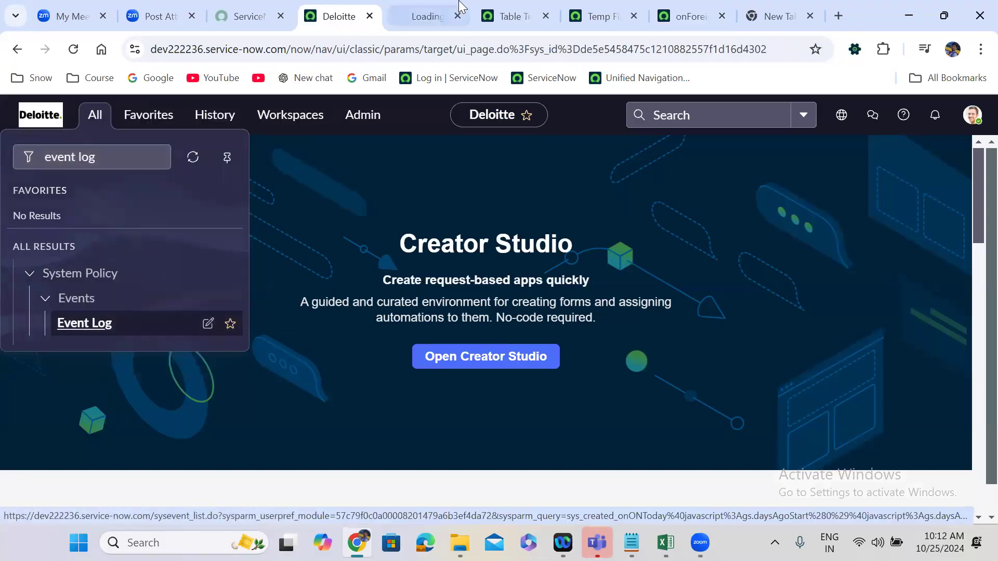
left_click(427, 6)
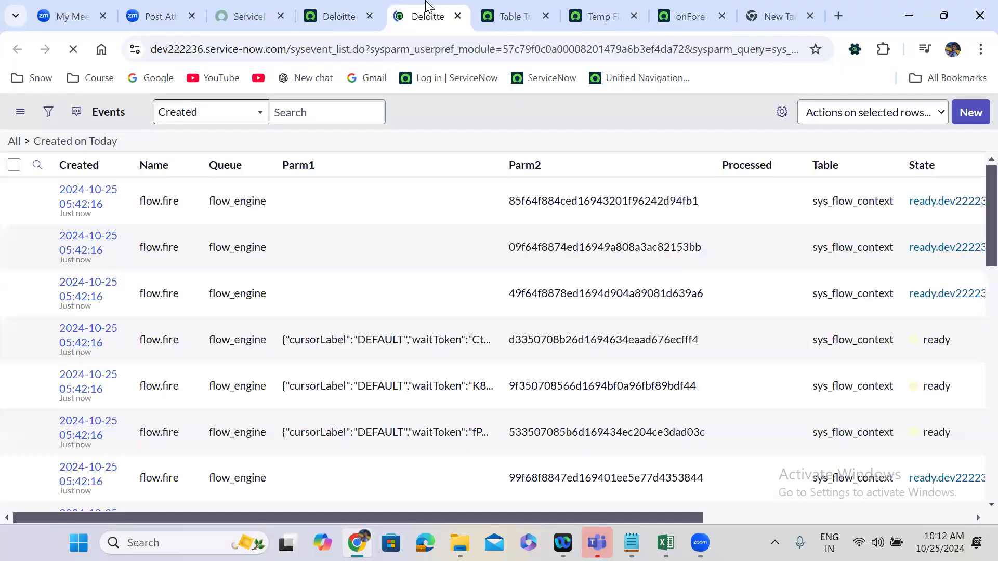
Filter today's events to those whose name starts with "update".
left_click(201, 189)
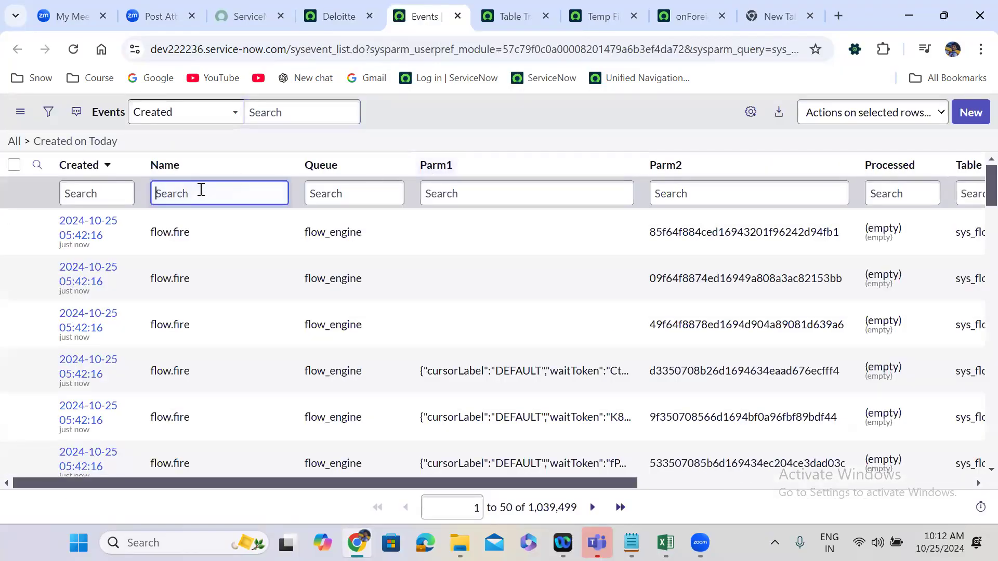
type("update")
key("Return")
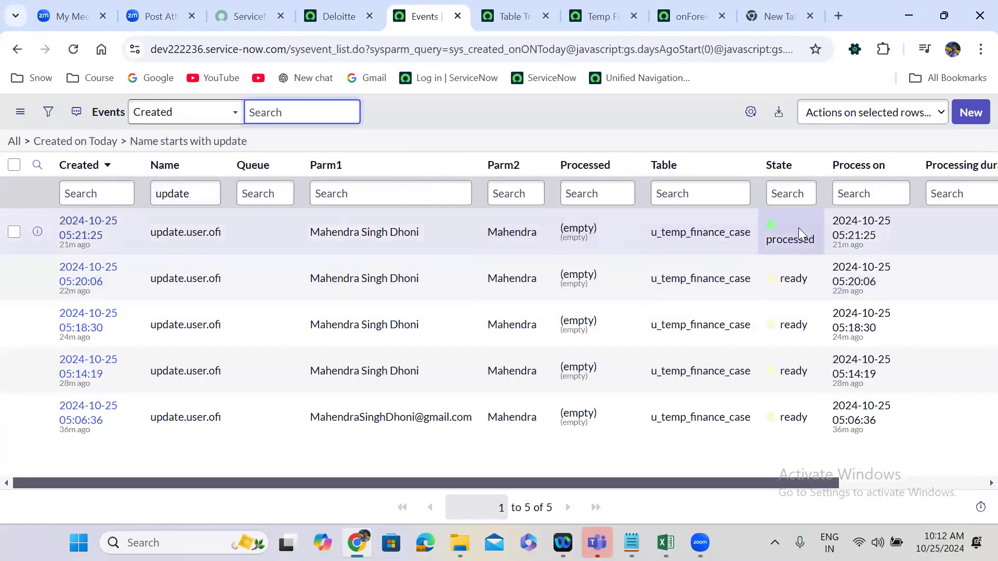
Set the state of the most recent update.user.ofi event to ready.
double_click(799, 228)
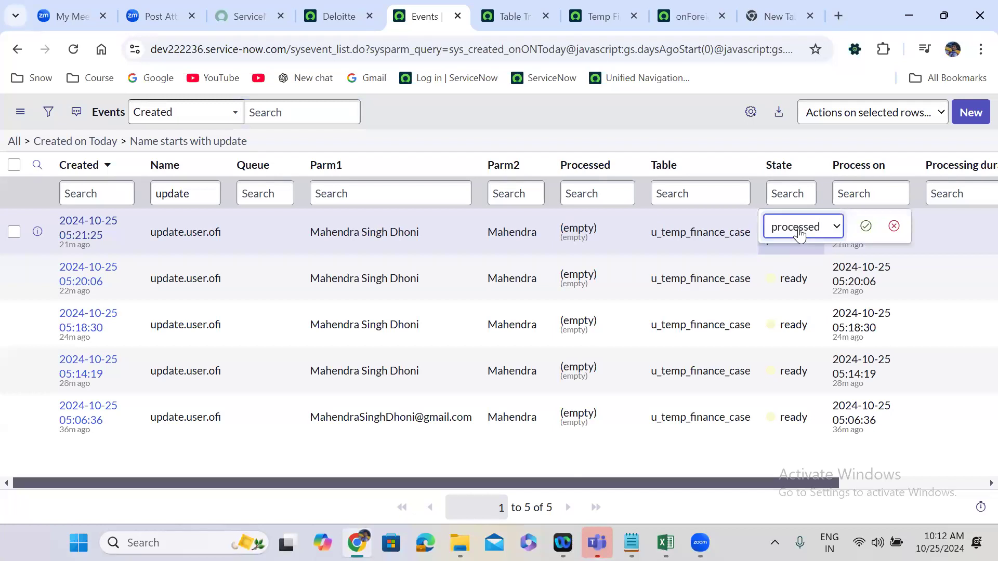
left_click(799, 235)
left_click(800, 251)
left_click(861, 224)
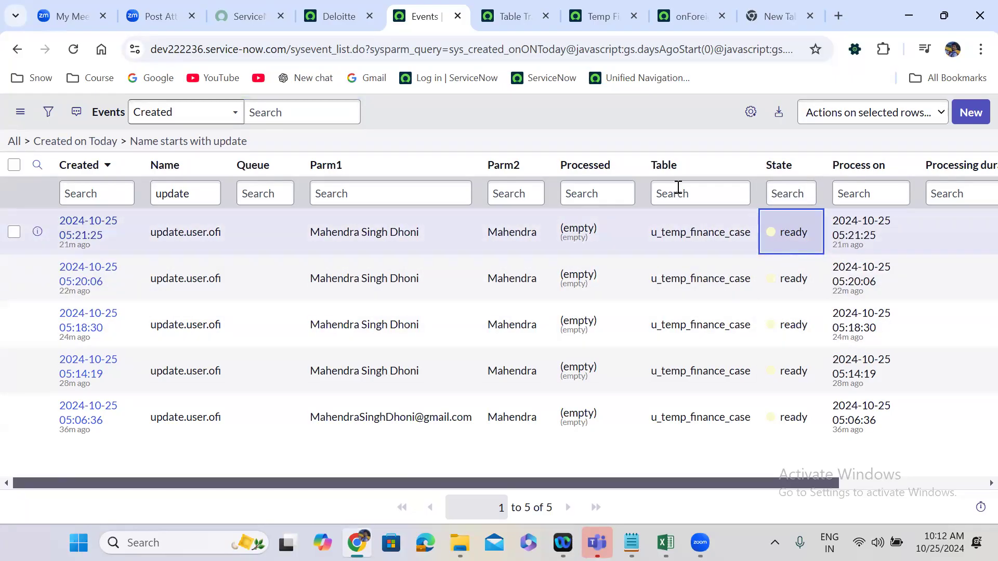
Revisit the onForeignInsert script, then find "user admin" in the ServiceNow navigator and open the Users list in a new browser tab.
left_click(667, 6)
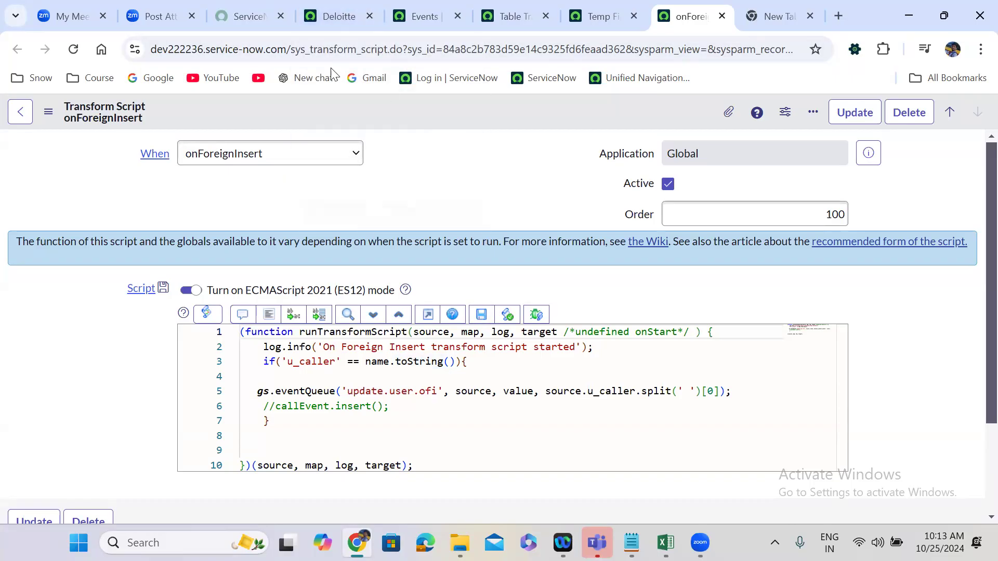
left_click(316, 20)
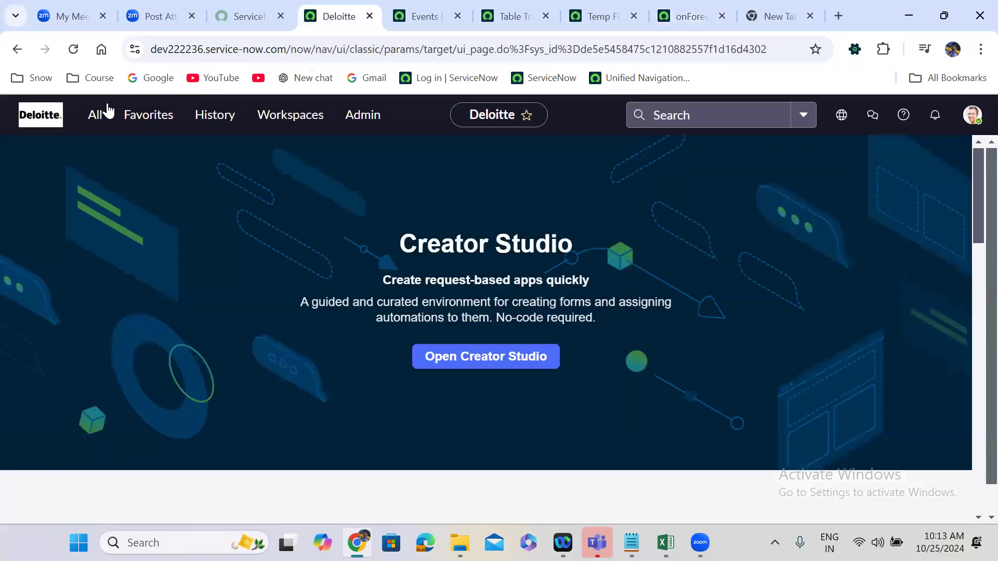
left_click(95, 115)
triple_click(99, 162)
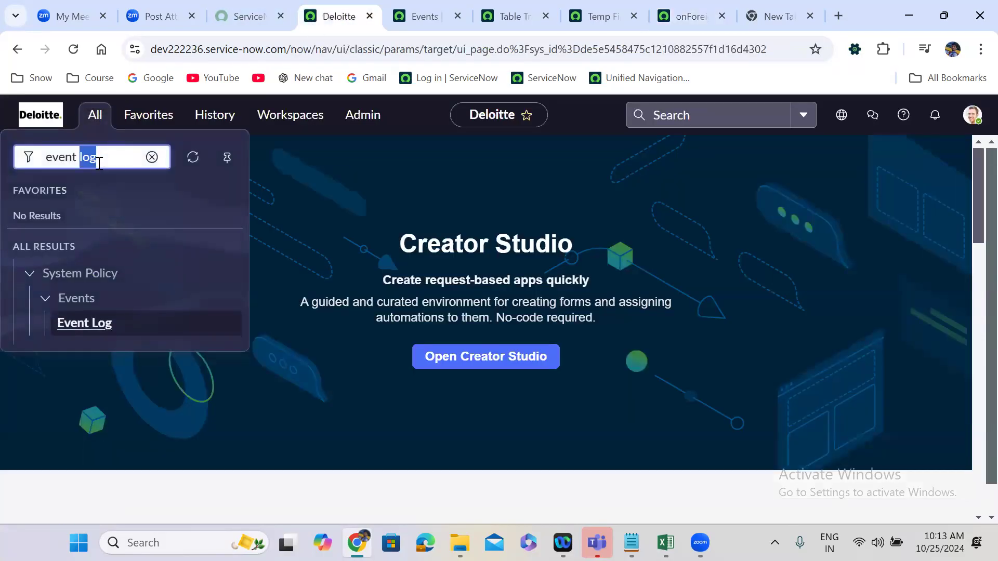
type("user a")
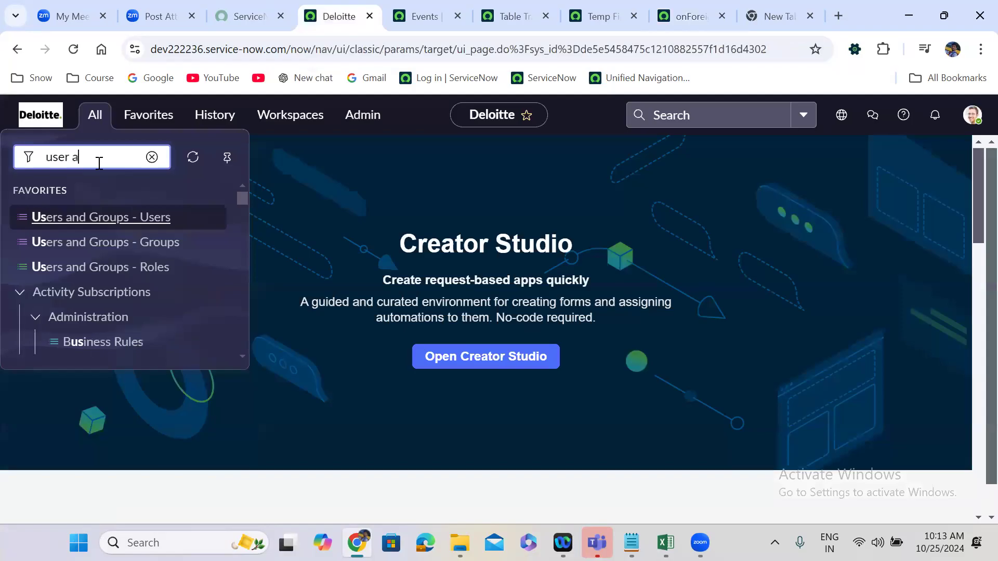
type("dmin")
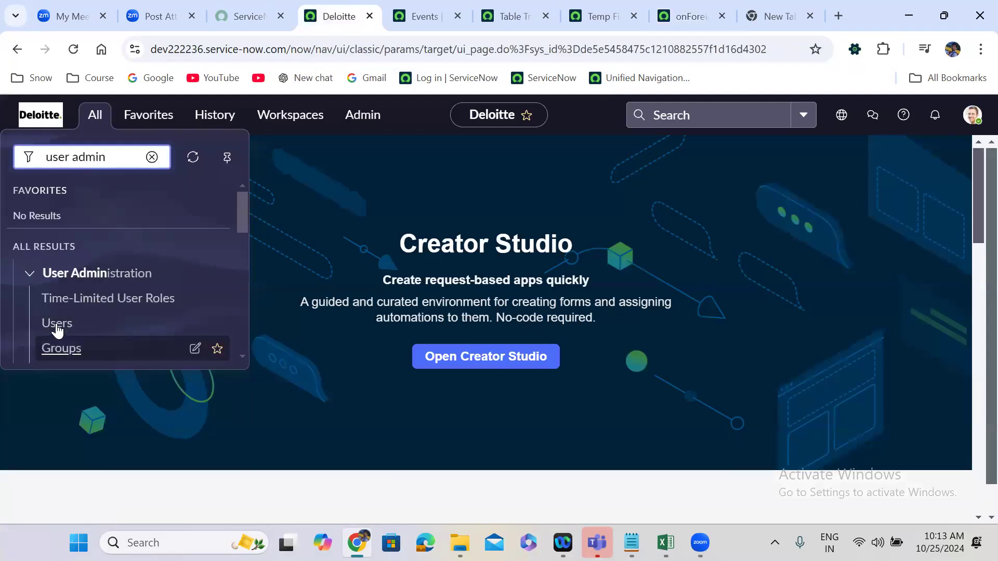
middle_click(57, 323)
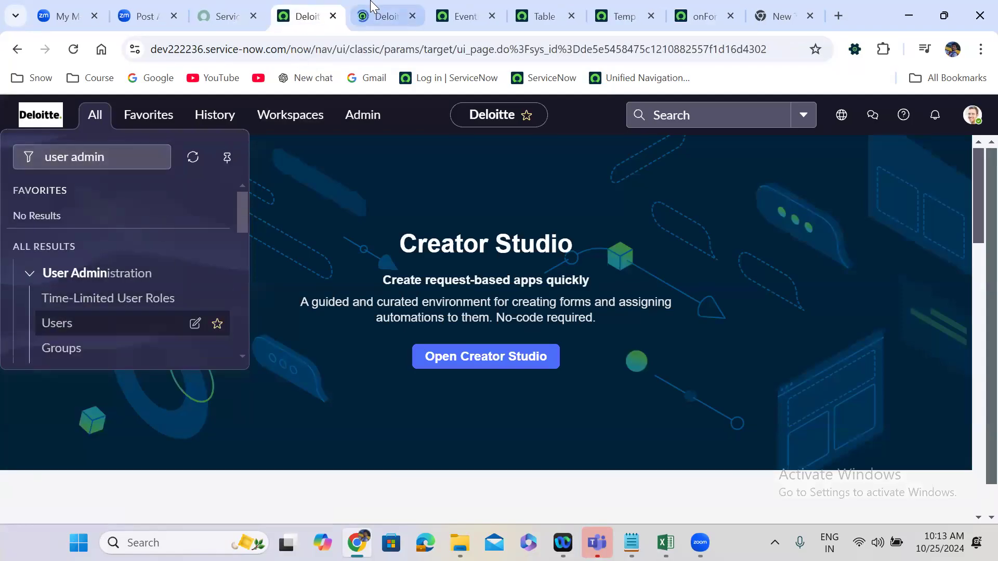
left_click(371, 8)
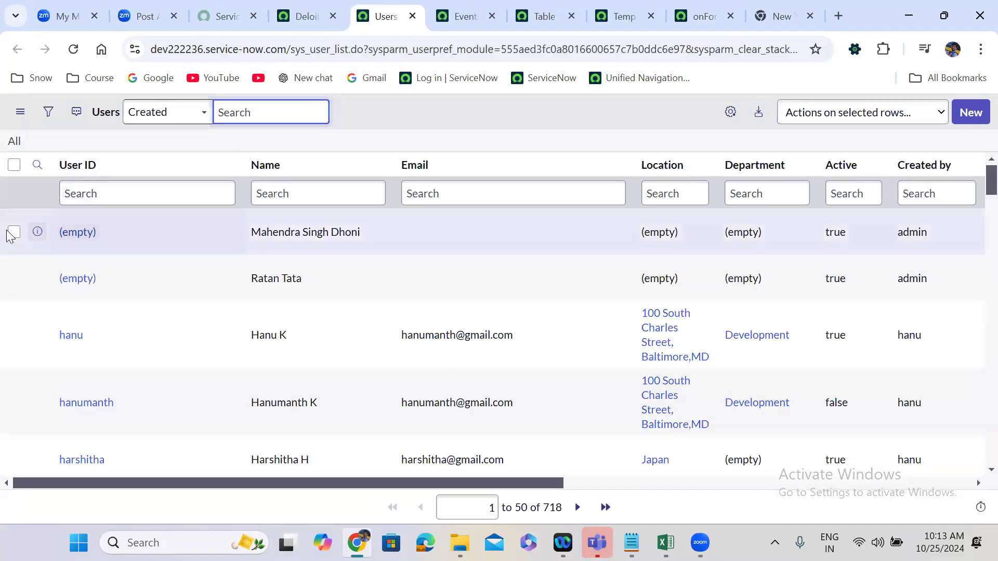
Delete the first listed user record, which has an empty user ID, together with its related notification device.
left_click(14, 232)
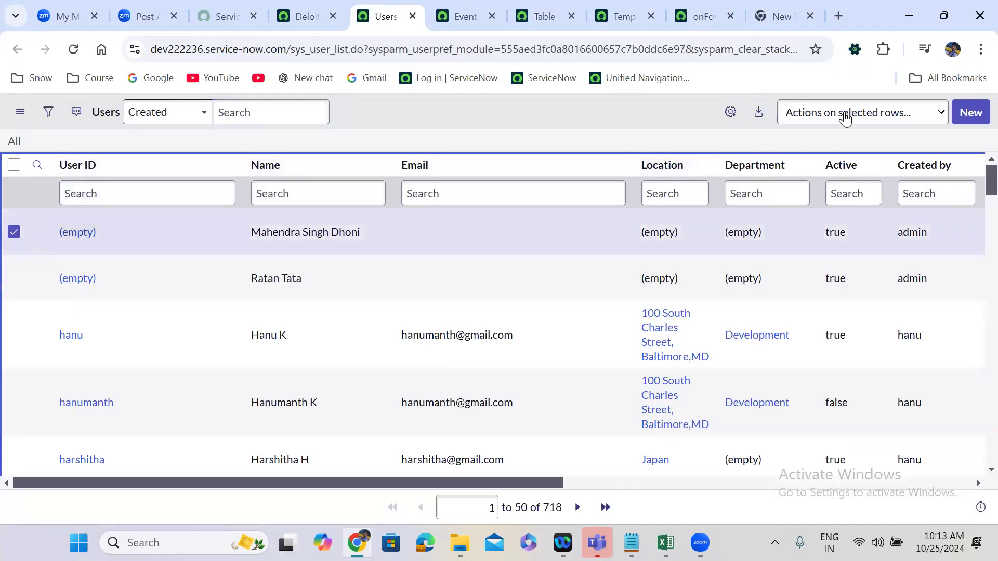
left_click(846, 118)
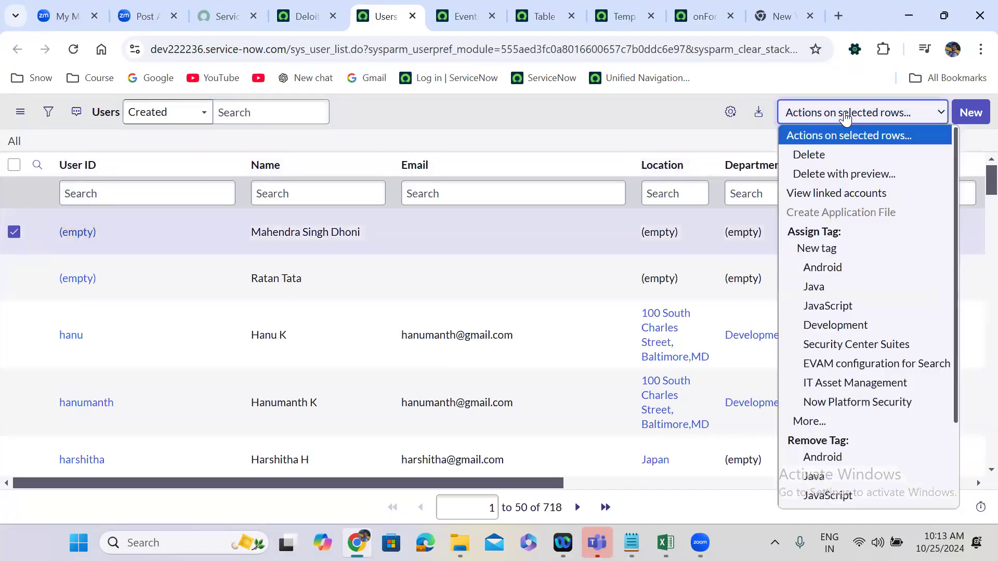
left_click(829, 155)
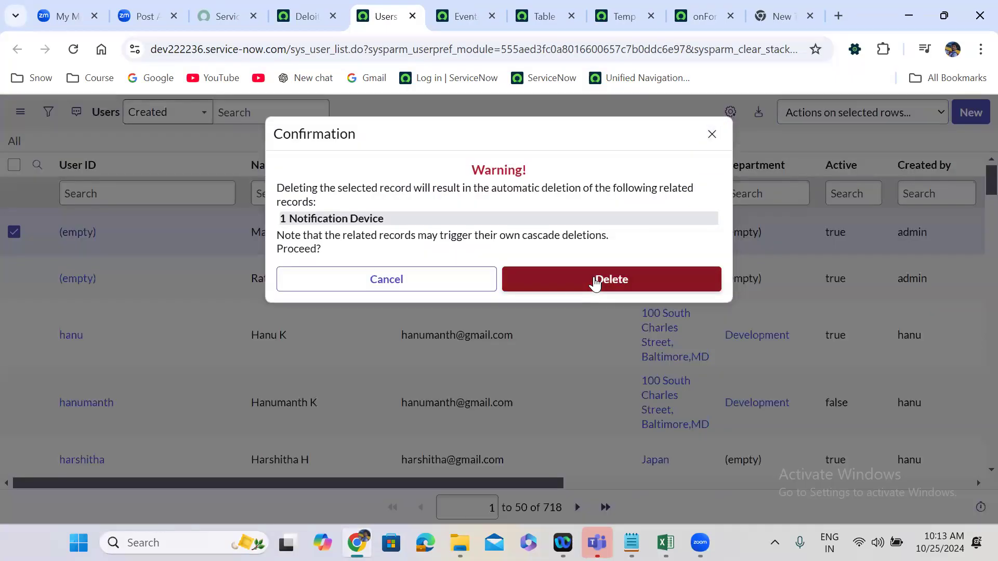
left_click(594, 277)
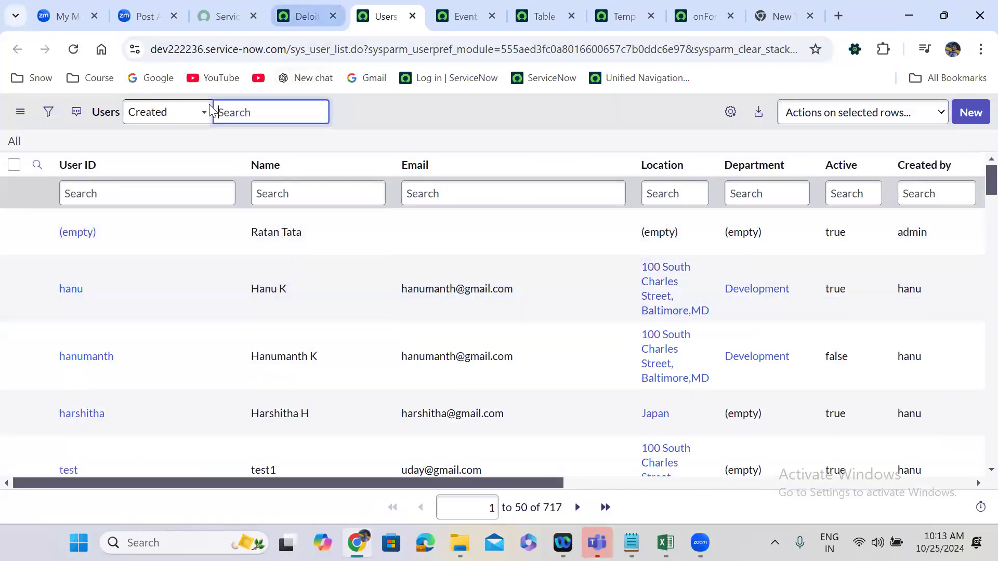
Return to the ServiceNow home tab, find "load data" in the navigator and open the Load Data form.
left_click(304, 17)
left_click(97, 121)
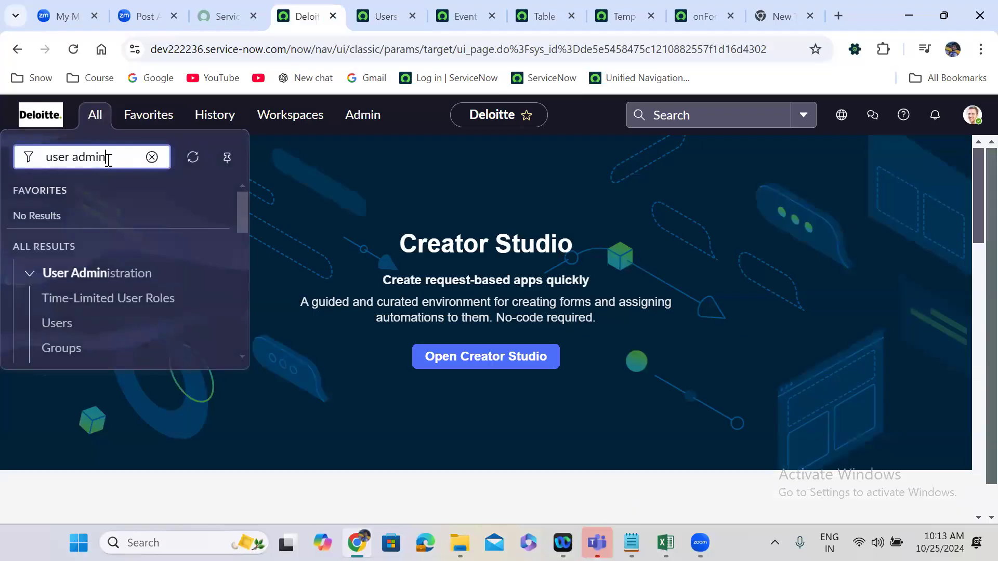
left_click(107, 158)
left_click(97, 127)
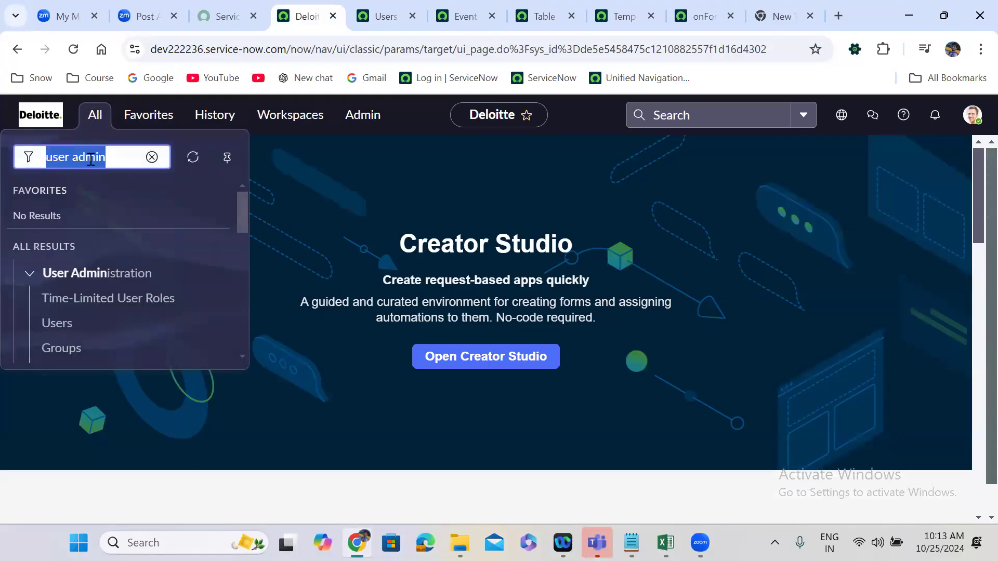
type("load data")
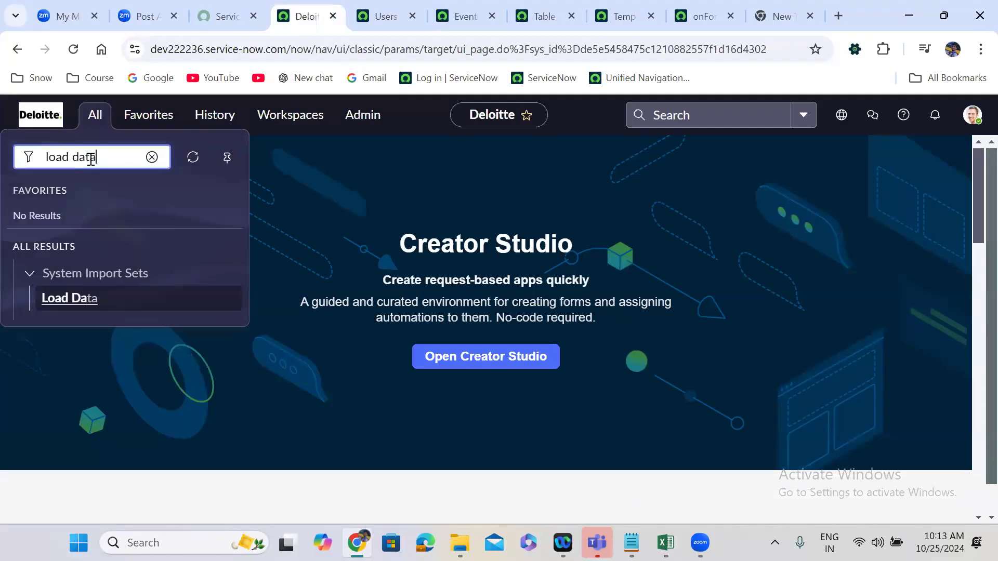
left_click(63, 309)
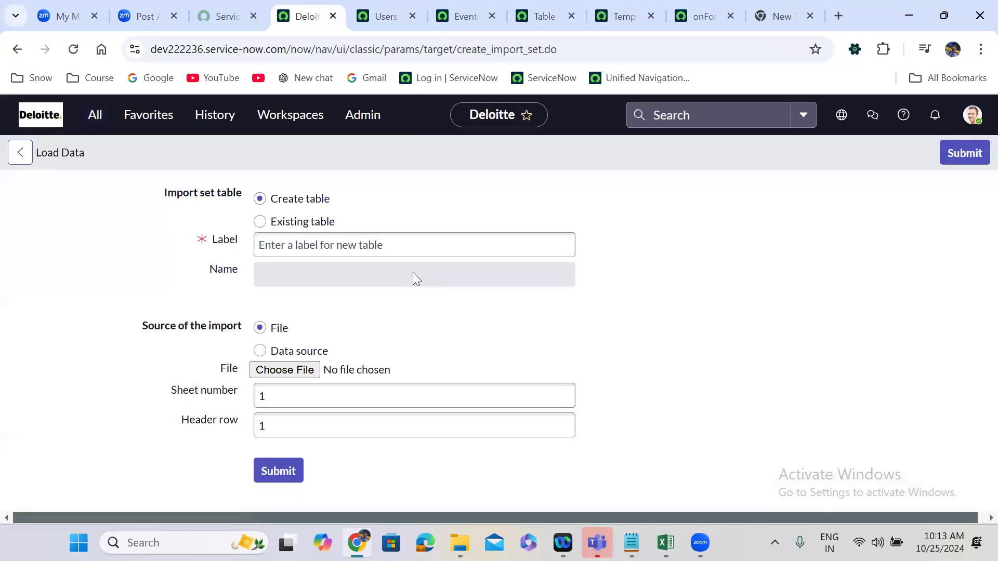
Load the file u_finance_case.xlsx into the existing import set table u_temp_finance_case.
left_click(299, 341)
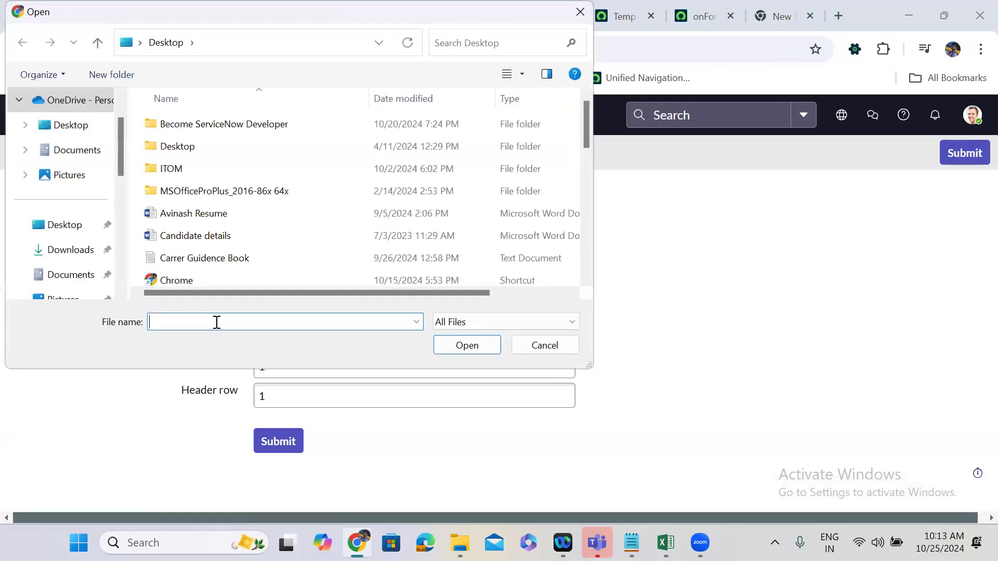
type("u_")
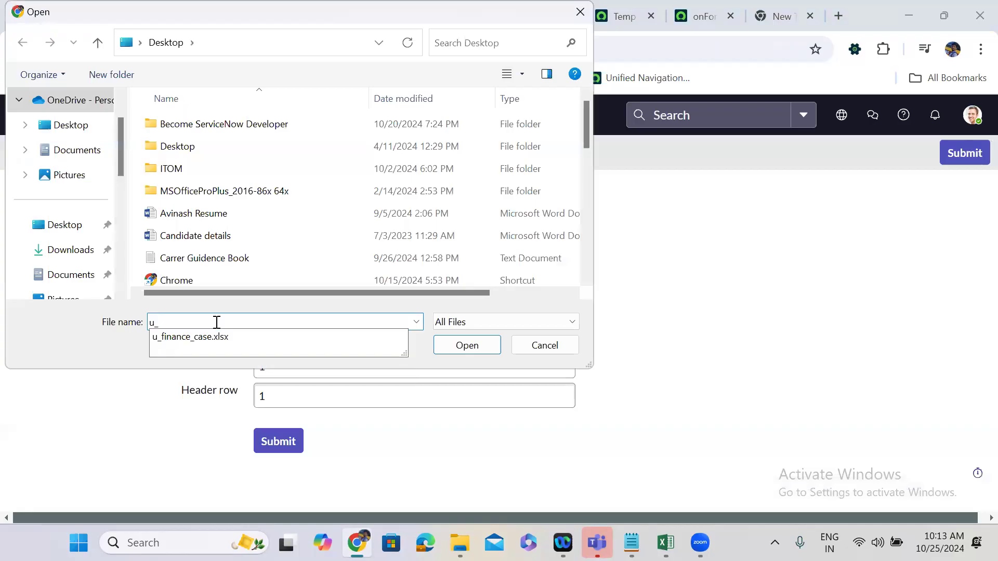
left_click(327, 335)
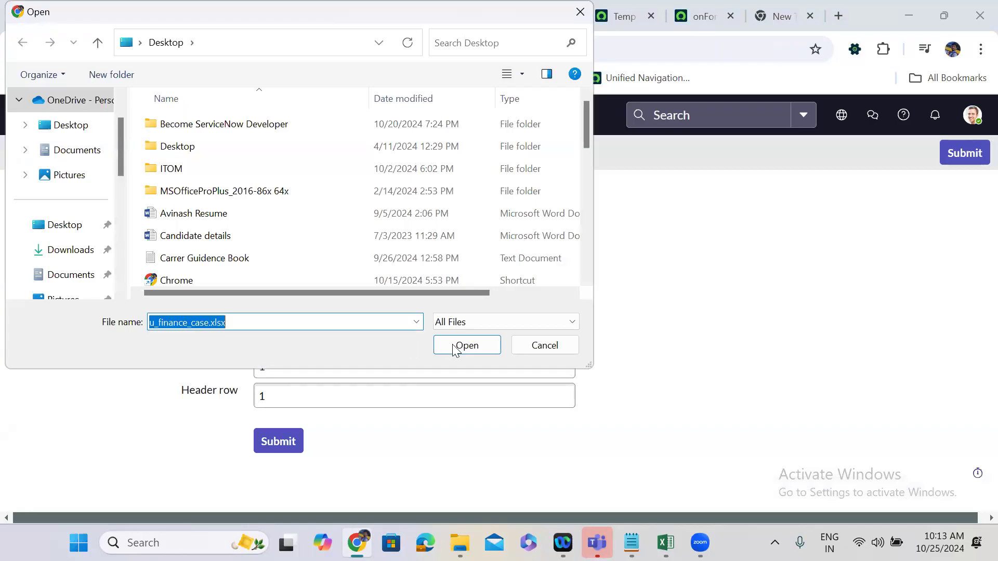
left_click(455, 348)
left_click(285, 443)
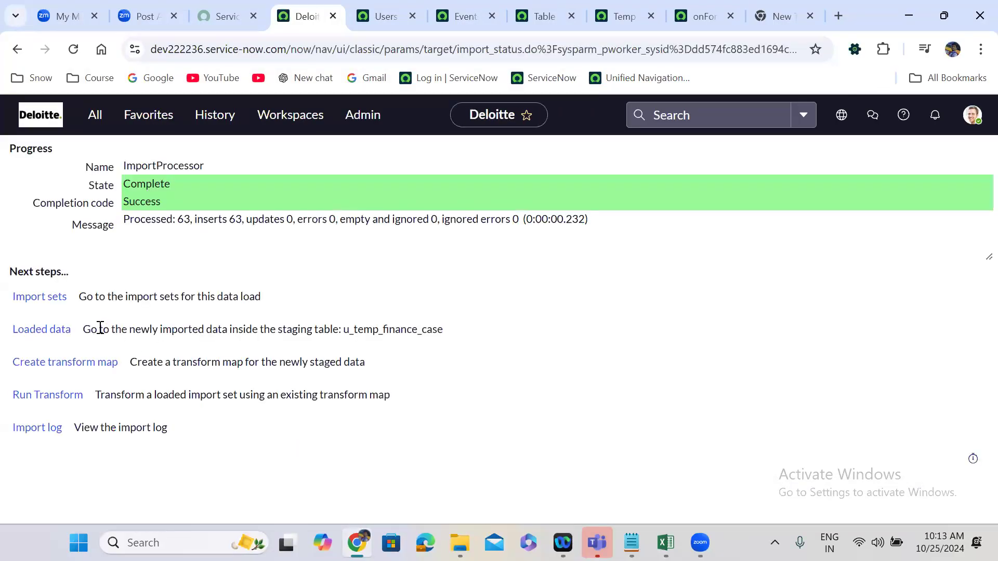
Run the Temp Finance Case transform map on the loaded import set and refresh the Users list to check for the created user.
left_click(43, 397)
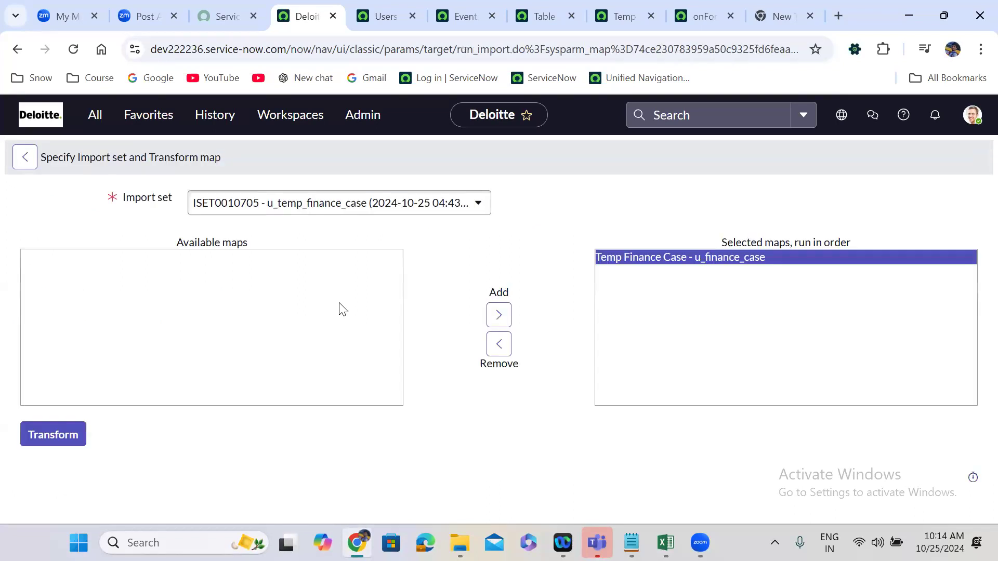
left_click(64, 436)
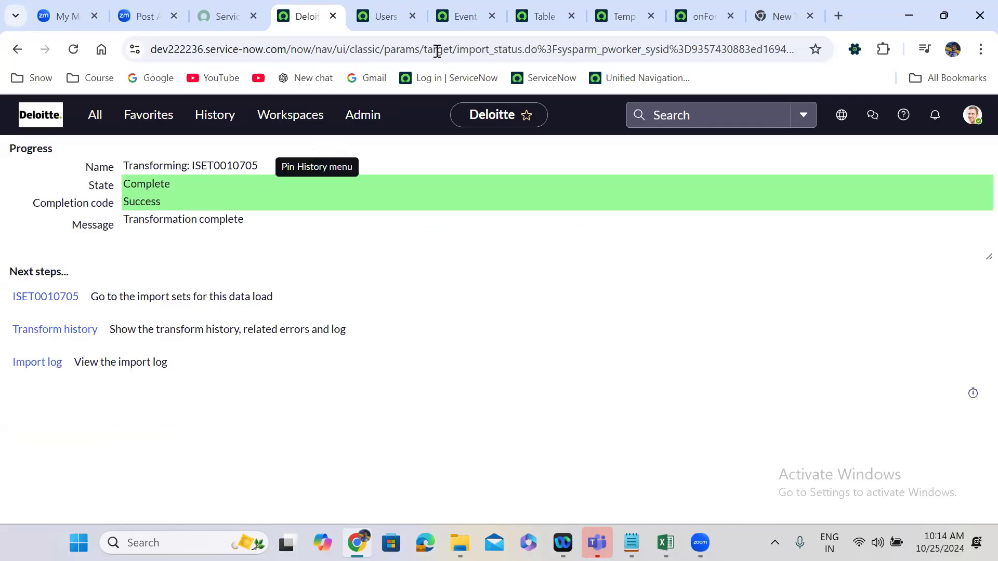
left_click(382, 9)
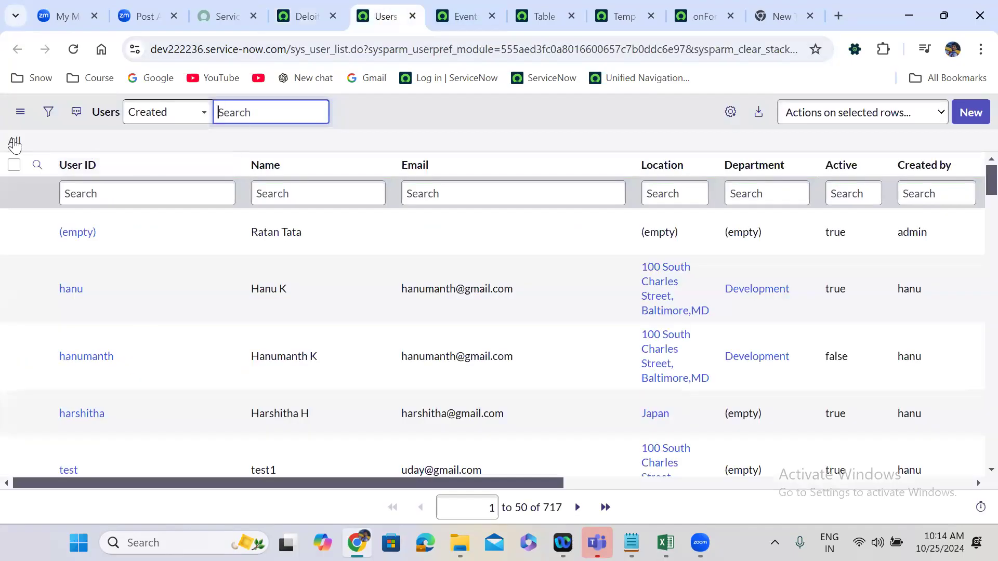
left_click(14, 142)
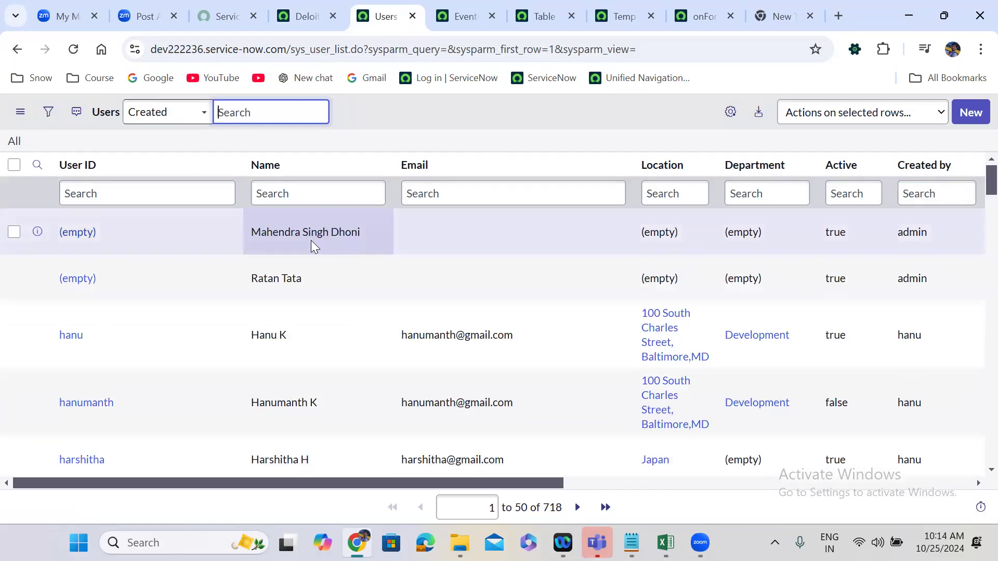
Review the gs.eventQueue line in the onForeignInsert script and refresh today's events whose name starts with "update".
left_click(692, 14)
left_click(460, 9)
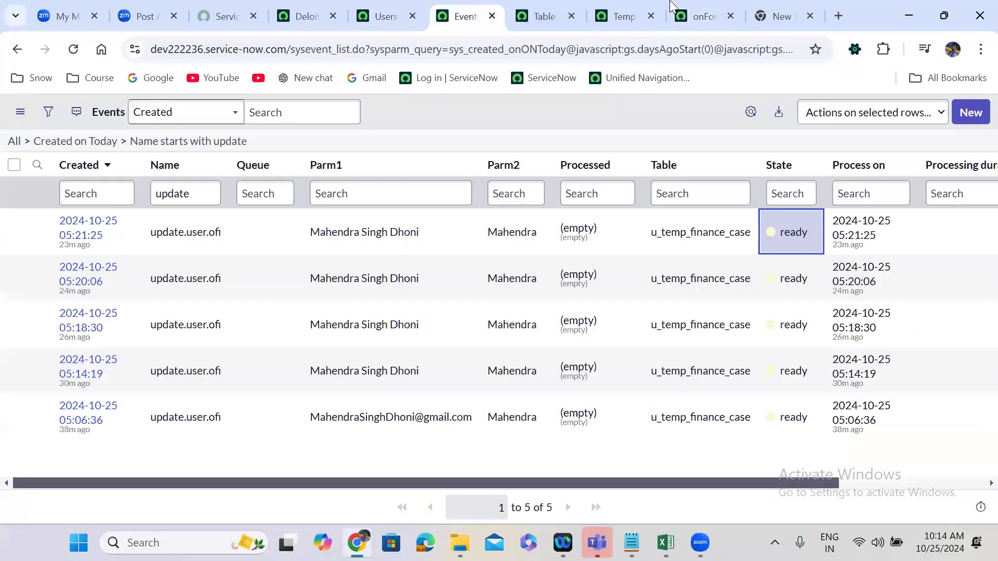
left_click(705, 16)
left_click_drag(247, 391, 734, 391)
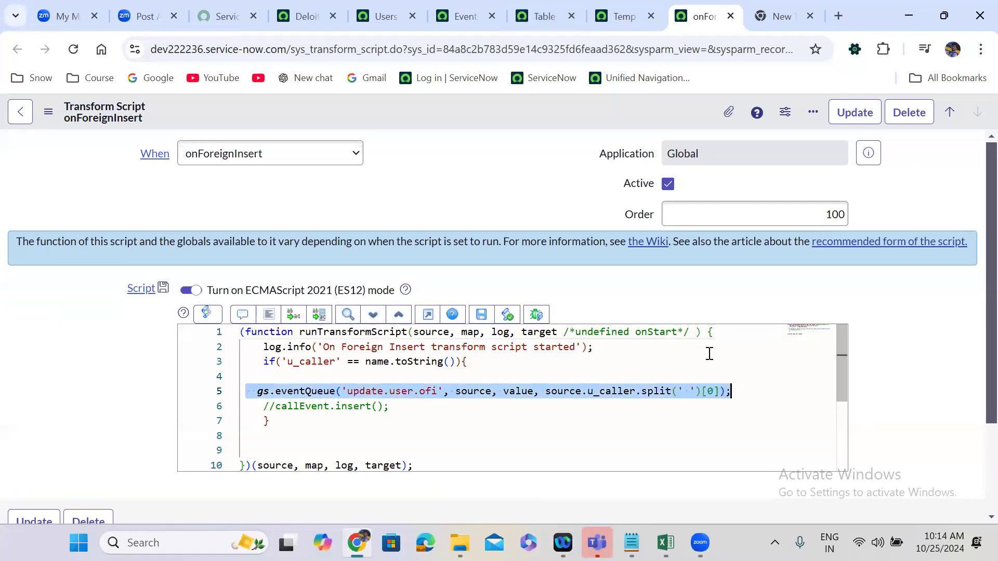
left_click(481, 6)
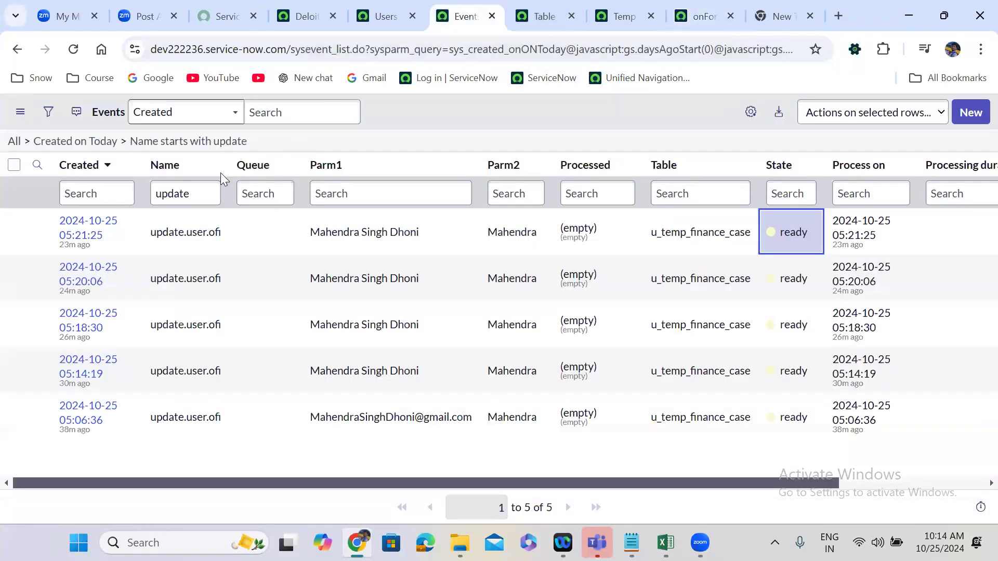
left_click(223, 141)
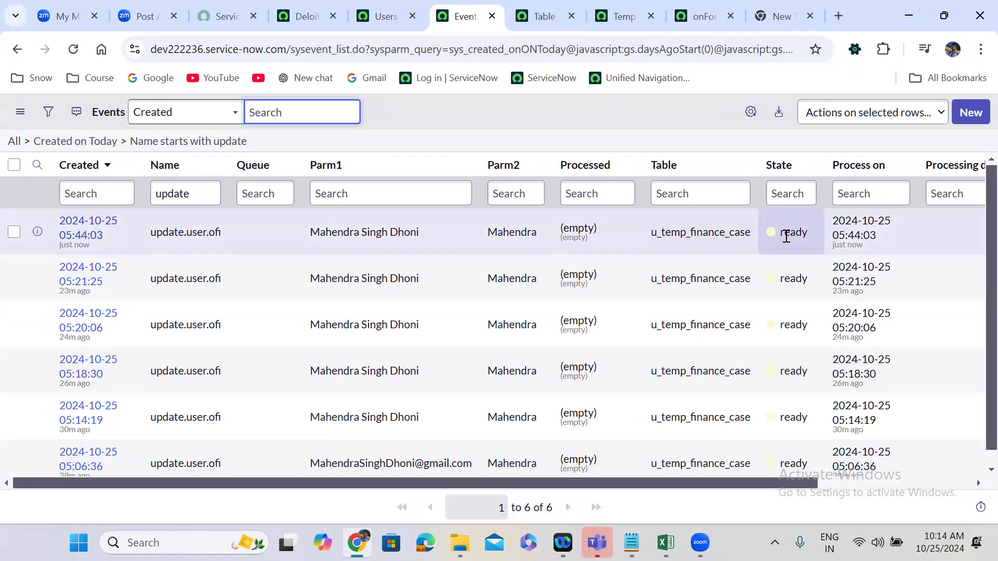
Set the state of the newest update.user.ofi event to processed.
double_click(801, 245)
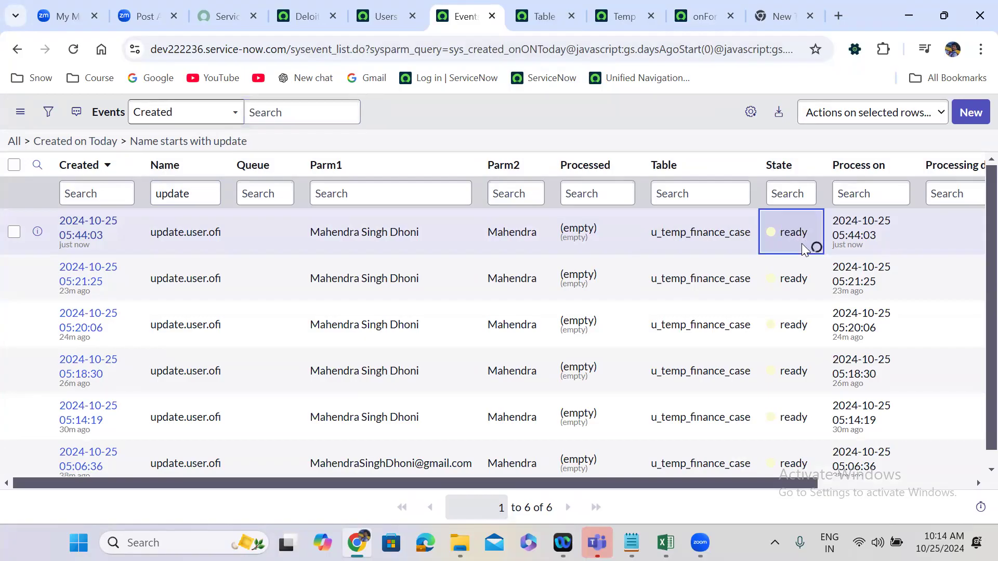
left_click(795, 230)
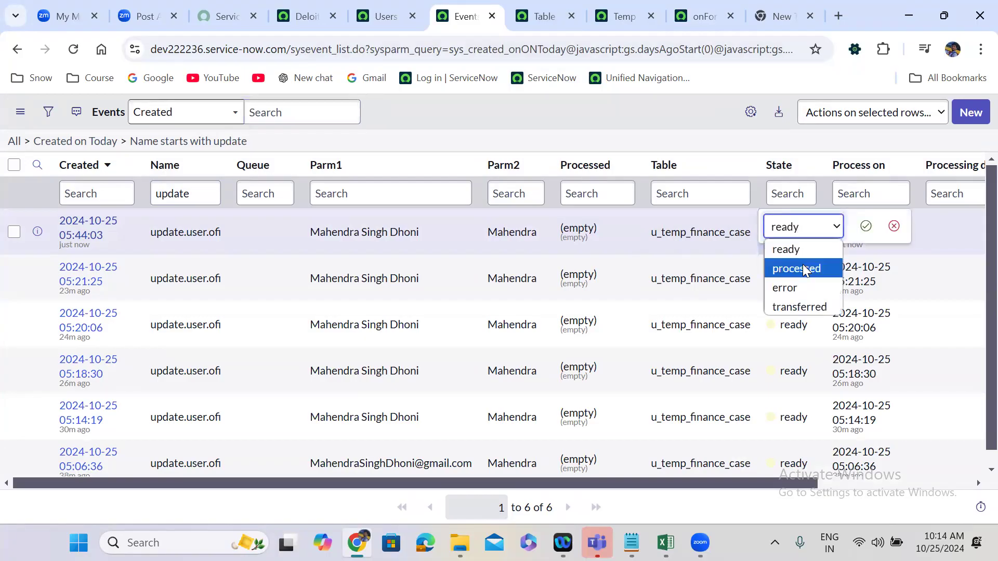
left_click(804, 268)
left_click(866, 226)
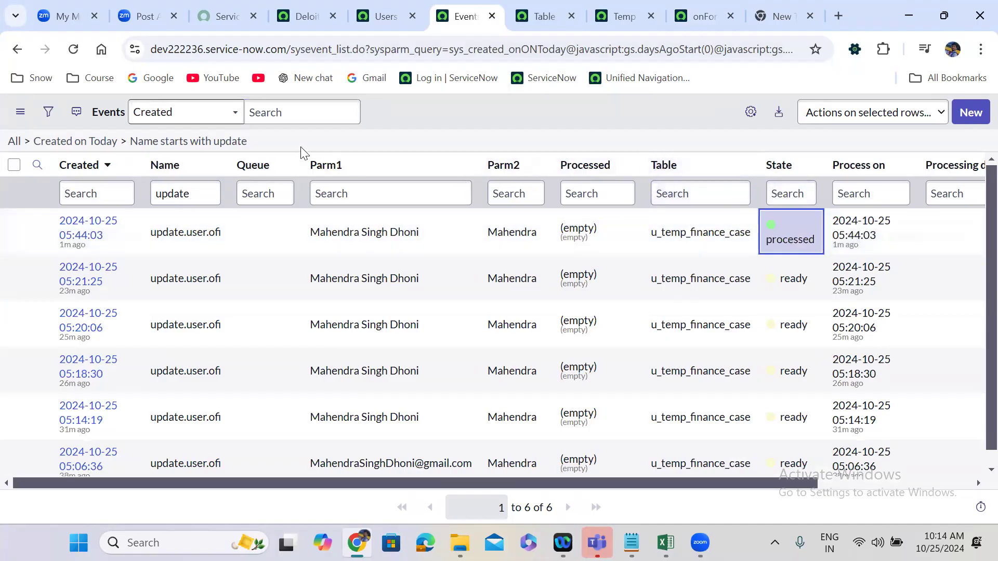
Refresh the filtered events list and the Users list to check the effect of the processed event.
left_click(235, 143)
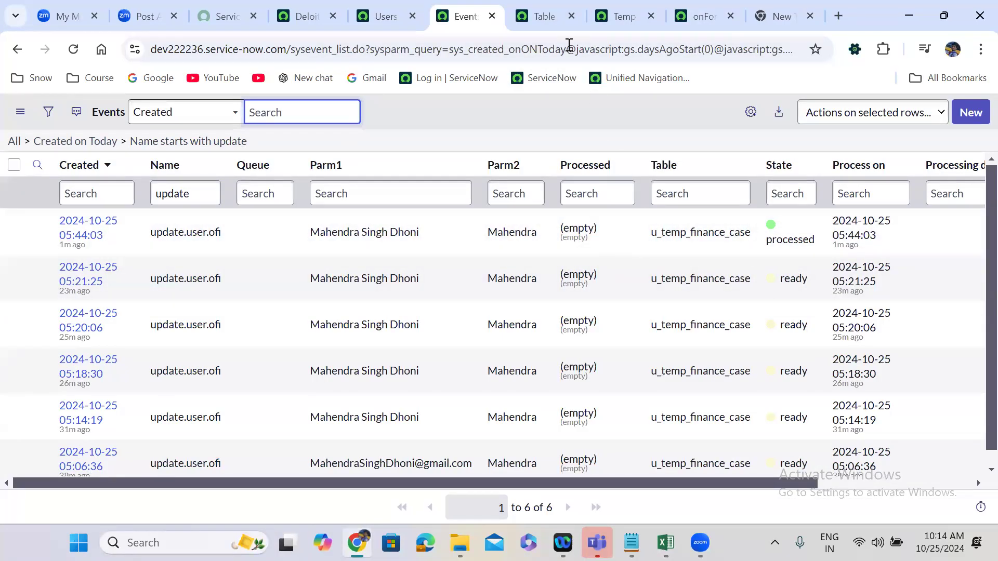
left_click(391, 15)
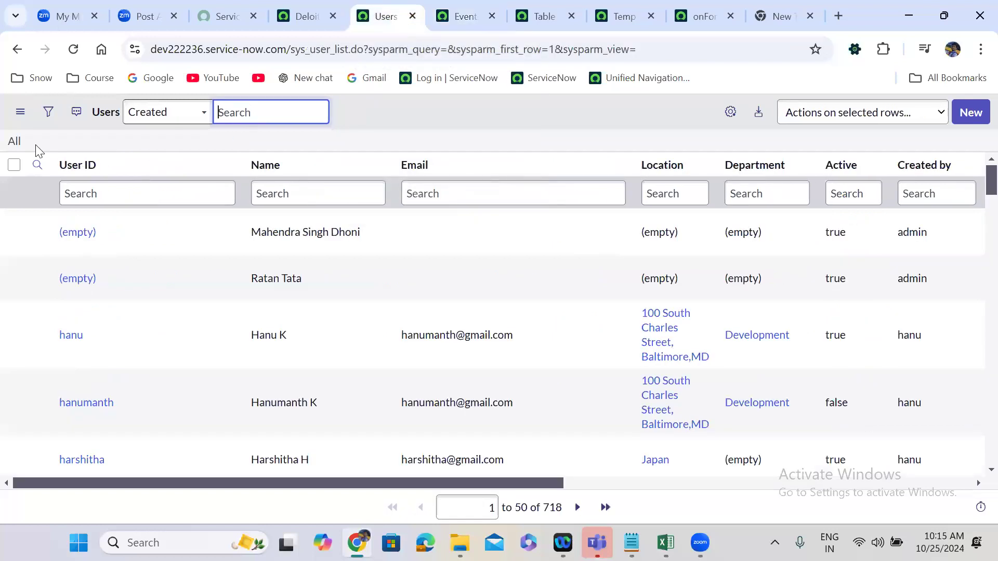
left_click(14, 142)
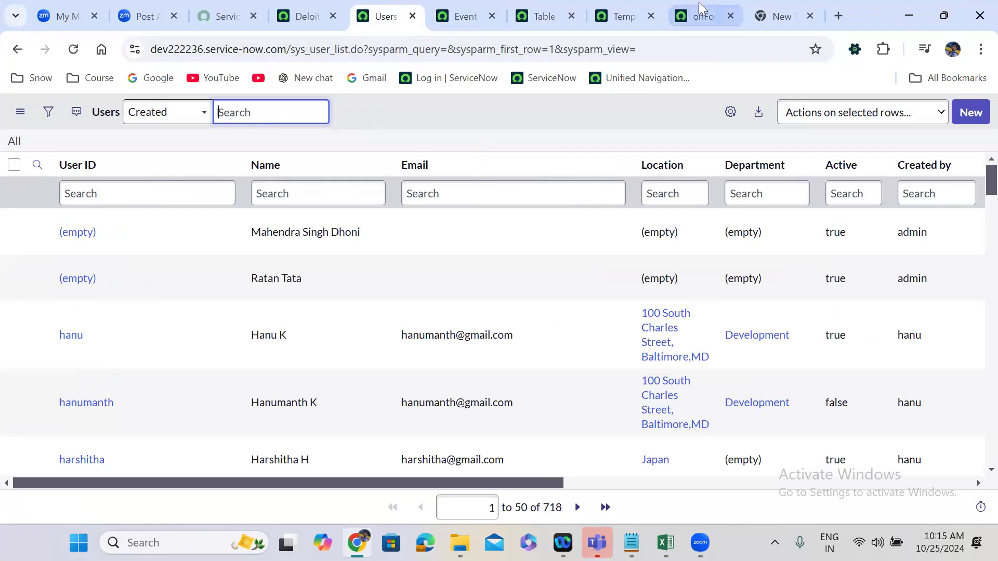
Set the When option of the onForeignInsert transform script to onChoiceCreate.
left_click(702, 15)
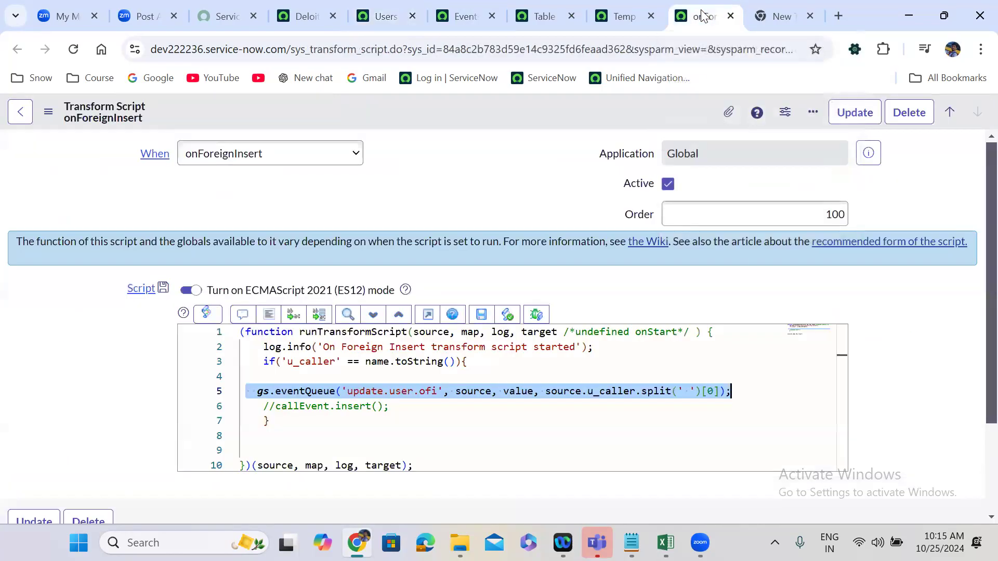
left_click(451, 177)
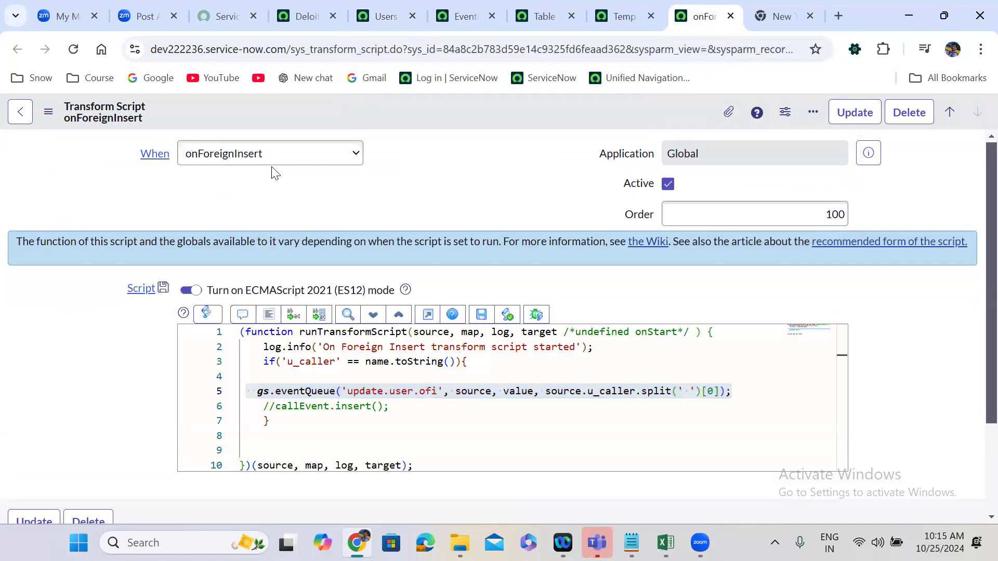
left_click(216, 163)
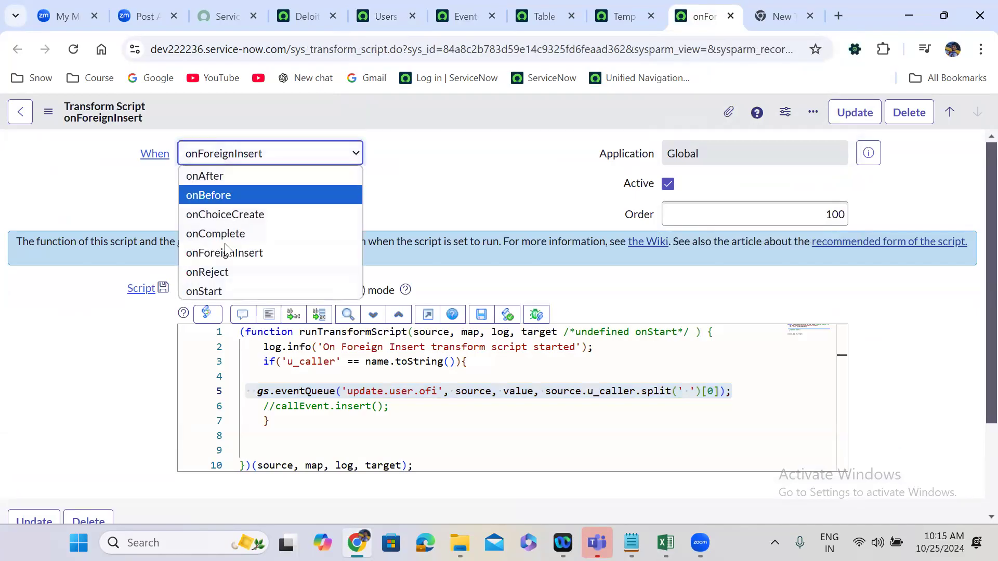
left_click(241, 216)
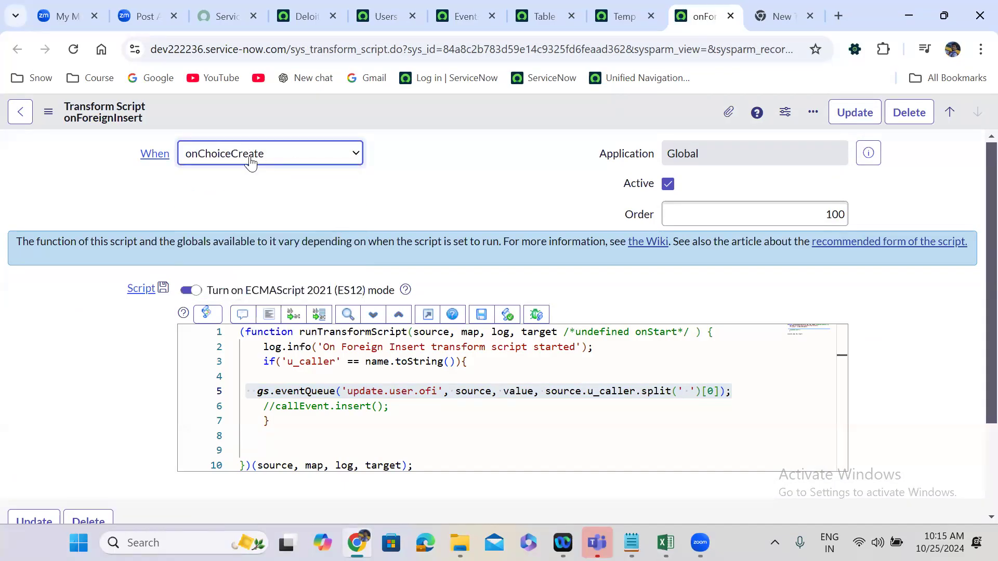
Switch to the u_finance_case workbook in Excel to check its columns, and return to the transform script.
left_click(665, 543)
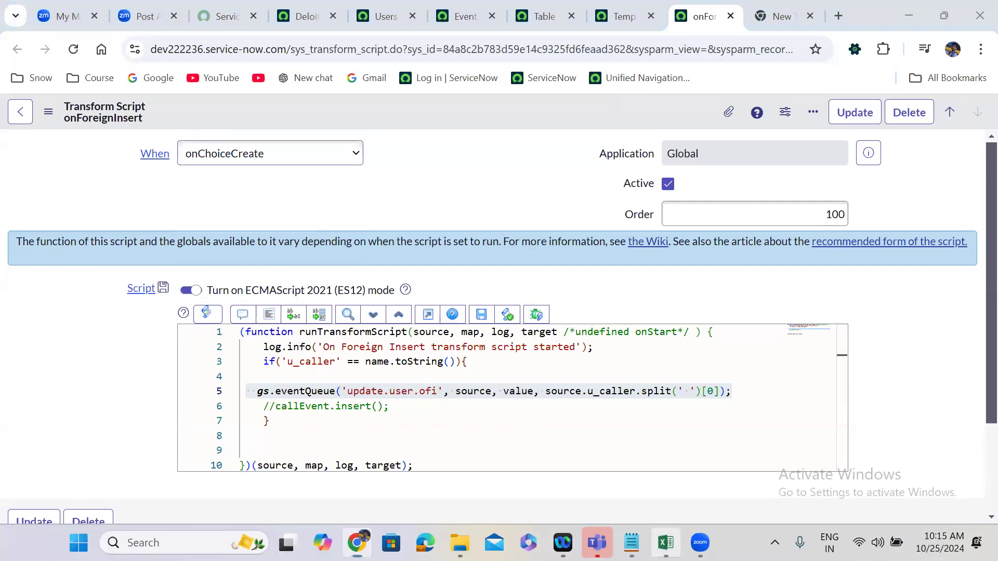
left_click(909, 16)
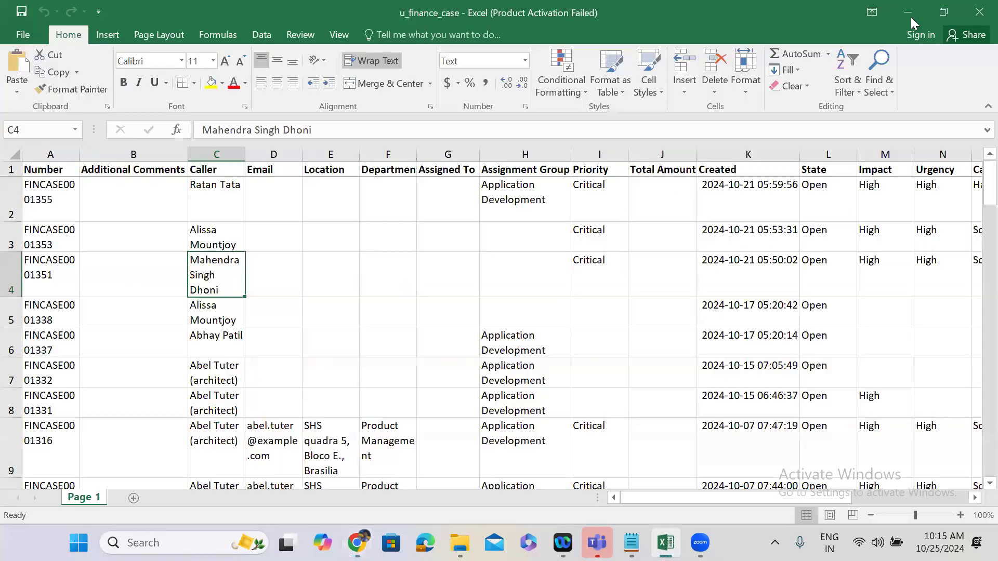
key("alt+Tab")
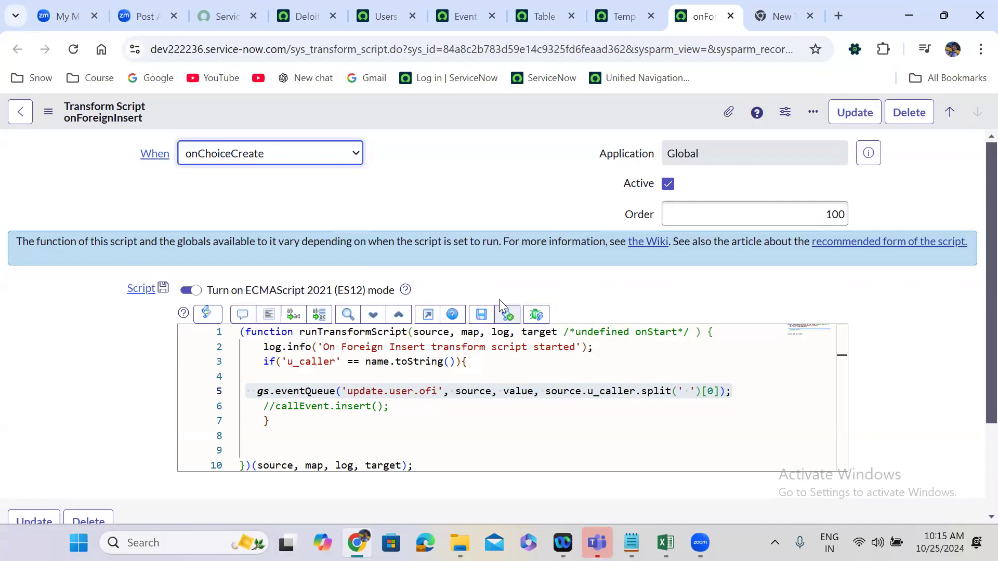
left_click(422, 138)
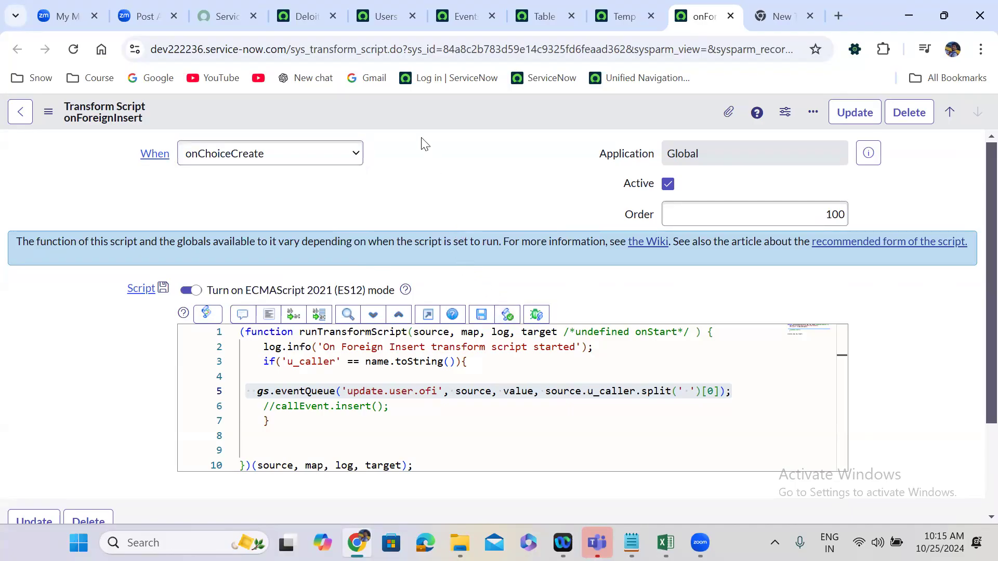
right_click(415, 116)
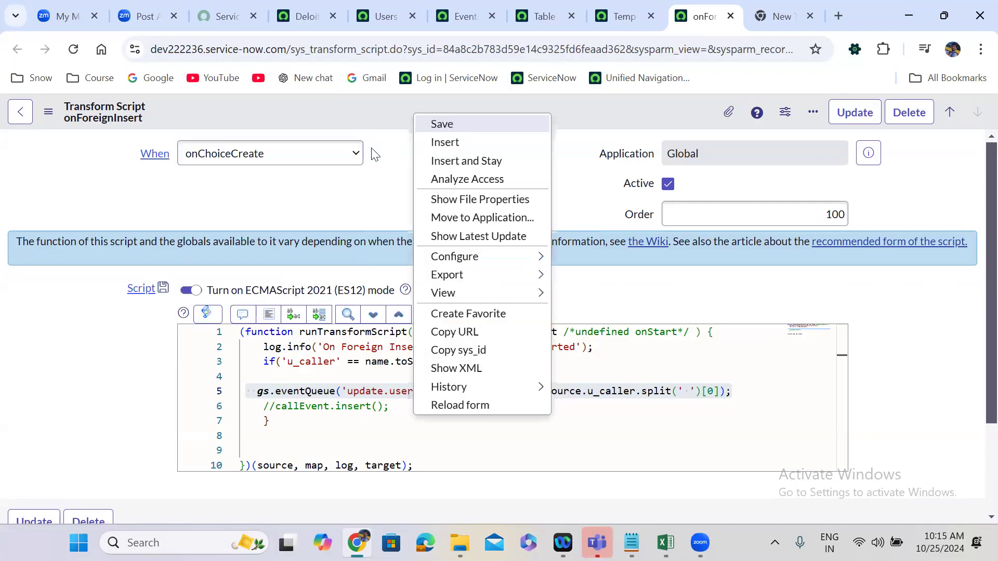
left_click(347, 204)
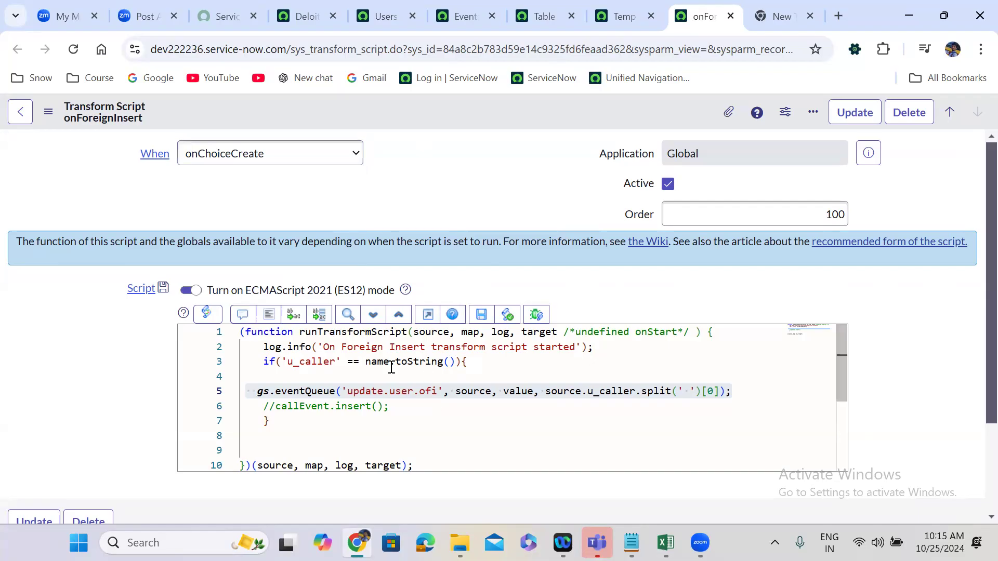
Replace u_caller with u_state in the script's if condition on line 3.
double_click(317, 362)
type("u_")
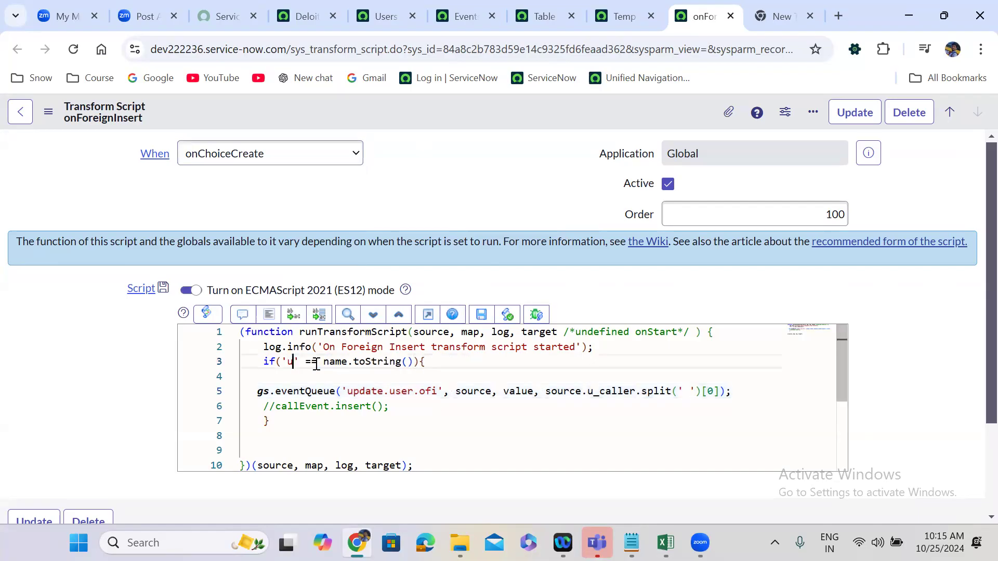
type("state")
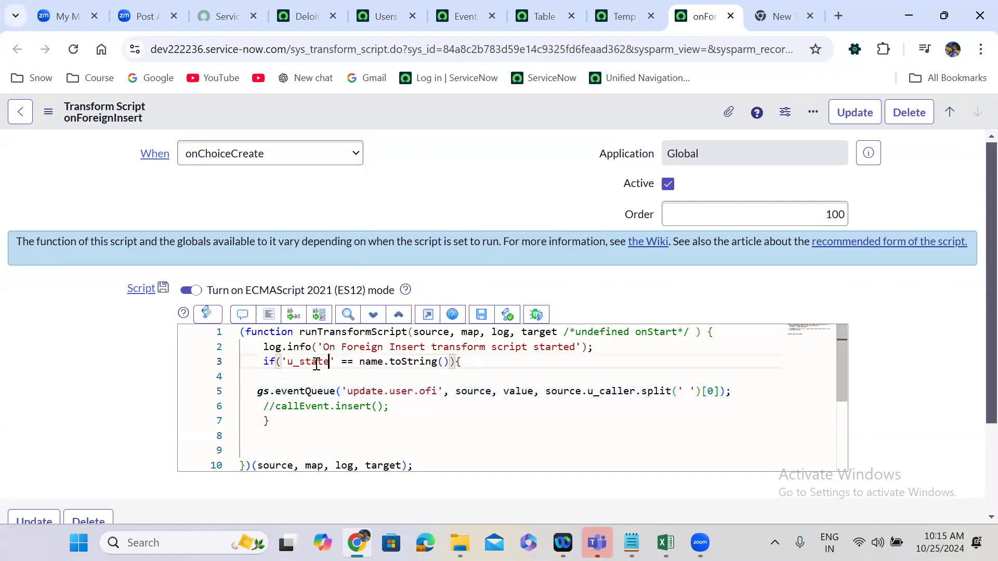
double_click(371, 362)
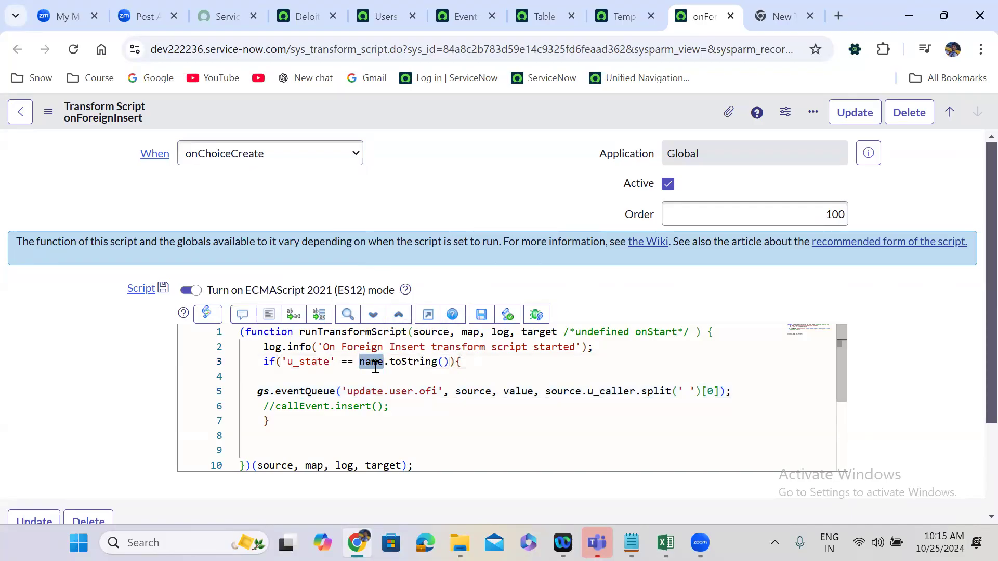
Examine how the name, source and value variables are used in the if condition and the gs.eventQueue call.
mouse_move(376, 368)
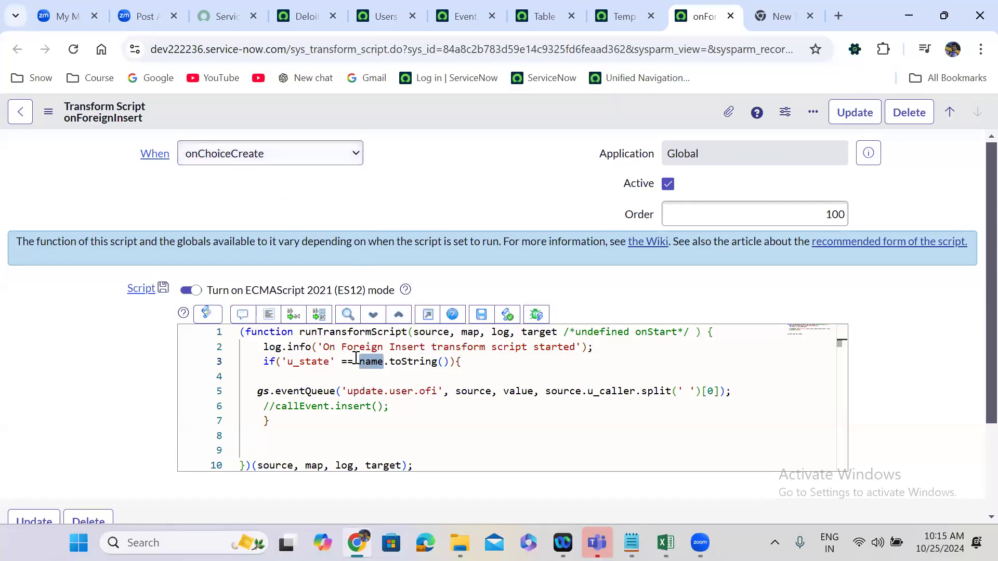
left_click(373, 373)
double_click(372, 363)
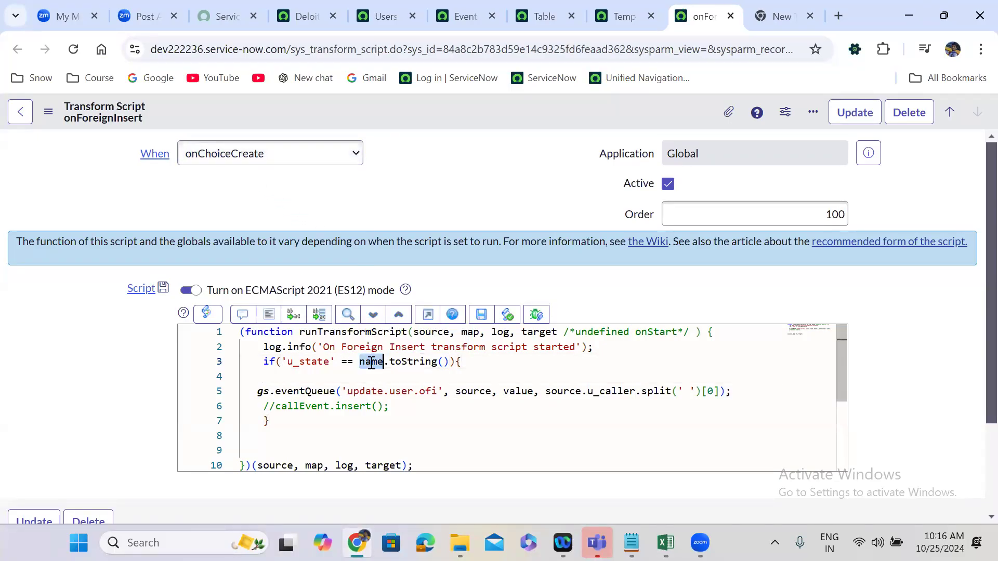
double_click(521, 391)
double_click(463, 391)
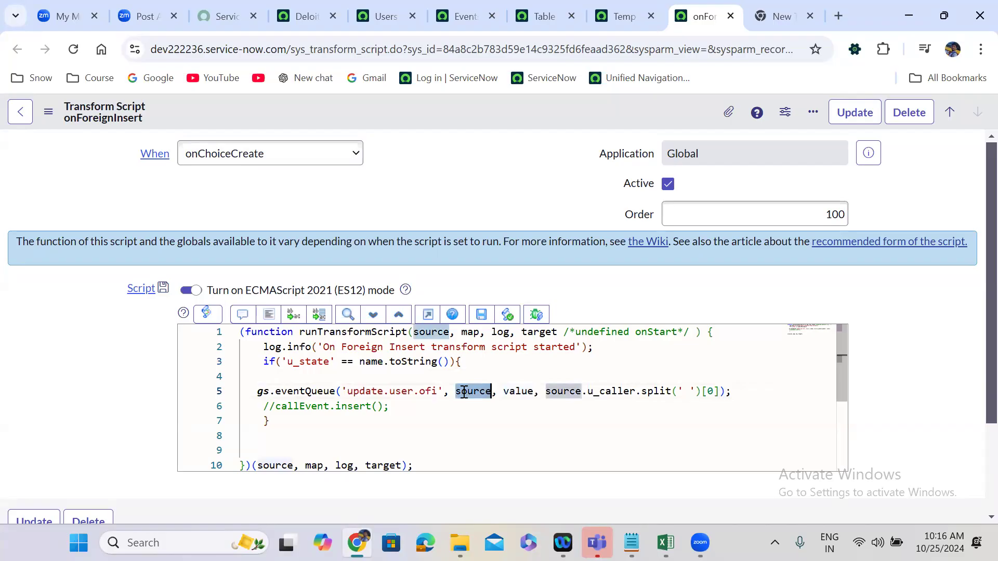
double_click(374, 363)
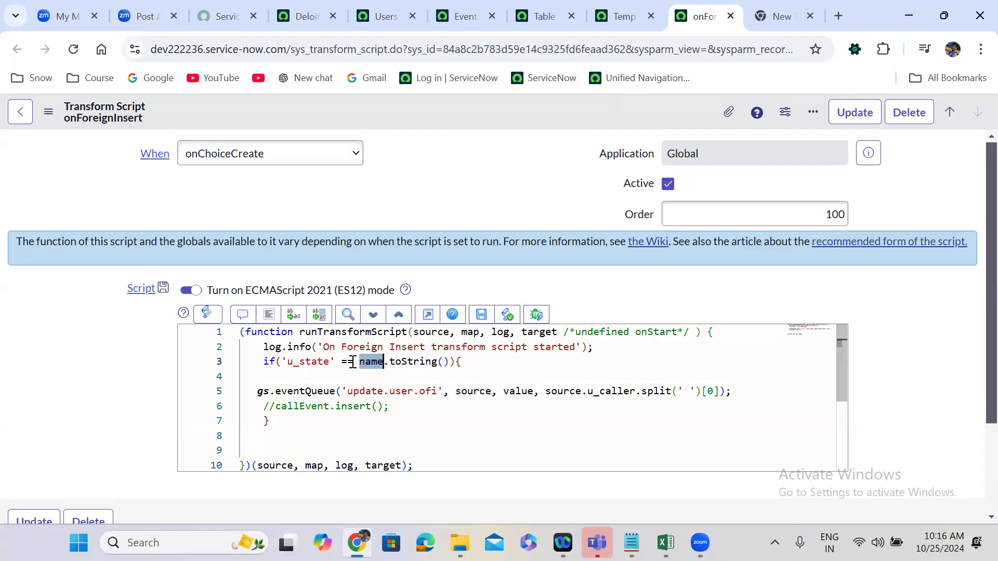
double_click(522, 391)
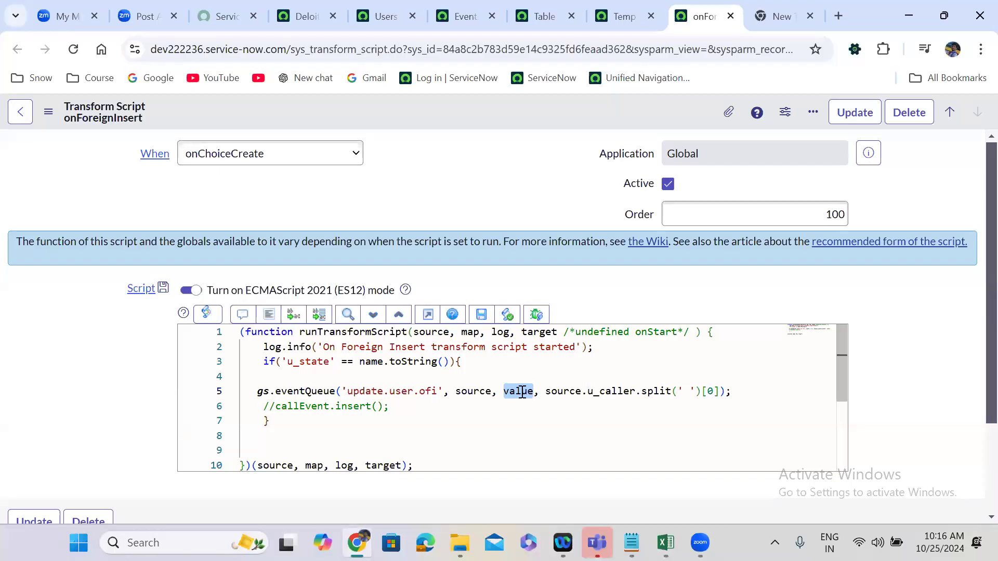
Switch to the u_finance_case workbook in Excel and set the State in cell L2 to Hello.
left_click(666, 543)
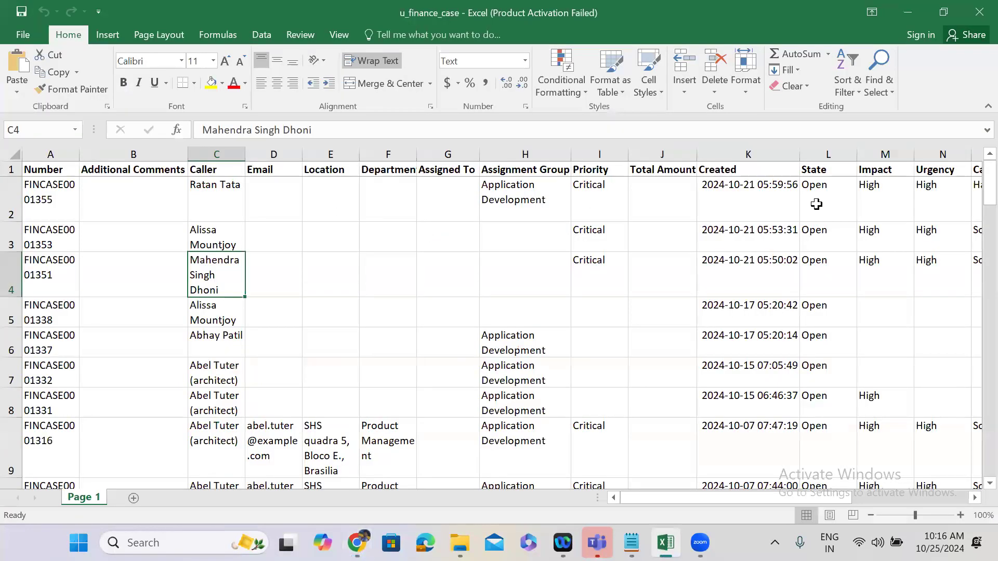
left_click(820, 198)
double_click(816, 188)
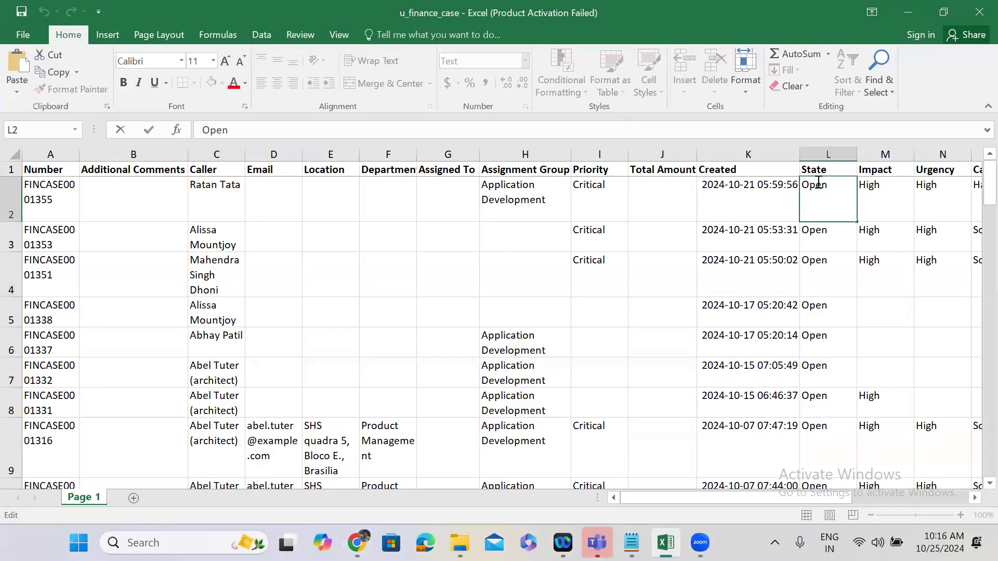
double_click(817, 185)
type("Hello")
key("ctrl+Return")
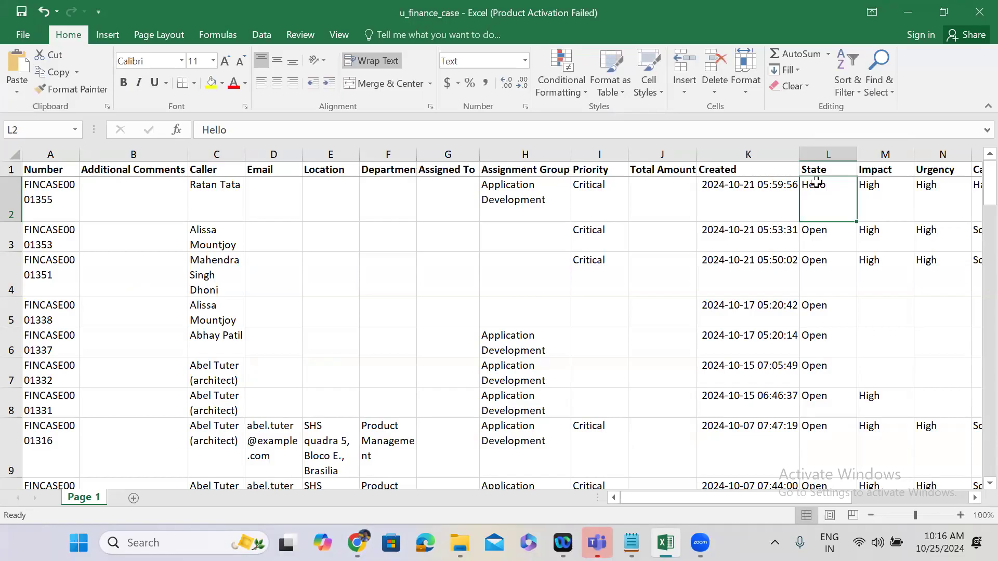
left_click(911, 15)
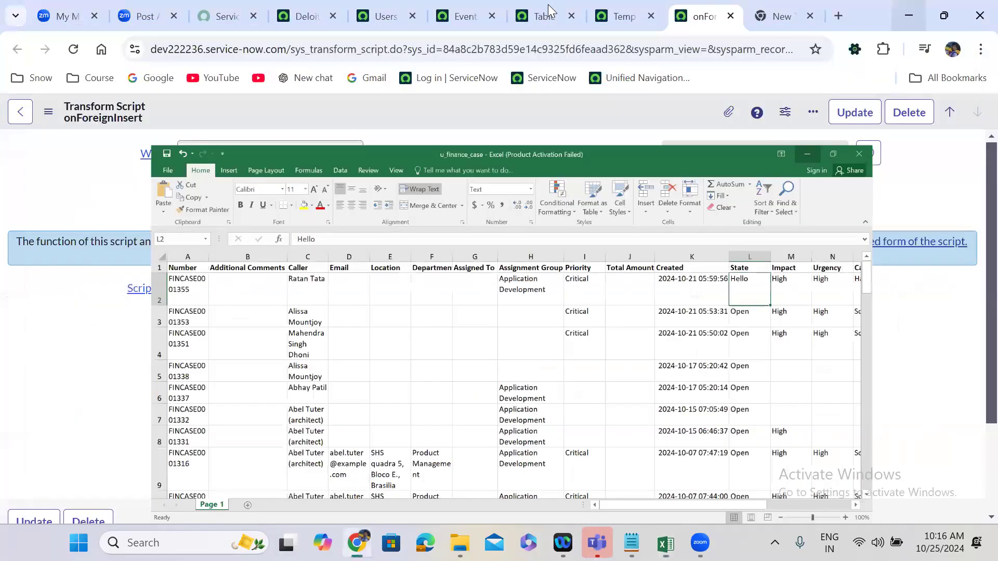
Look through the field maps of the Temp Finance Case transform map for the u_state target field.
left_click(626, 14)
left_click(62, 283)
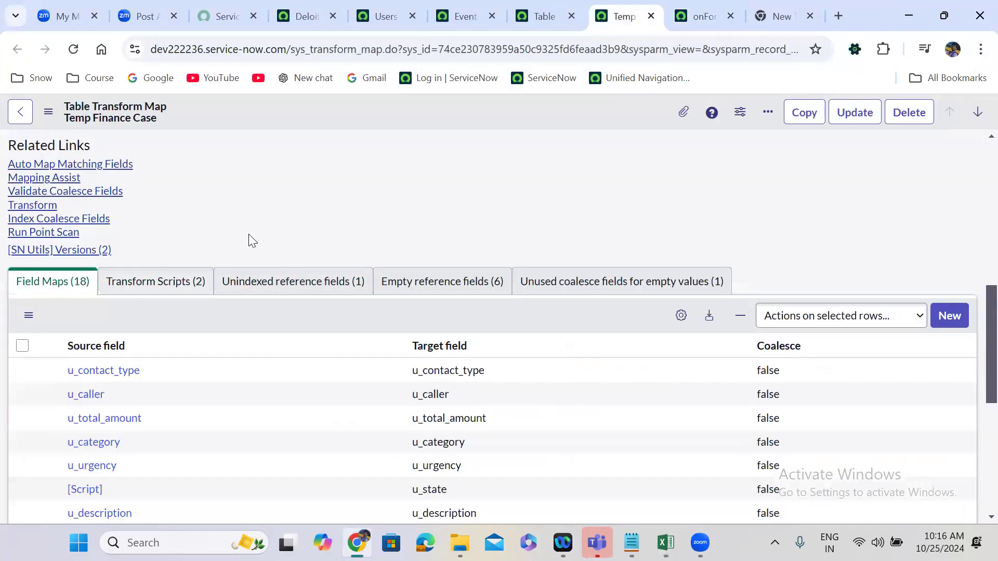
scroll(249, 235, "down", 3)
scroll(249, 235, "down", 1)
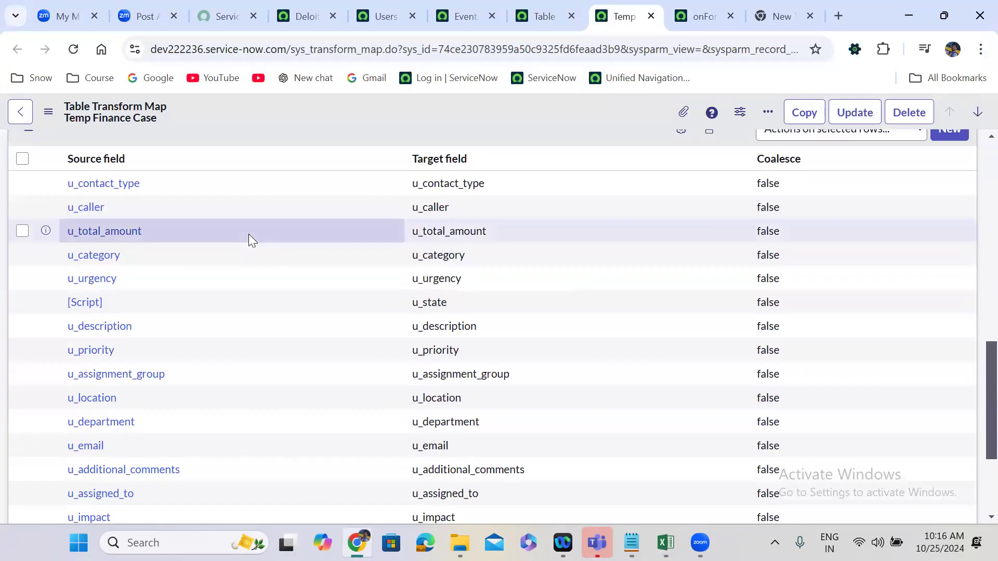
scroll(249, 234, "down", 1)
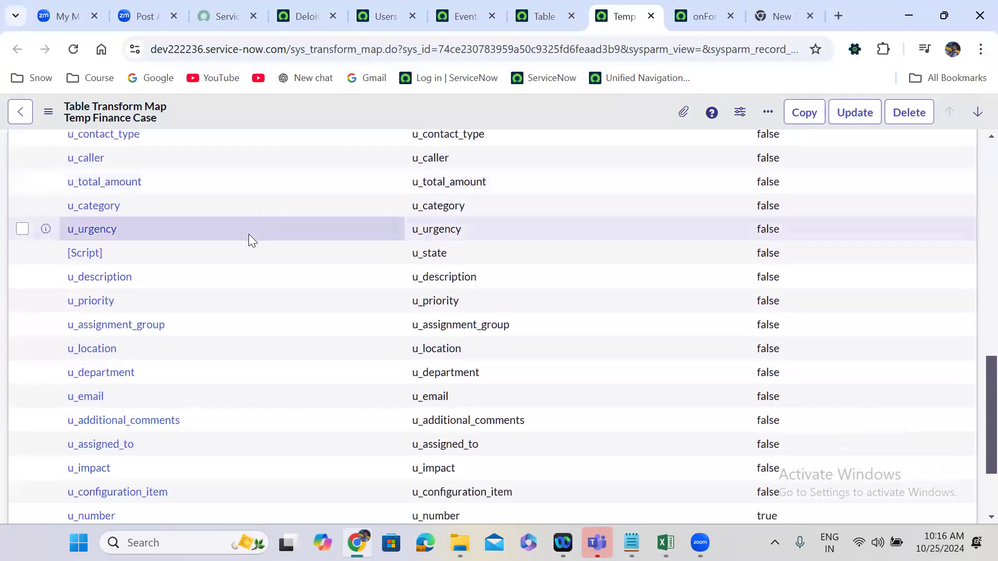
scroll(249, 234, "down", 2)
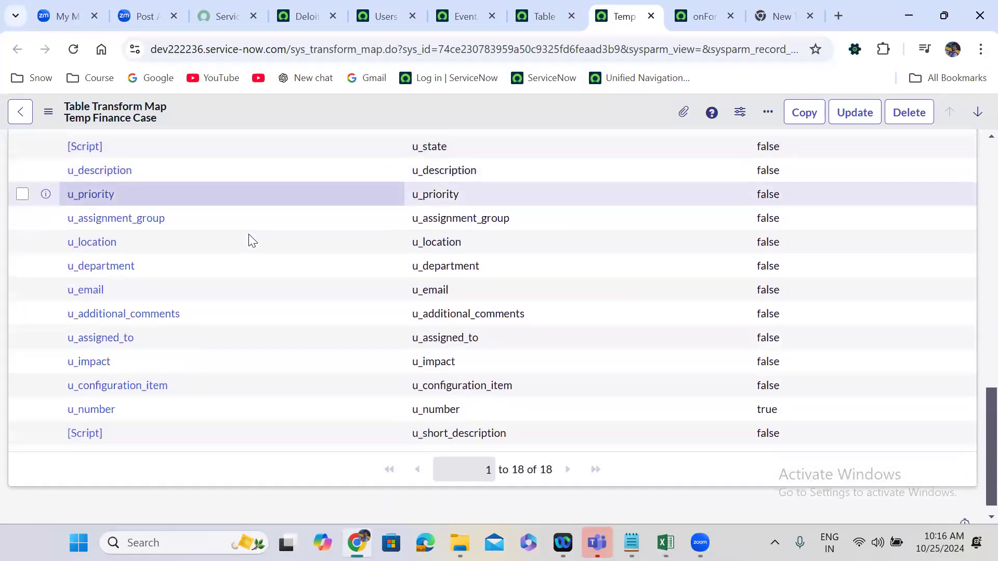
scroll(249, 237, "up", 3)
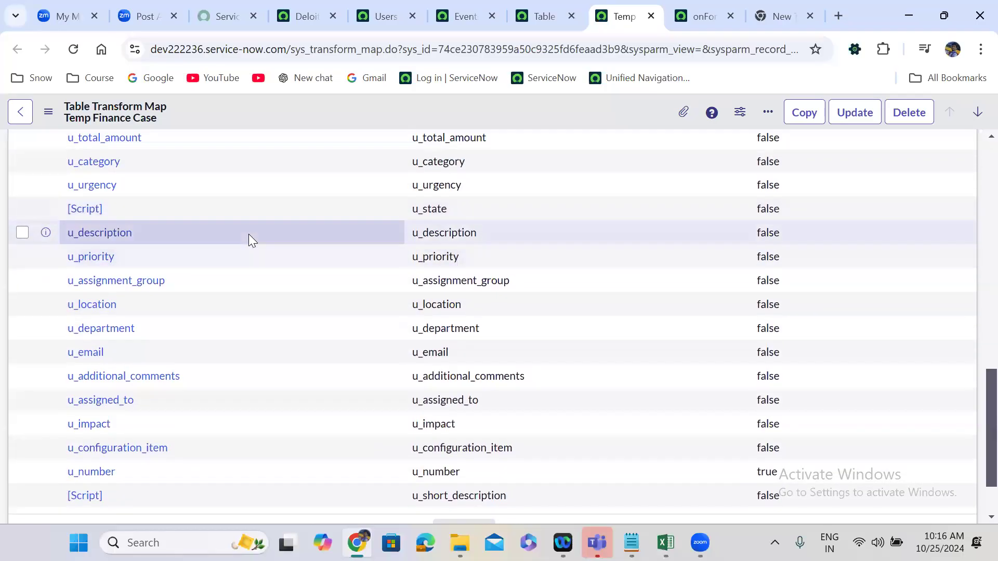
scroll(249, 234, "up", 1)
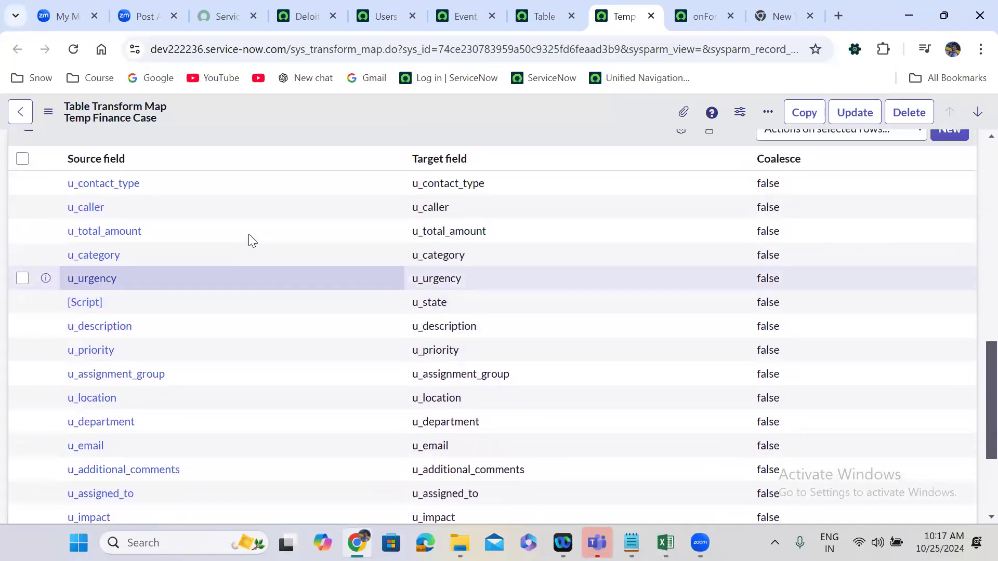
scroll(249, 233, "down", 3)
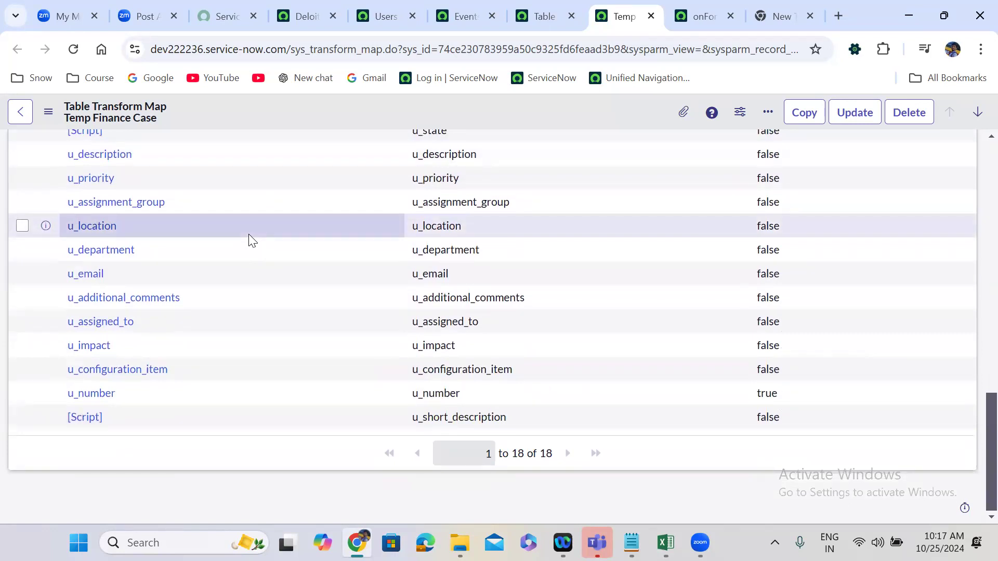
scroll(249, 239, "up", 3)
scroll(248, 234, "up", 2)
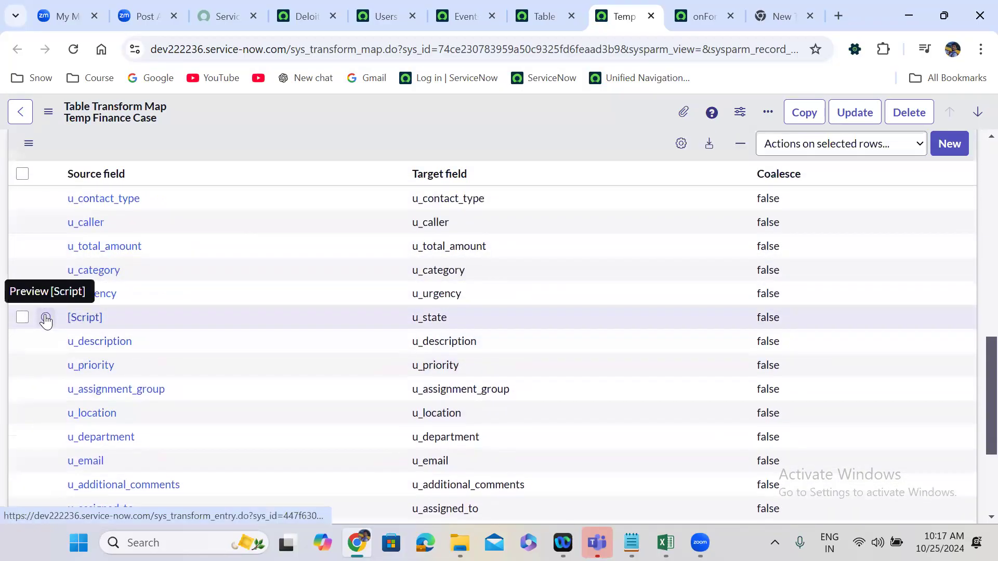
Open the scripted u_state field map separately and compare its script with the State value in the Excel workbook.
right_click(46, 319)
left_click(159, 124)
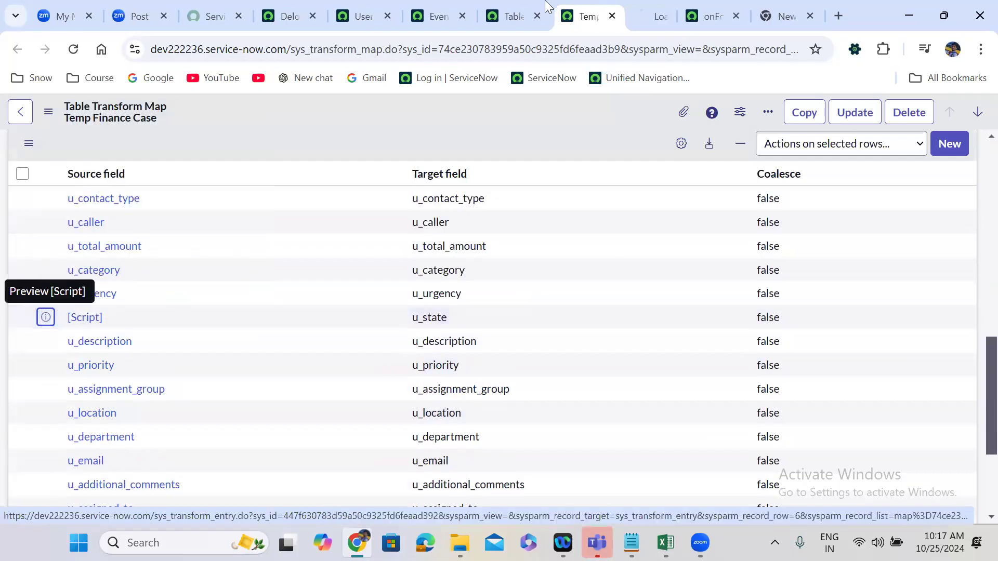
left_click(640, 15)
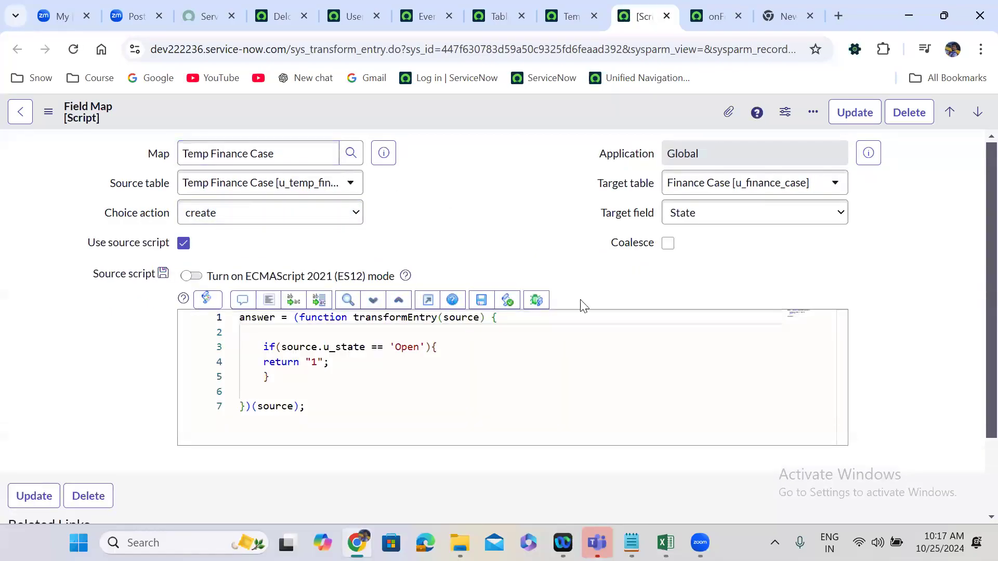
left_click(665, 542)
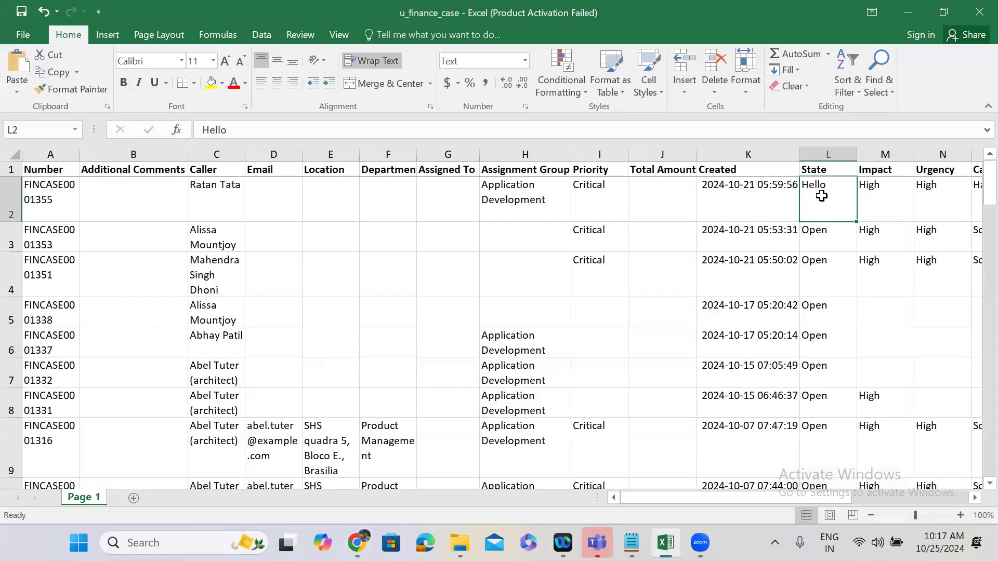
left_click(912, 18)
Return to the transform script and save it as an onChoiceCreate script.
left_click(712, 16)
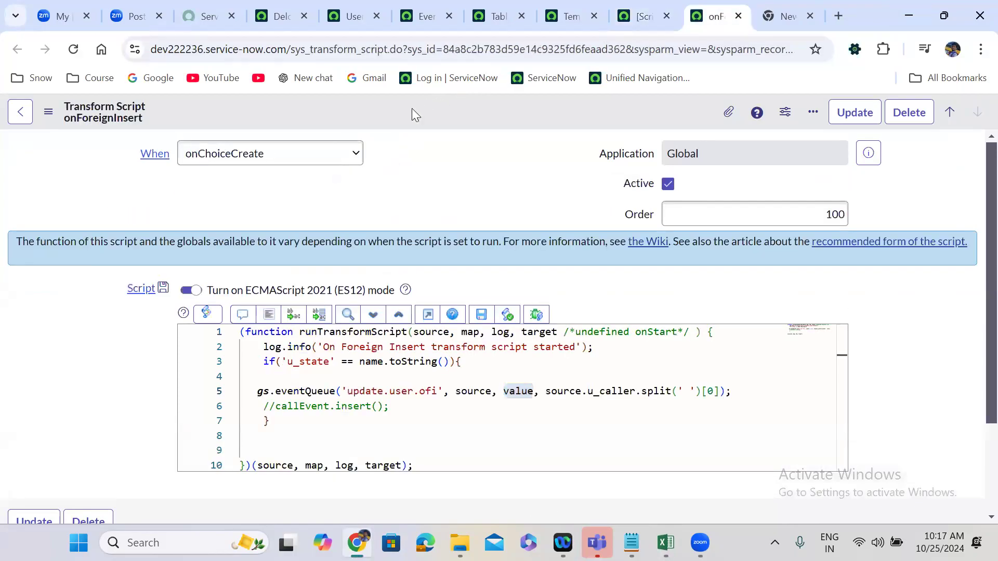
right_click(413, 111)
left_click(440, 120)
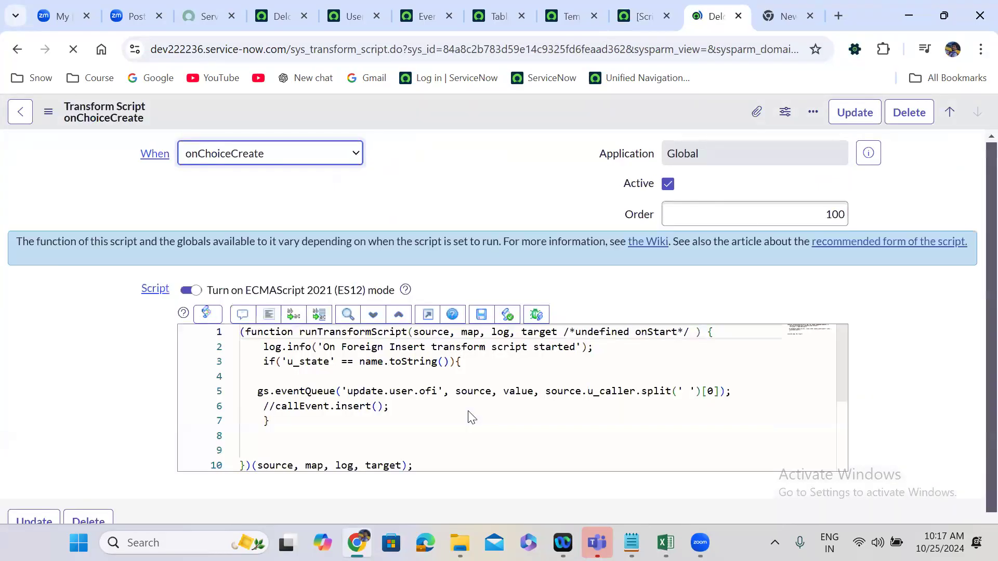
Search the navigator for "load data" and open the Load Data page.
left_click(280, 4)
left_click(96, 124)
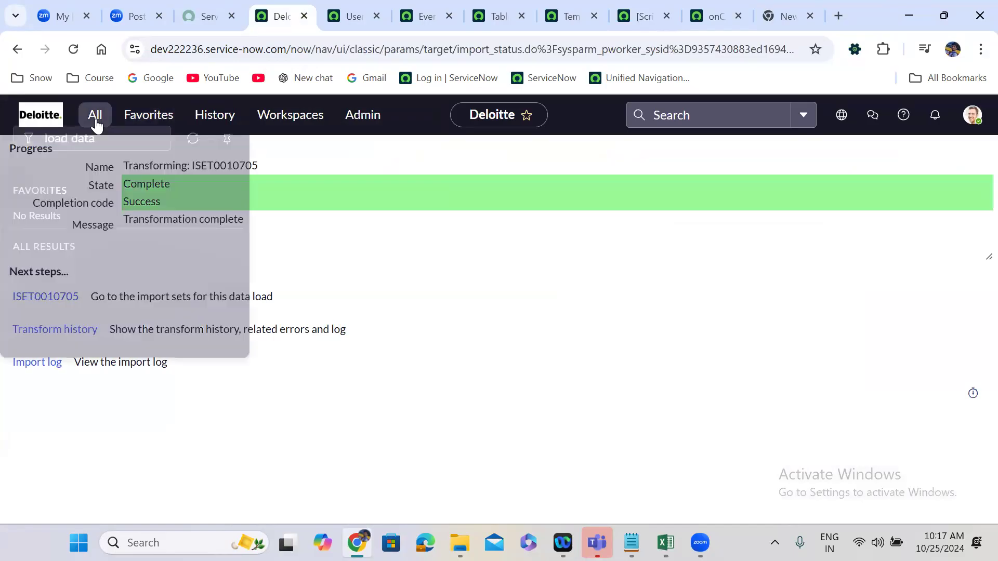
type("load data")
left_click(66, 299)
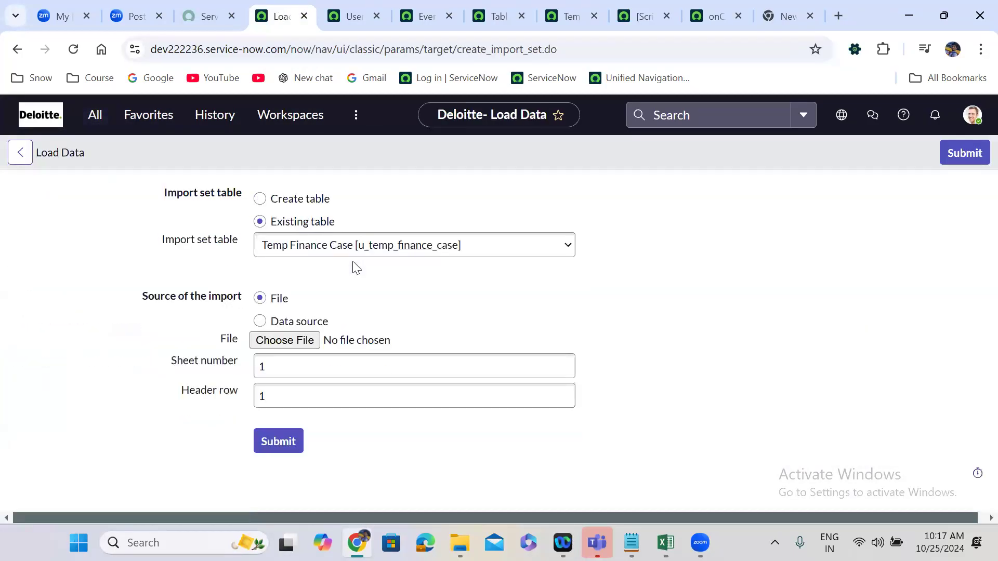
Choose u_finance_case.xlsx as the import file and submit it to the existing Temp Finance Case [u_temp_finance_case] table.
left_click(307, 343)
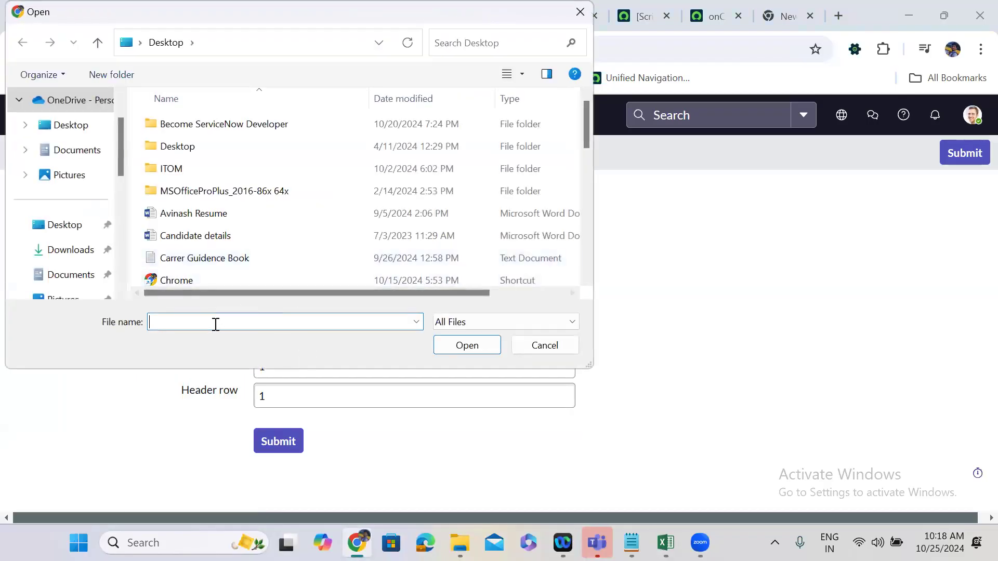
type("u")
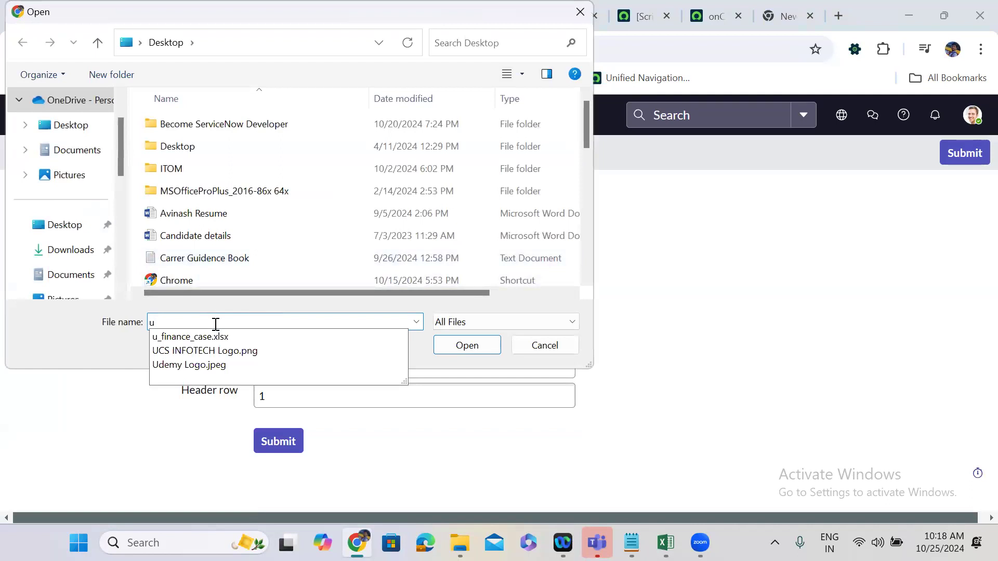
type("_")
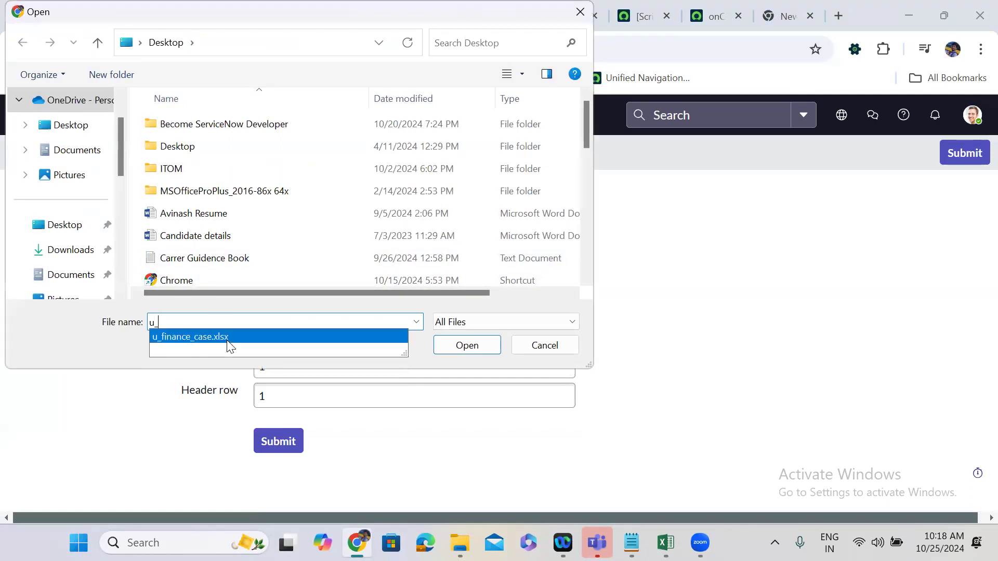
left_click(227, 338)
left_click(471, 346)
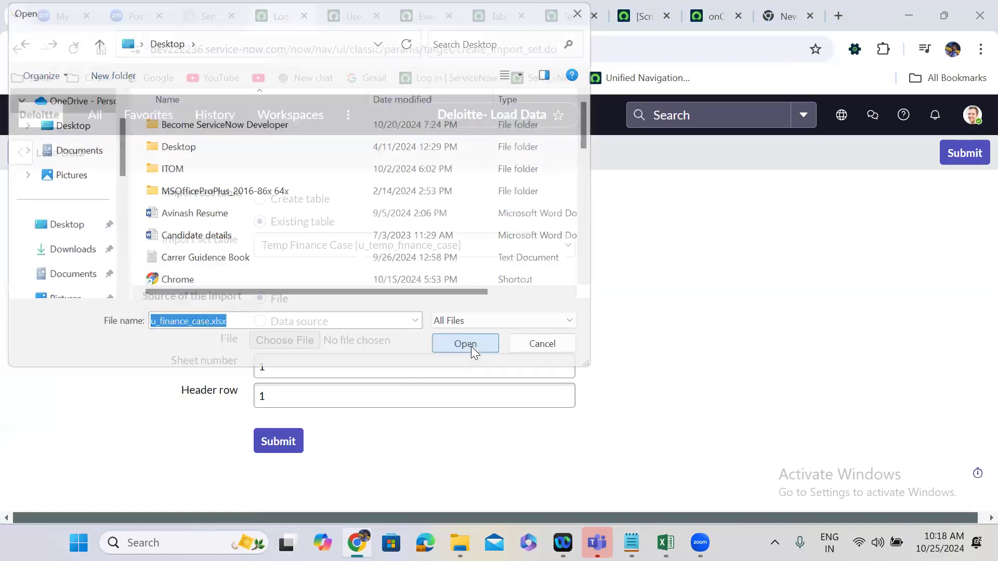
left_click(288, 441)
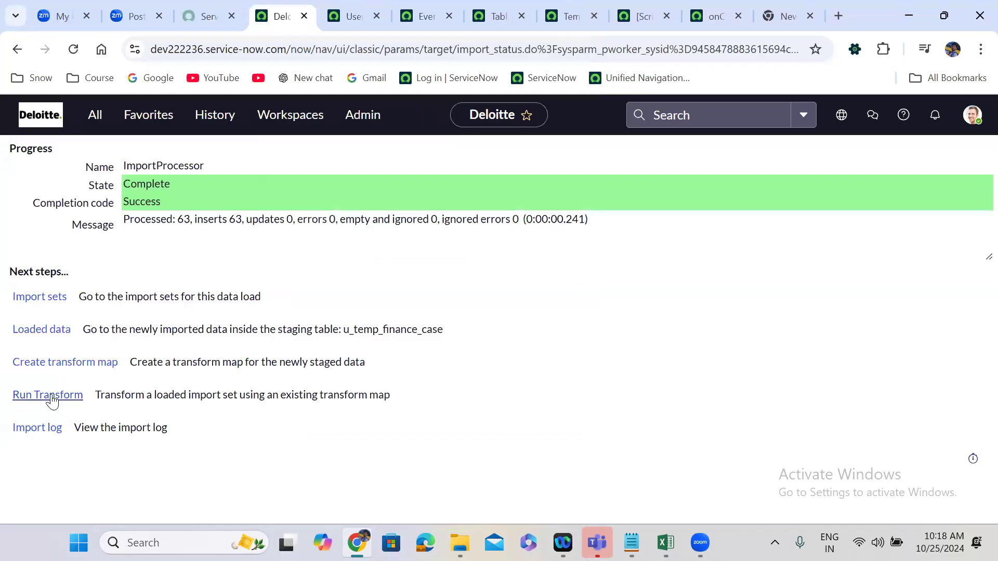
Run the transform on the new import set with the Temp Finance Case map, and open that import set.
left_click(47, 395)
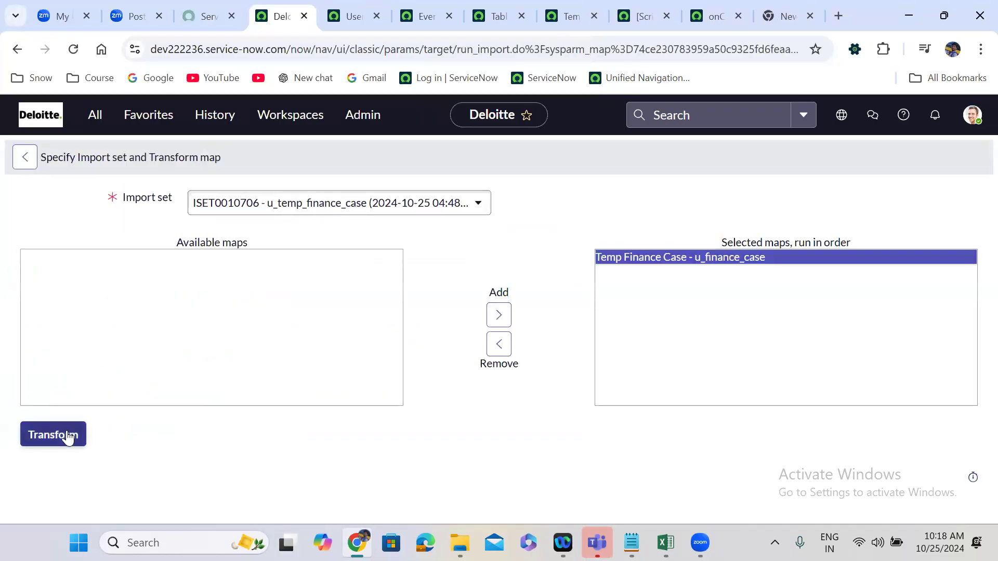
left_click(67, 436)
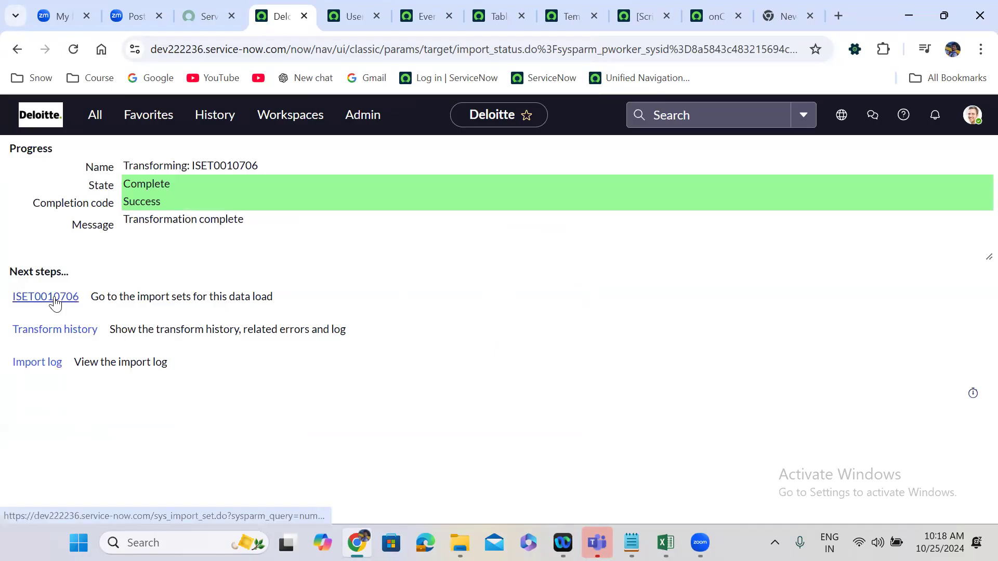
left_click(54, 301)
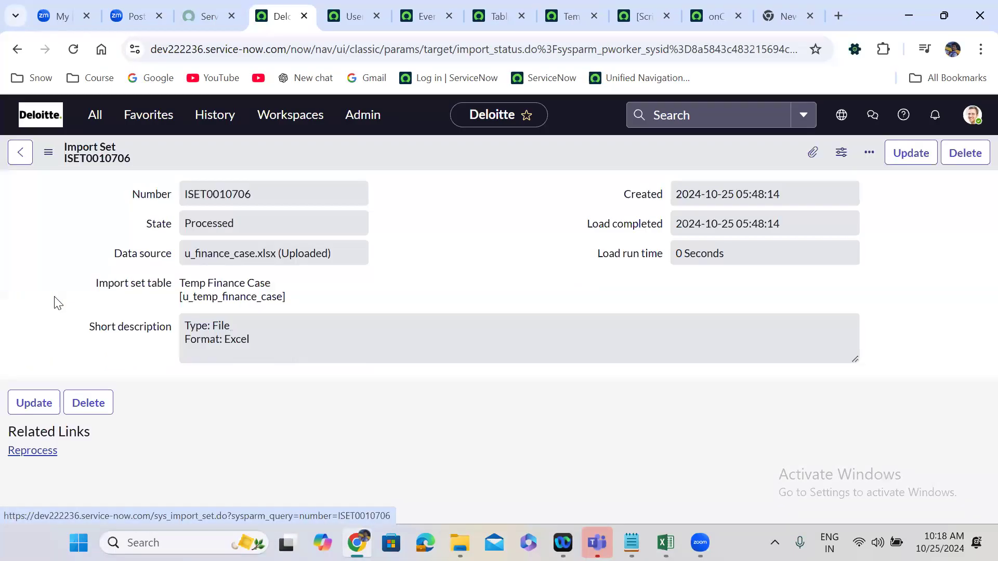
Review the State and Comment values of the import set rows.
scroll(404, 279, "down", 5)
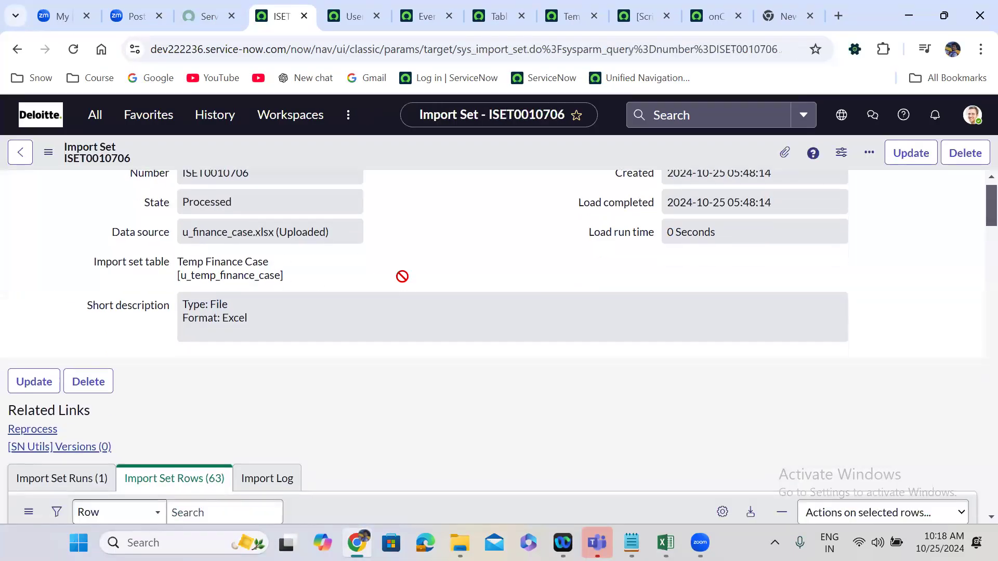
scroll(404, 284, "down", 5)
scroll(405, 284, "up", 2)
scroll(404, 280, "up", 9)
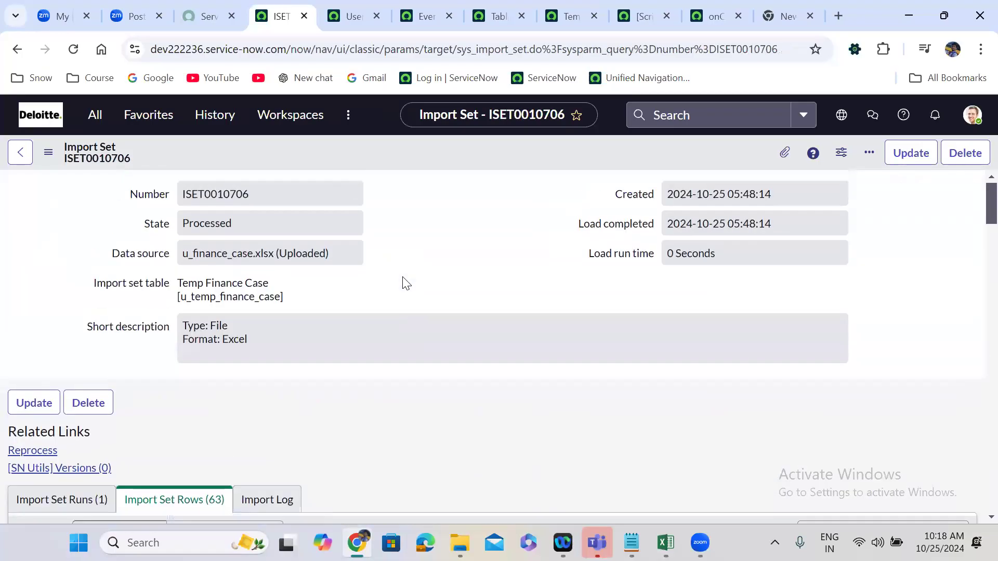
scroll(404, 284, "down", 5)
scroll(291, 271, "down", 1)
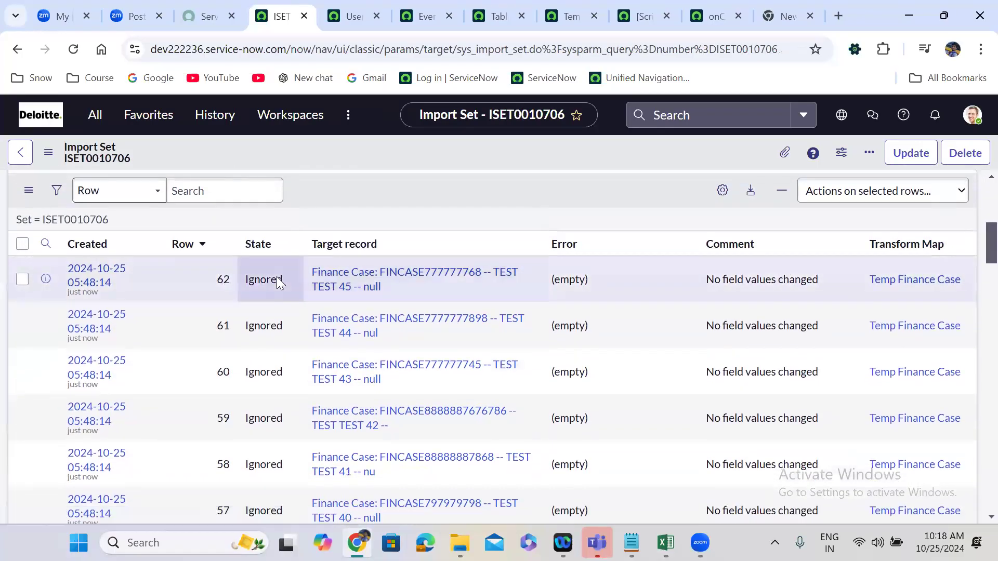
Filter the Ignored rows out of the import set rows list.
right_click(278, 279)
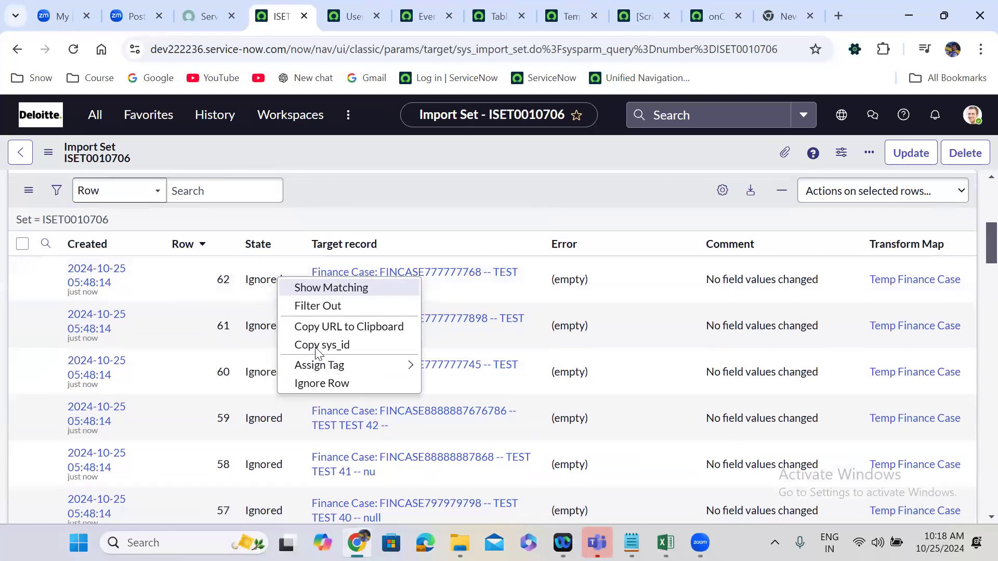
left_click(325, 307)
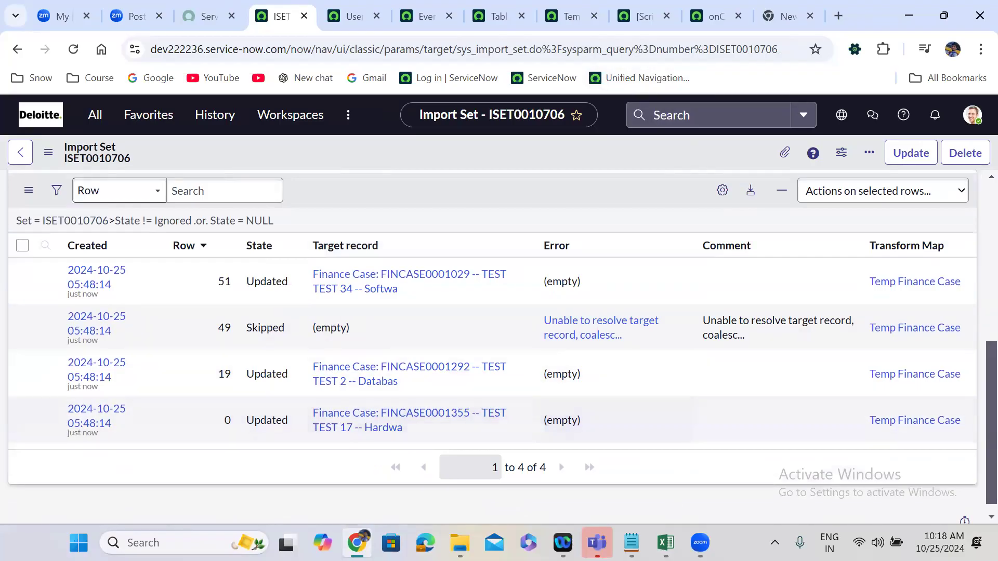
Switch to the u_finance_case workbook in Excel and copy the case number in cell A2.
left_click(665, 542)
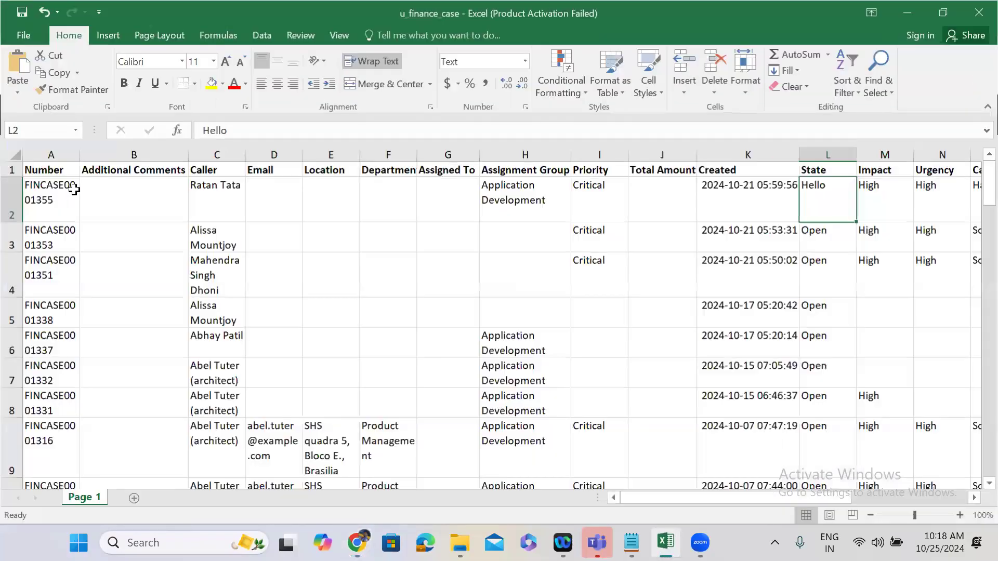
left_click(50, 191)
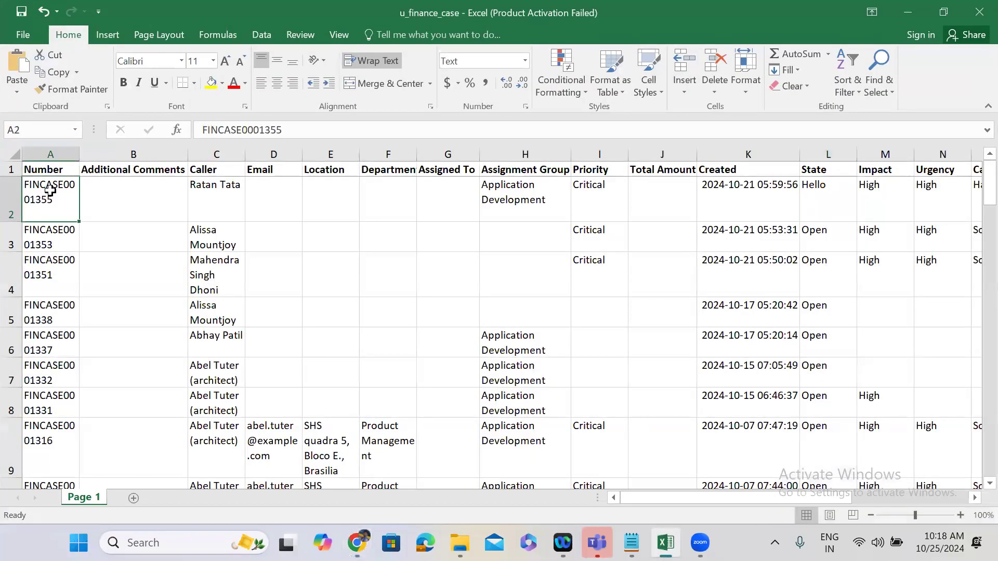
key("ctrl+c")
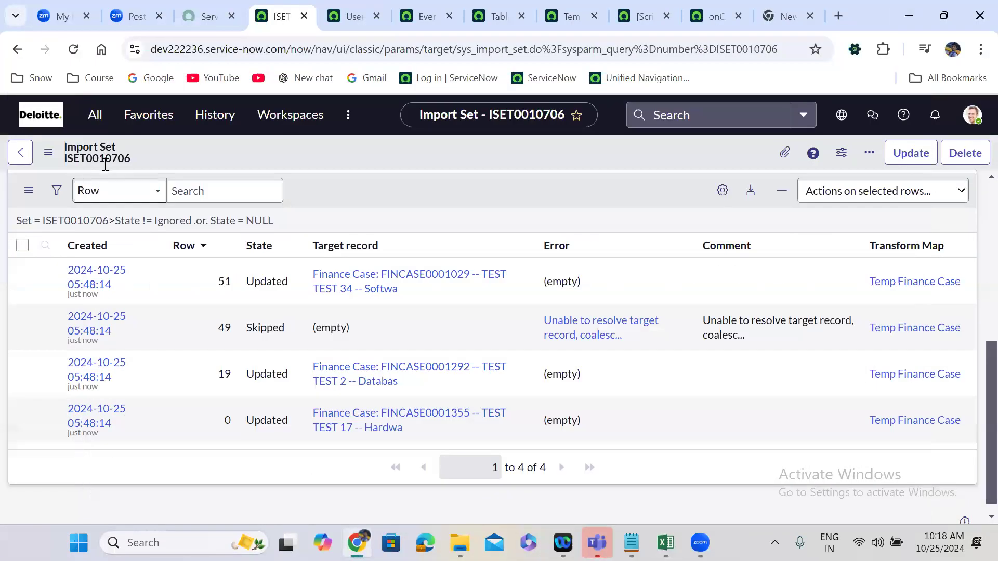
Back in ServiceNow, search the navigator for "finance case" and open All Cases in a new tab.
triple_click(105, 164)
type("fi")
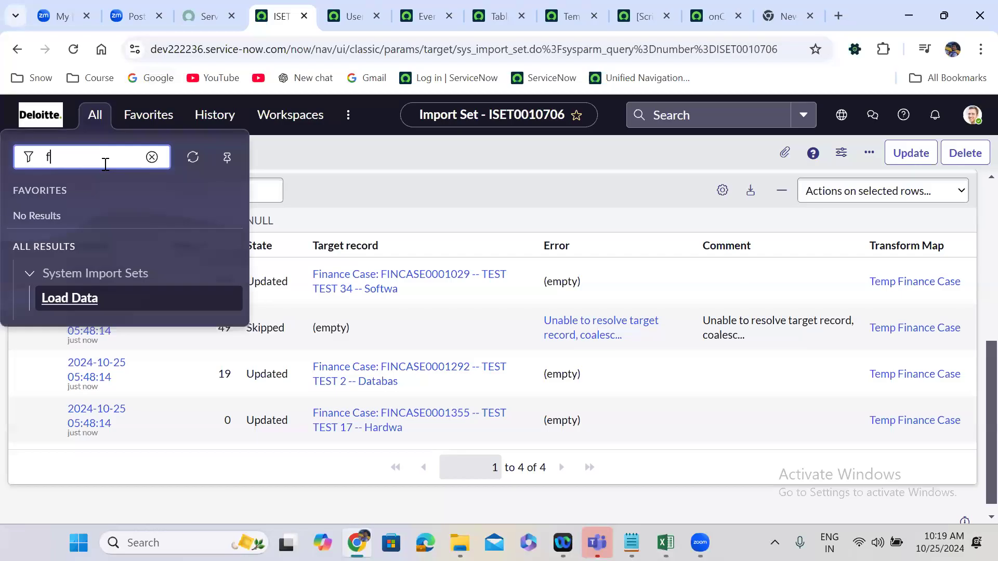
type("nance case")
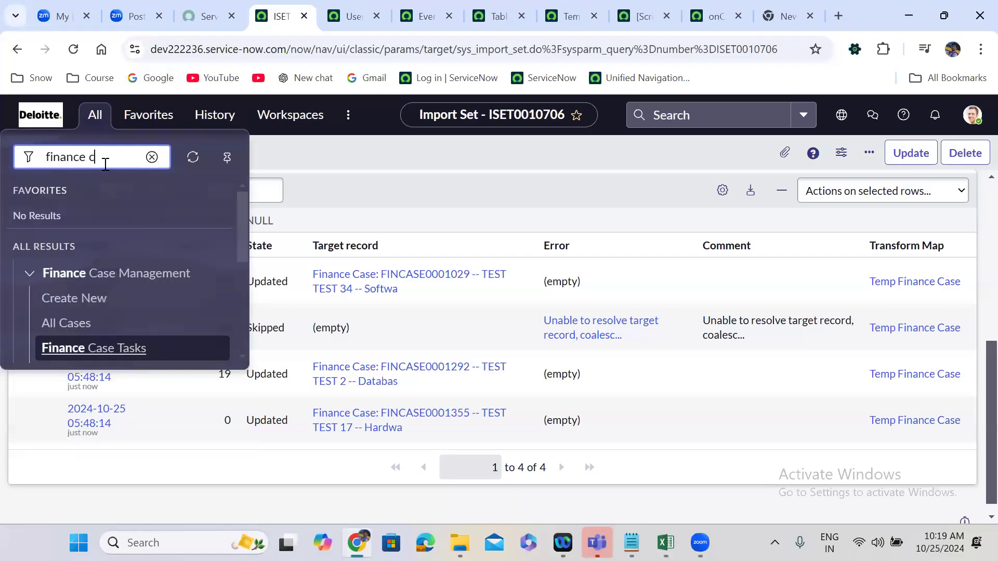
middle_click(73, 332)
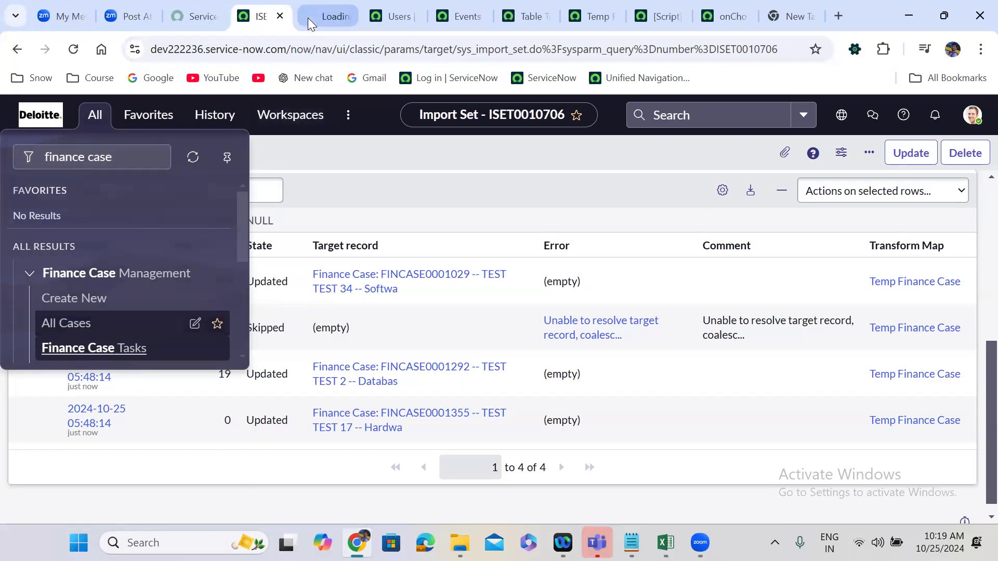
left_click(307, 17)
Filter the Finance Cases list by the copied number FINCASE0001355 and check the case's State value.
left_click(94, 194)
key("ctrl+v")
key("Return")
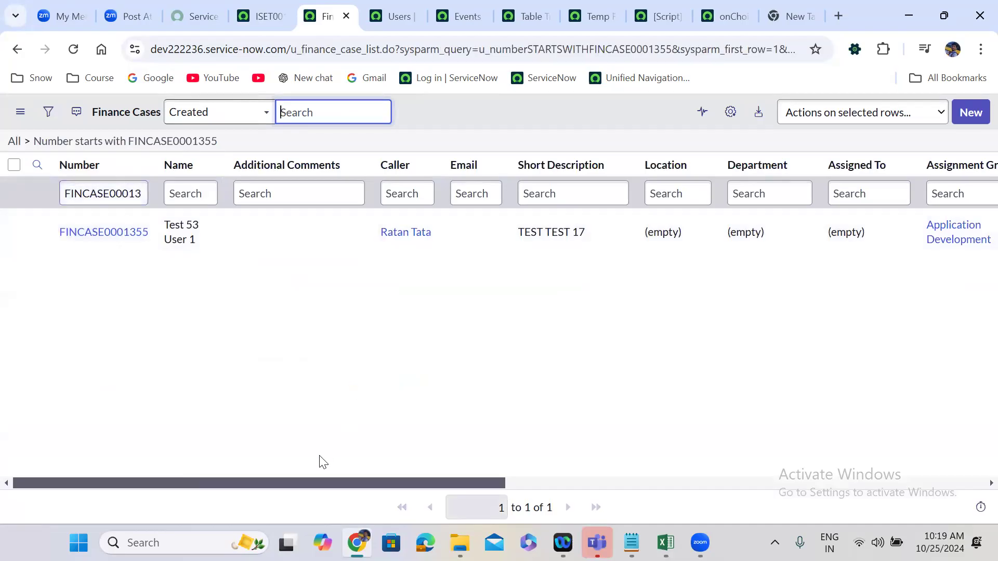
left_click_drag(427, 485, 731, 491)
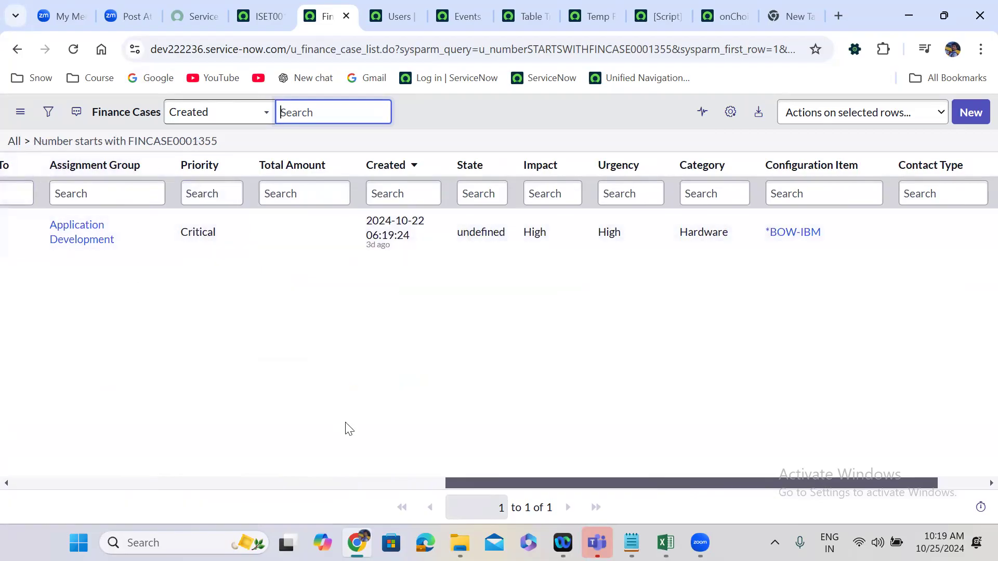
Open case FINCASE0001355 in a new tab and inspect the available choices of its State field.
left_click_drag(504, 486, 191, 475)
scroll(40, 240, "left", 5)
right_click(37, 233)
left_click(115, 252)
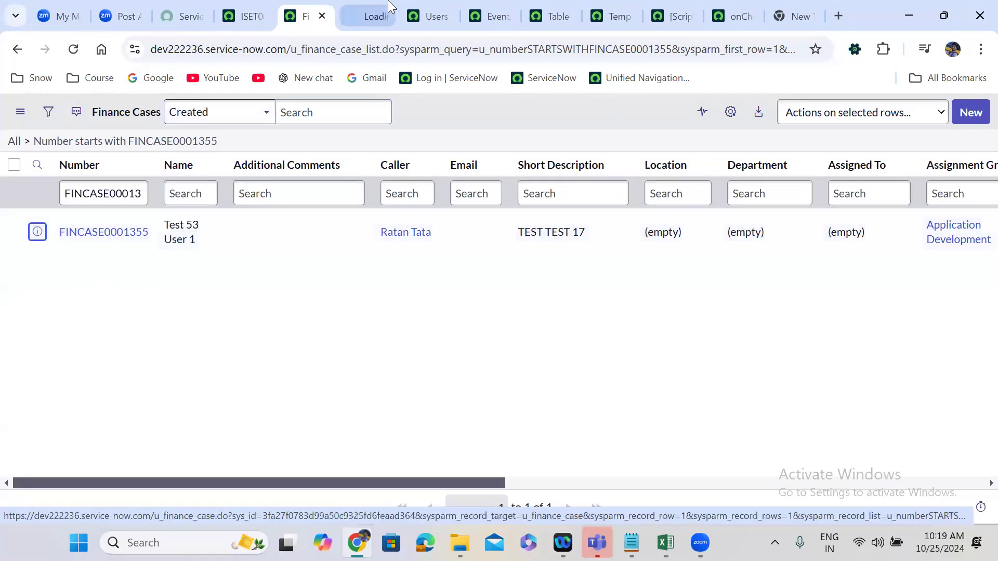
left_click(374, 12)
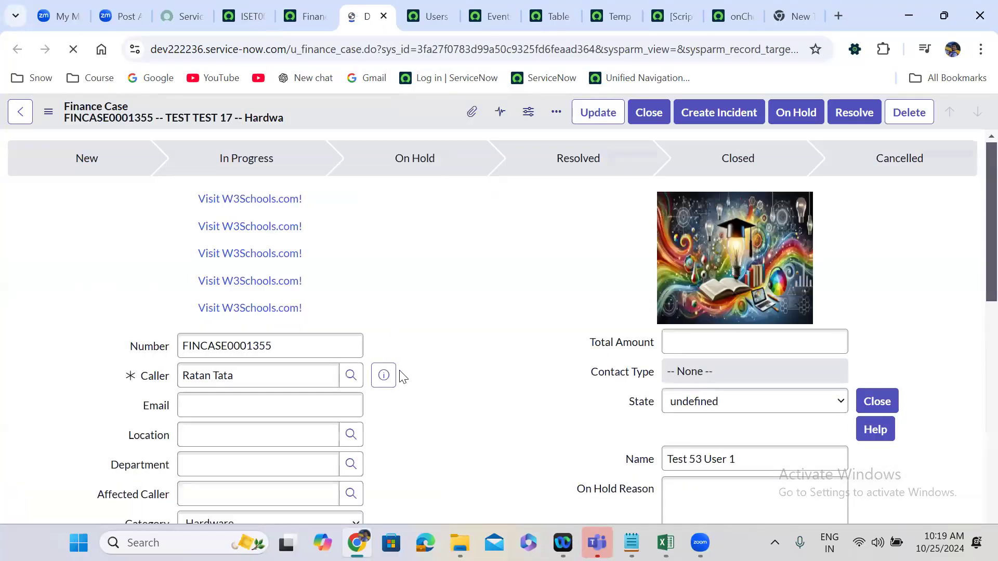
left_click(674, 414)
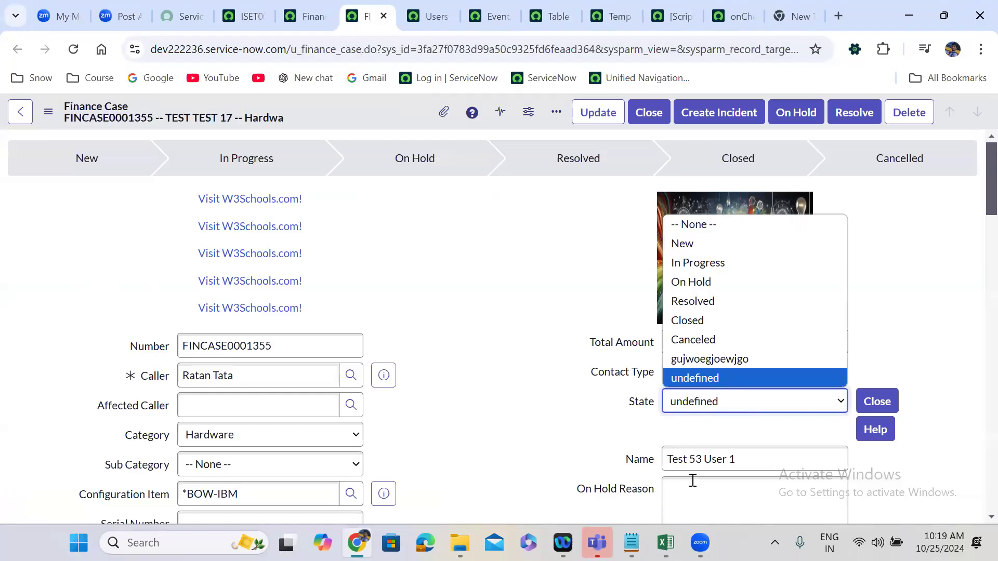
In the u_finance_case workbook in Excel, change the State value in cell L5 to "Hello Choice" and minimize the workbook.
left_click(668, 542)
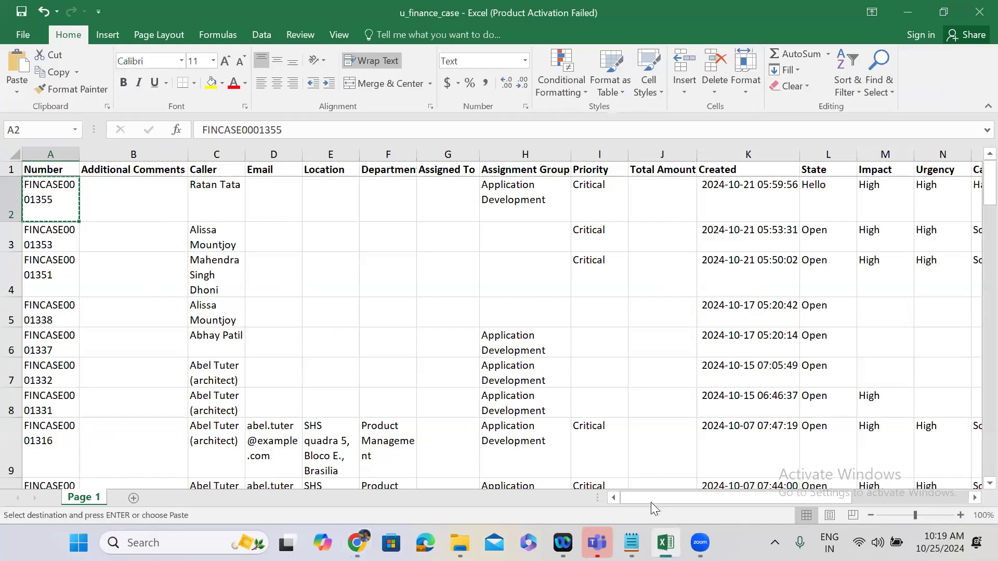
left_click_drag(815, 495, 917, 500)
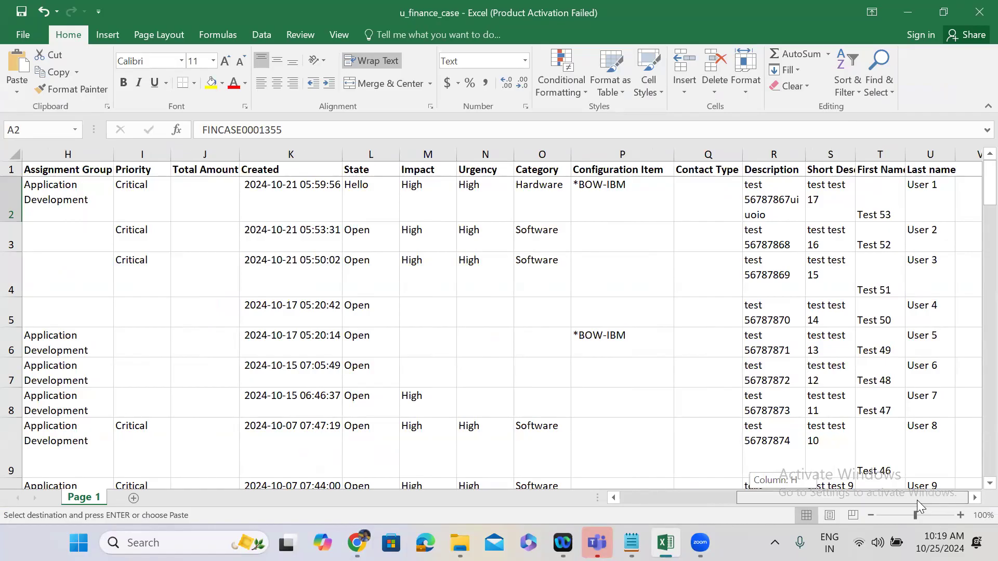
left_click_drag(917, 500, 917, 500)
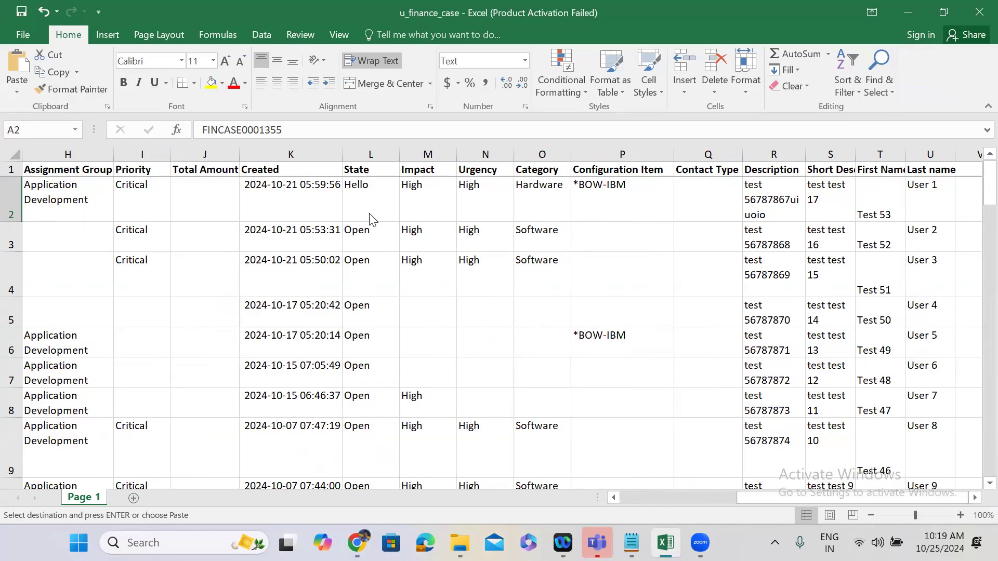
left_click(377, 292)
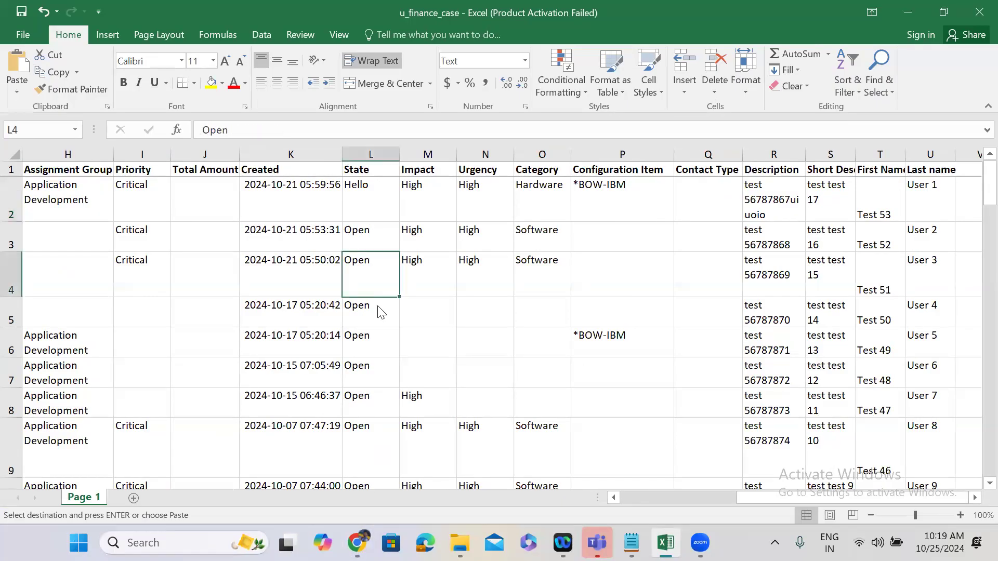
double_click(378, 306)
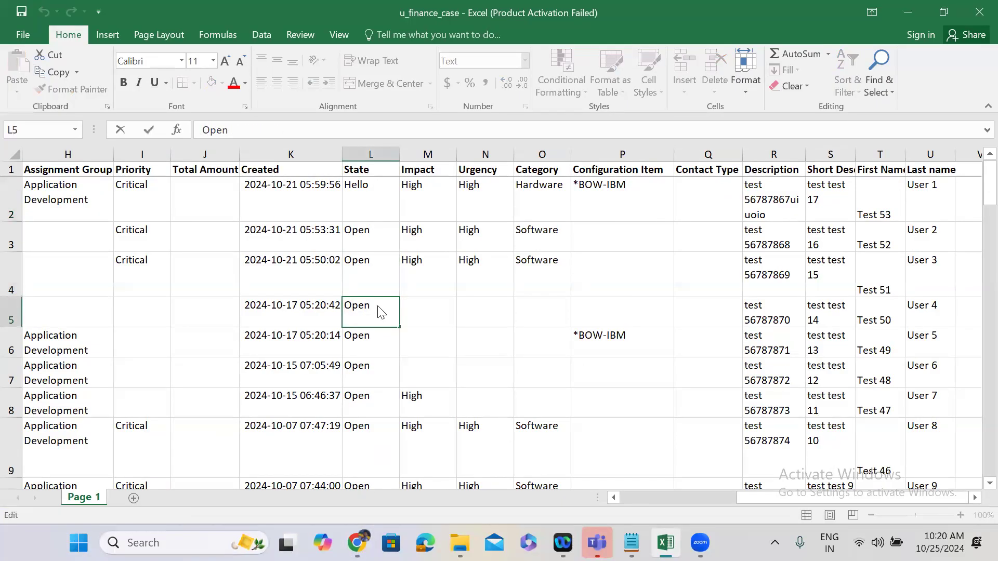
key("BackSpace")
key("BackSpace")
key("BackSpace")
key("BackSpace")
type("Hello Choice")
key("ctrl+Return")
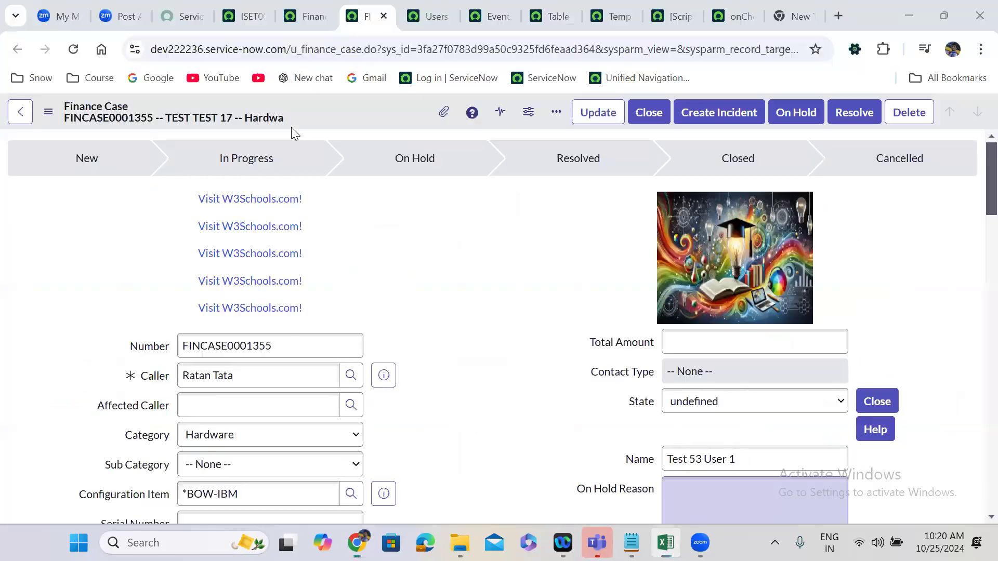
left_click(908, 12)
From the import set page, search the navigator for "load data" and open the Load Data page again.
left_click(247, 4)
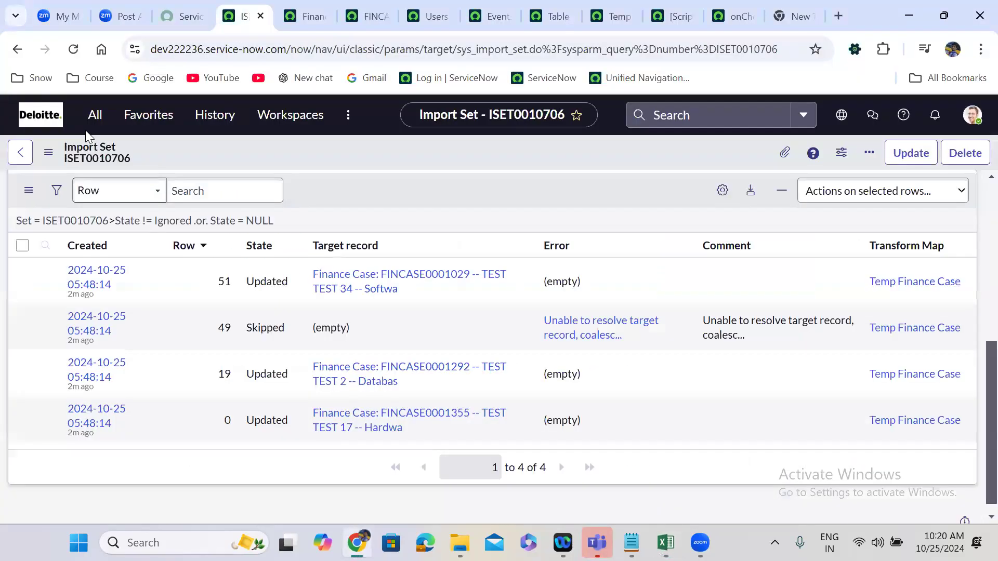
left_click(89, 119)
key("ctrl+shift+Left")
key("ctrl+shift+Left")
type("lo")
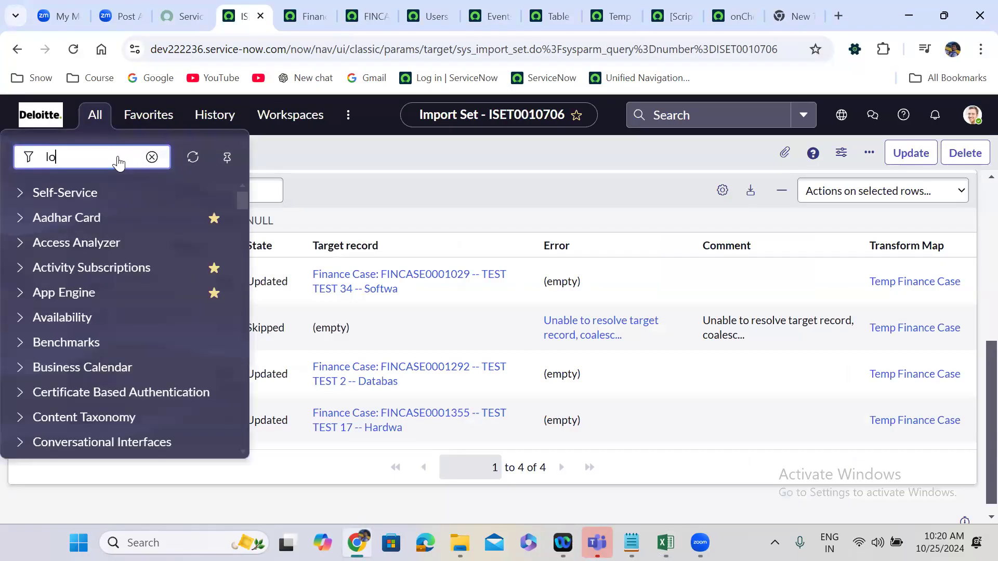
type("ad data")
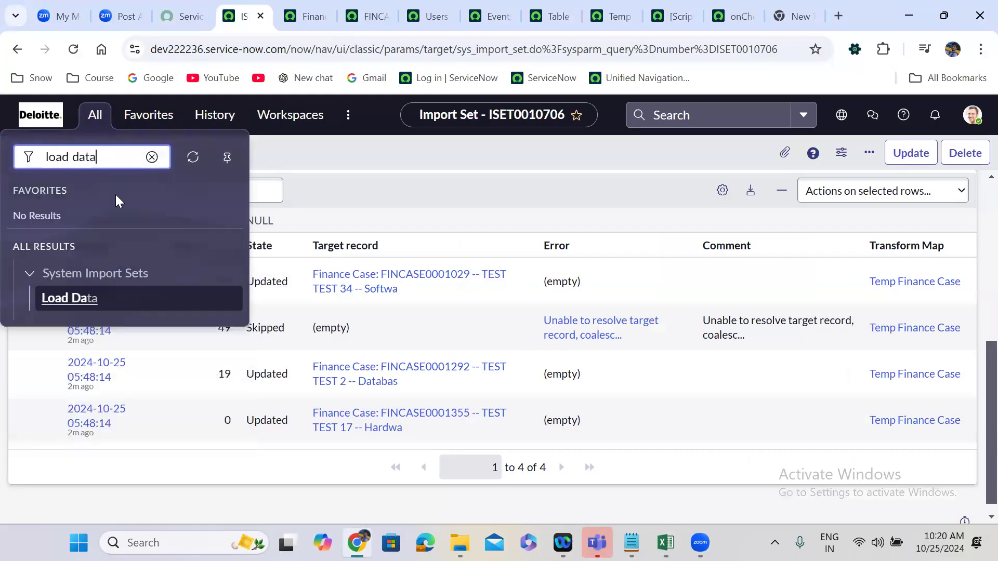
left_click(84, 300)
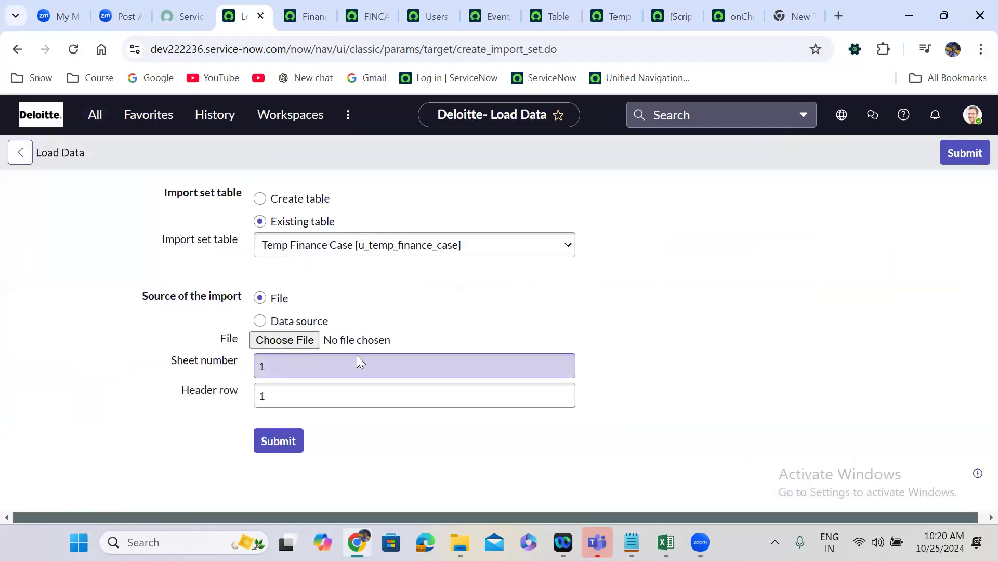
Choose the edited u_finance_case.xlsx as the import file and submit it to the Temp Finance Case table.
left_click(292, 342)
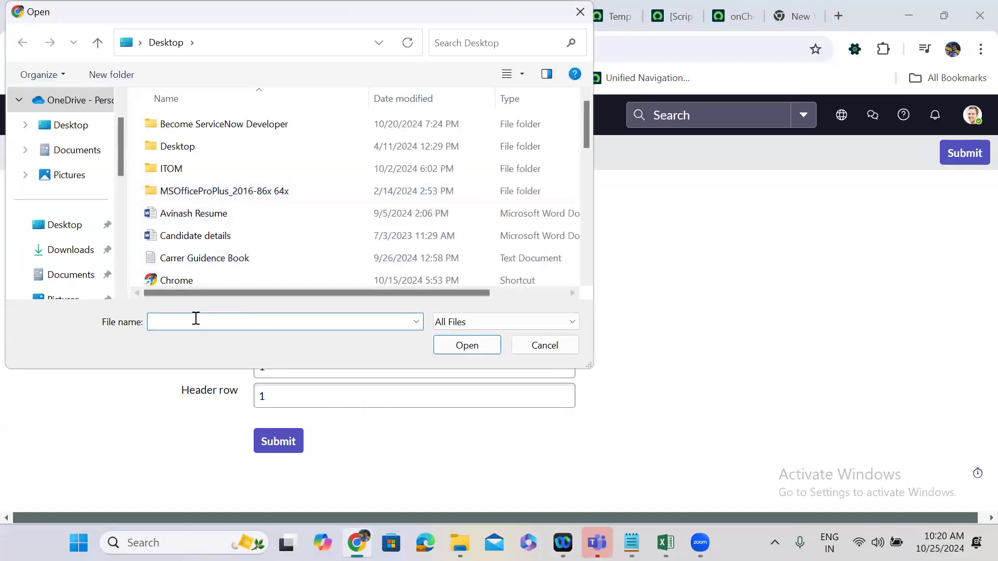
type("u")
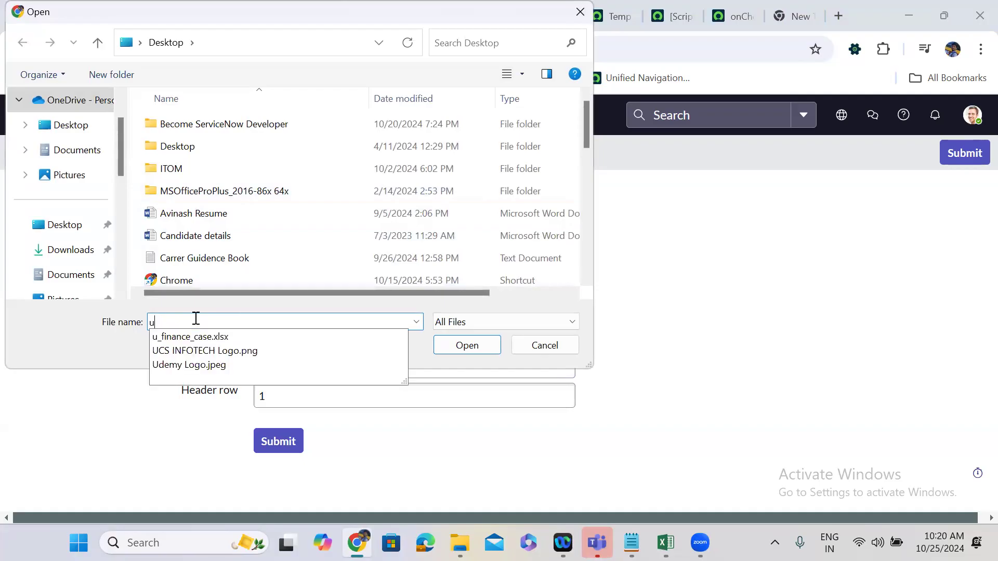
type("_")
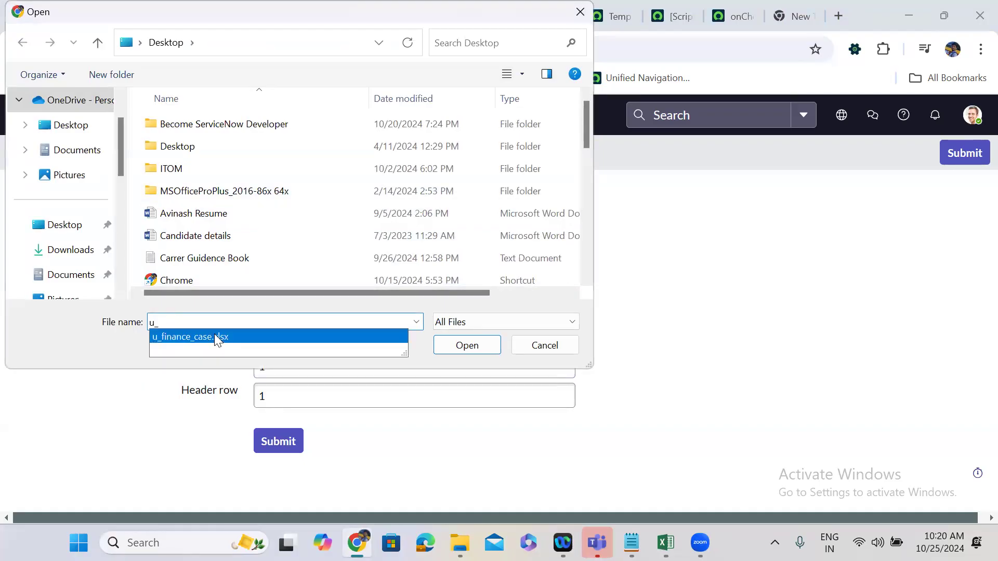
left_click(215, 335)
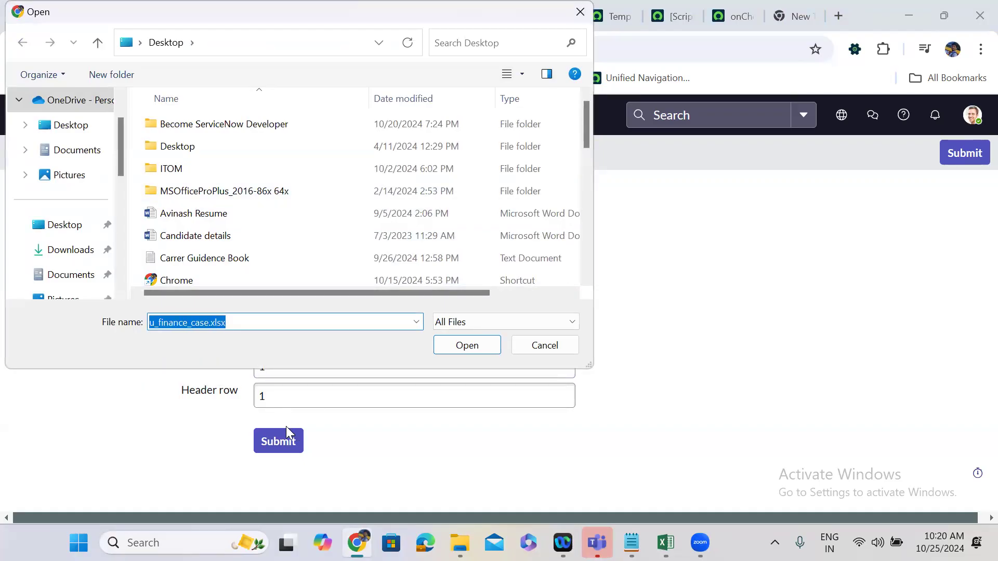
left_click(466, 349)
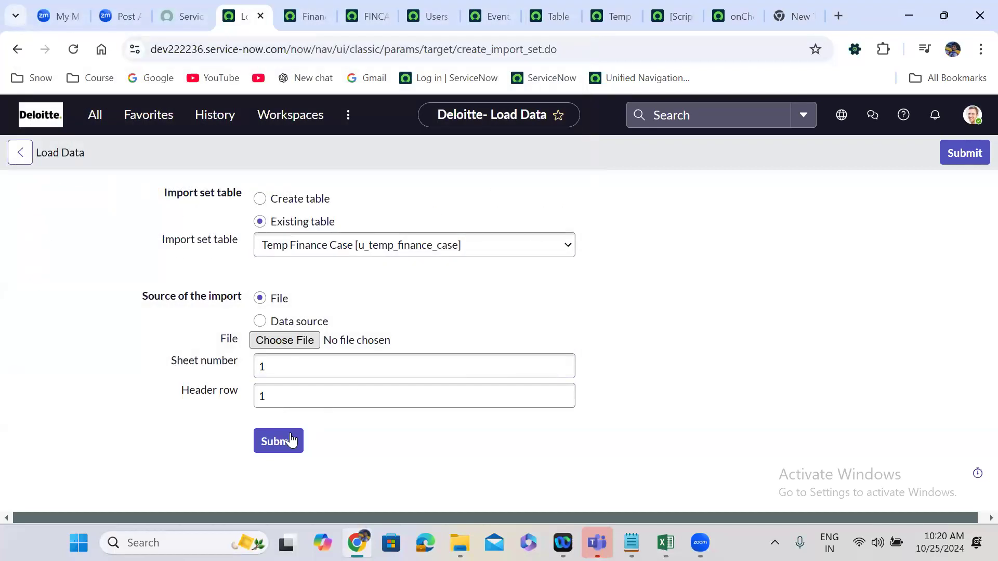
left_click(291, 439)
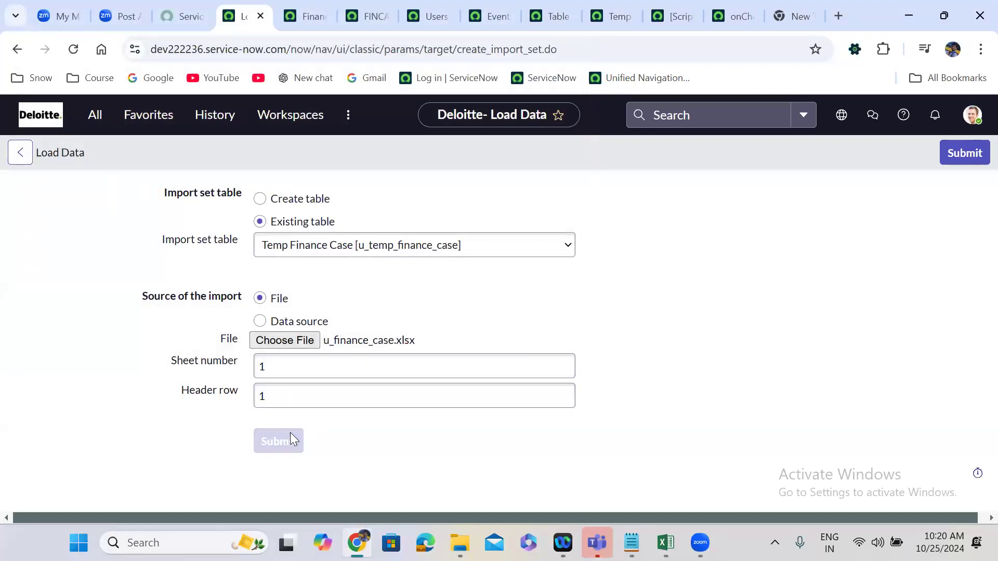
Disable the source script on the State field map, save it with source field State(u_state), and return to the import progress page.
left_click(677, 6)
left_click(183, 244)
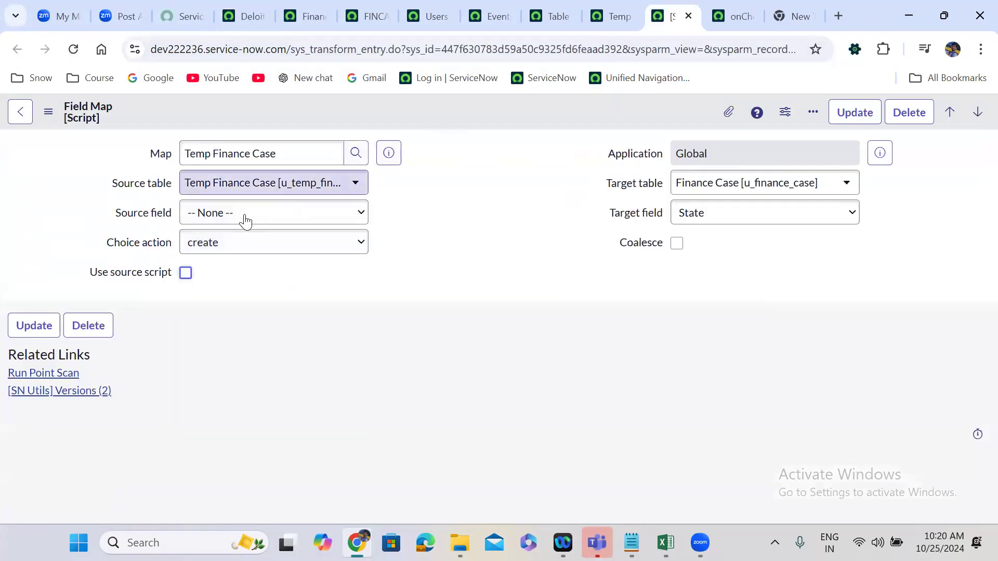
left_click(244, 214)
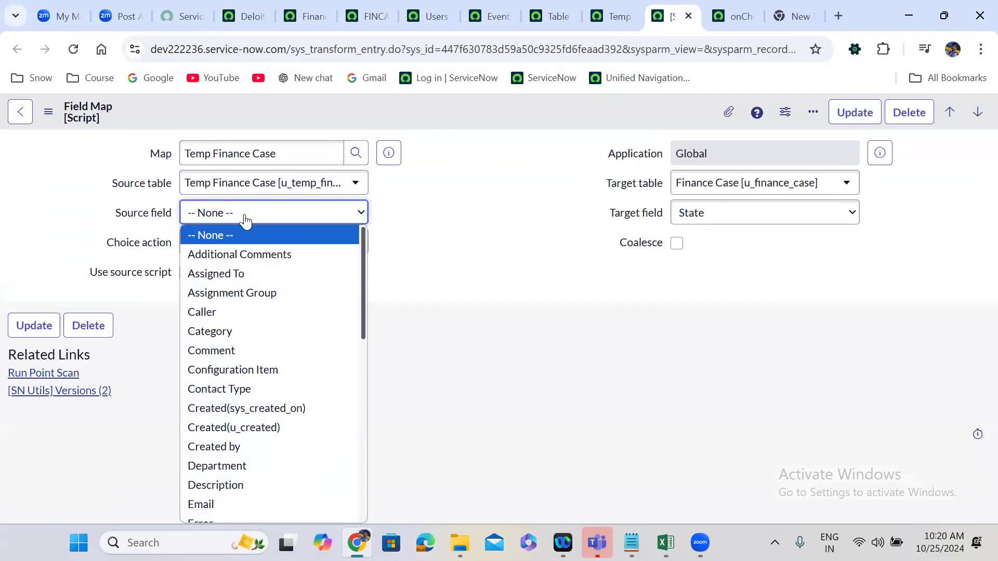
type("state)")
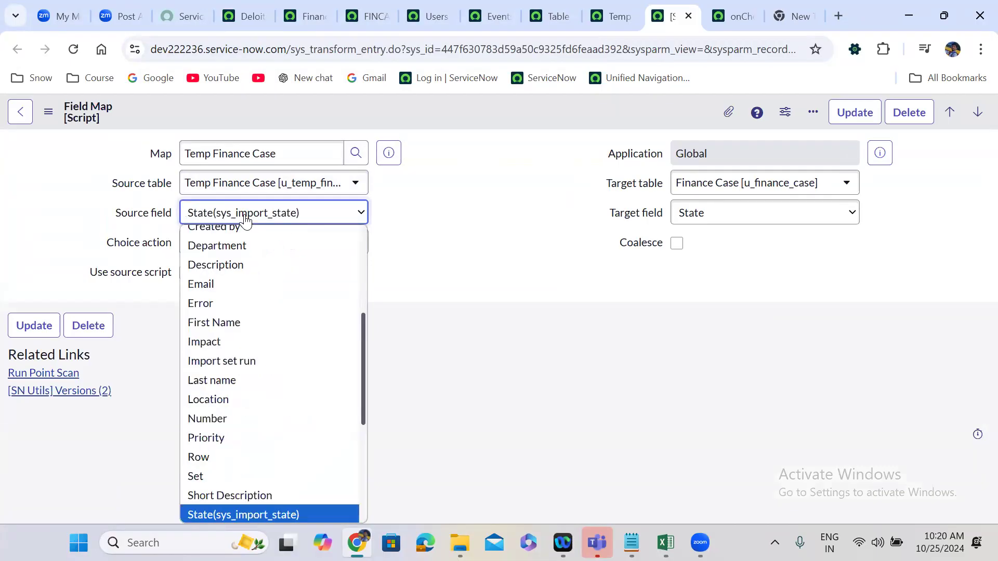
key("Down")
key("Down")
key("Up")
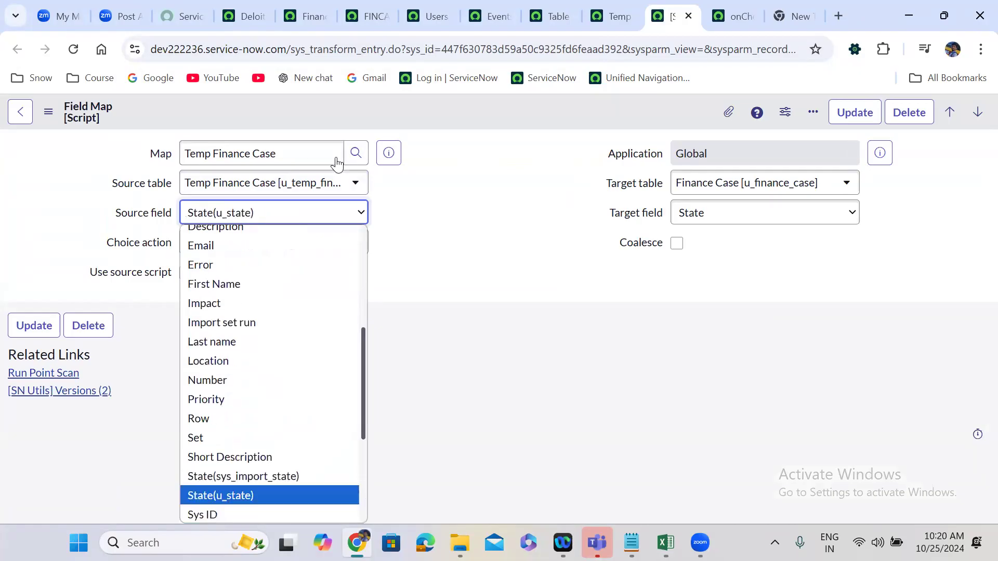
left_click(453, 97)
right_click(455, 100)
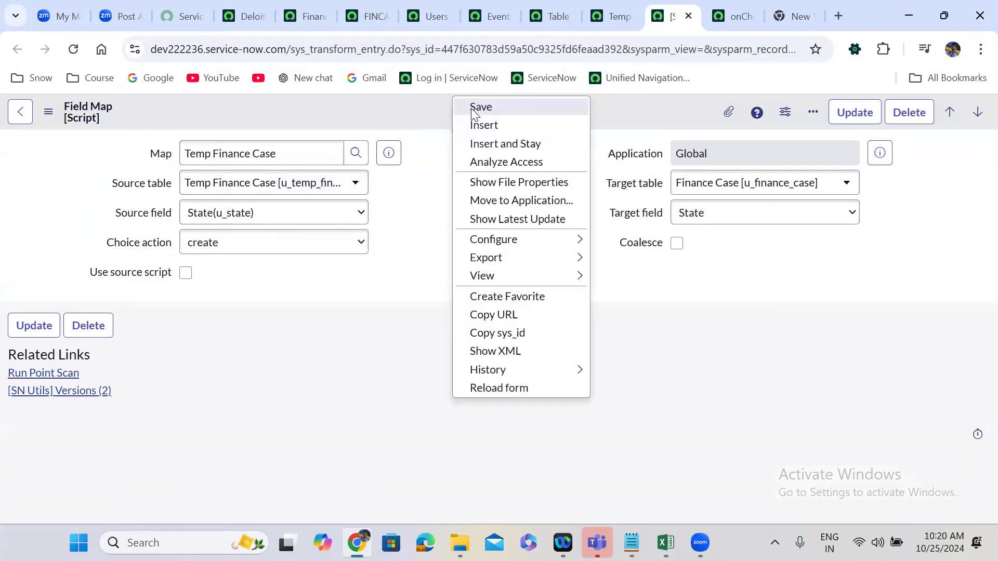
left_click(474, 108)
left_click(254, 3)
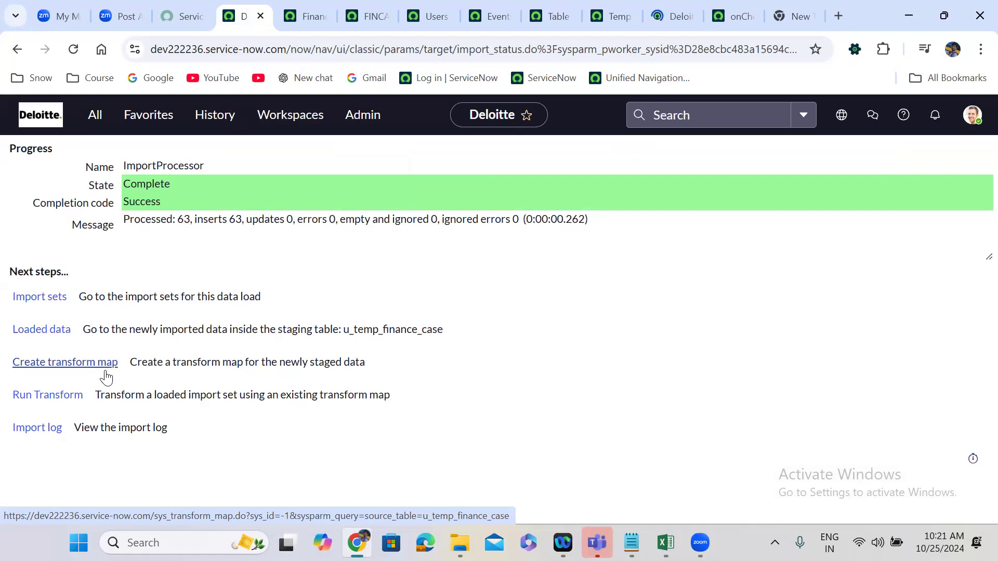
Run the transform on the newly loaded import set using the Temp Finance Case - u_finance_case map.
left_click(59, 396)
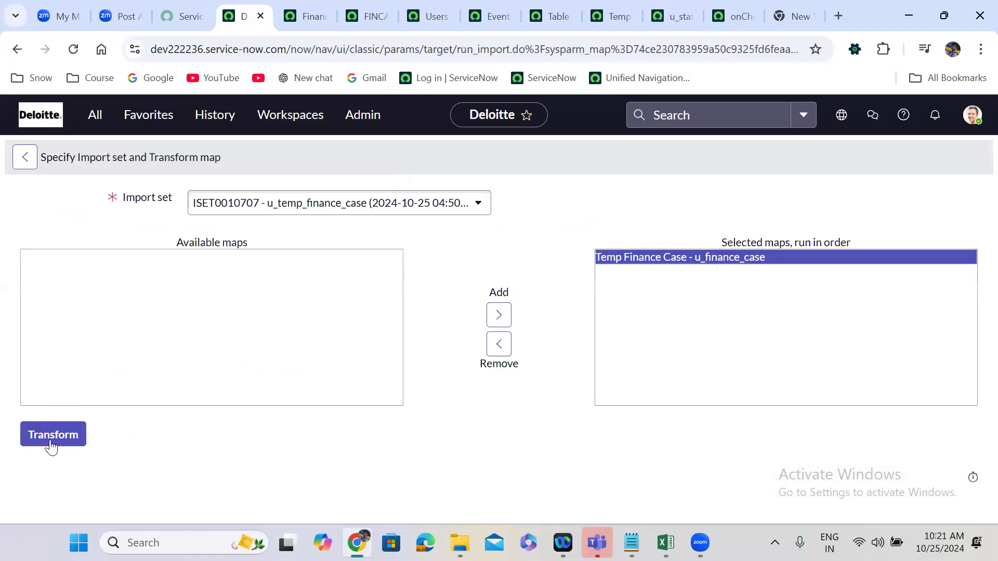
left_click(51, 445)
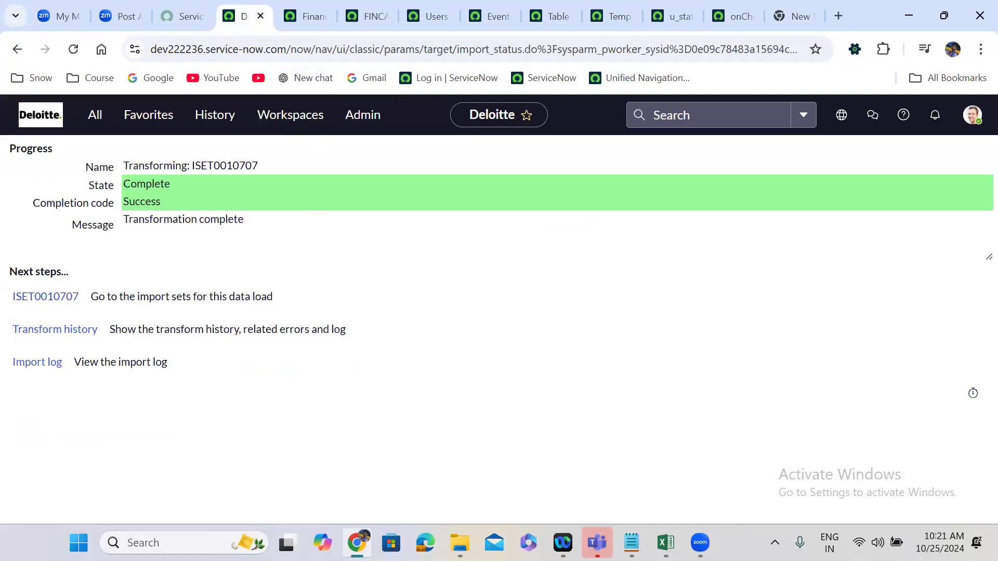
Switch to the u_finance_case workbook in Excel, copy the case number in cell A5, and minimize the workbook.
mouse_move(666, 543)
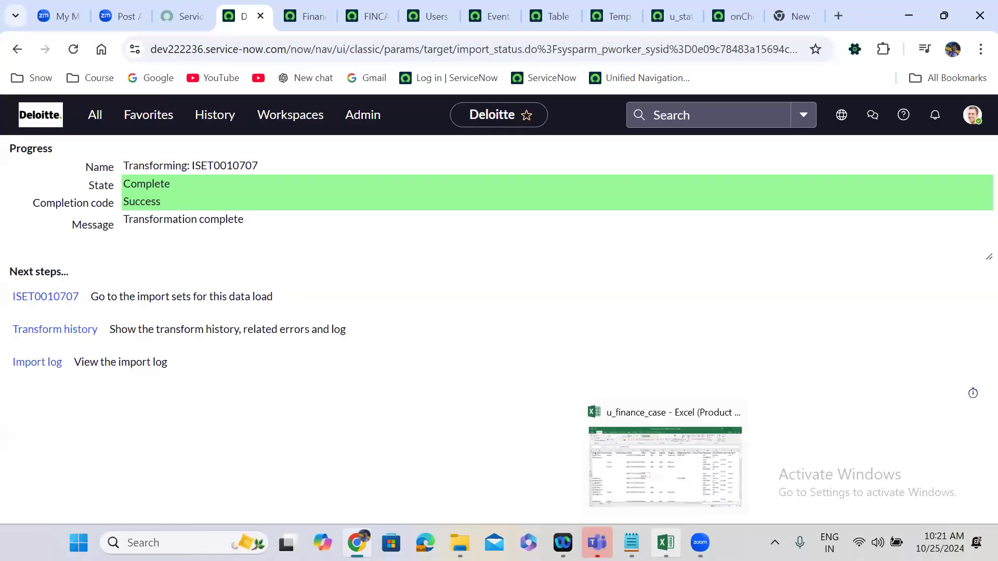
left_click(666, 465)
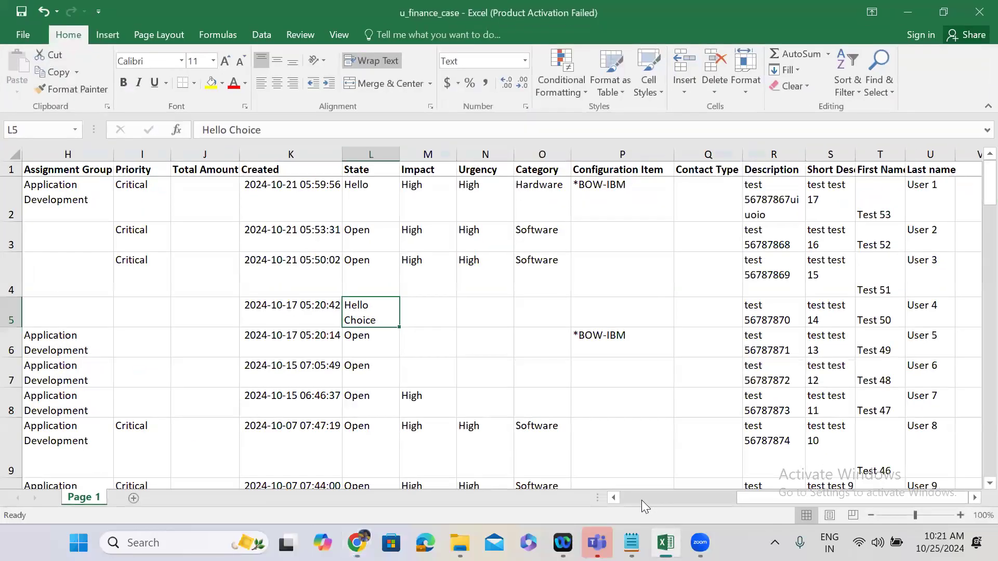
scroll(529, 437, "left", 7)
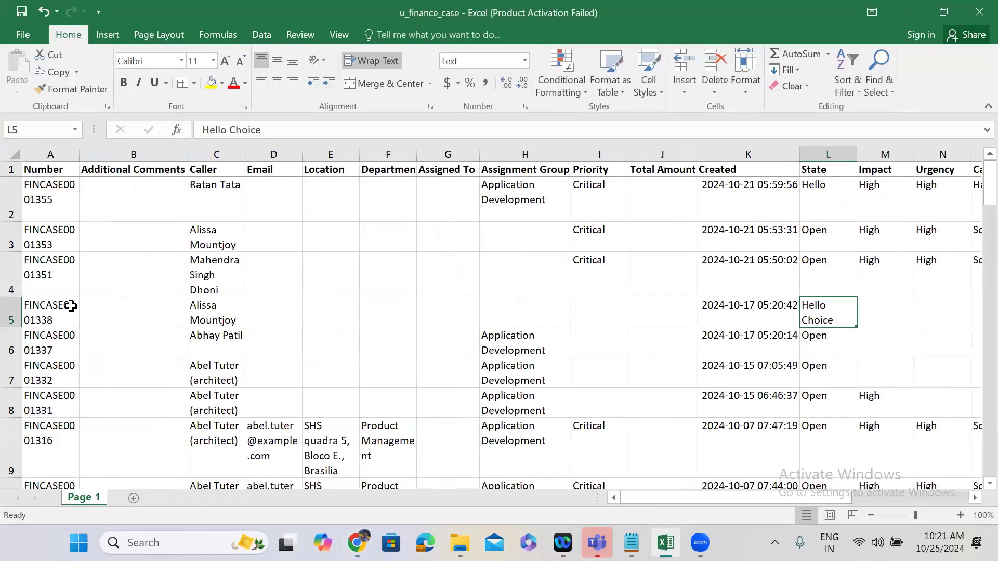
left_click(56, 311)
key("ctrl+c")
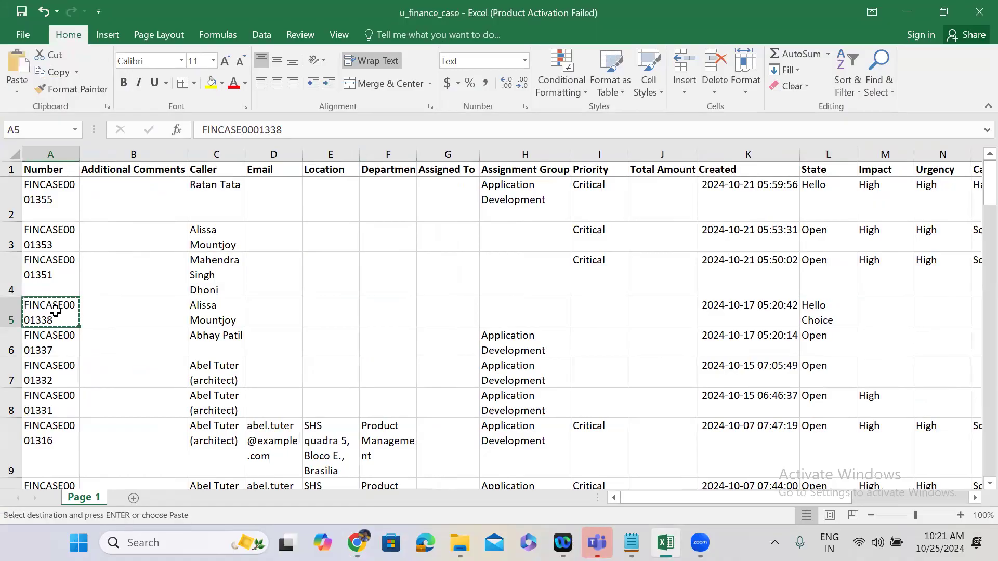
left_click(910, 8)
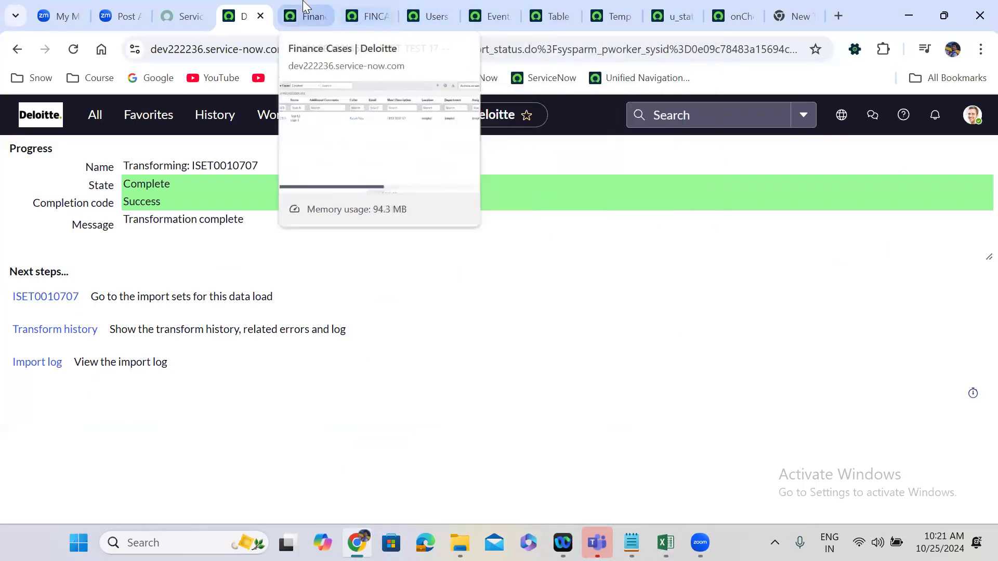
Filter the Finance Cases list by the copied number FINCASE0001338 and check the record's State value.
left_click(308, 16)
double_click(126, 197)
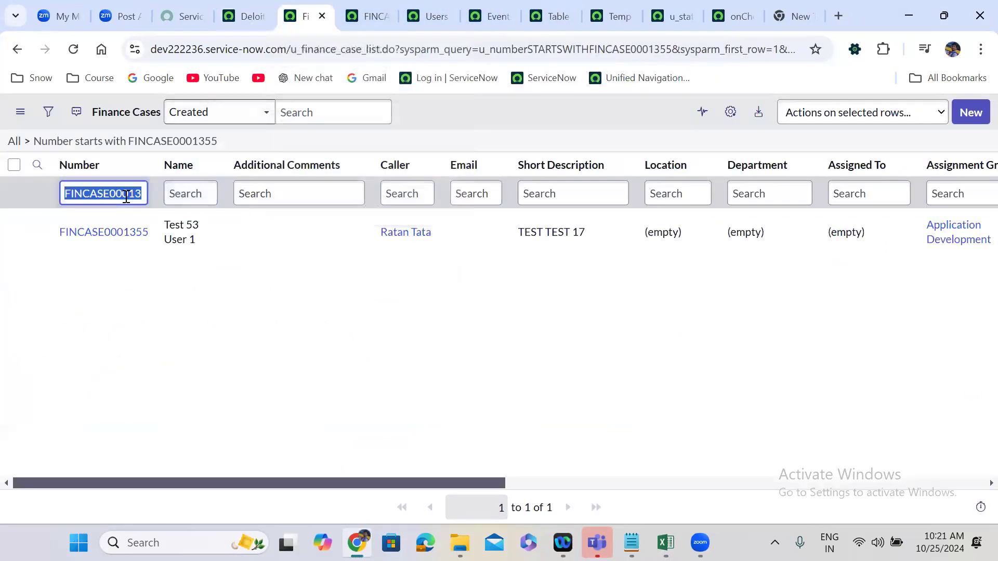
key("ctrl+v")
key("Return")
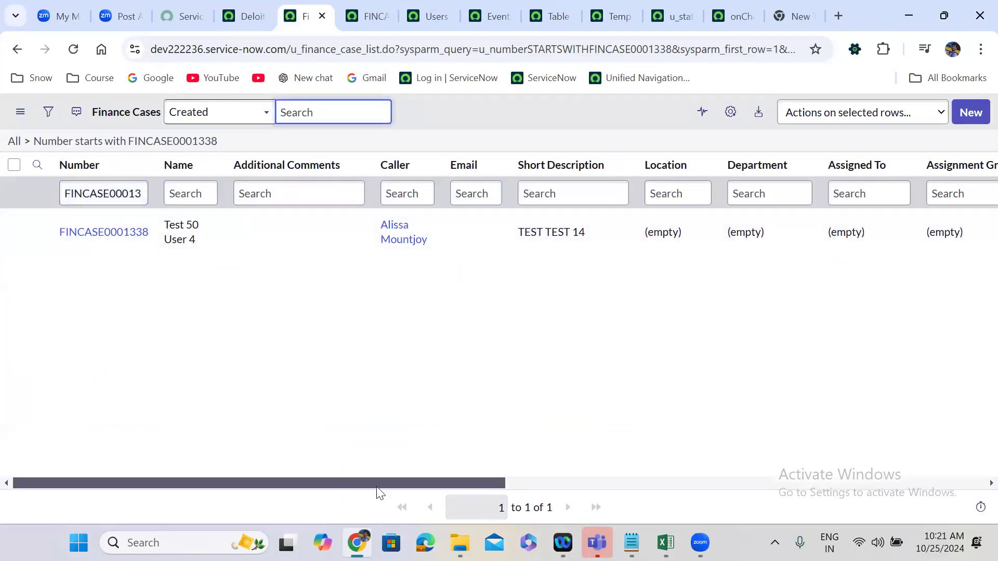
scroll(499, 483, "right", 6)
scroll(648, 491, "right", 5)
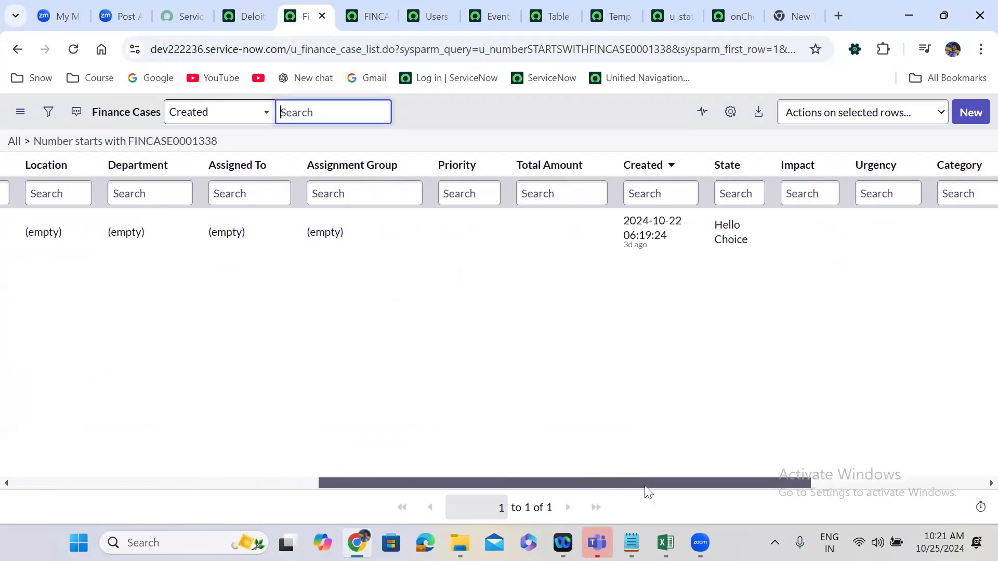
double_click(704, 213)
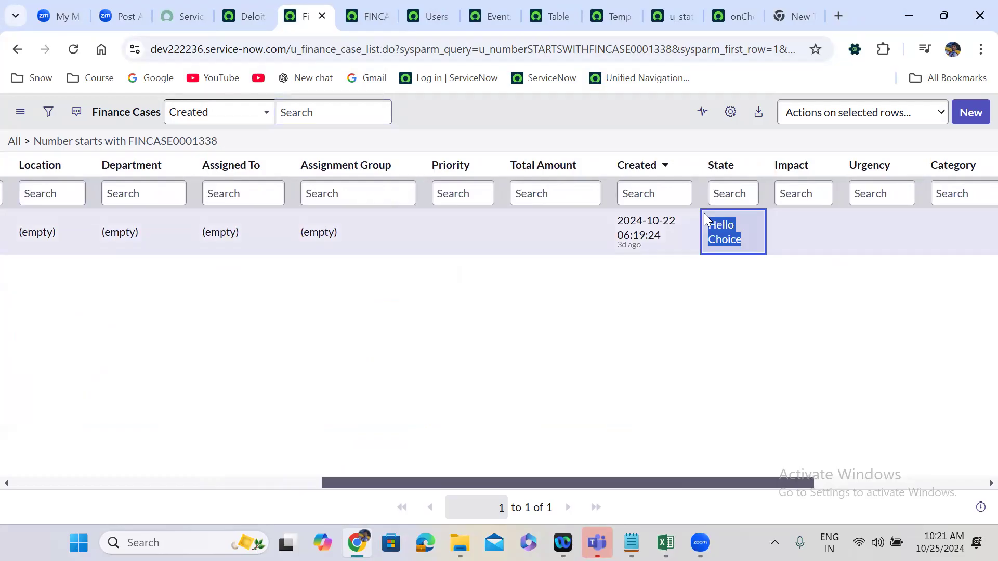
Review the onChoiceCreate script, refresh the Events list filtered to names starting with update, and check Parm1 of the newest event.
left_click(700, 11)
left_click(736, 16)
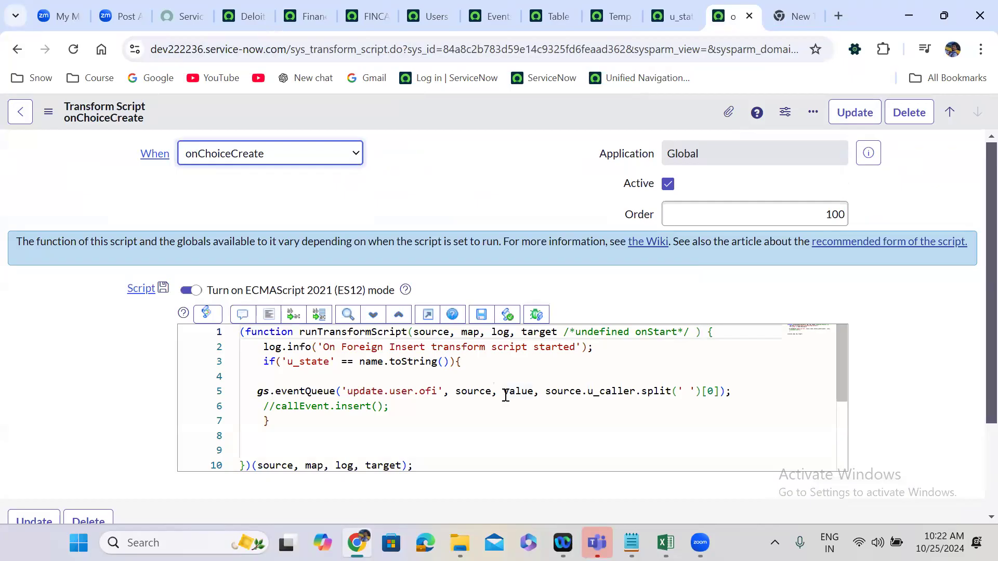
left_click(495, 6)
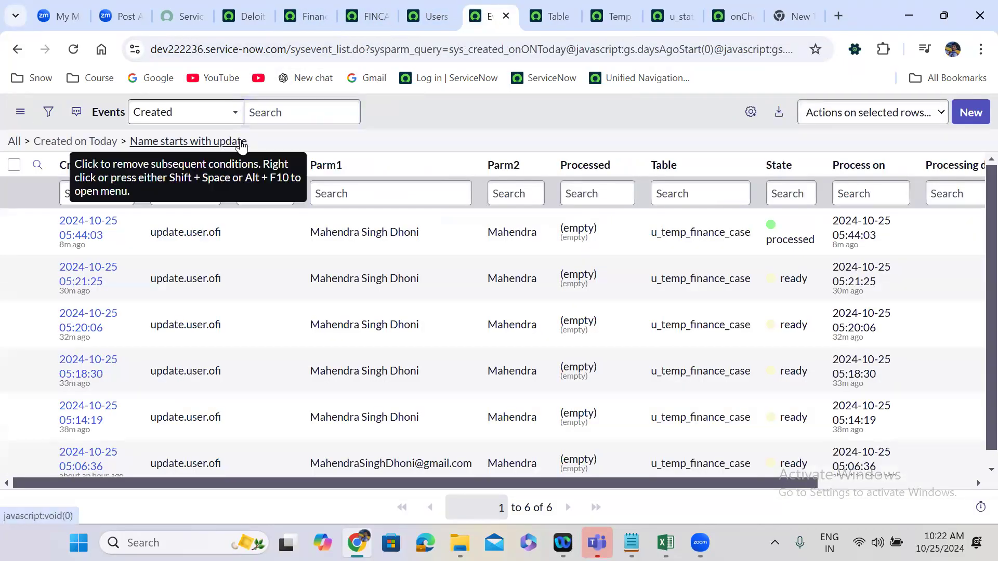
left_click(241, 142)
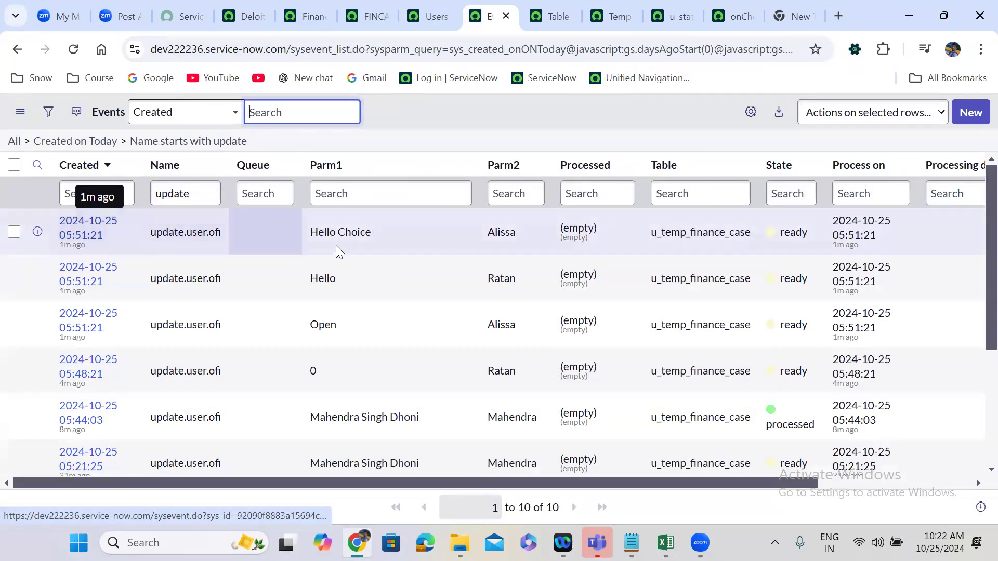
left_click_drag(308, 235, 401, 232)
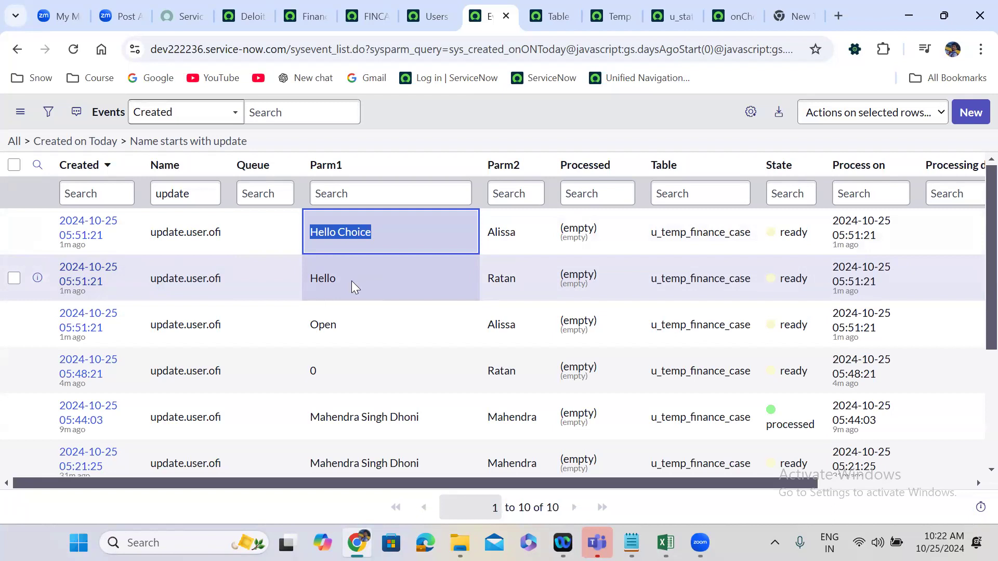
left_click(426, 114)
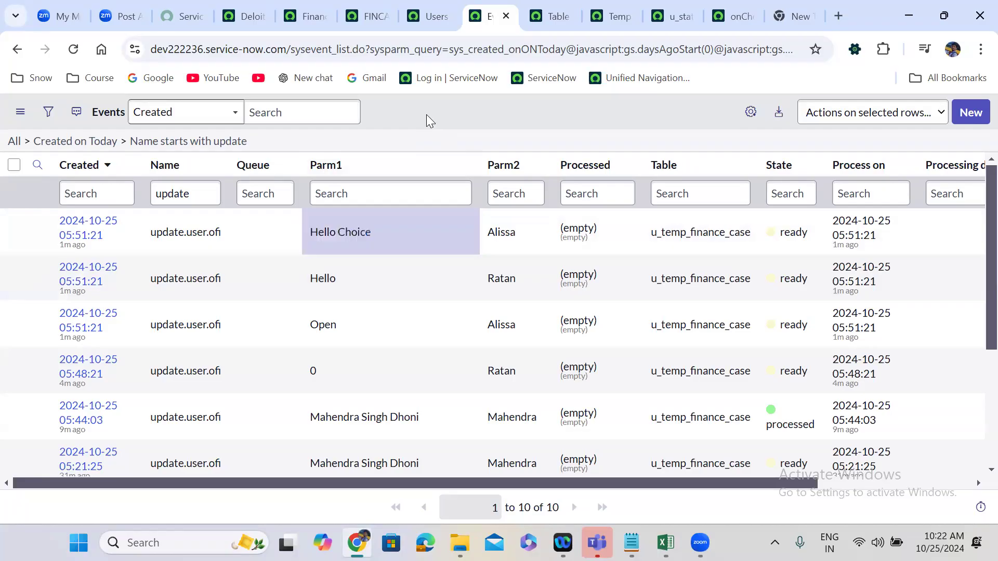
Return to the onChoiceCreate transform script and set its When value to onReject.
left_click(716, 8)
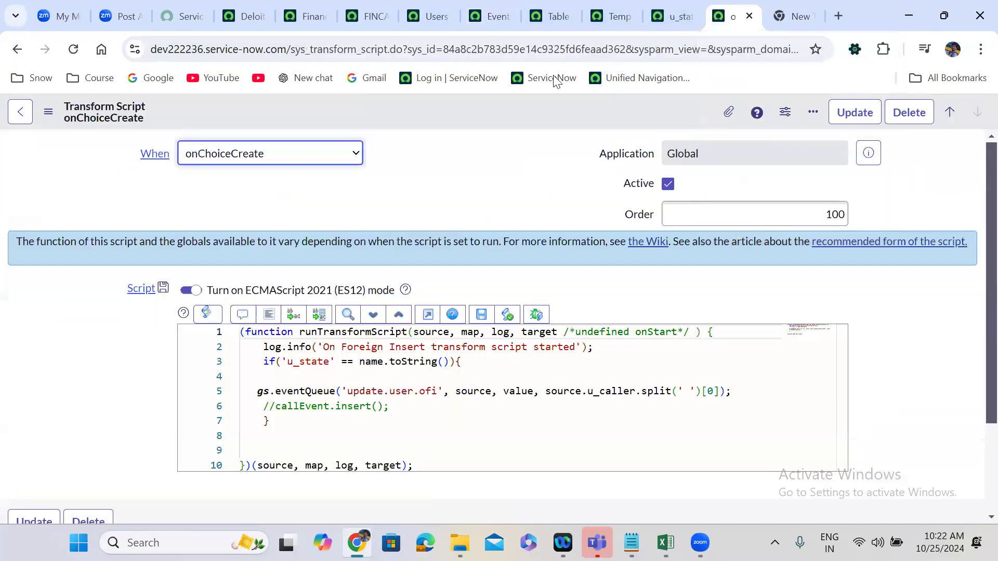
left_click(406, 186)
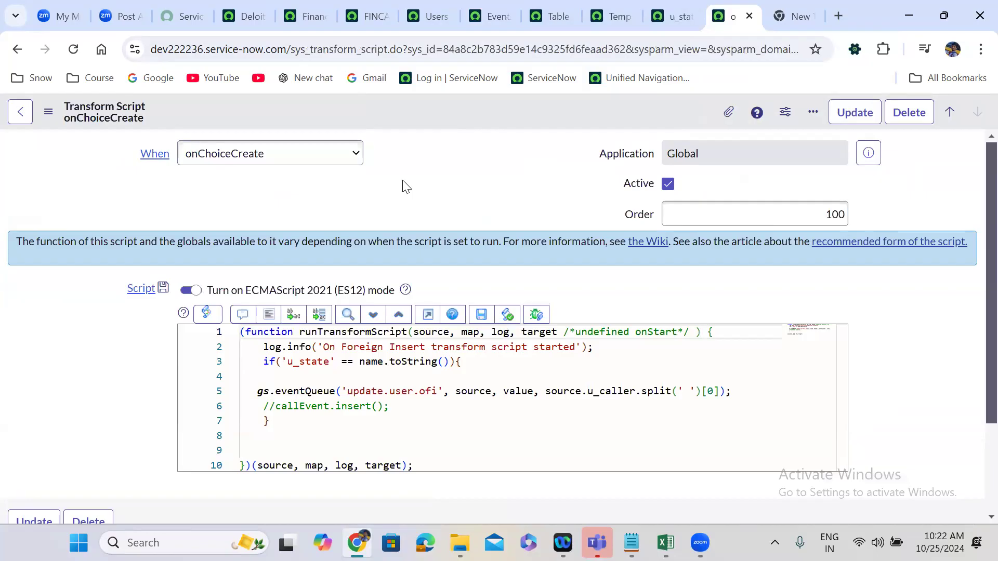
left_click(249, 162)
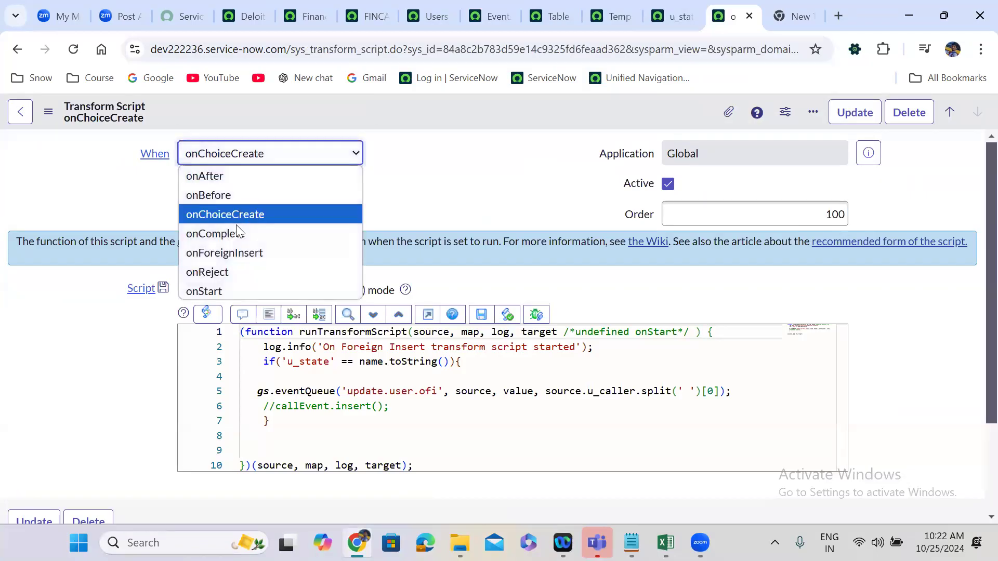
left_click(234, 271)
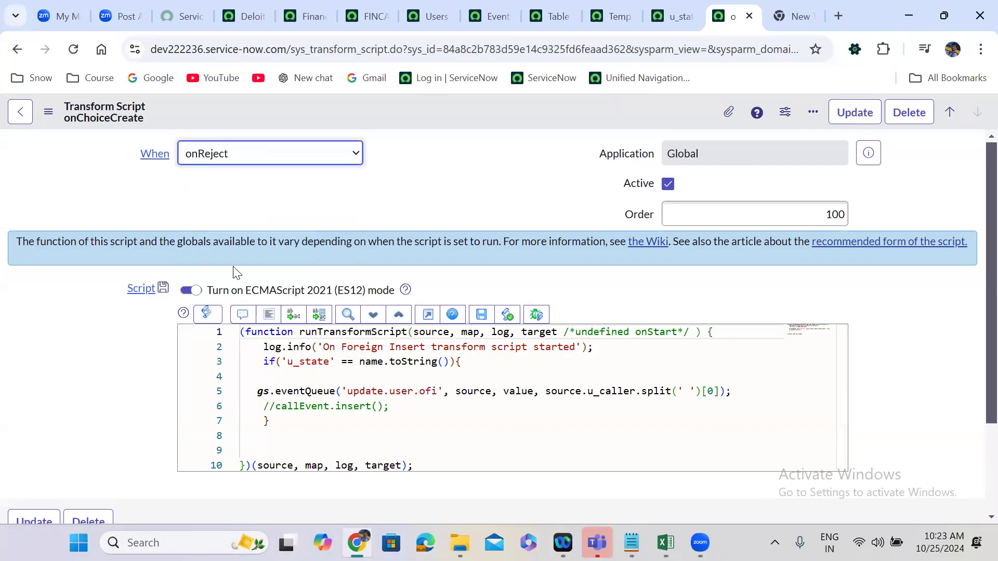
left_click(365, 175)
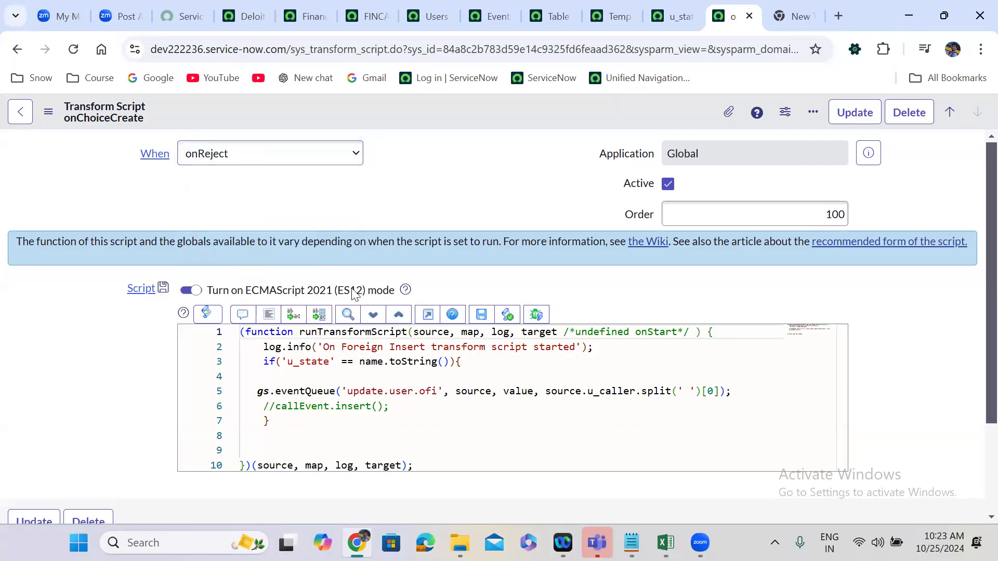
Try to save the script with the u_state if line removed and the eventQueue value argument replaced by 'Reject'.
left_click_drag(263, 363, 468, 356)
key("BackSpace")
key("BackSpace")
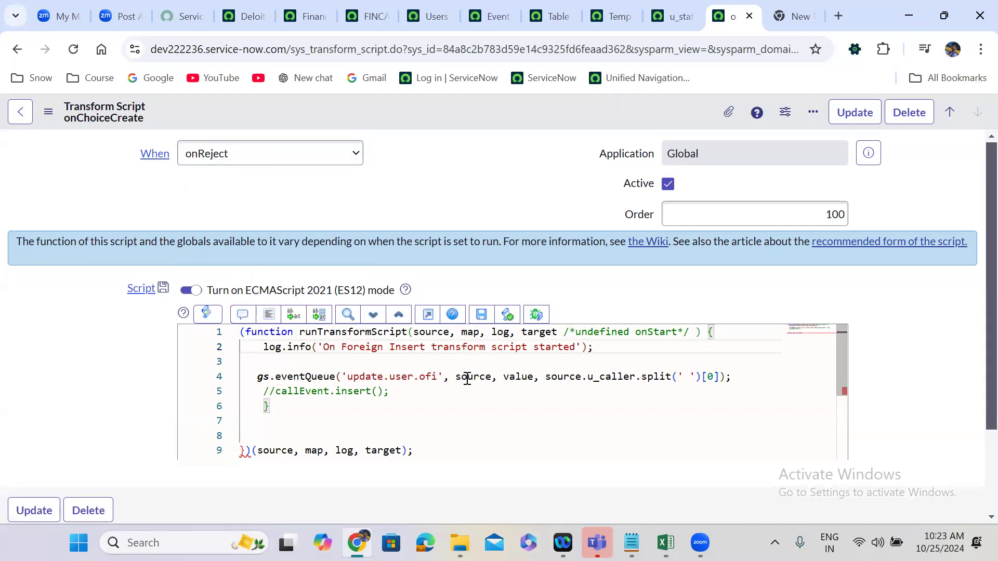
double_click(517, 379)
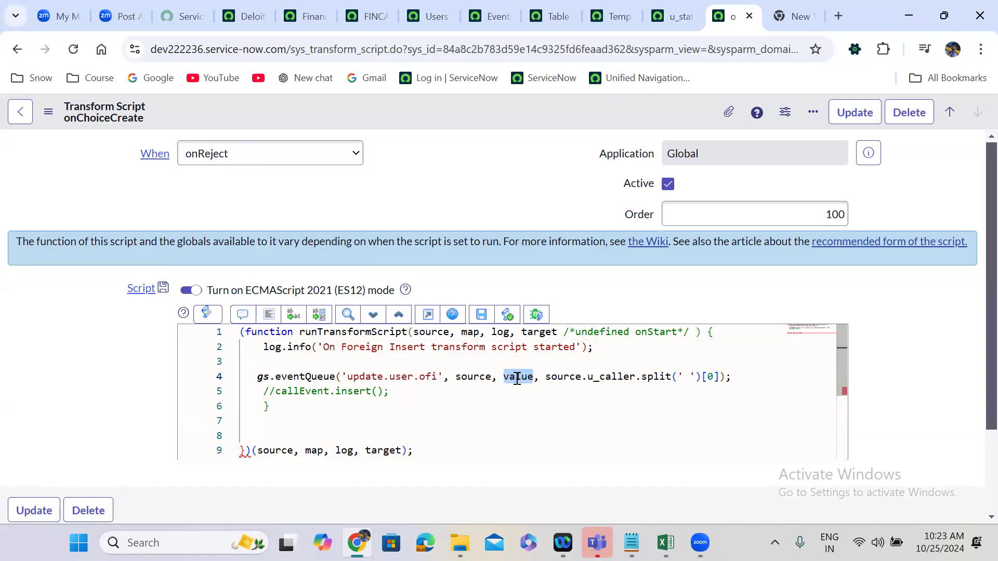
key("BackSpace")
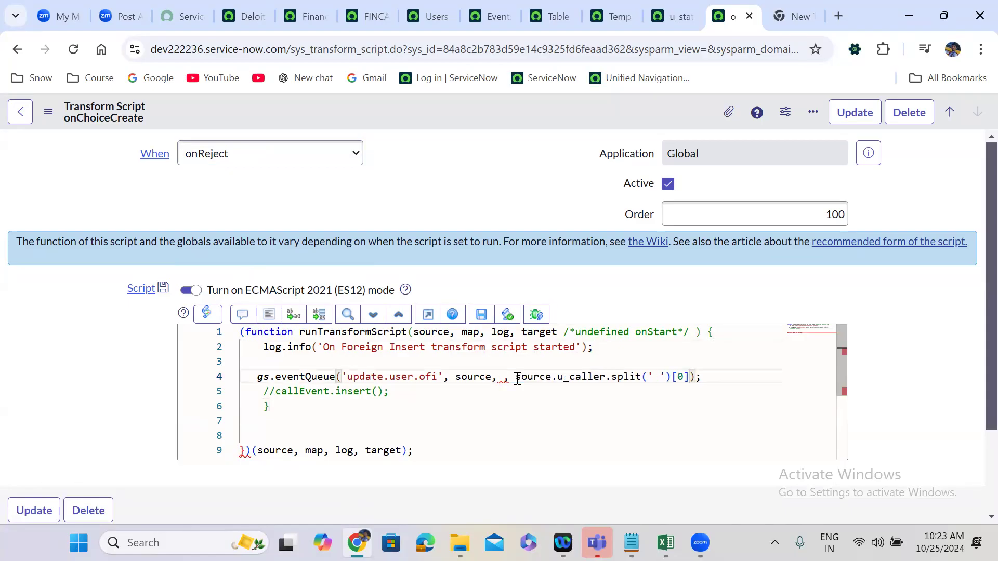
type("''")
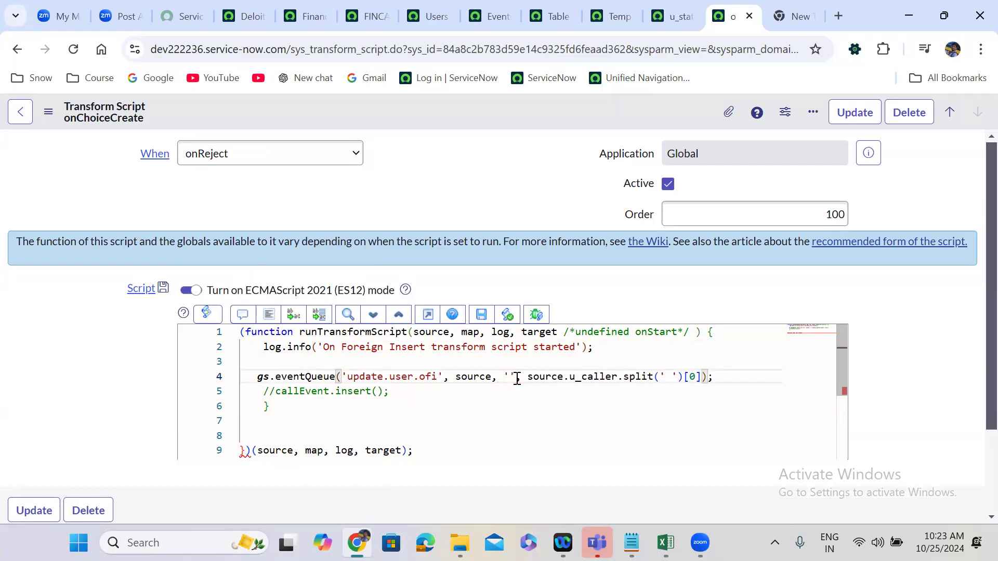
type("REject")
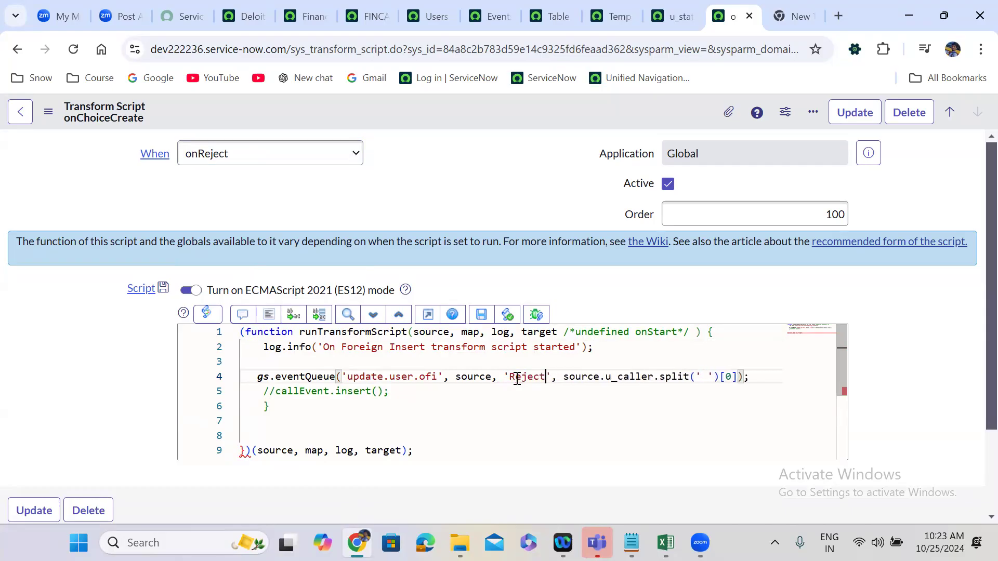
left_click(466, 184)
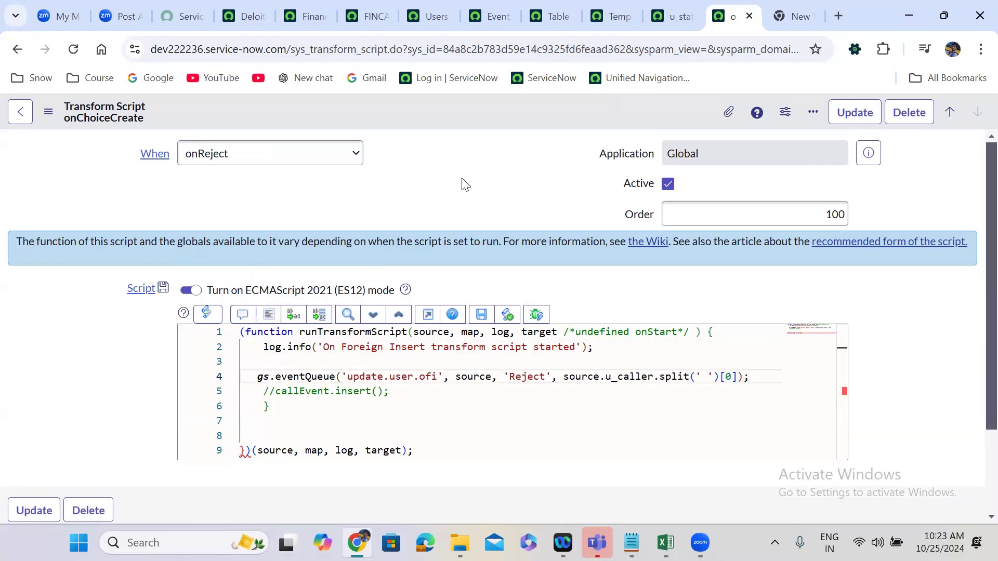
right_click(424, 111)
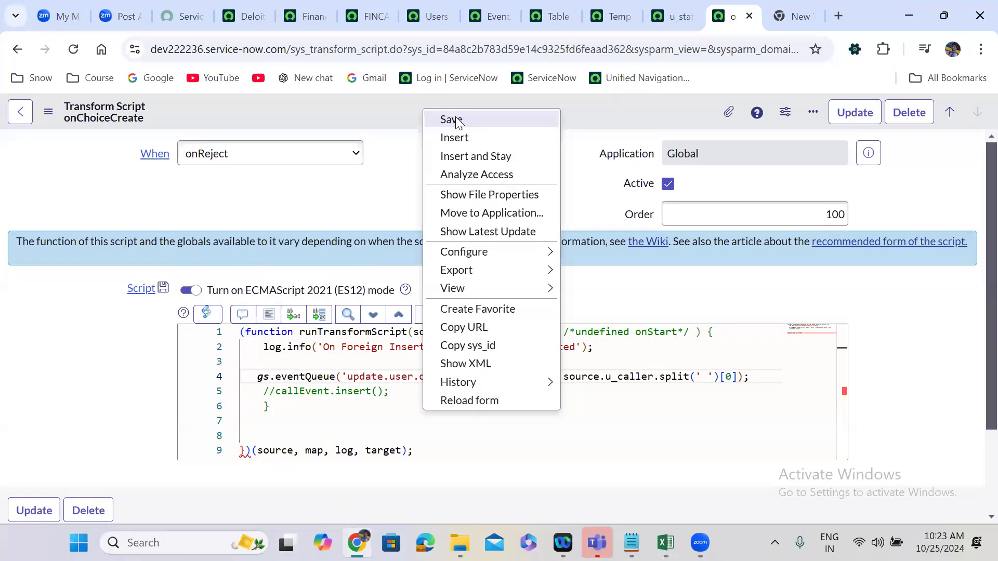
left_click(456, 120)
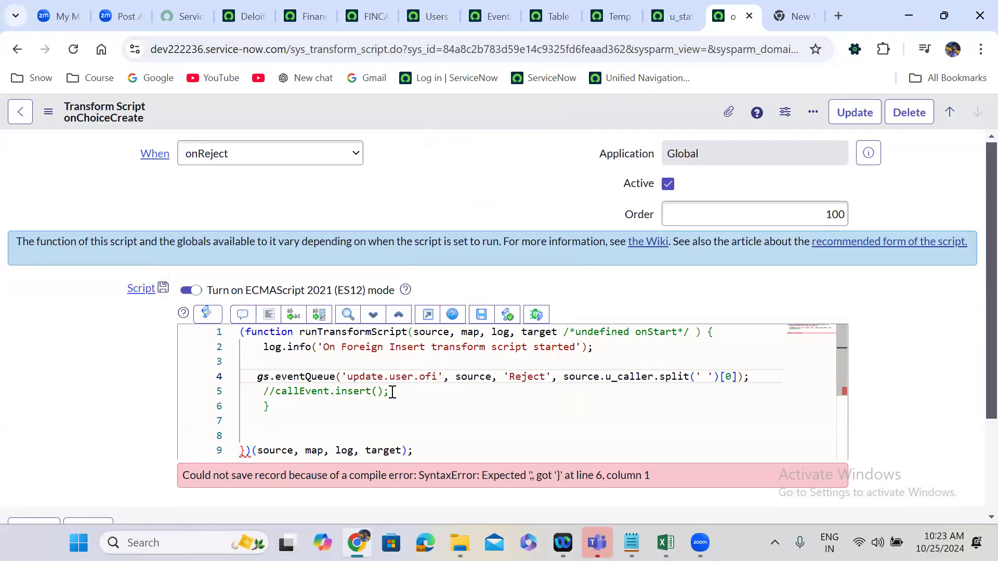
Undo the script edits back to the original u_state if line and value argument.
left_click(377, 392)
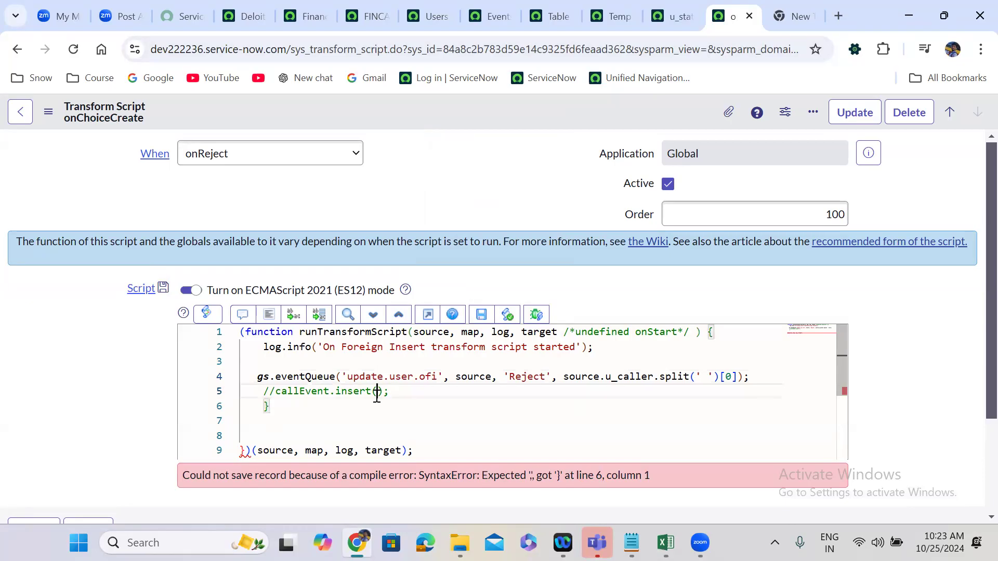
key("ctrl+z")
key("ctrl+z")
key("ctrl+z")
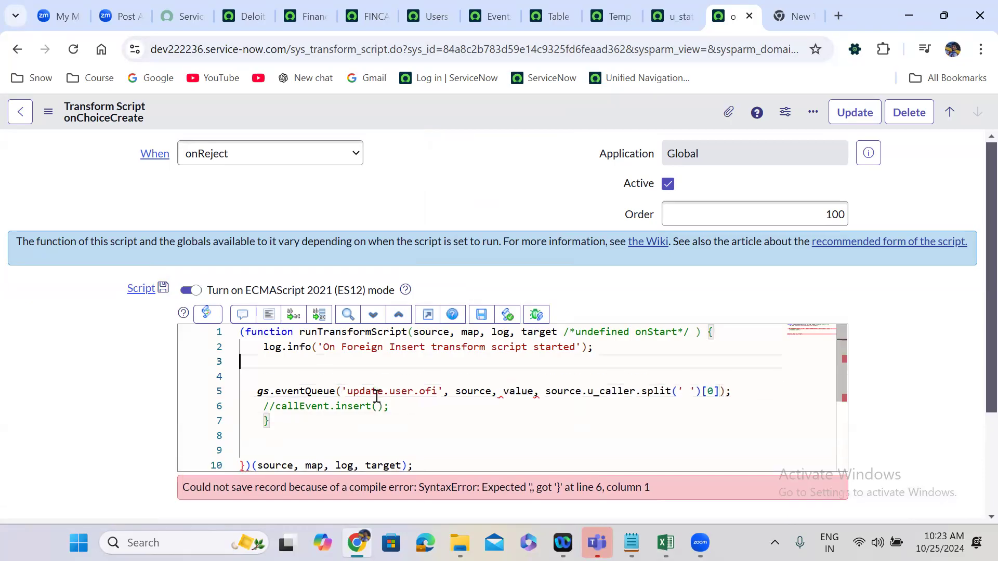
key("ctrl+z")
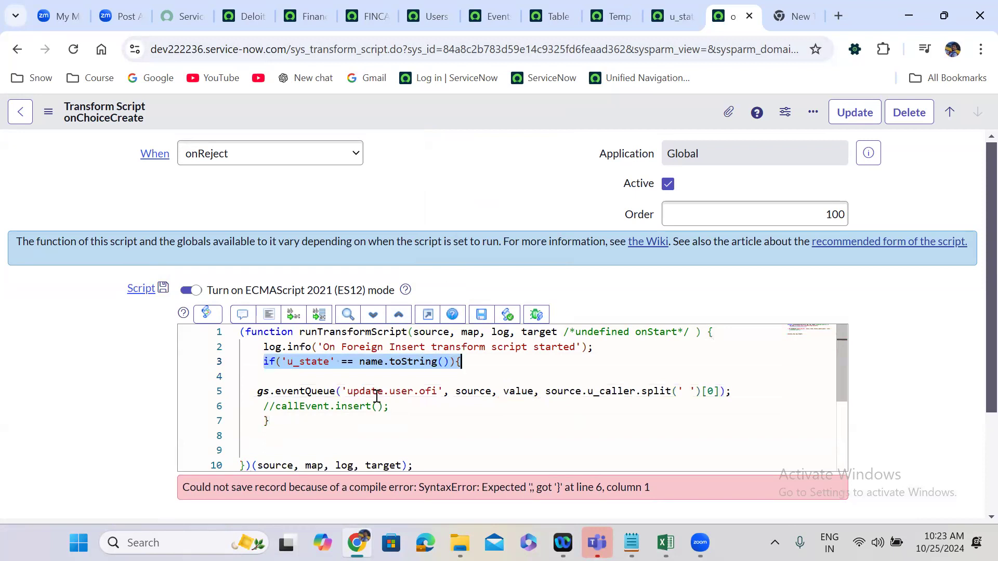
Remove the u_state if line and its closing brace from the onReject transform script and save the record.
left_click_drag(492, 365, 264, 363)
key("BackSpace")
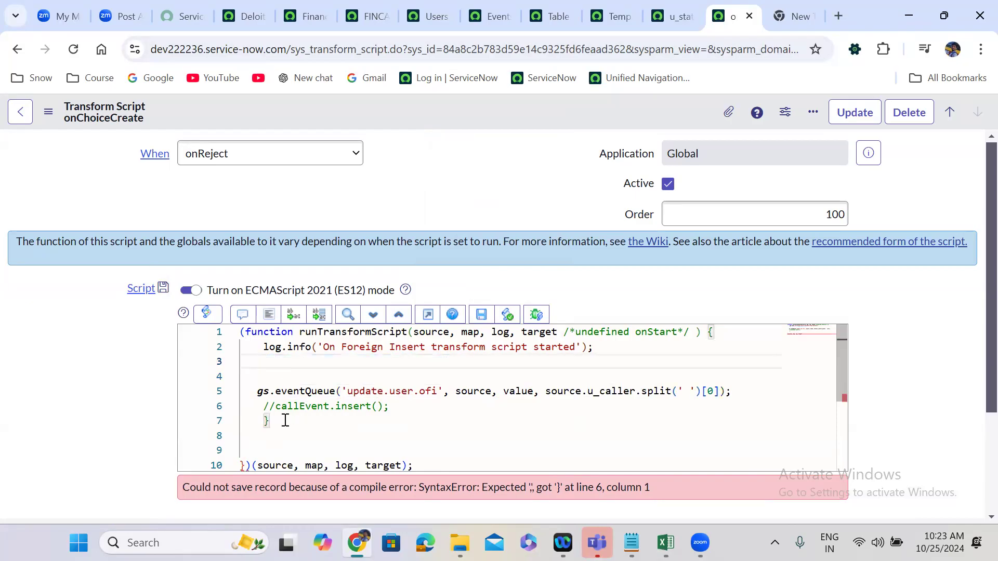
left_click(286, 421)
key("BackSpace")
key("BackSpace")
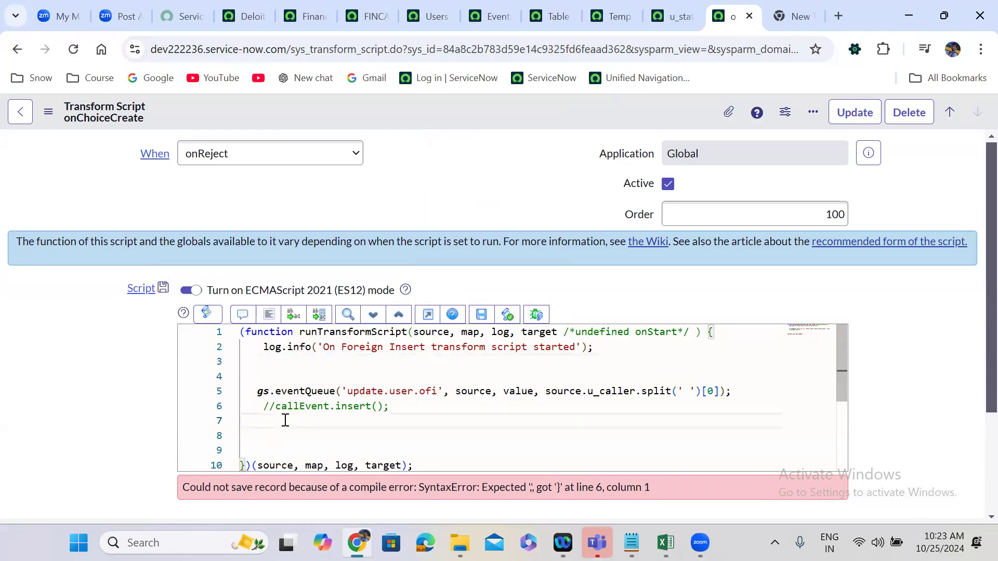
right_click(432, 110)
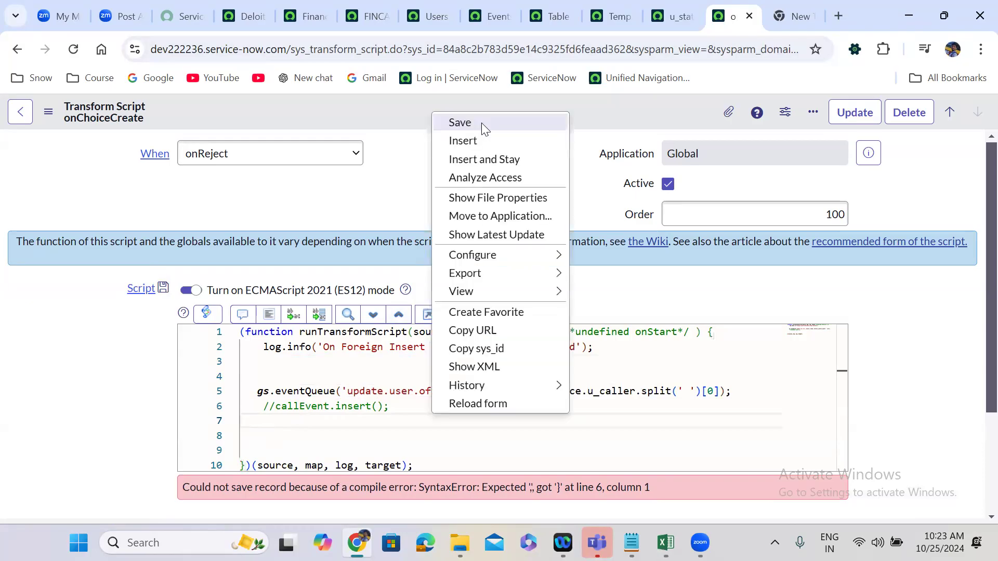
left_click(481, 122)
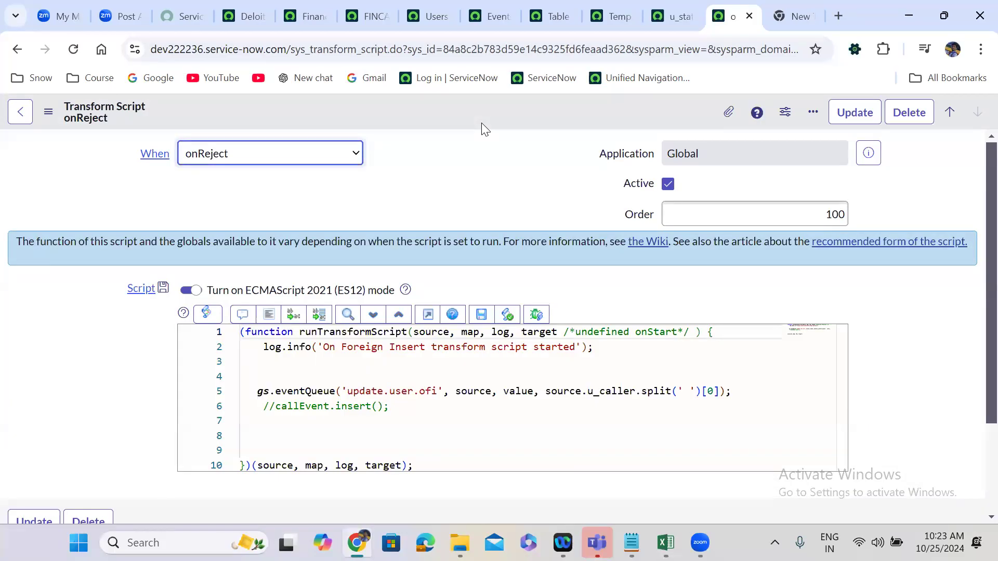
left_click(422, 179)
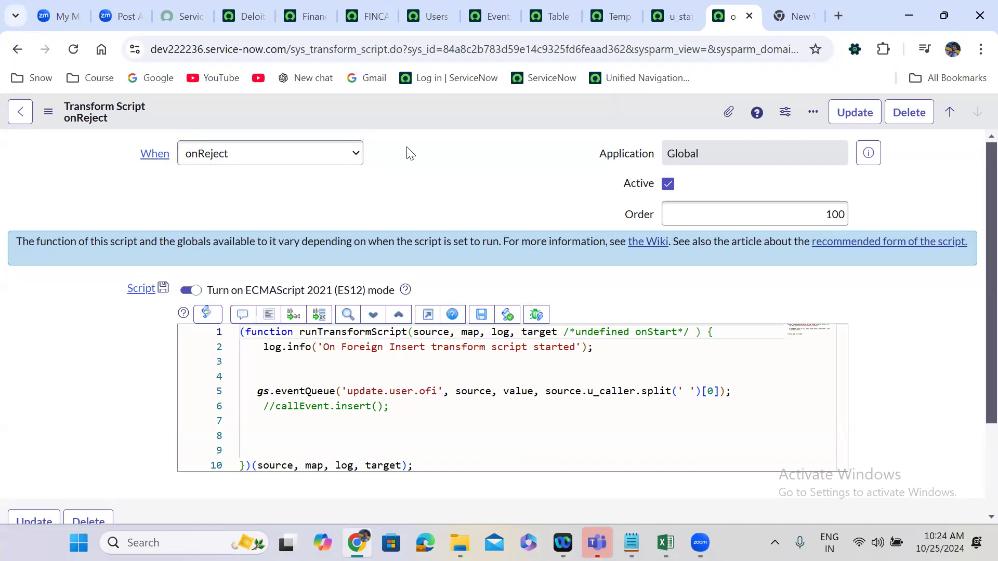
Open the Load Data form for a new import.
left_click(247, 14)
left_click(98, 117)
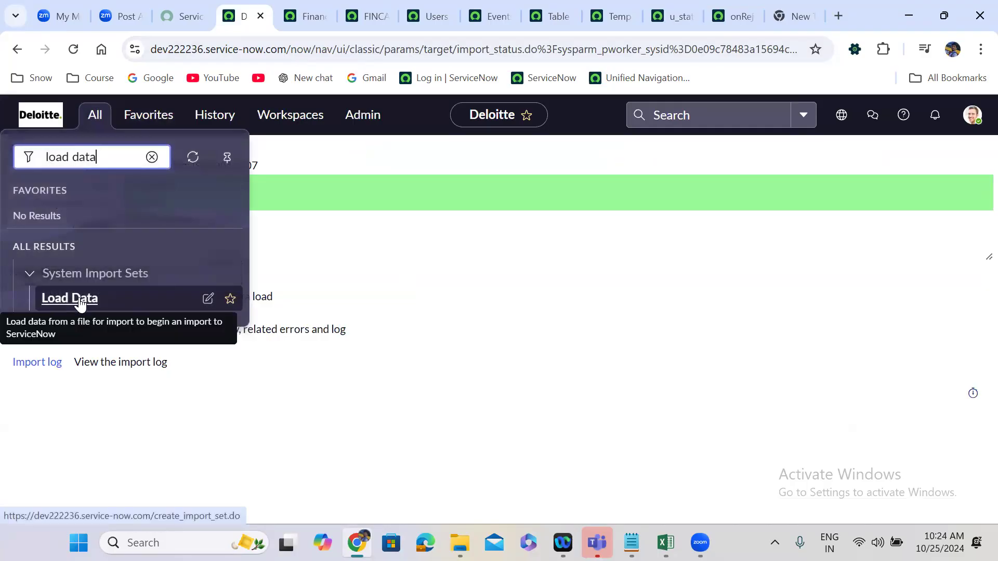
left_click(78, 299)
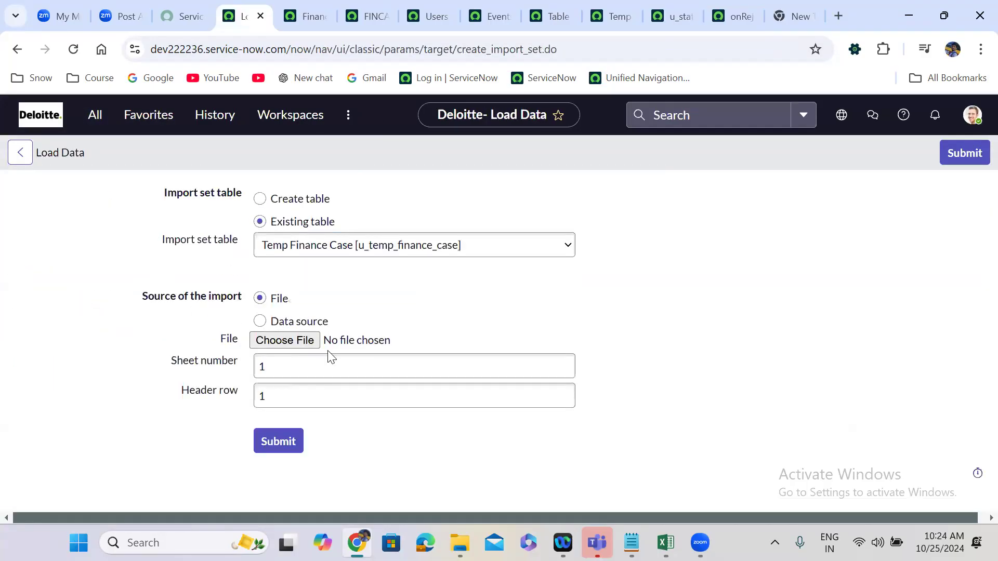
Set the u_state field map's Choice action to reject and save the field map.
left_click(658, 18)
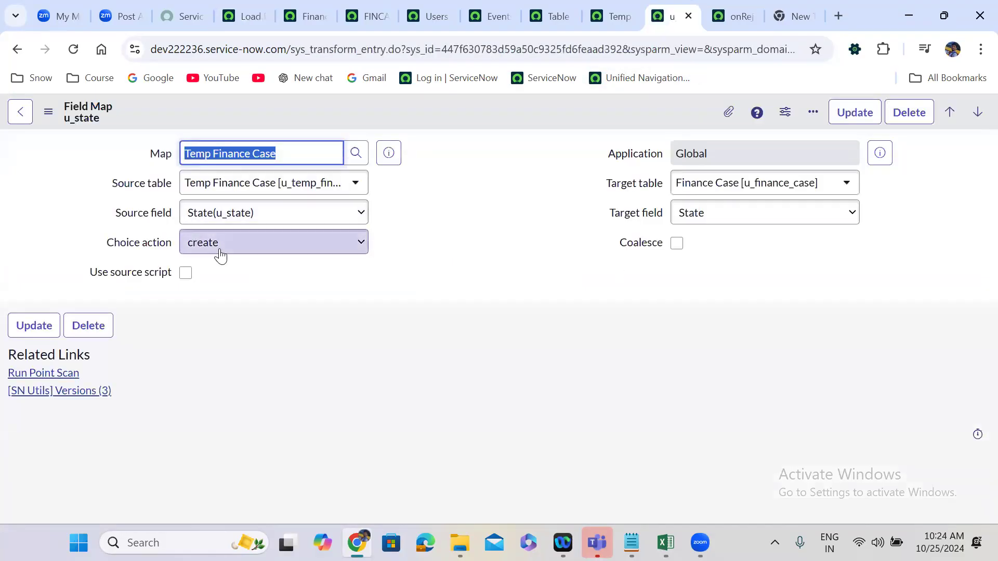
left_click(218, 252)
key("Down")
key("Return")
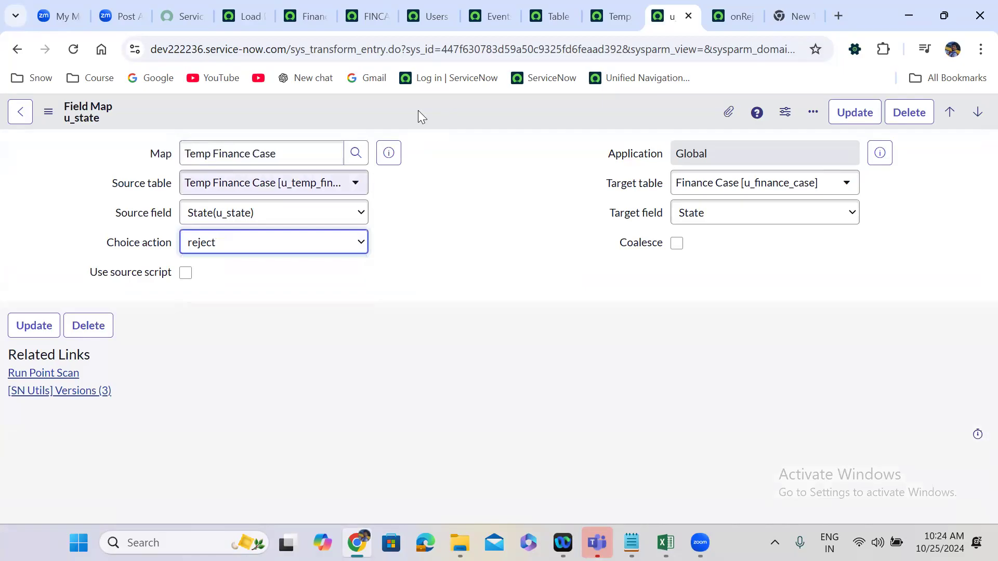
right_click(460, 125)
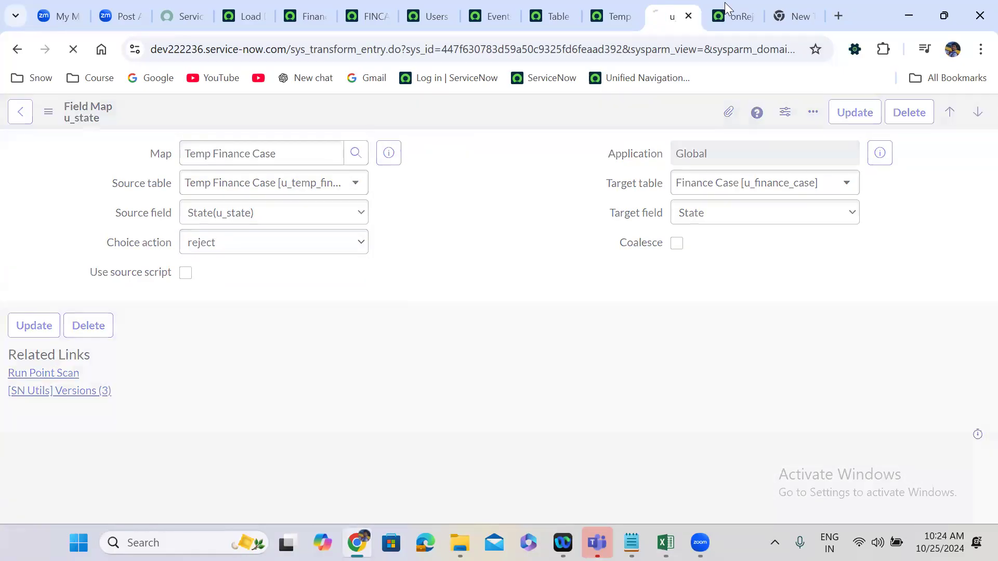
Replace the value argument of gs.eventQueue in the onReject script with 'reject' and save the script.
left_click(724, 3)
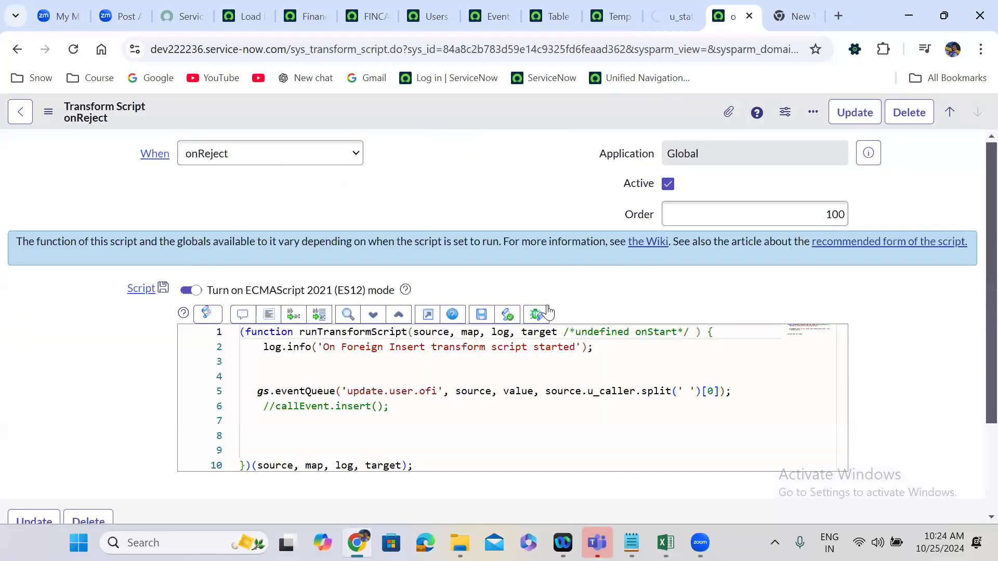
double_click(519, 392)
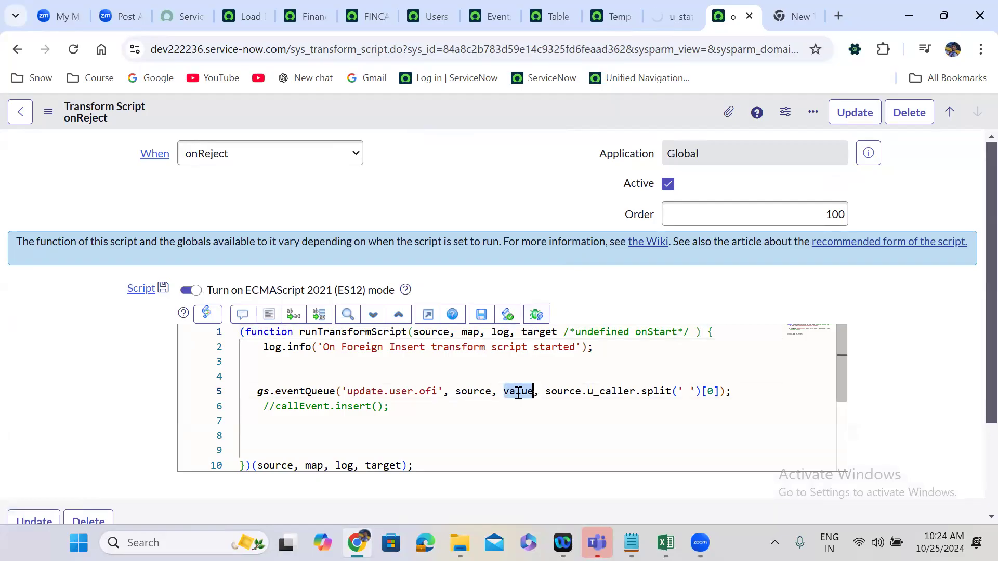
type("'reje")
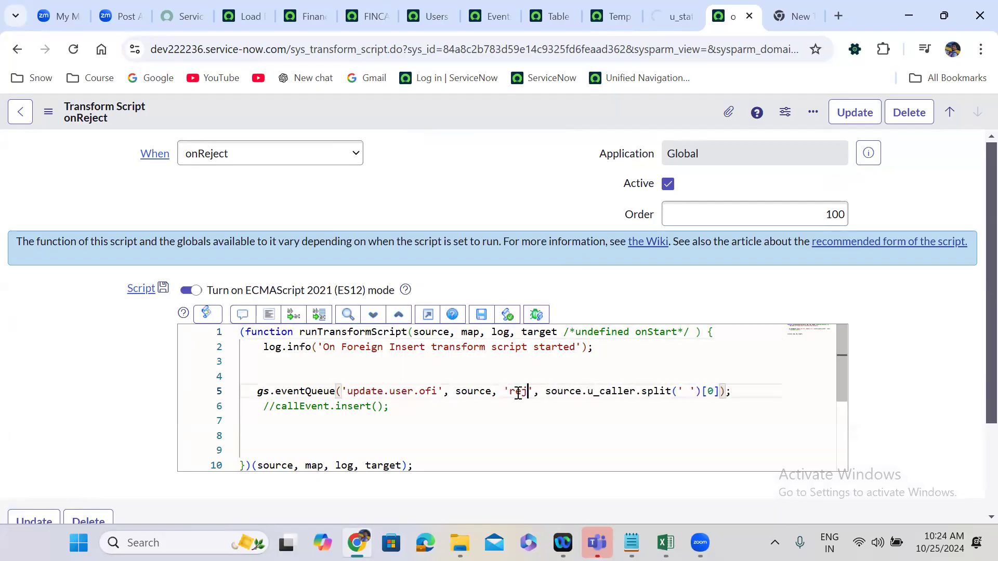
type("ct")
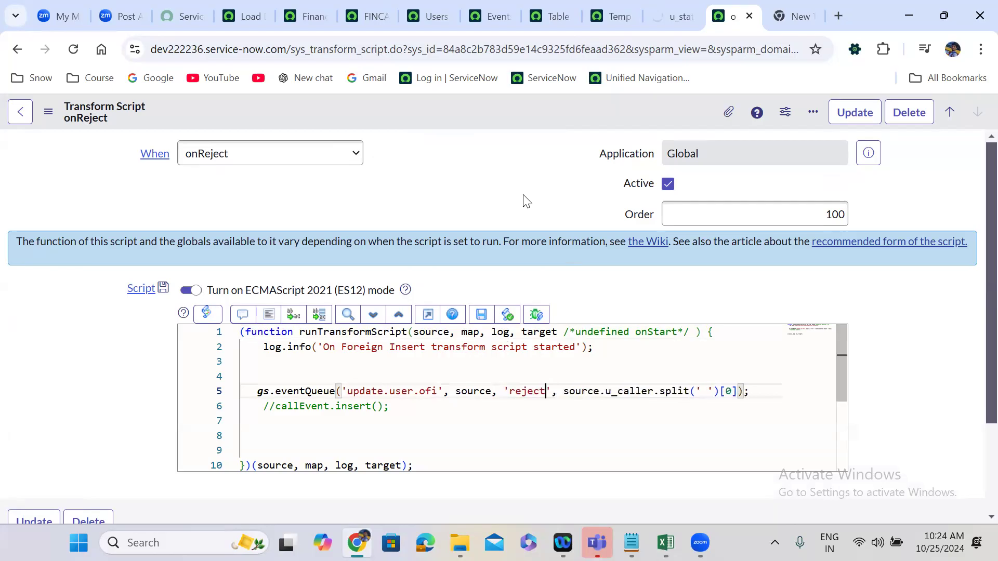
right_click(502, 116)
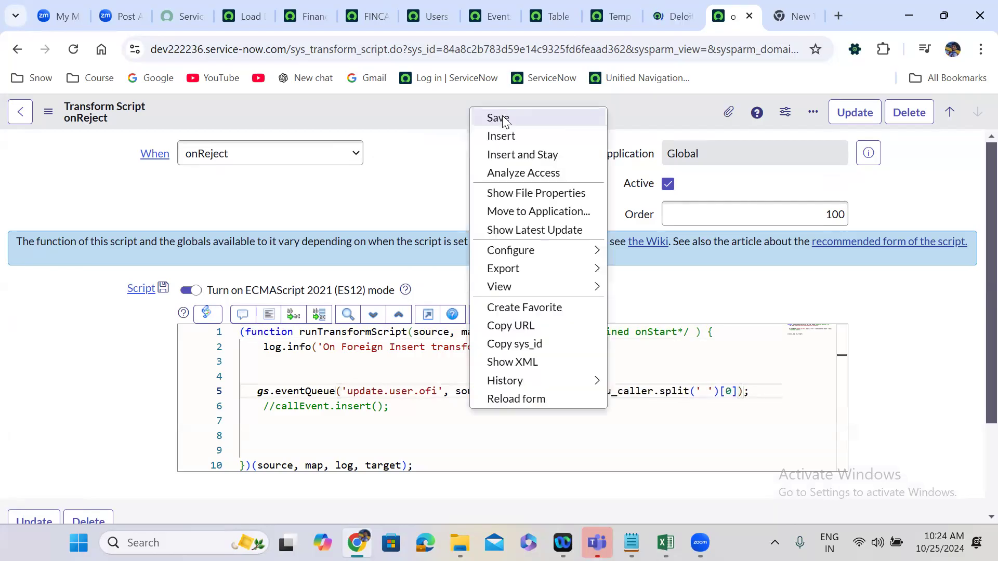
left_click(503, 116)
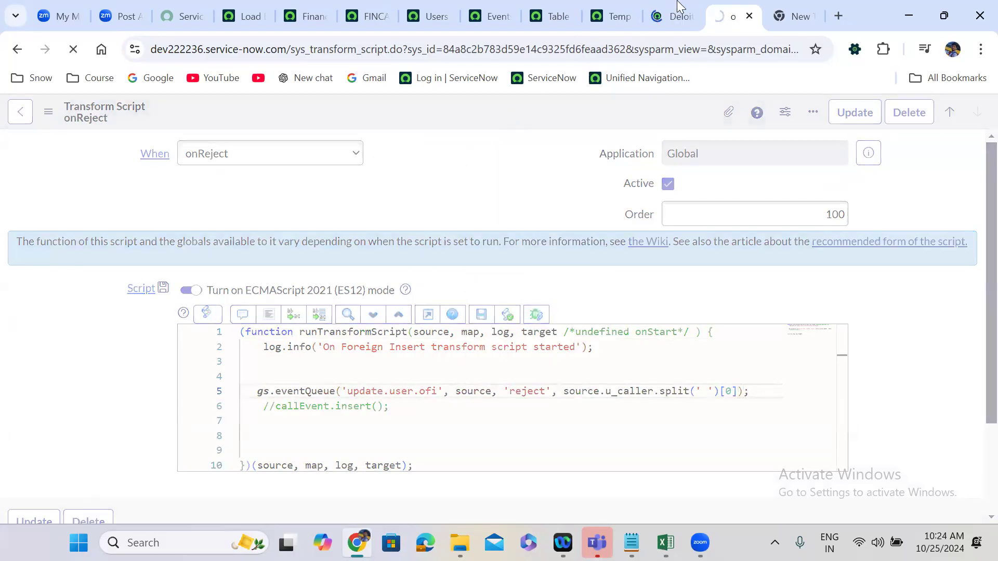
Check the Choice action on the u_state field map and review the saved onReject script.
left_click(673, 11)
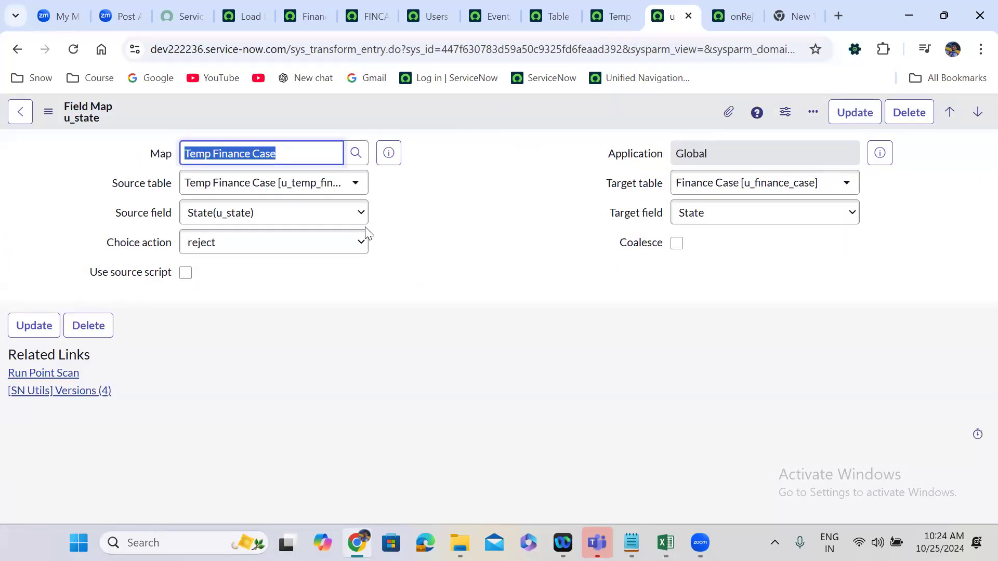
left_click_drag(365, 228, 213, 240)
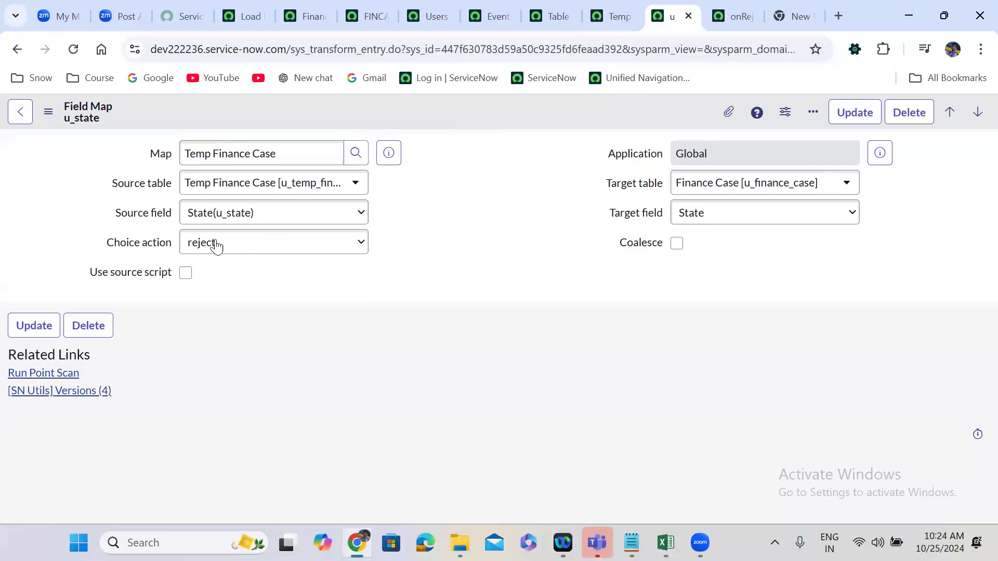
left_click(729, 9)
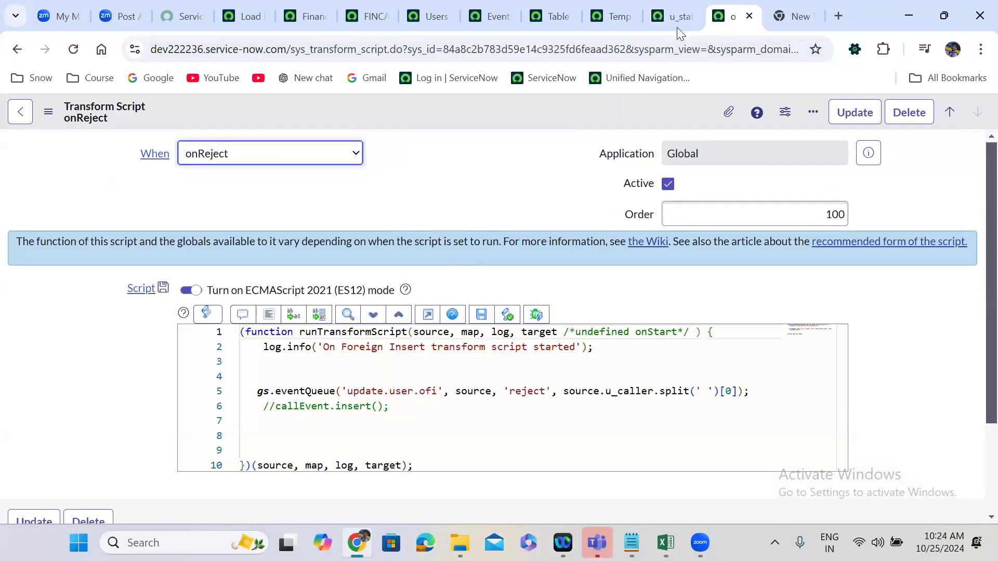
left_click(668, 15)
Switch to the u_finance_case workbook in Excel and set the State in cell L5 to 123456.
left_click(665, 543)
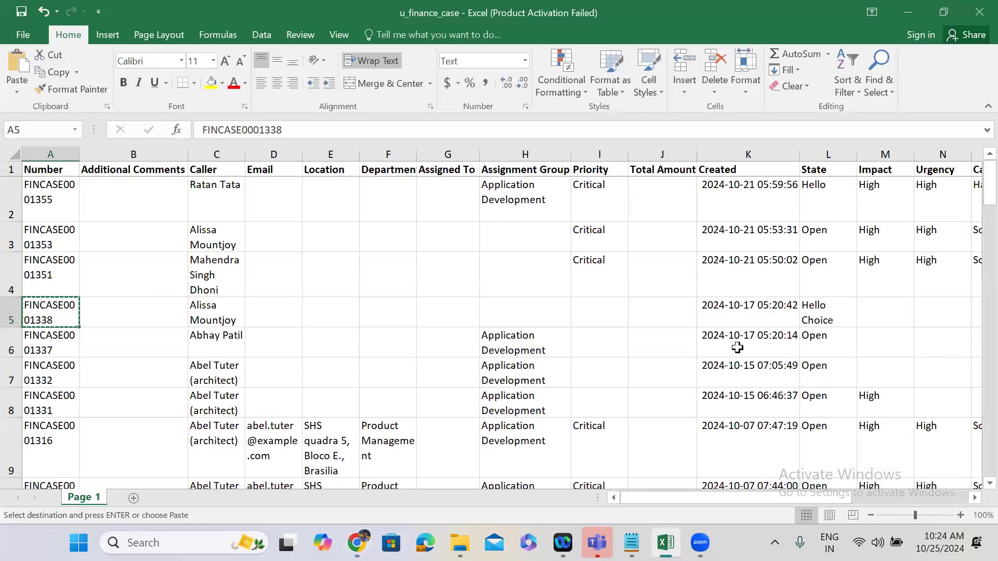
left_click_drag(662, 494, 752, 495)
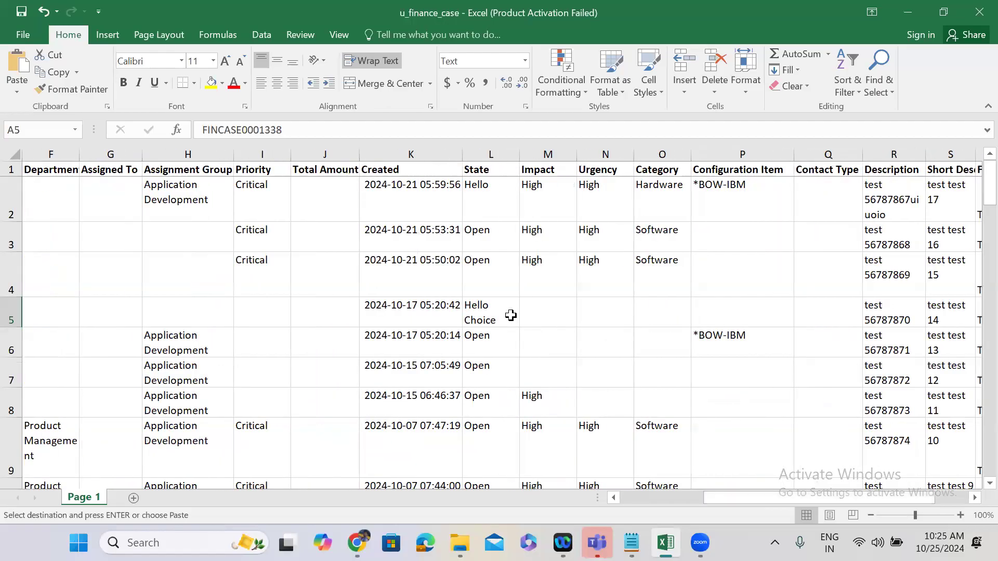
left_click(492, 319)
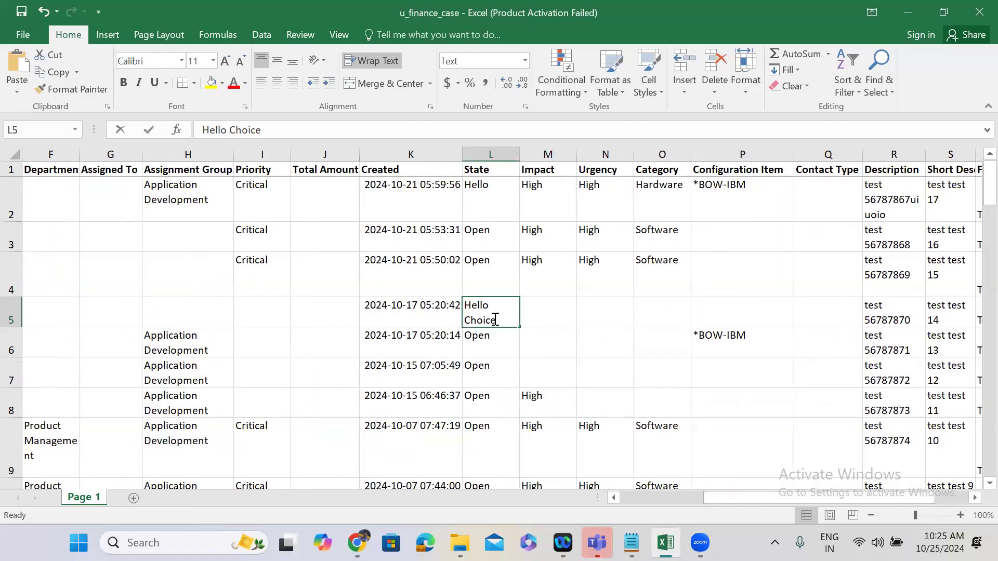
double_click(493, 319)
left_click_drag(496, 321, 465, 301)
type("123456")
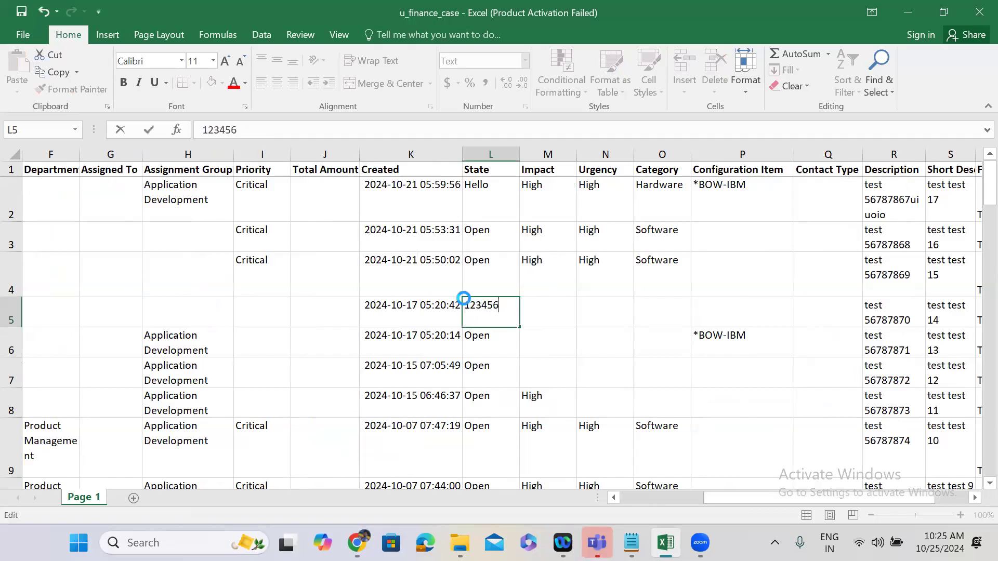
key("ctrl+Return")
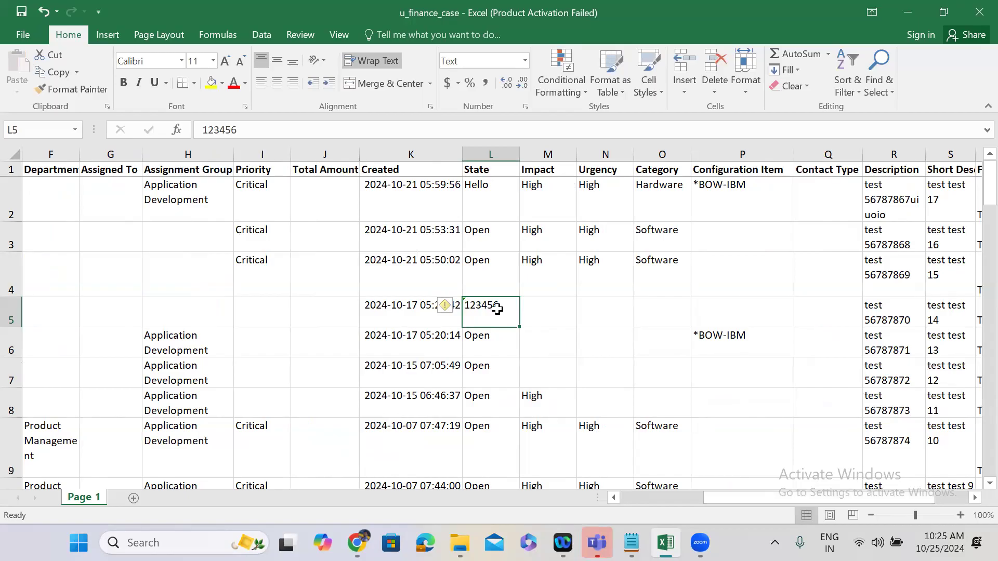
left_click(905, 13)
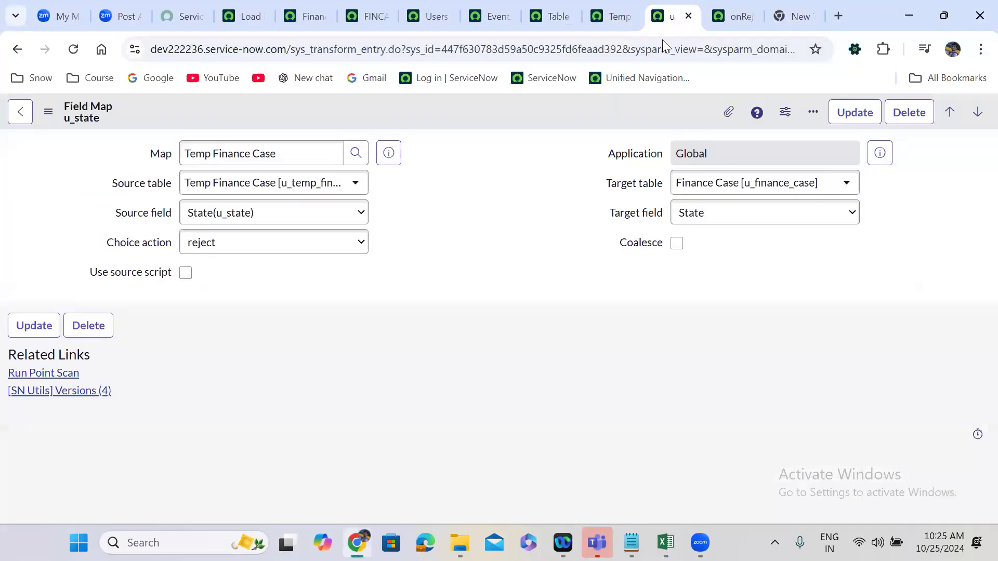
Save the u_state field map again and return to the onReject transform script.
right_click(445, 113)
left_click(474, 125)
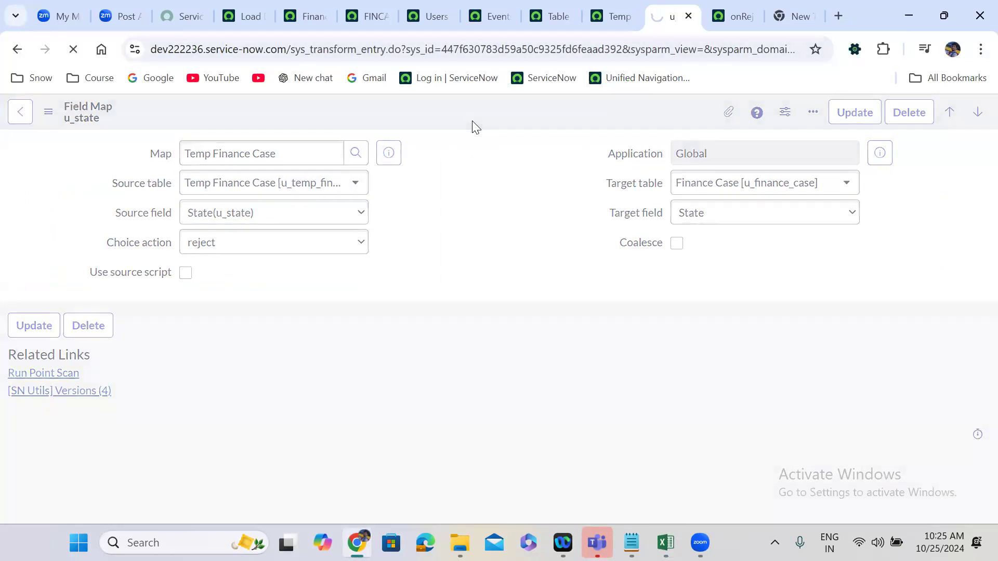
left_click(731, 10)
left_click(449, 221)
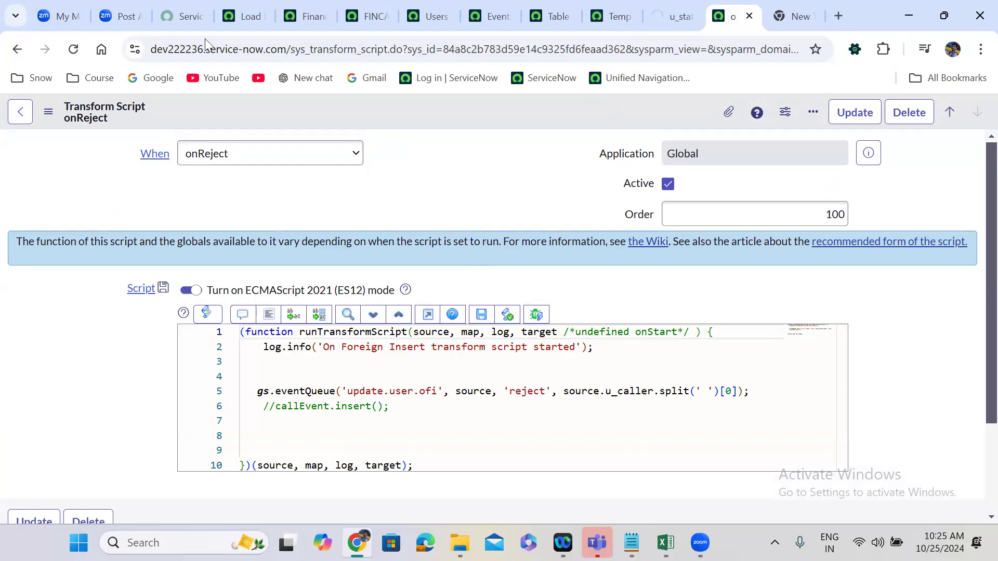
Load u_finance_case.xlsx into the existing Temp Finance Case import set table.
left_click(239, 10)
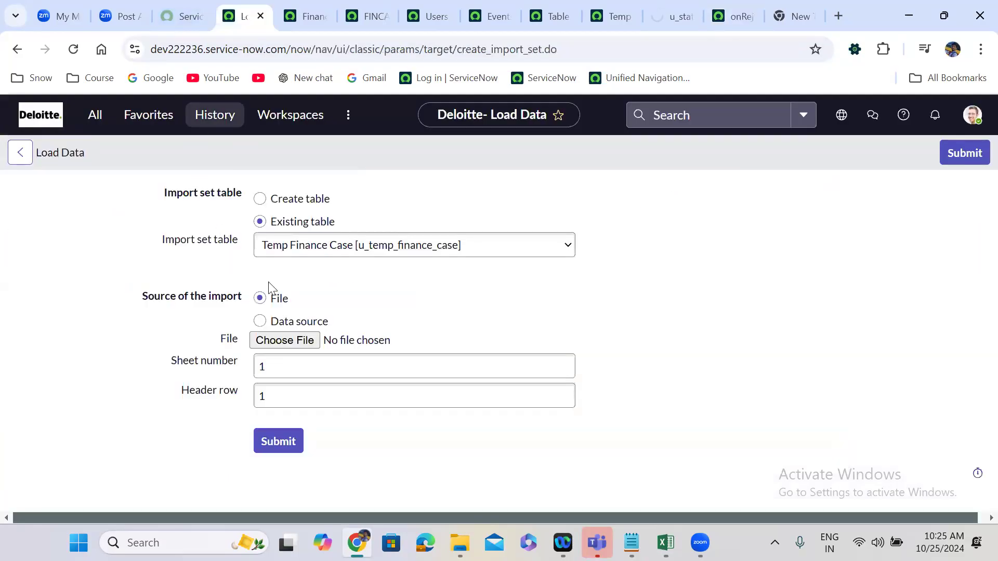
left_click(306, 341)
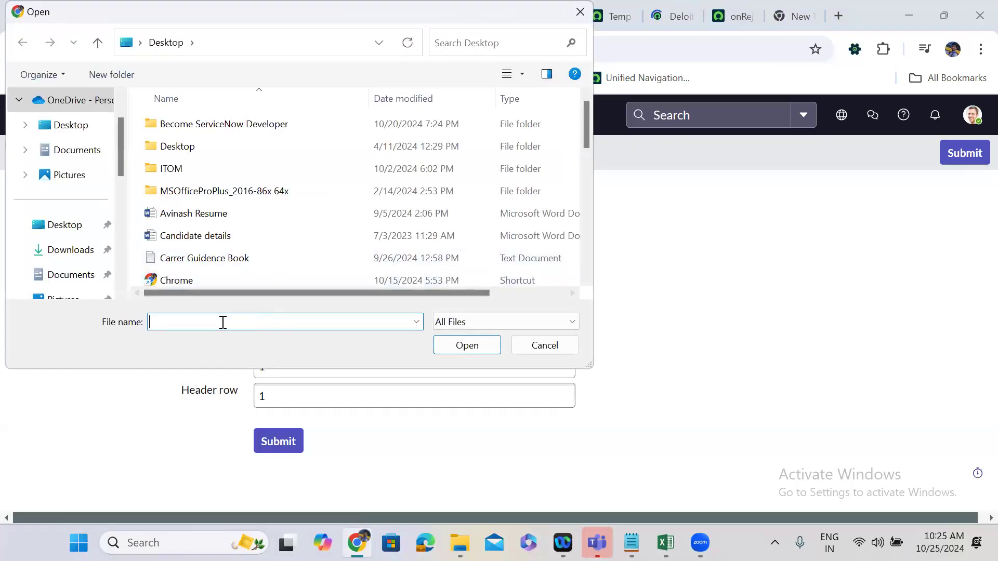
type("u_")
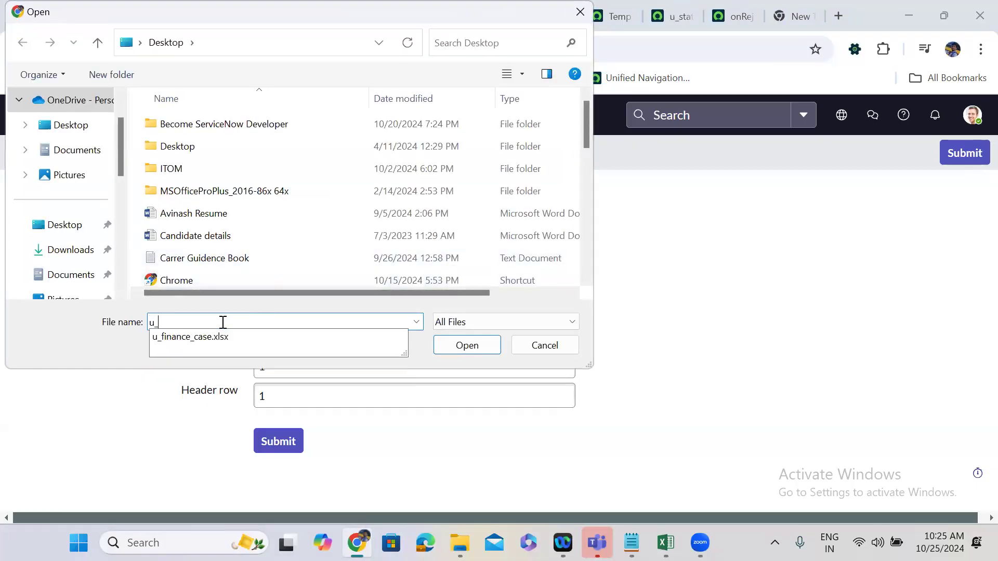
left_click(228, 337)
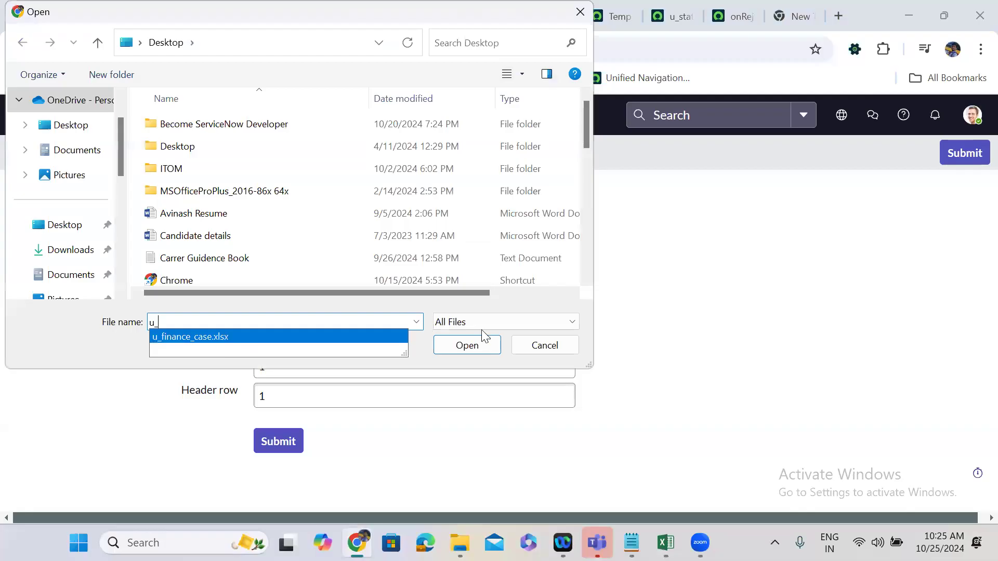
left_click(469, 347)
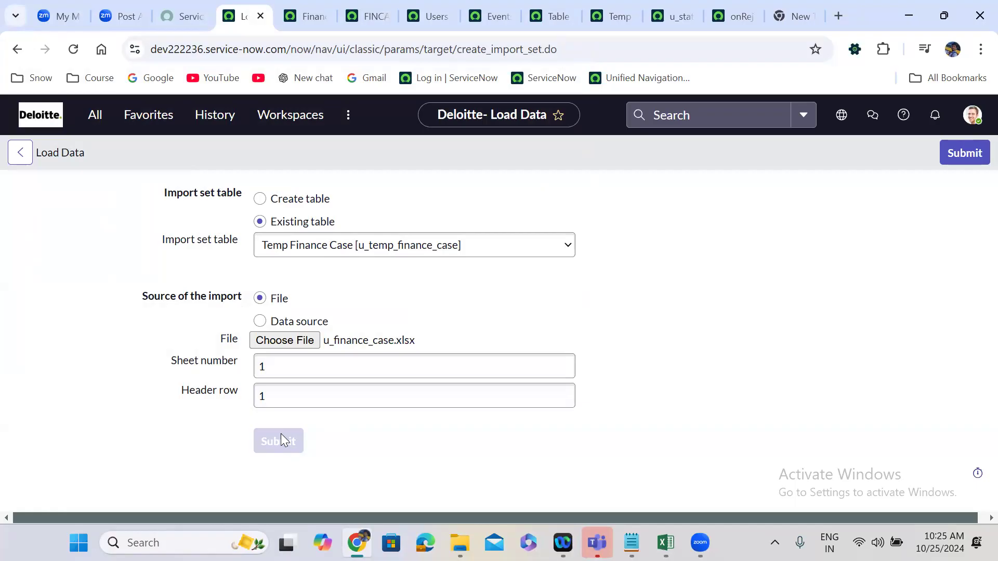
Run the Temp Finance Case transform map on the new import set and return to the onReject script.
left_click(50, 396)
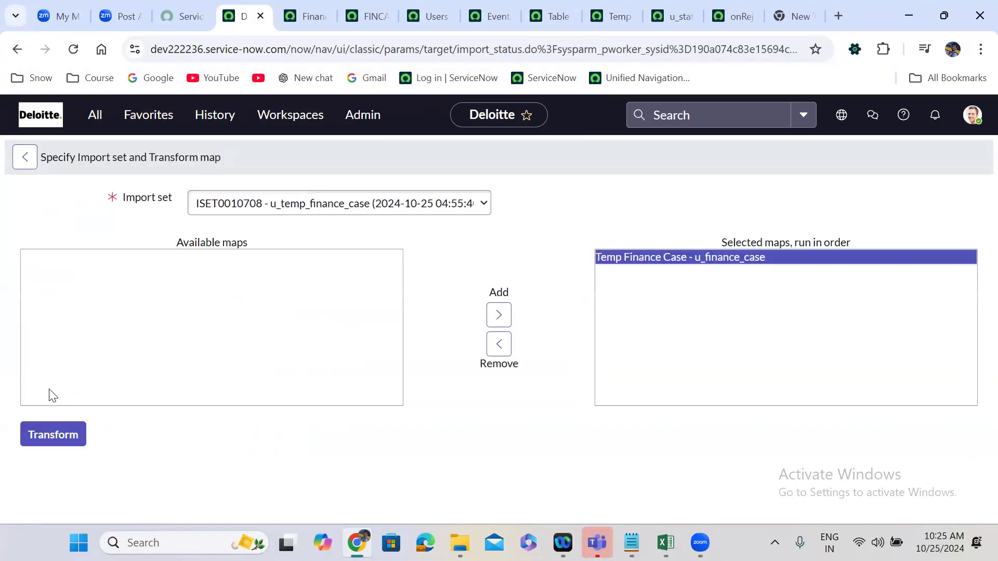
left_click(63, 433)
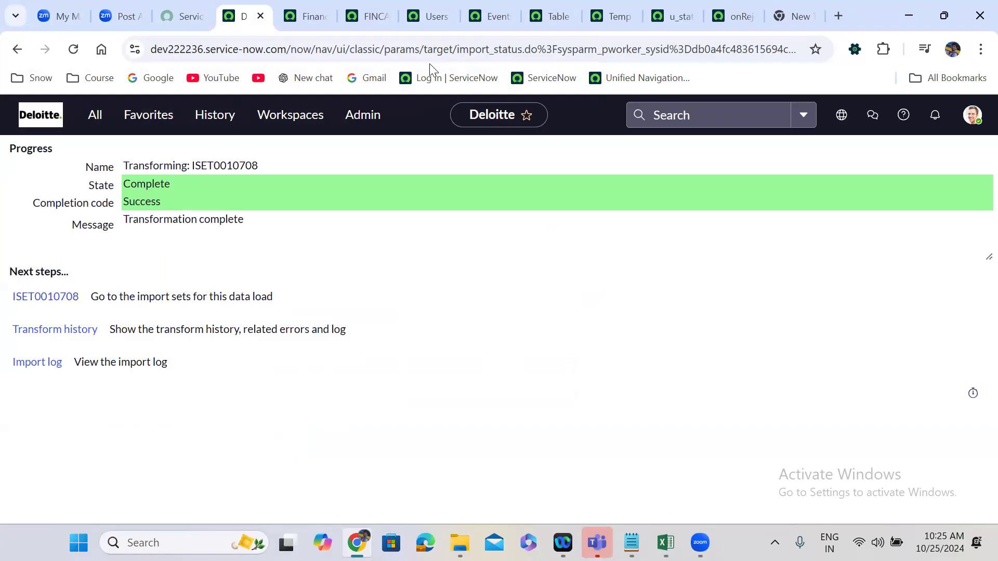
left_click(733, 6)
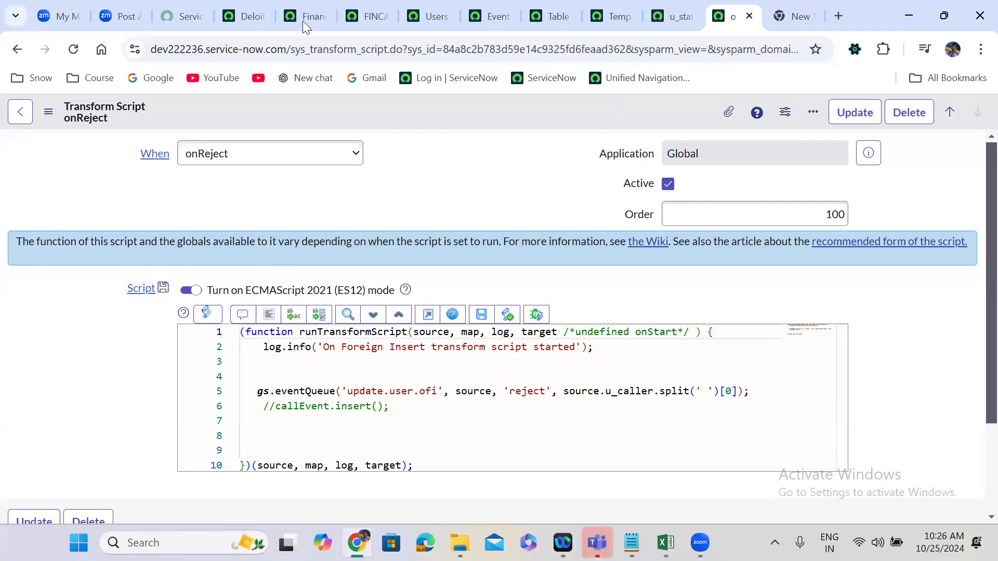
Refresh the Events list filtered to names starting with update and check the newest event's Parm1 and Parm2 values.
left_click(489, 6)
left_click(207, 142)
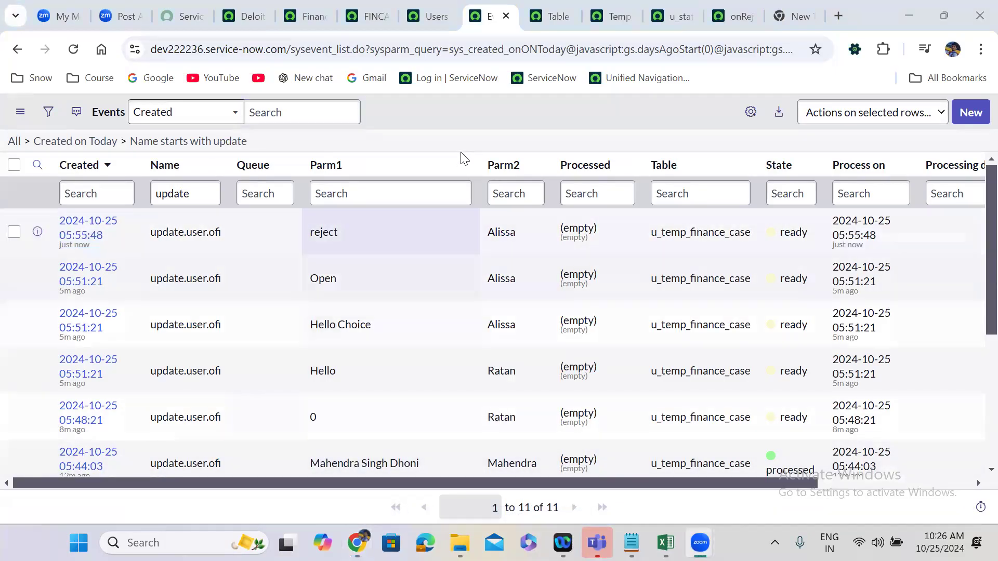
left_click(436, 129)
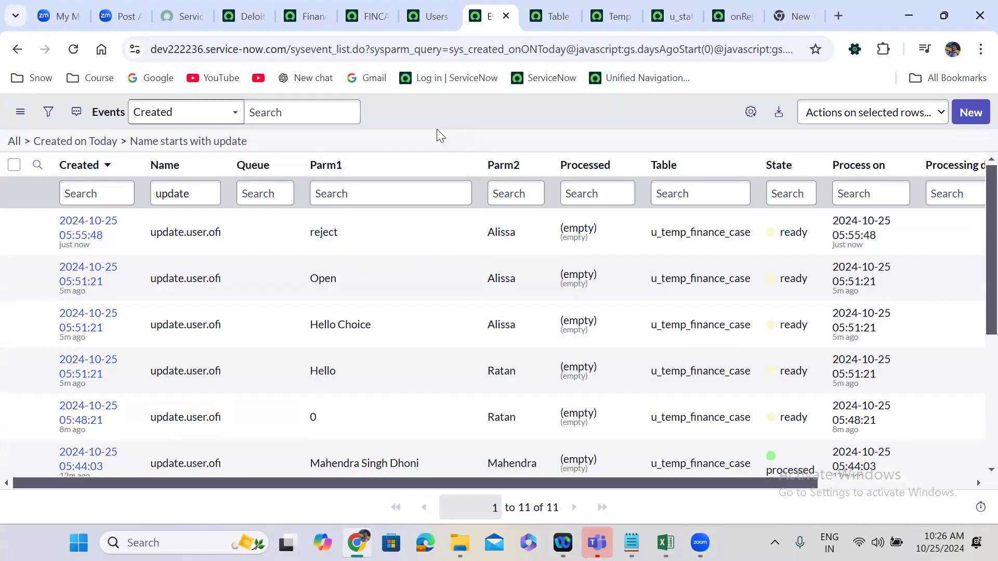
Return to the onReject transform script and review the options available for When.
left_click(733, 16)
left_click(227, 158)
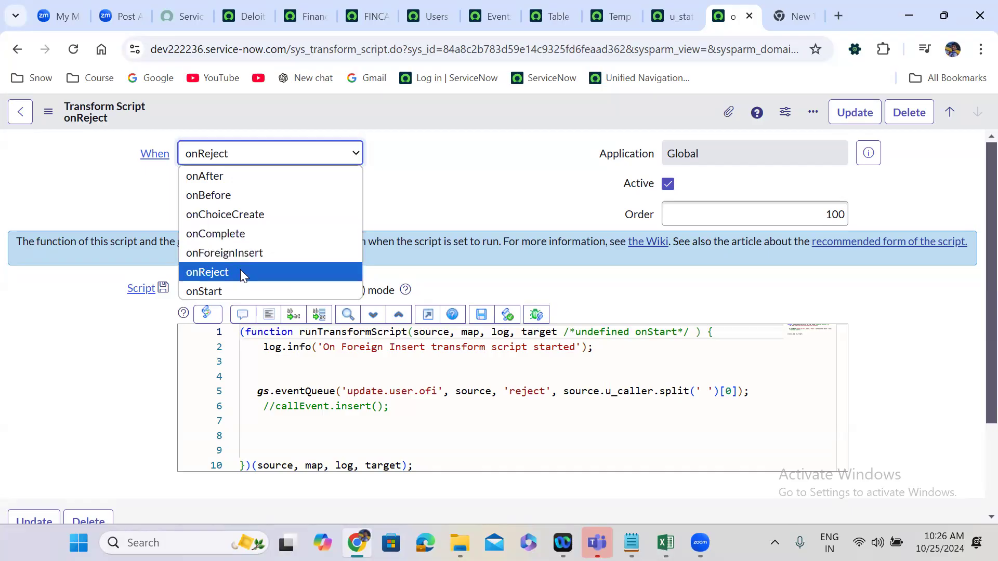
left_click(460, 161)
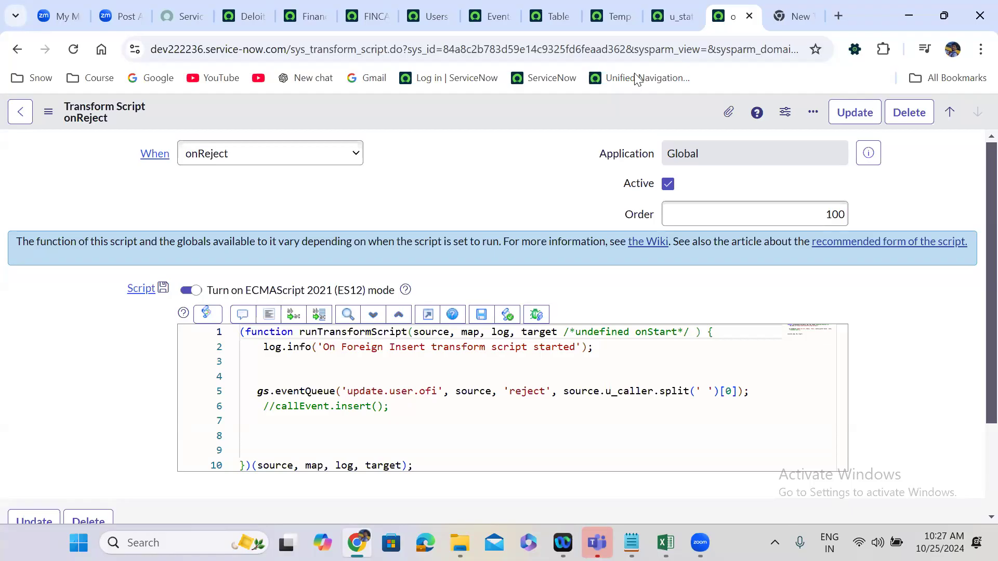
left_click(784, 17)
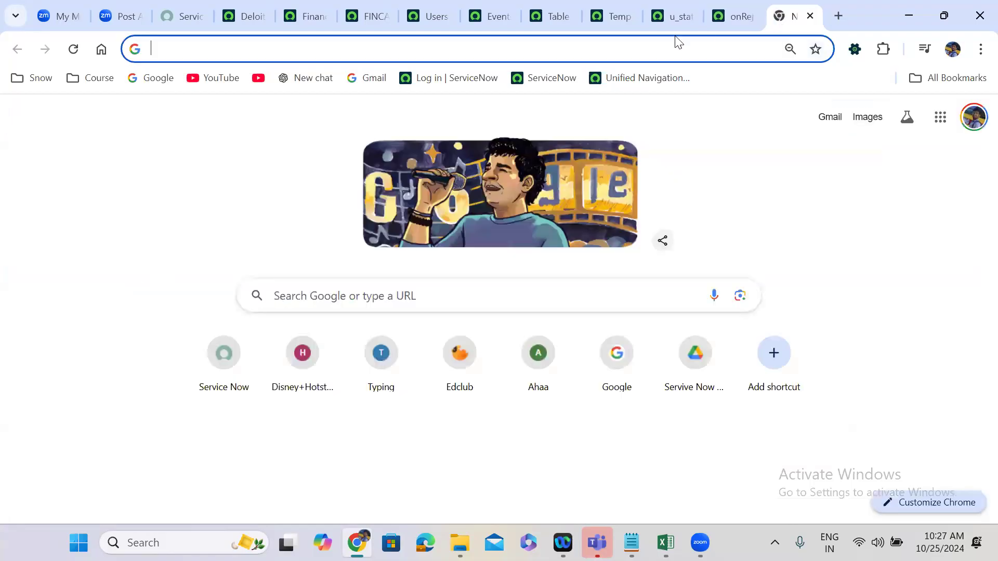
left_click(539, 46)
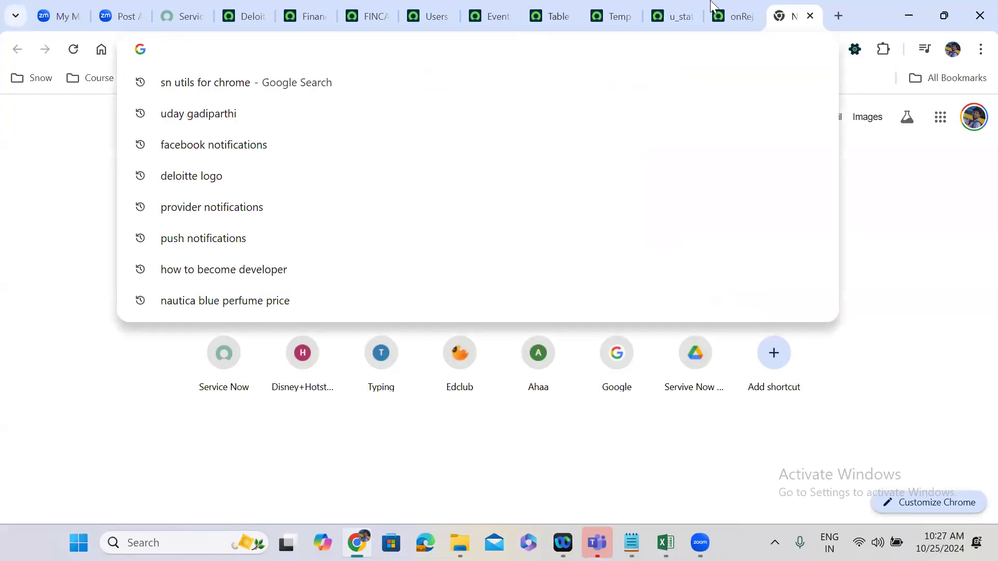
left_click(679, 7)
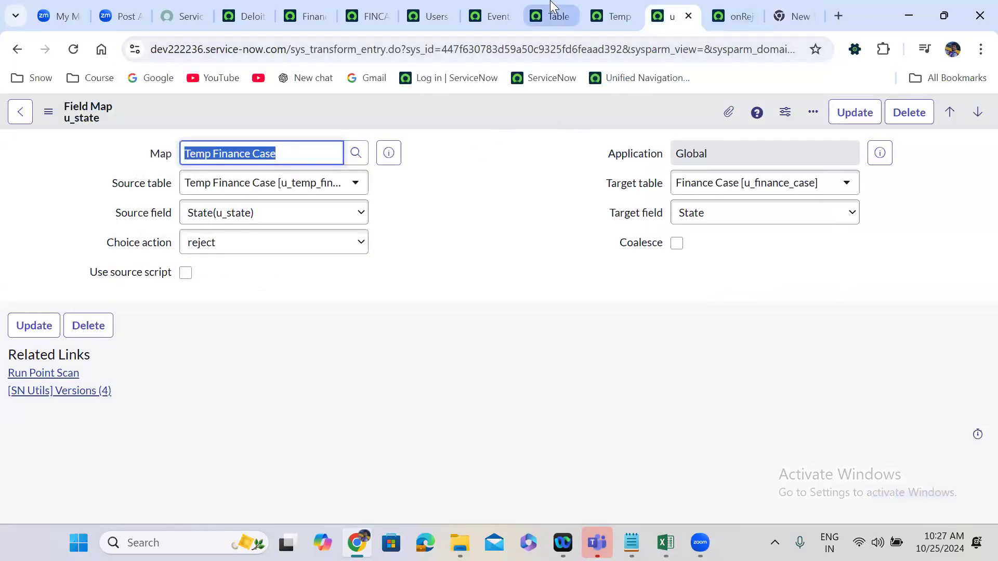
Go to the Temp Finance Case transform map and turn off Run business rules.
left_click(613, 5)
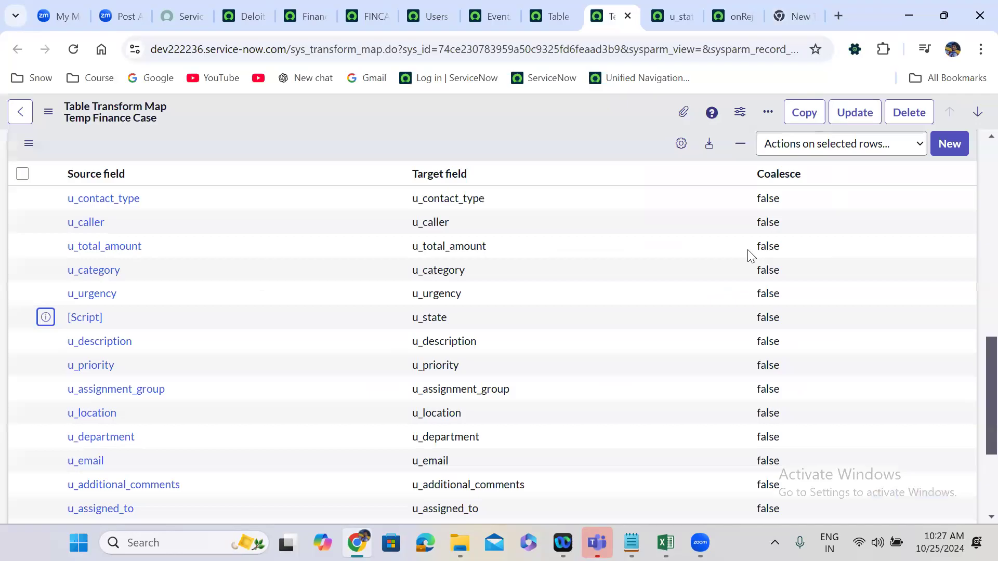
scroll(976, 163, "up", 5)
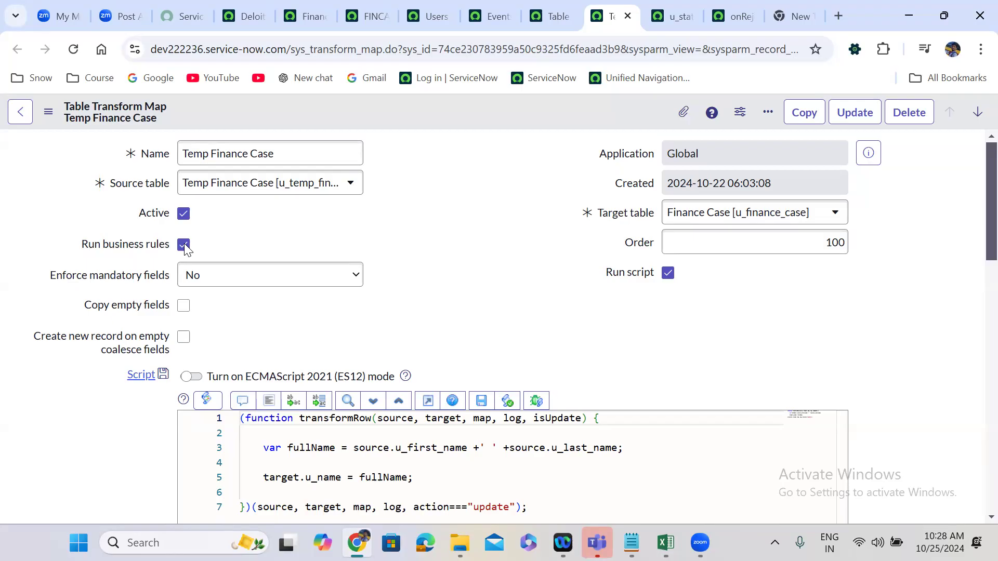
left_click(185, 246)
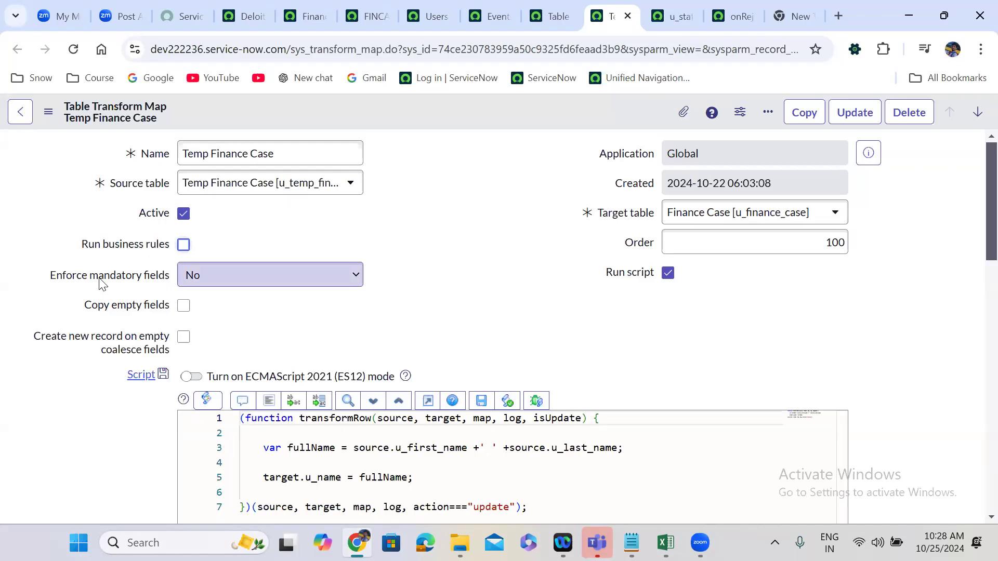
Try All Fields and Only Mapped Fields for Enforce mandatory fields, restore No, and toggle Copy empty fields on and off.
left_click(218, 276)
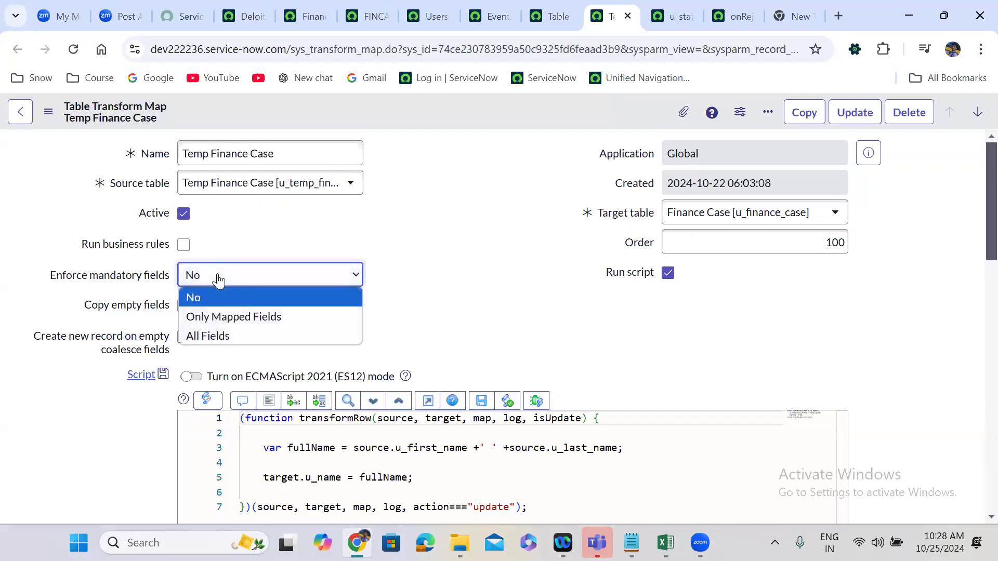
left_click(229, 335)
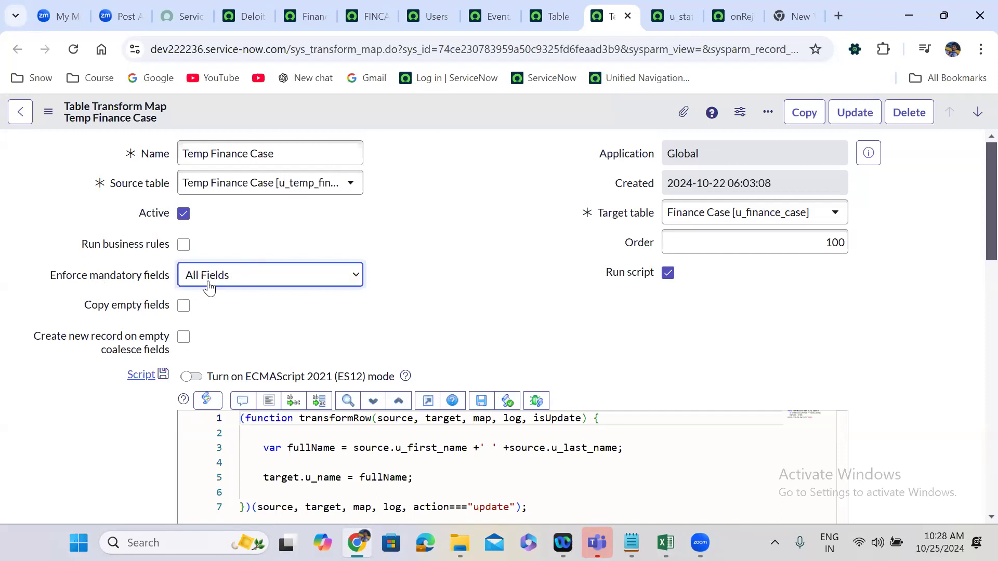
left_click(219, 283)
left_click(230, 316)
left_click(225, 285)
left_click(225, 299)
left_click(401, 289)
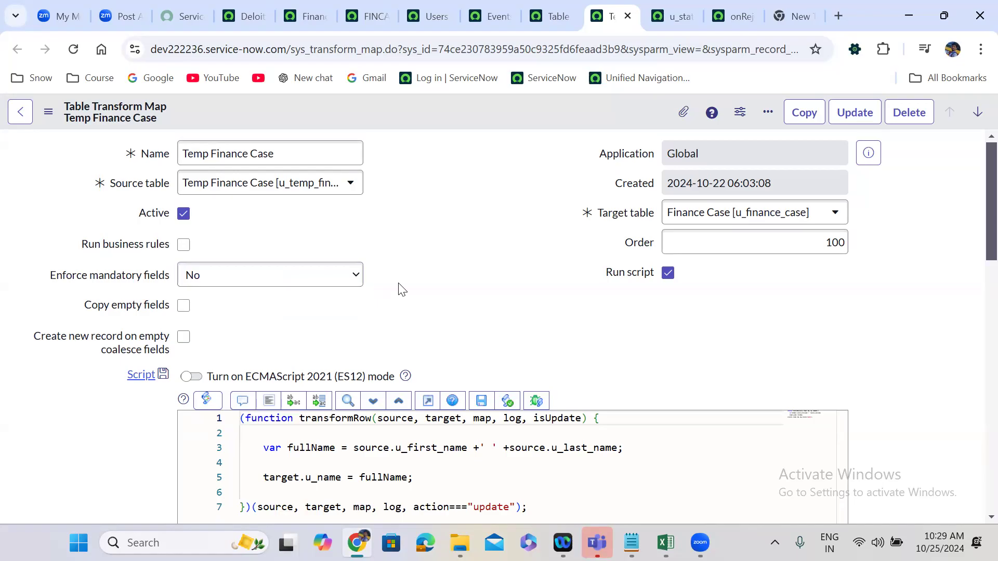
double_click(183, 306)
Switch to the u_finance_case workbook in Excel and clear all Short Description values in column S from row 2 to 64.
key("alt+Tab")
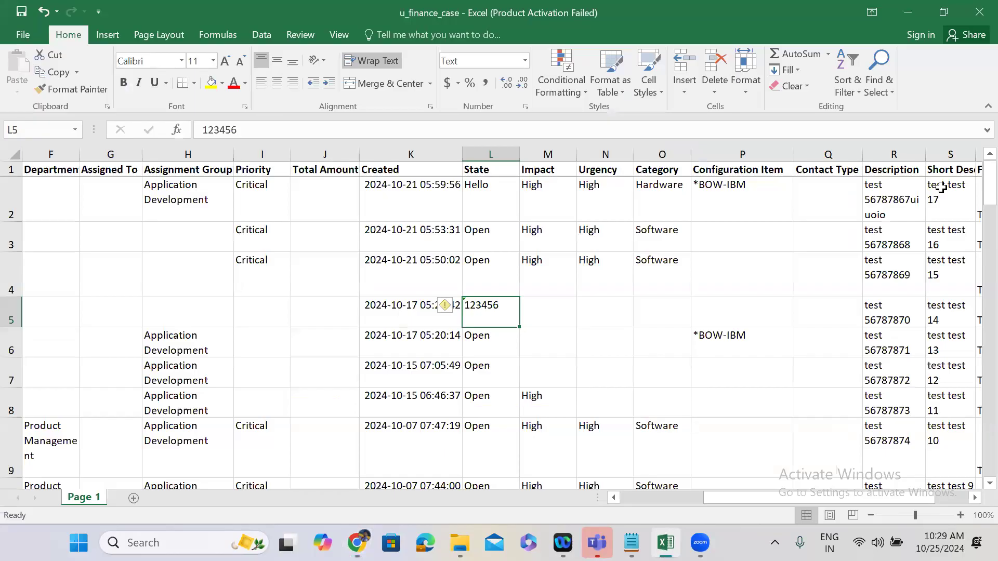
left_click(941, 187)
key("shift+Down")
key("shift+Down")
key("shift+Down")
key("shift+Down")
key("shift+Down")
key("shift+Down")
key("shift+Down")
key("shift+Down")
key("shift+Down")
key("shift+Down")
key("shift+Down")
key("shift+Down")
key("shift+Down")
key("shift+Down")
key("shift+Down")
key("shift+Down")
key("shift+Down")
key("shift+Down")
key("shift+Down")
key("shift+Down")
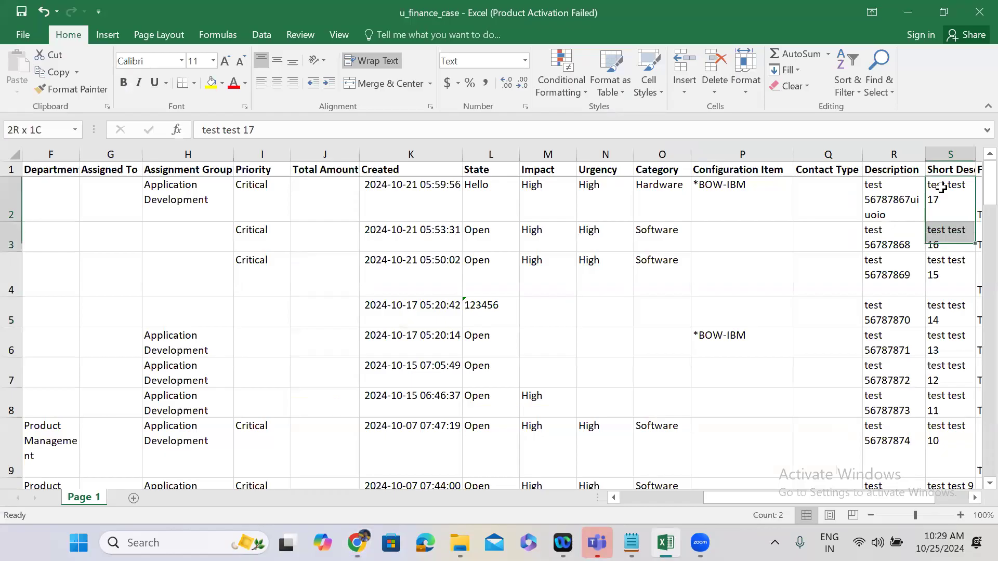
key("shift+Down")
key("shift+Down")
key("shift+Down")
key("shift+Down")
key("shift+Down")
key("shift+Down")
key("shift+Down")
key("shift+Down")
key("shift+Down")
key("shift+Down")
key("shift+Down")
key("shift+Down")
key("shift+Down")
key("shift+Down")
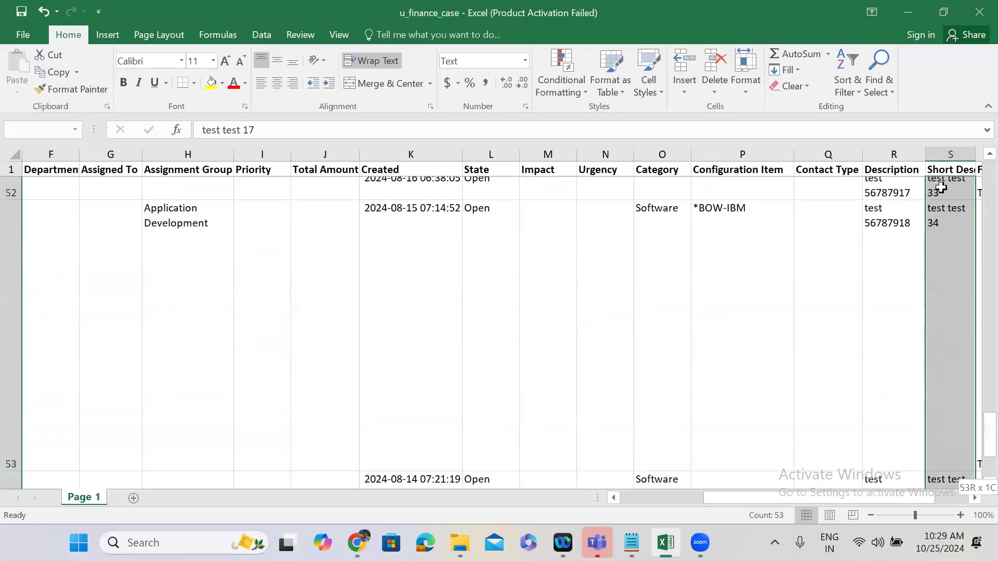
key("shift+Down")
key("shift+Down")
key("shift+Down")
key("shift+Down")
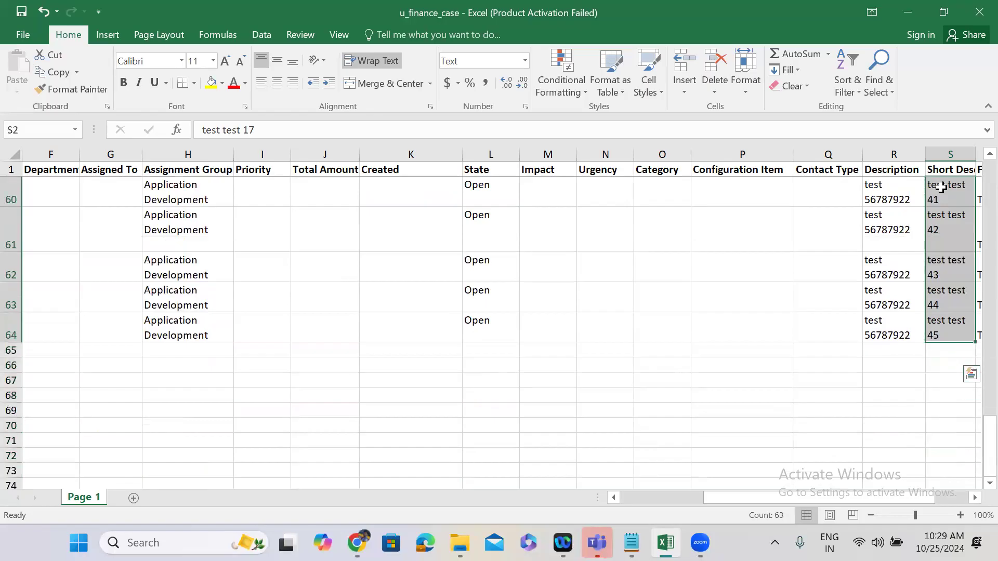
key("Delete")
key("ctrl+Up")
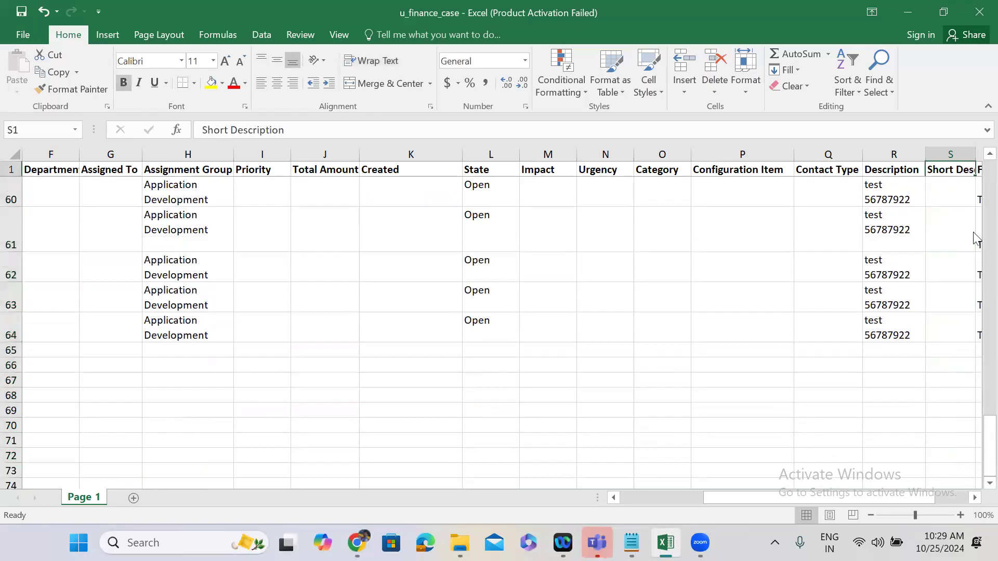
scroll(956, 192, "up", 20)
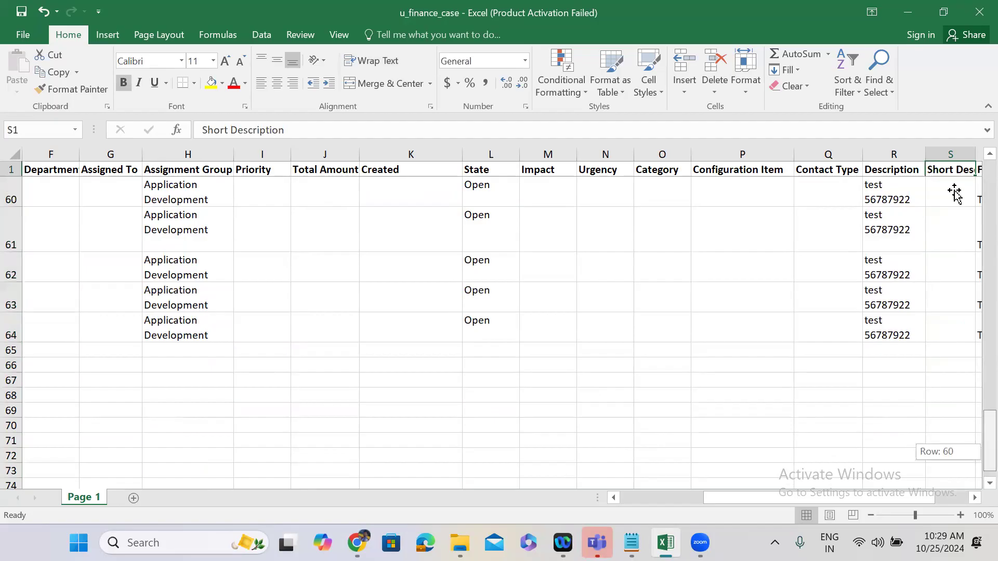
left_click(955, 190)
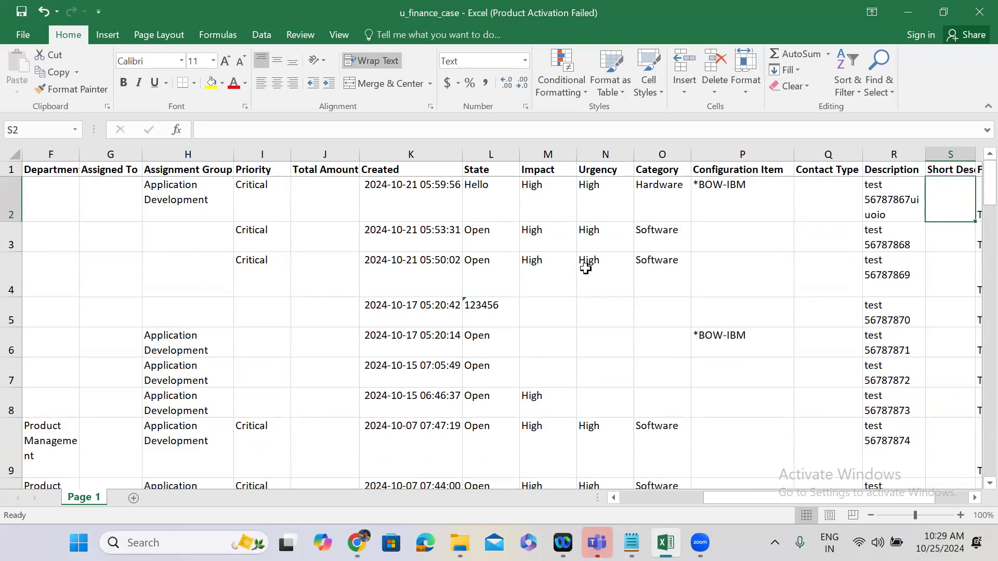
Set the State in cell L2 to In Progress, fill it down to row 64, and save the workbook.
double_click(494, 193)
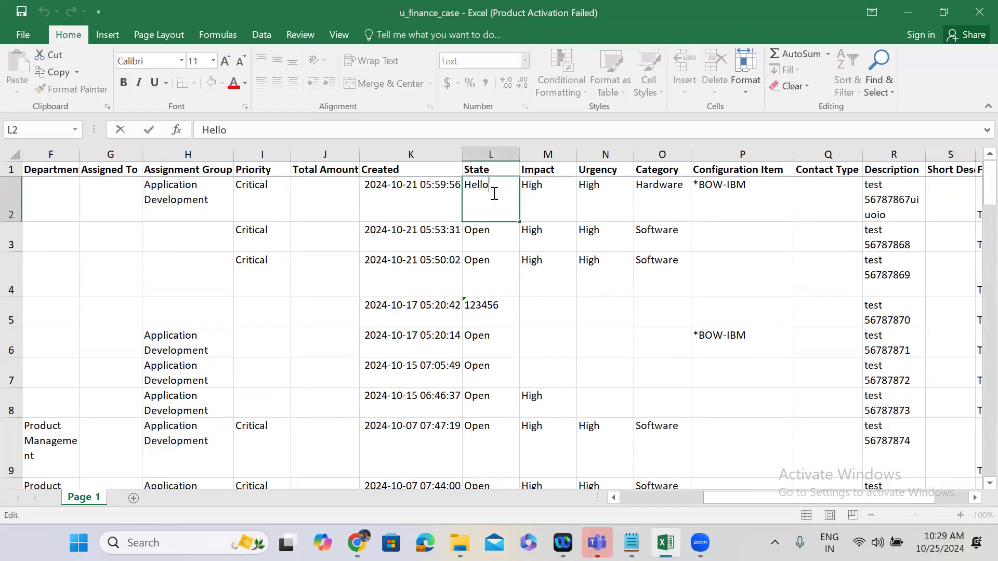
double_click(486, 189)
type("In Progress")
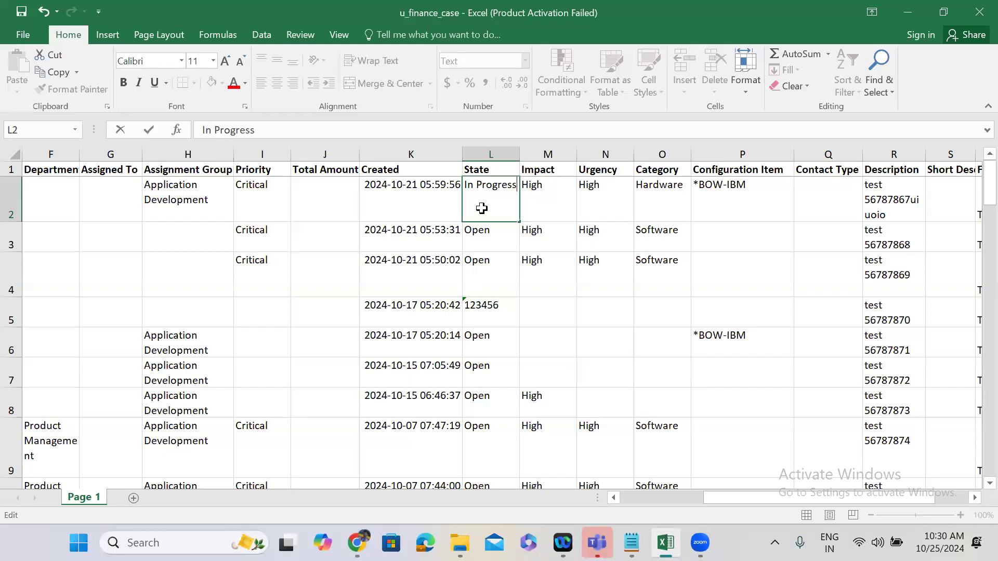
key("Tab")
left_click(515, 219)
left_click_drag(518, 223, 509, 260)
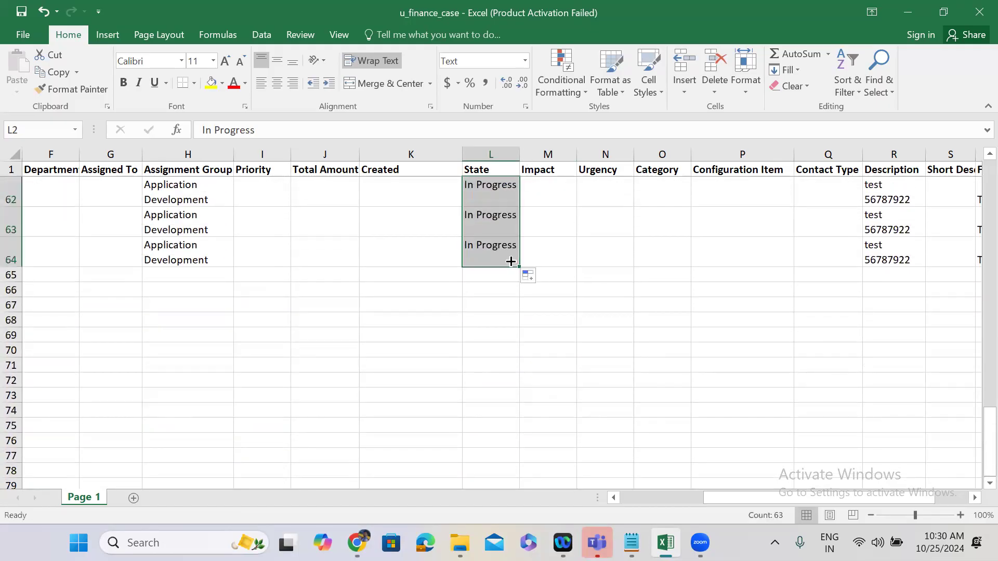
key("ctrl+s")
Switch back to ServiceNow in the browser and open the Load Data form for import sets.
left_click(901, 6)
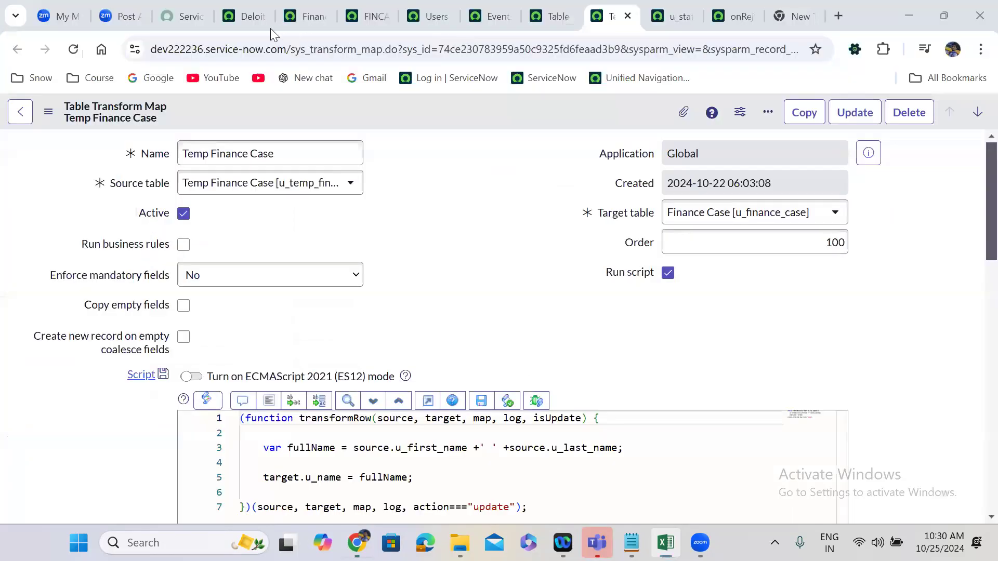
left_click(240, 13)
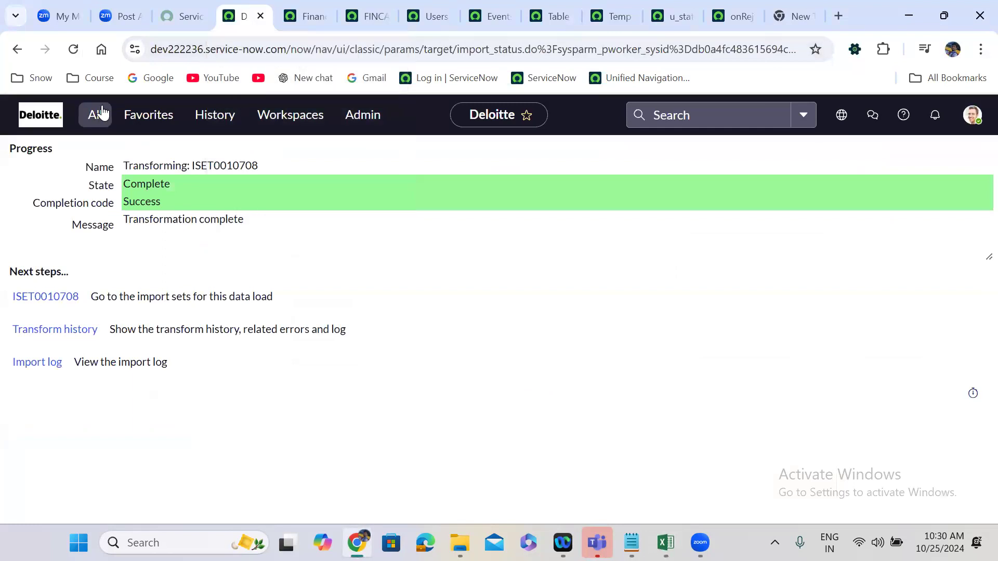
left_click(101, 111)
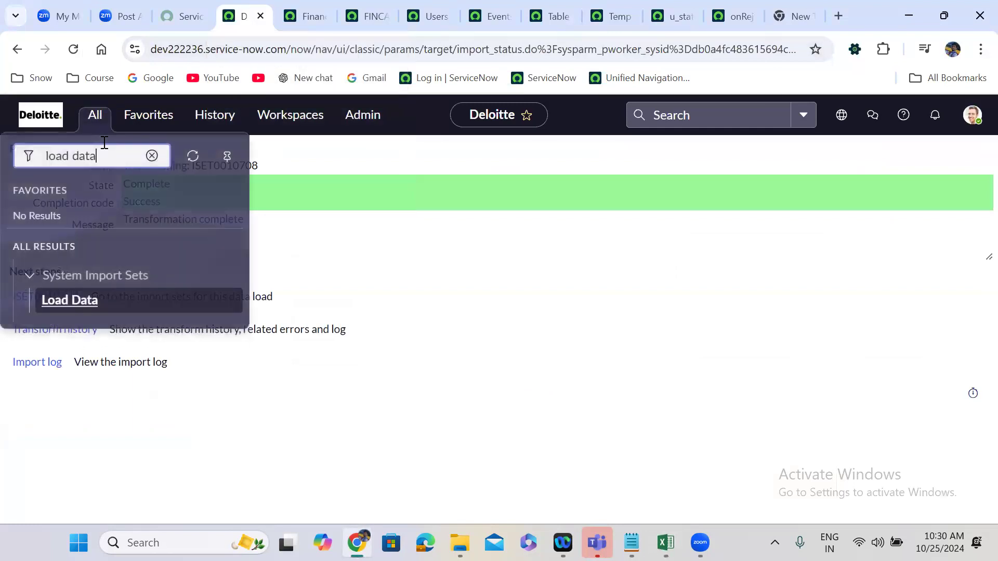
left_click(68, 306)
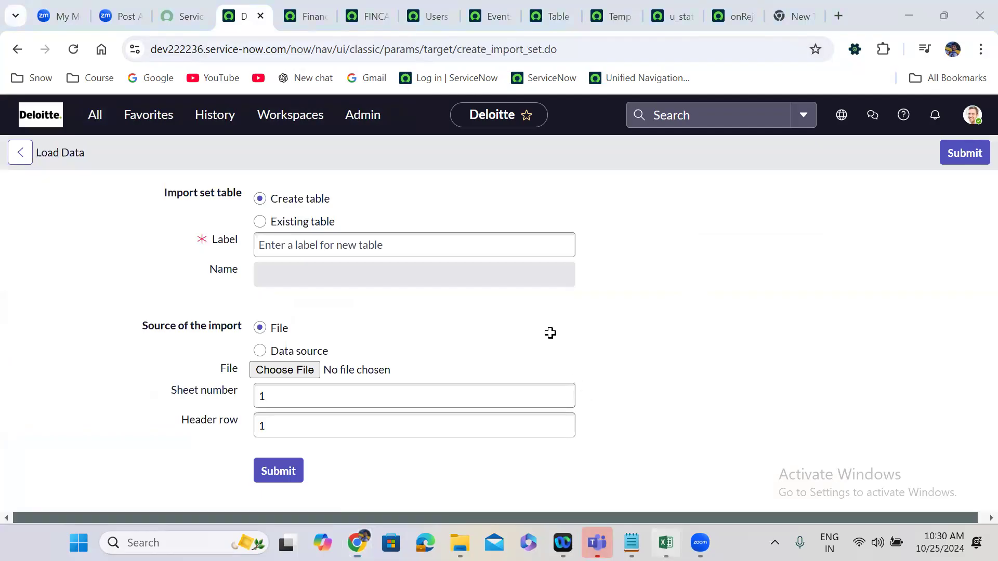
Load u_finance_case.xlsx into the existing Temp Finance Case import set table and open the transform setup for the new import set.
key("alt+Tab")
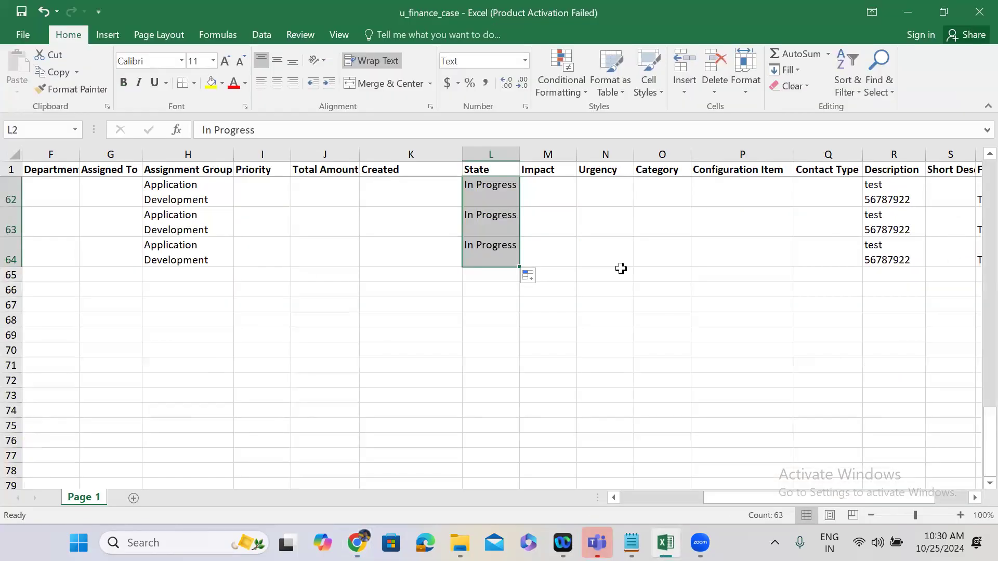
left_click(498, 261)
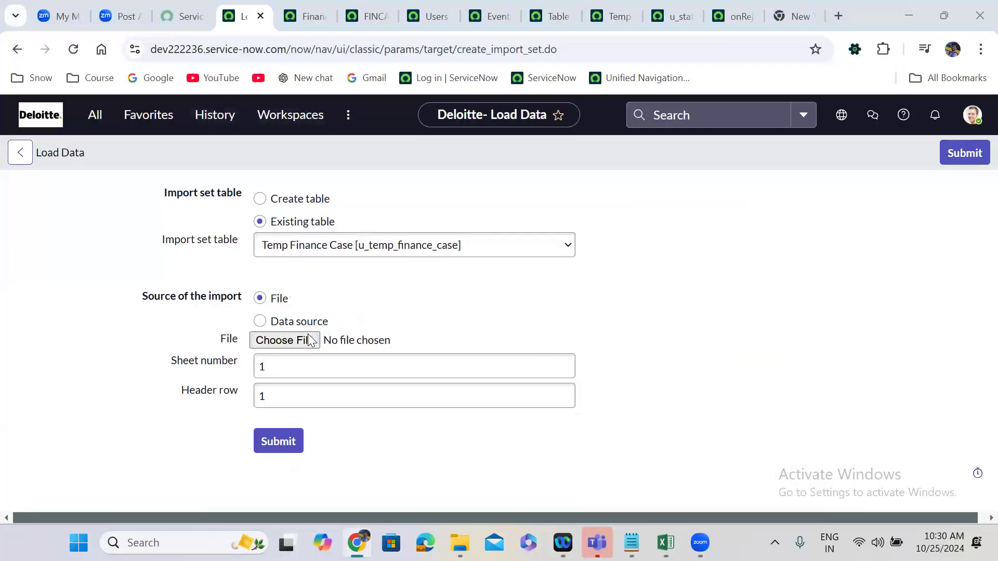
left_click(285, 340)
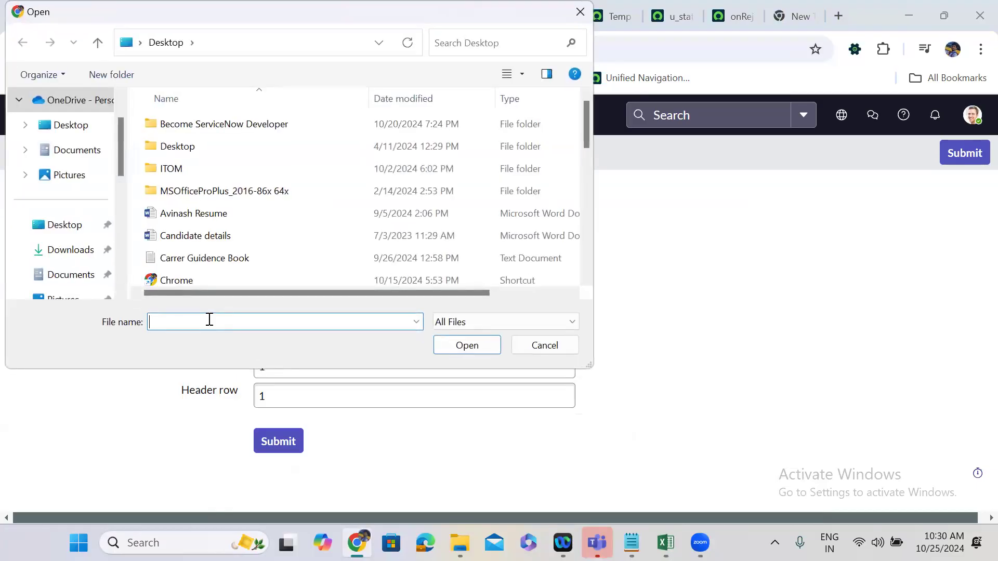
type("u")
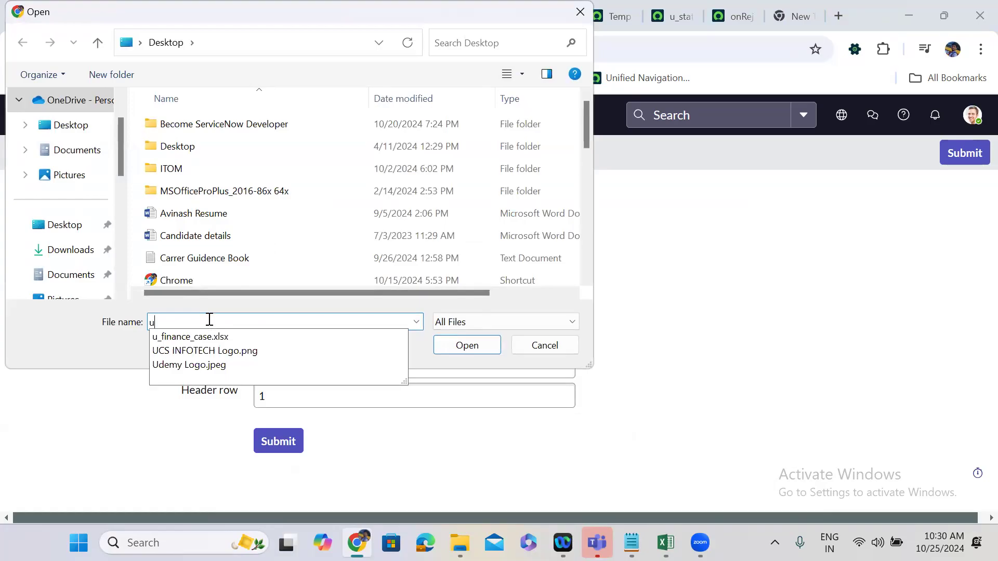
type("_")
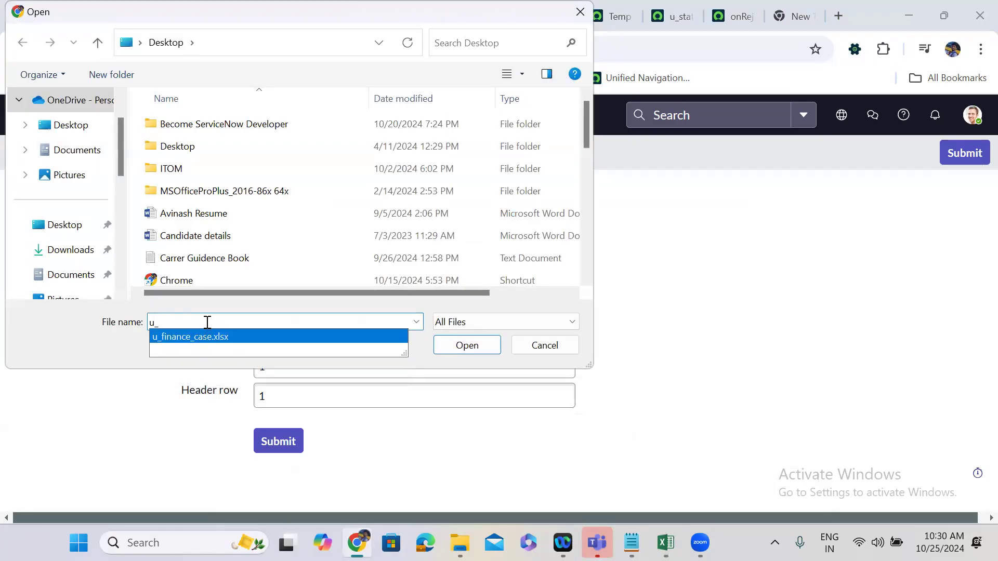
key("Return")
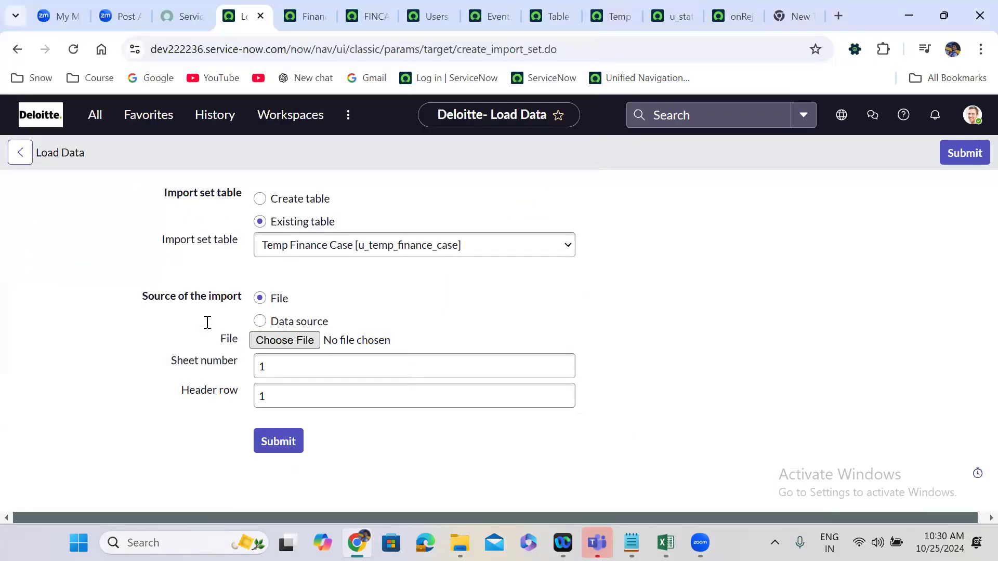
left_click(279, 441)
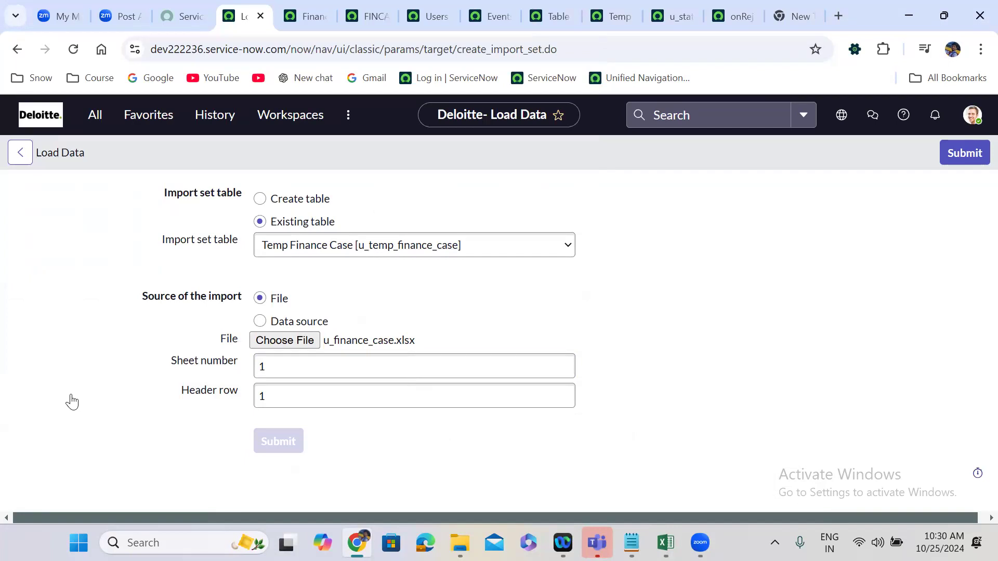
left_click(54, 399)
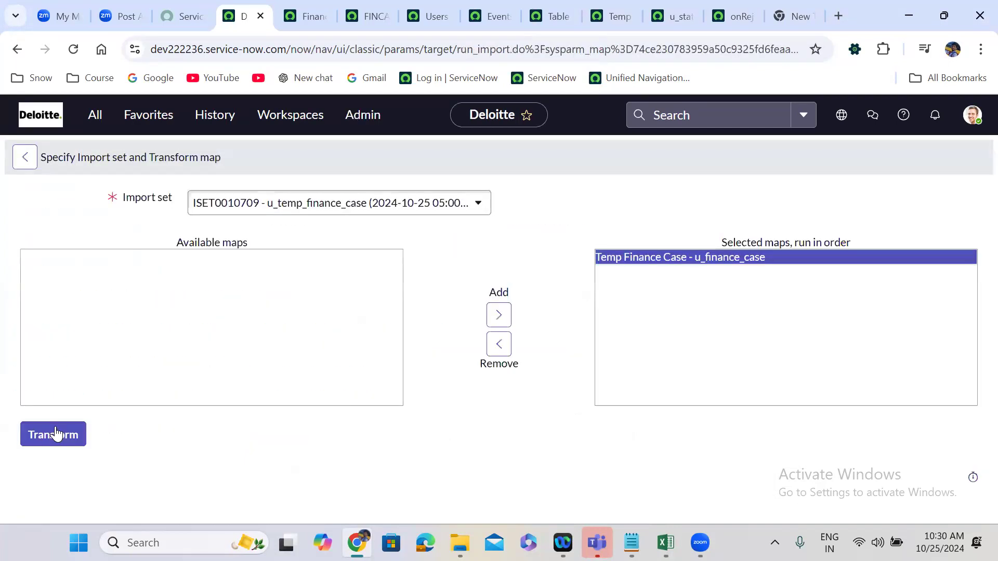
Run the Temp Finance Case transform on the new import set and review the resulting import set rows.
left_click(56, 428)
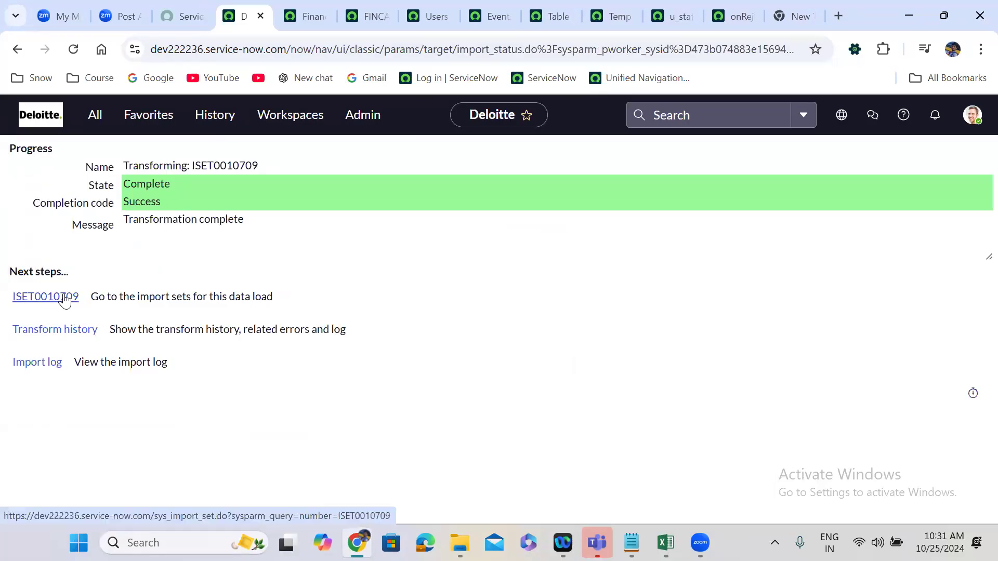
left_click(64, 299)
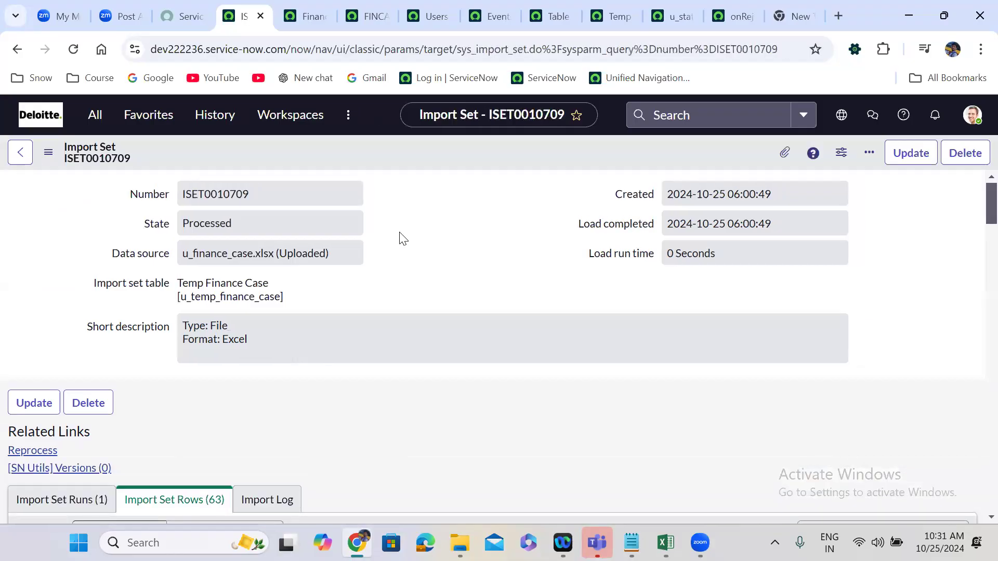
scroll(404, 238, "down", 1)
scroll(337, 312, "down", 8)
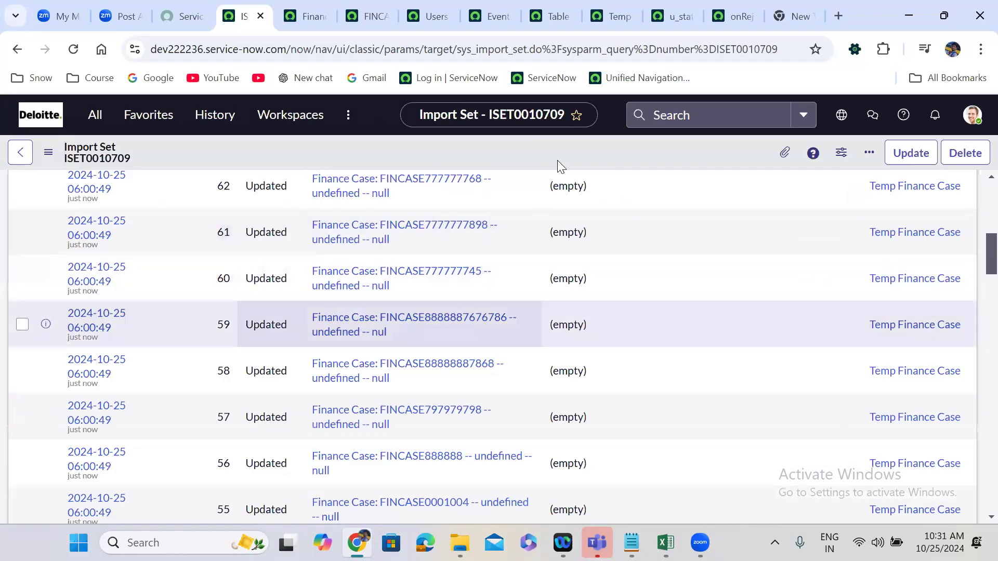
Reload the unfiltered Finance Cases list and check the Short Description column of the imported records.
left_click(324, 9)
left_click(14, 142)
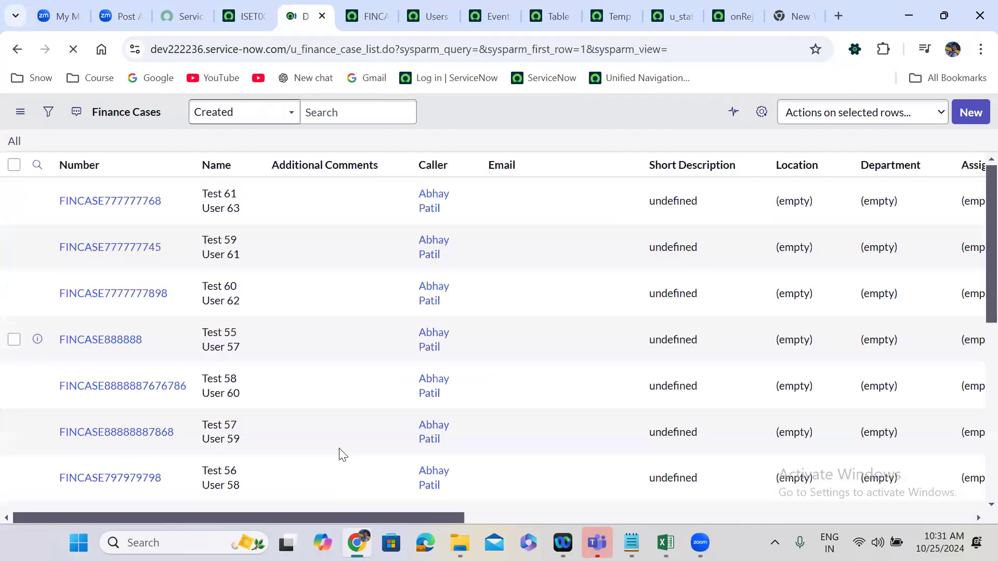
scroll(390, 478, "right", 5)
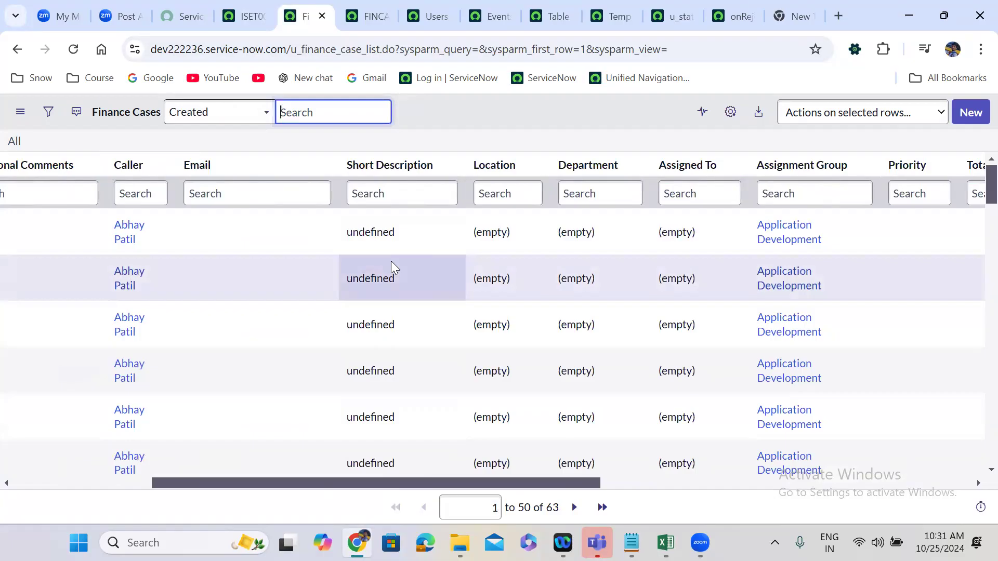
Open the scripted u_short_description field map of the Temp Finance Case transform map in a new browser tab.
left_click(613, 16)
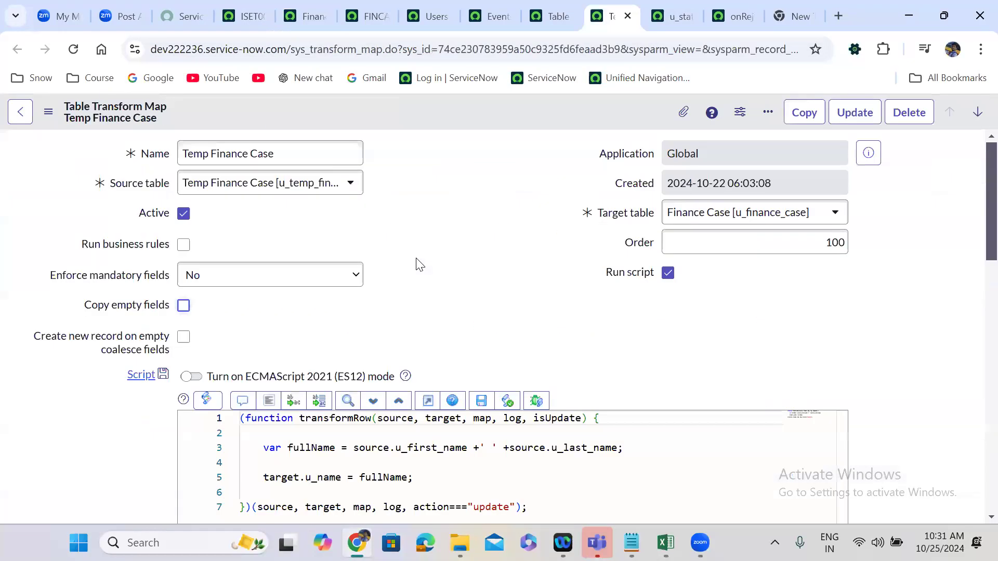
scroll(416, 265, "down", 15)
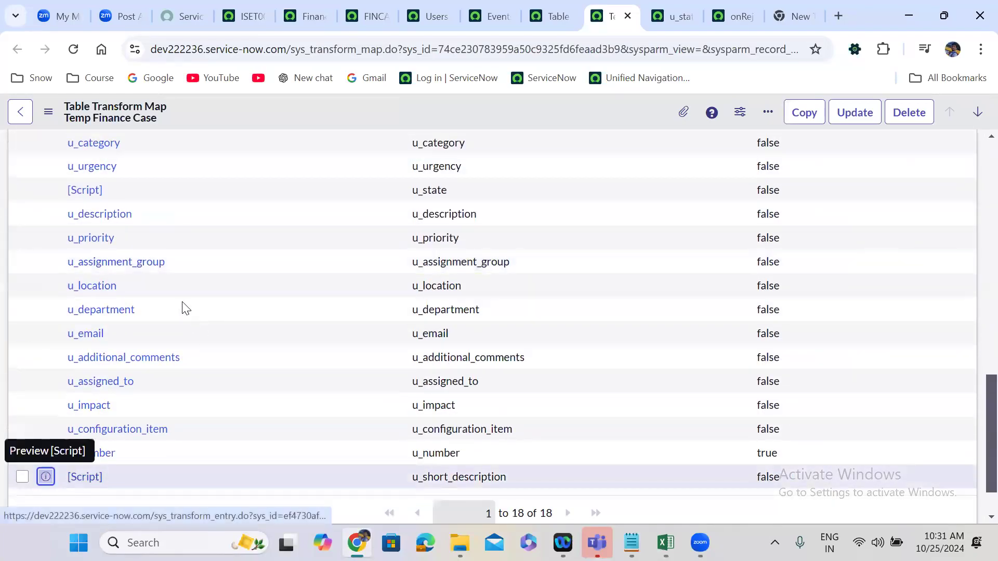
right_click(46, 477)
left_click(166, 287)
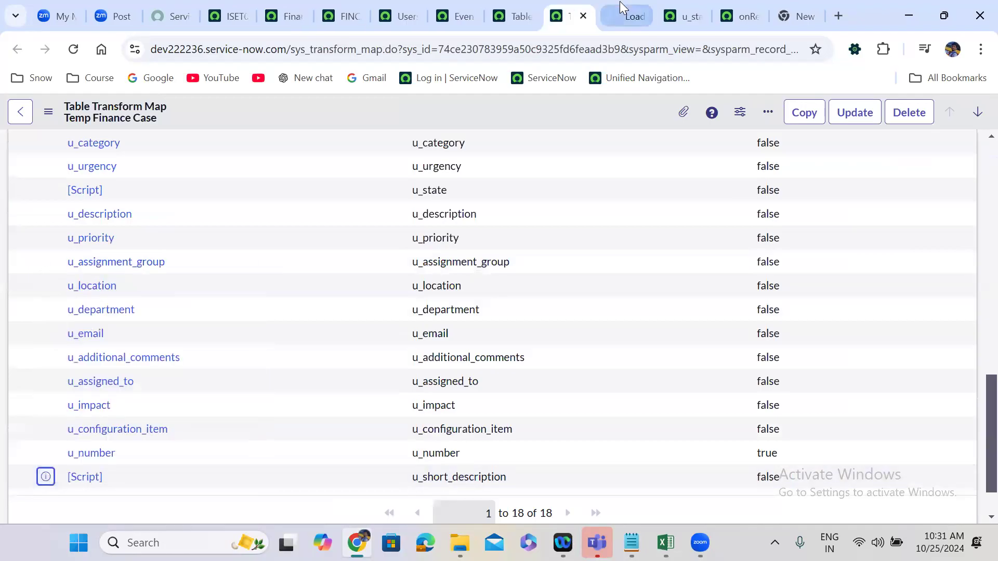
left_click(619, 1)
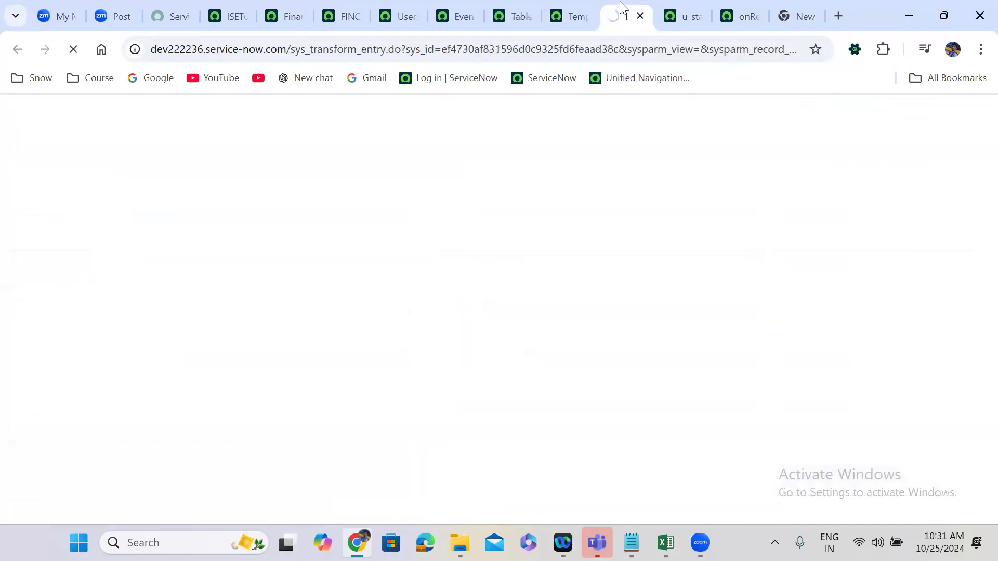
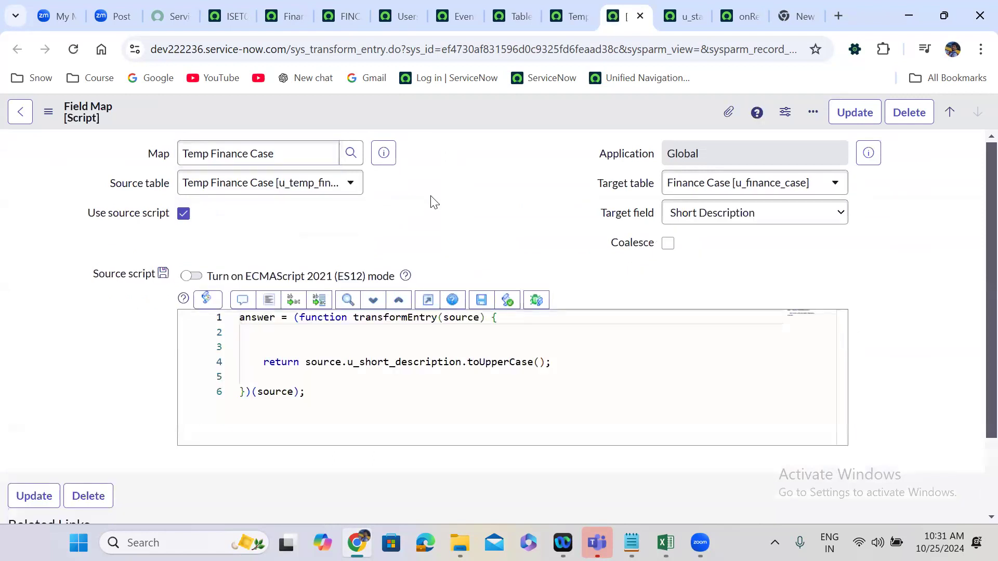
Replace the source script of the short description field map with the Short Description source field and save the record.
scroll(380, 342, "down", 1)
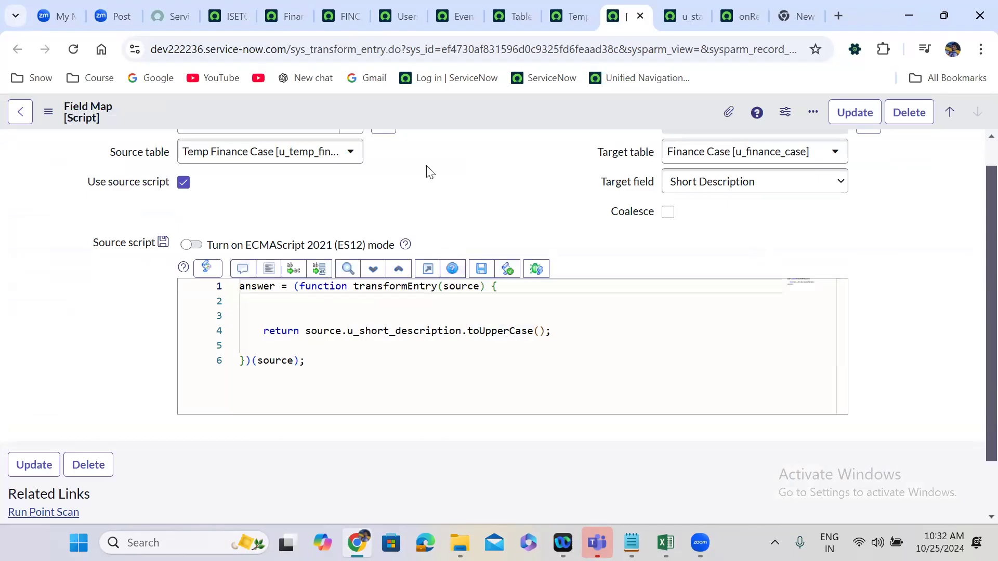
scroll(429, 172, "up", 1)
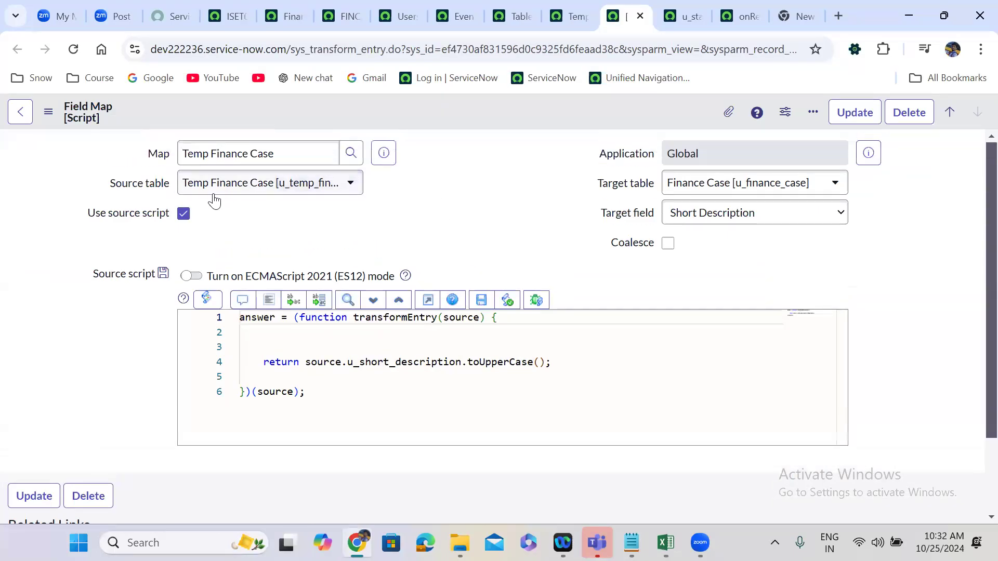
left_click(185, 214)
left_click(214, 219)
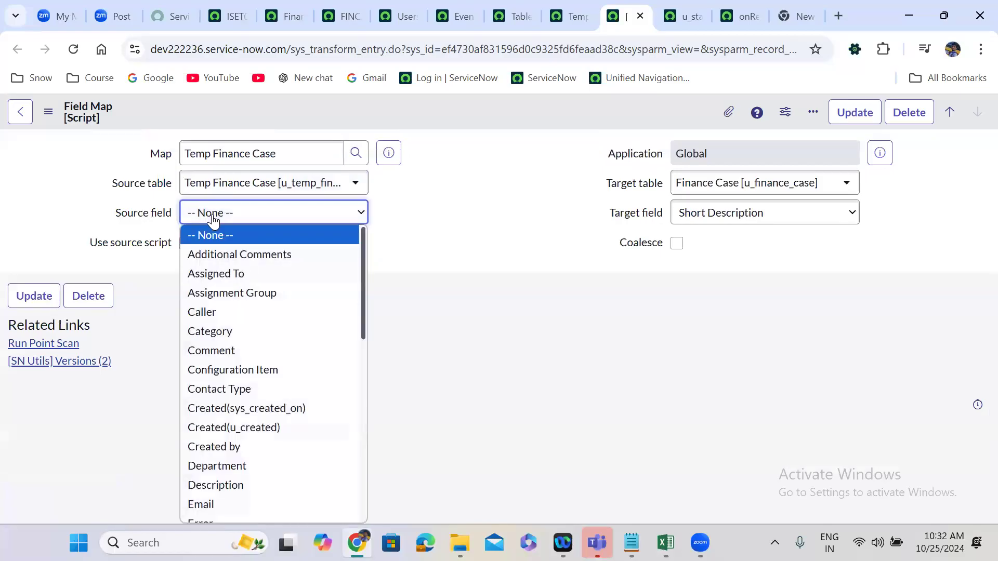
type("sh")
key("Return")
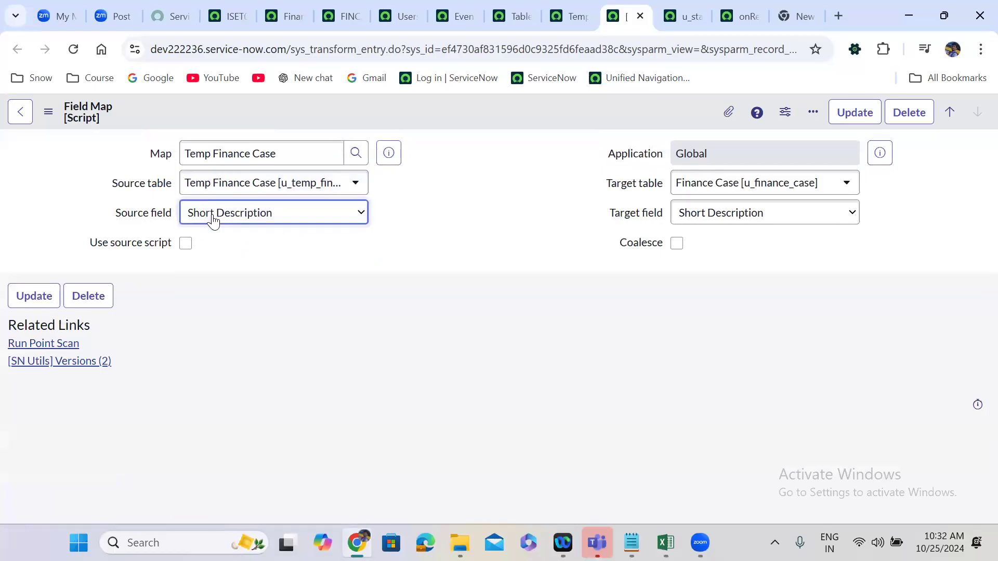
right_click(458, 110)
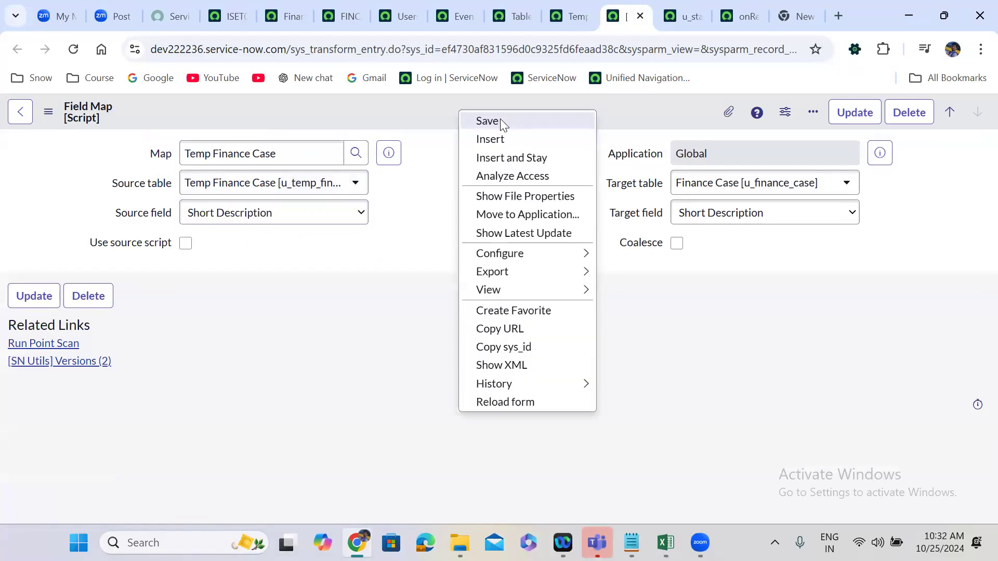
left_click(489, 121)
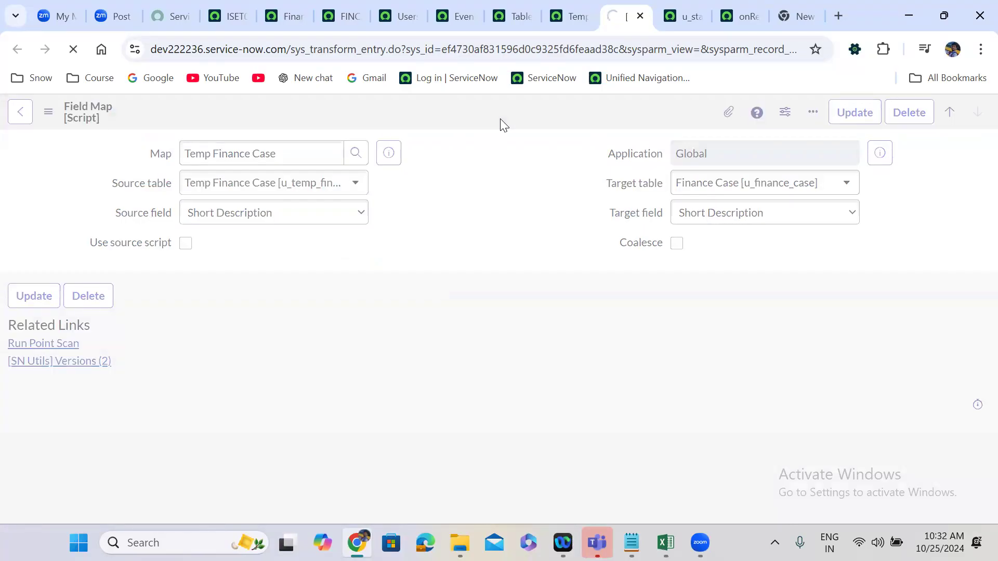
Switch to the u_finance_case workbook in Excel, set the State in L64 to New, and fill it upward through L3.
left_click(239, 7)
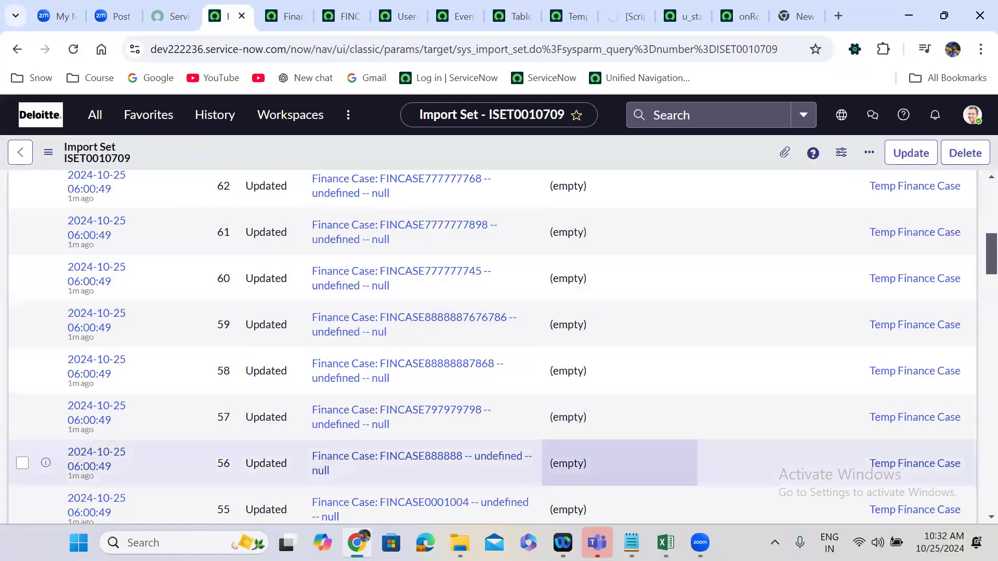
left_click(666, 542)
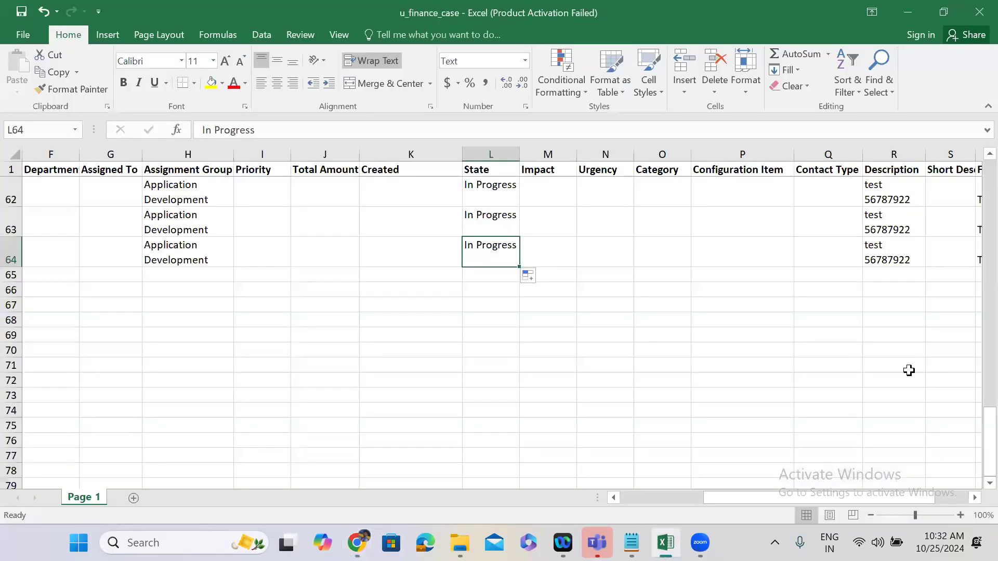
double_click(518, 247)
left_click_drag(517, 247, 461, 247)
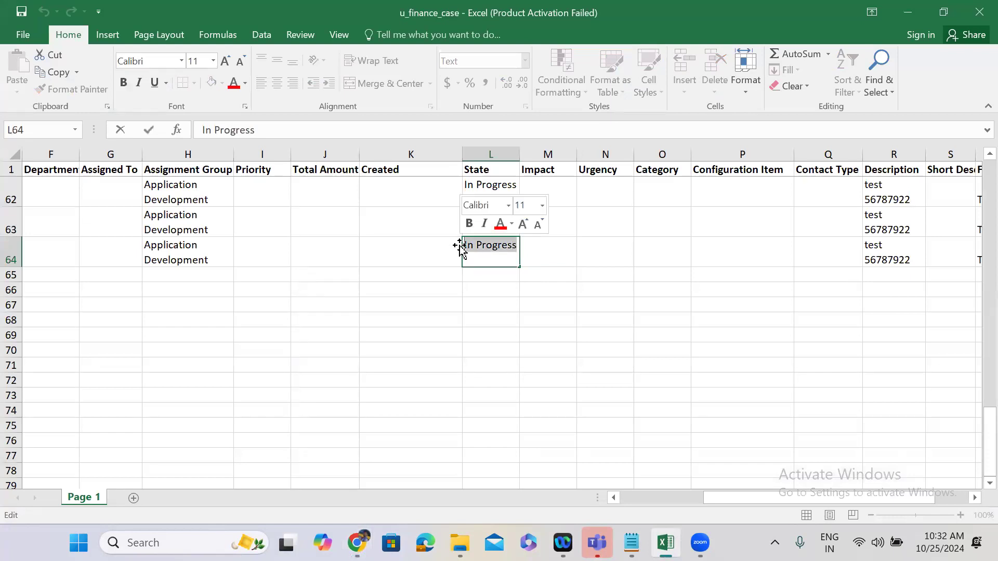
type("New")
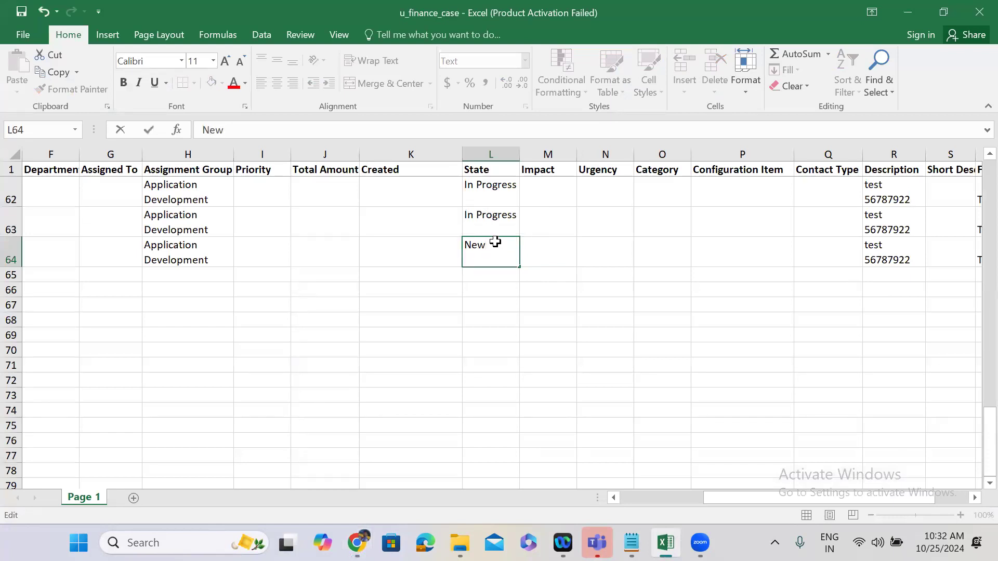
key("shift+Return")
left_click(511, 262)
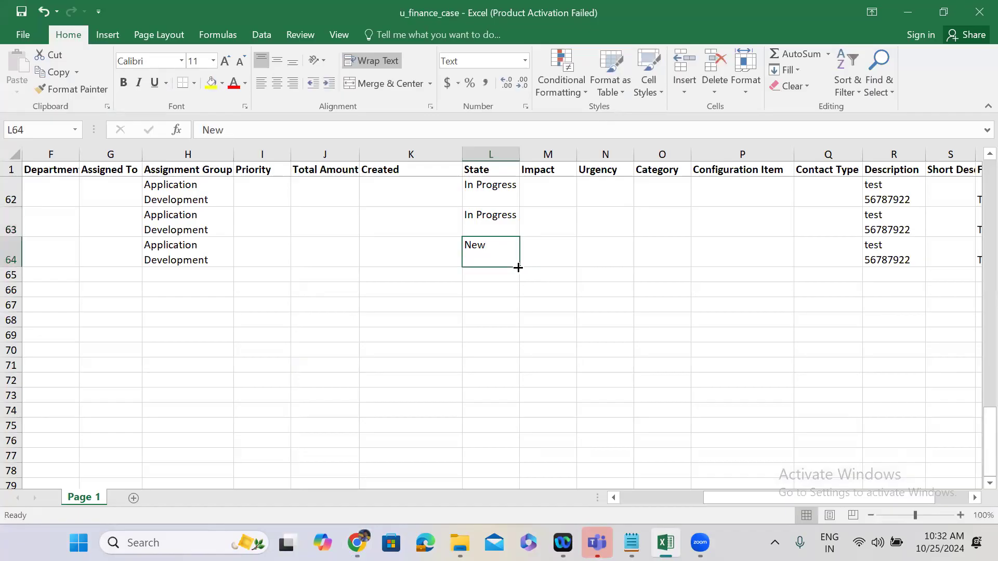
left_click_drag(513, 165, 491, 184)
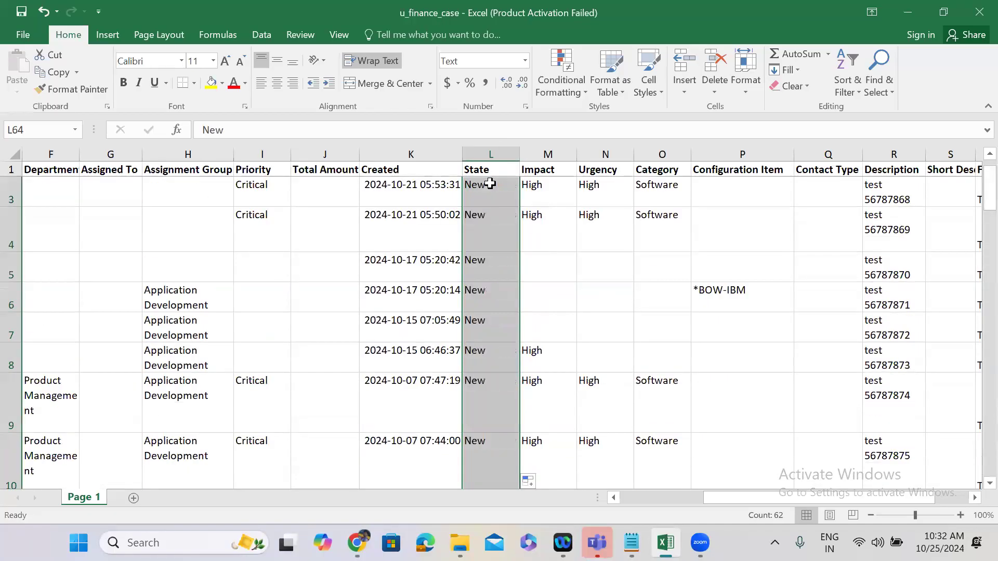
Copy the State value New from L3 into L2.
key("Up")
key("Up")
key("Up")
key("Up")
key("Up")
key("Up")
key("Up")
key("Up")
key("Up")
key("Up")
key("Up")
key("Up")
key("Up")
key("Up")
key("Up")
key("Up")
key("Up")
key("Up")
key("Up")
key("Up")
key("Up")
key("Up")
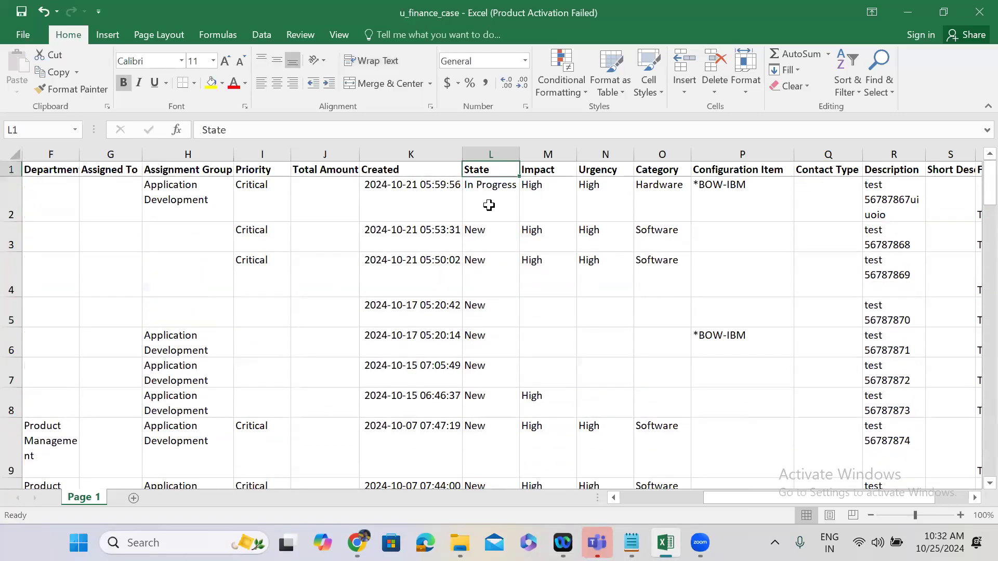
key("Down")
key("Down")
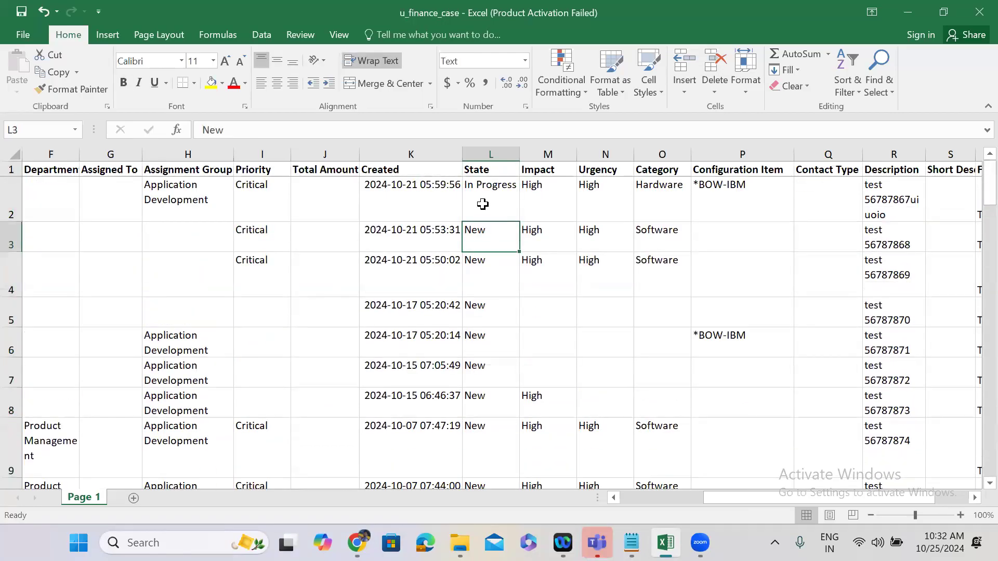
key("ctrl+c")
key("Up")
key("ctrl+v")
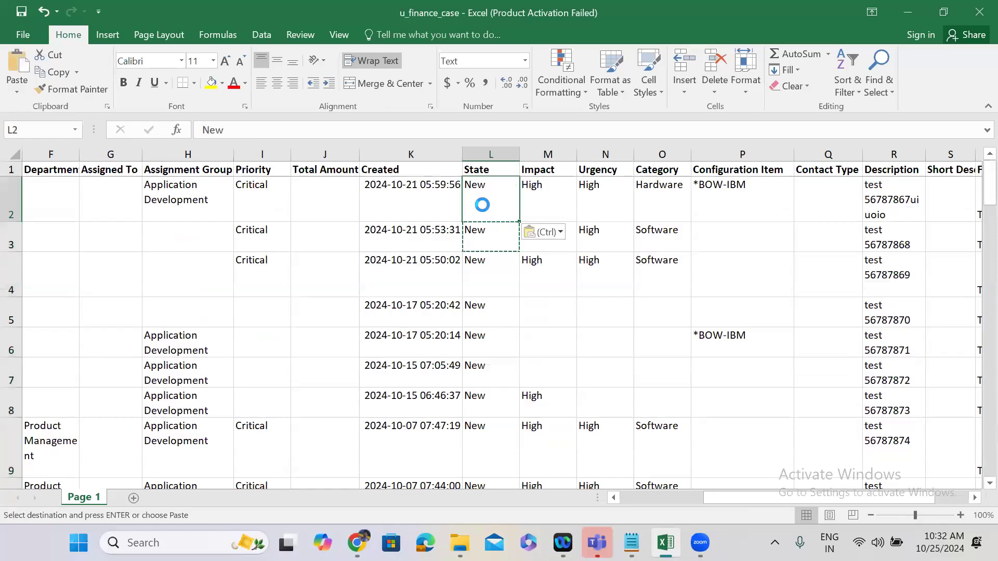
key("Escape")
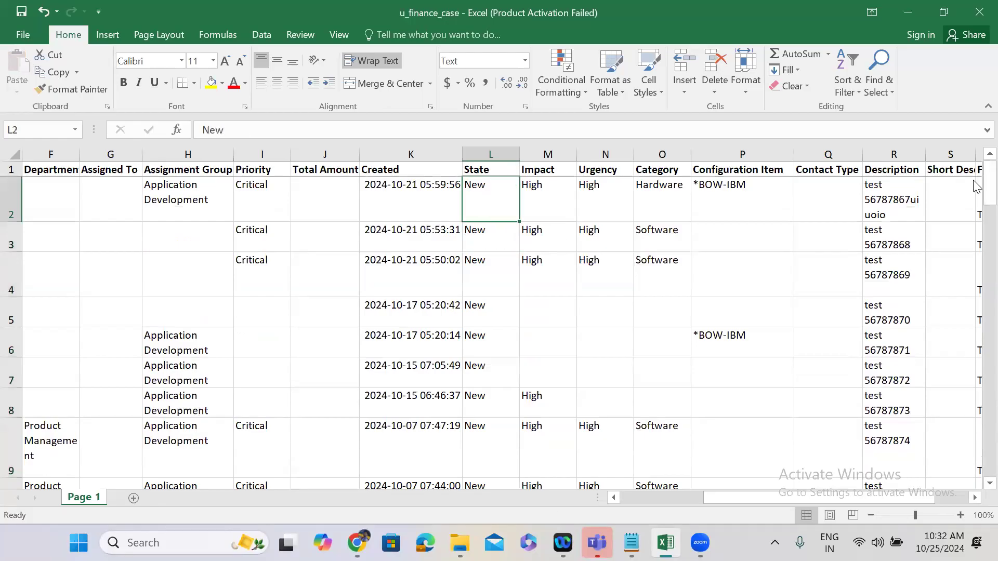
left_click_drag(976, 217, 976, 136)
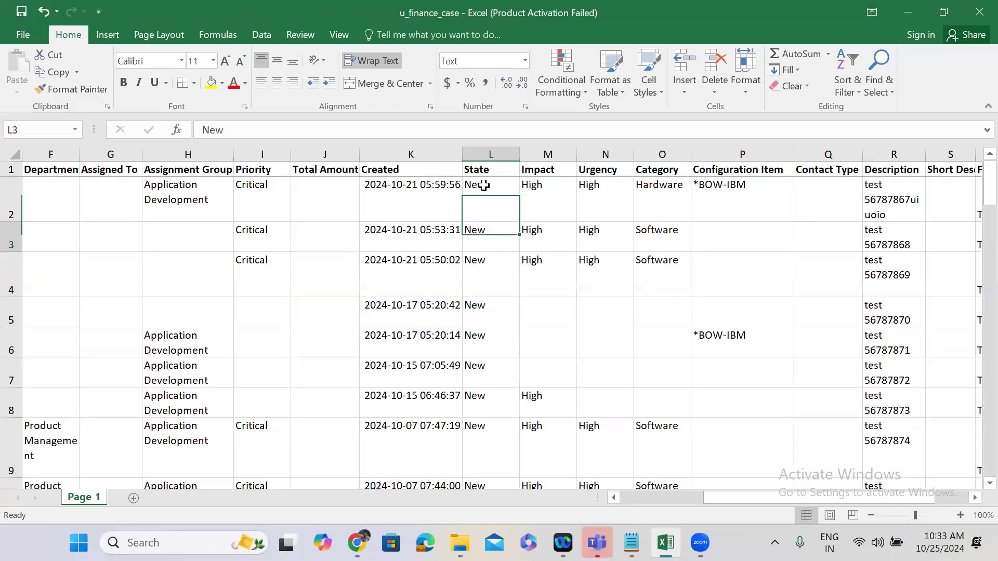
Switch to ServiceNow in Chrome and load u_finance_case.xlsx into the existing Temp Finance Case import set table.
left_click(909, 11)
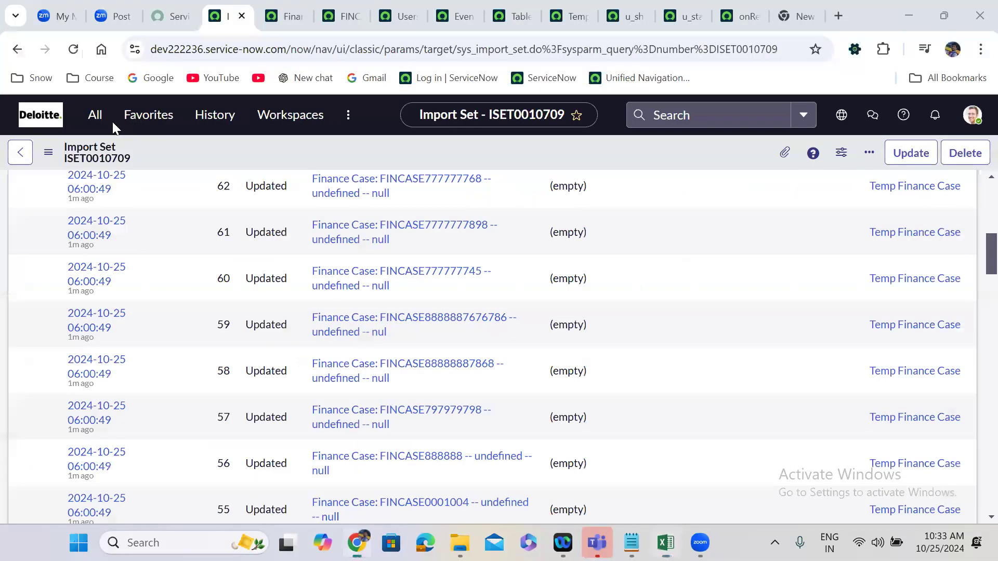
left_click(92, 124)
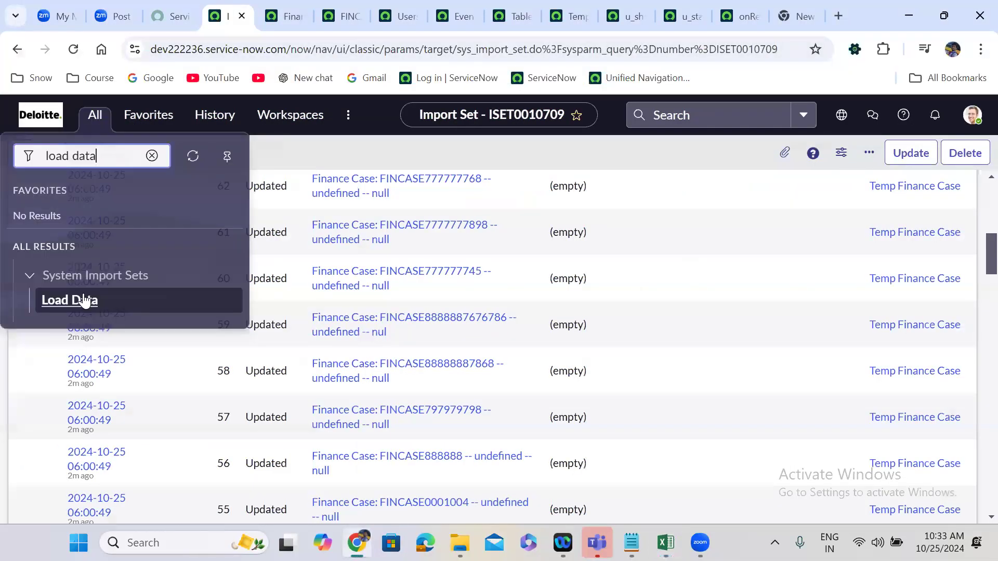
left_click(84, 297)
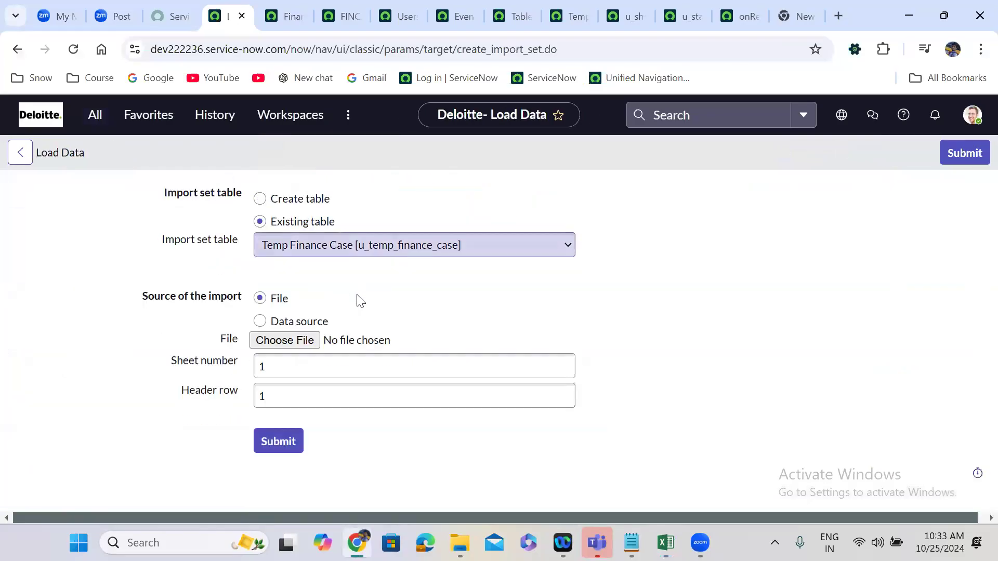
left_click(285, 340)
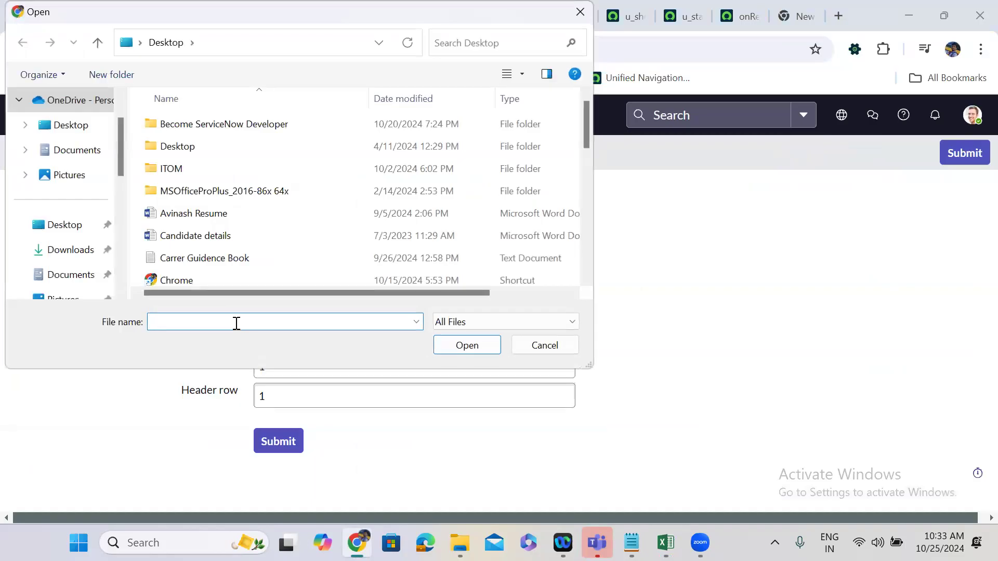
type("u_")
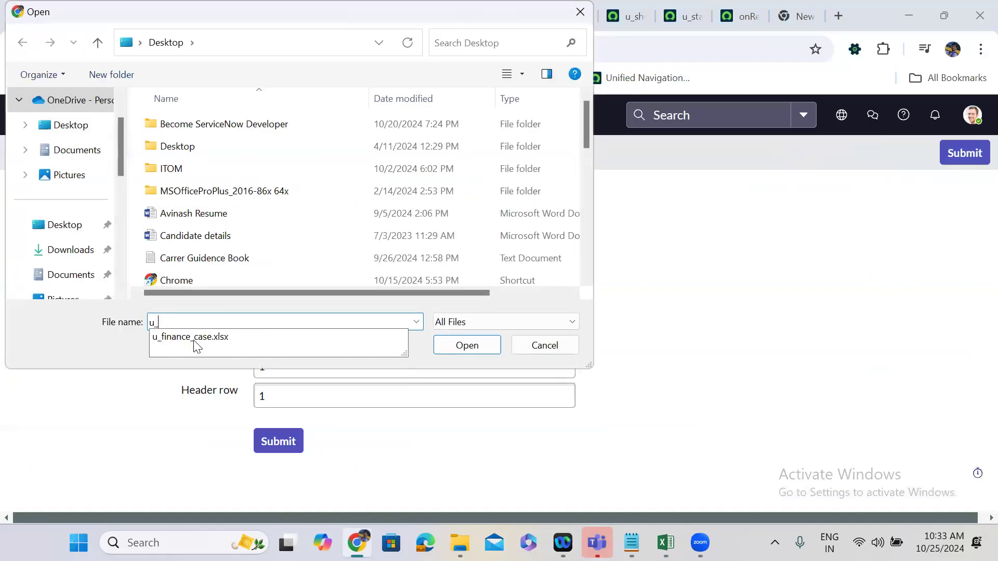
left_click(197, 336)
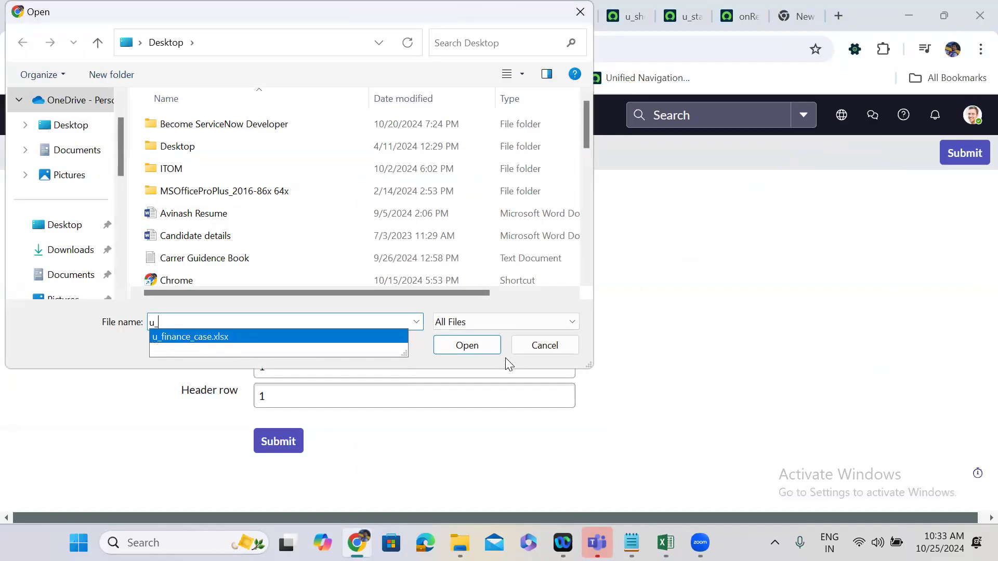
left_click(466, 346)
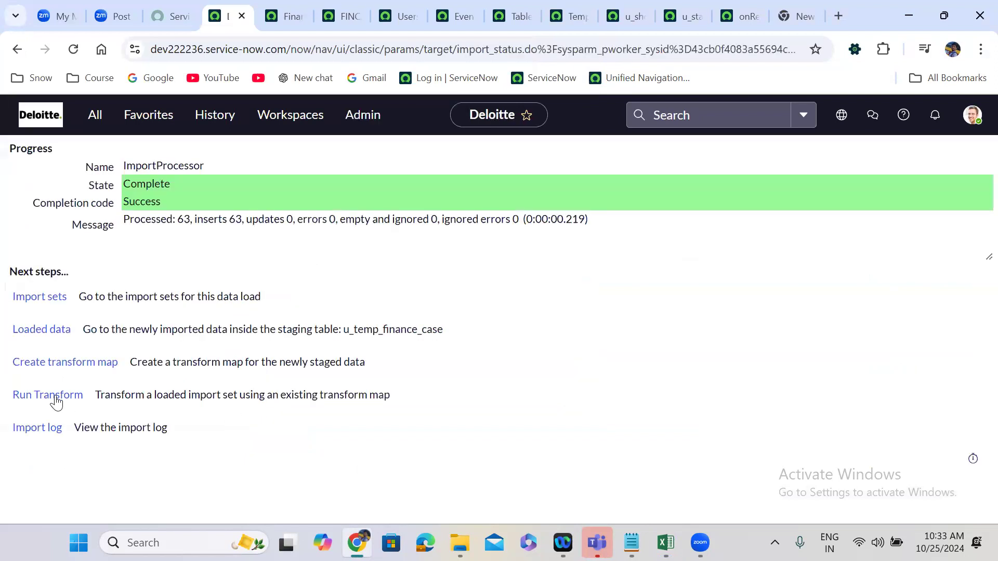
Run the Temp Finance Case transform on the newly loaded import set and review its import set rows.
left_click(56, 400)
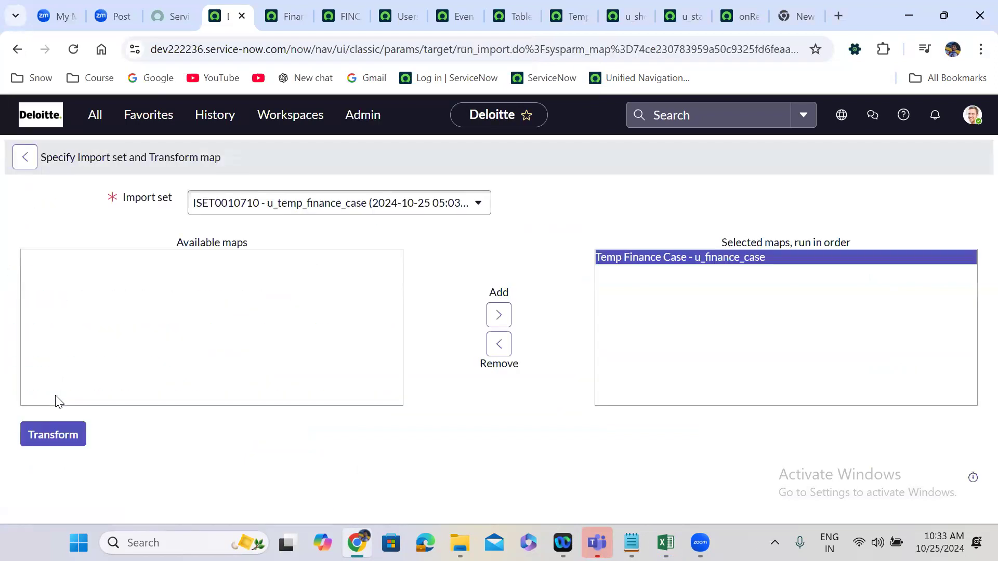
left_click(56, 425)
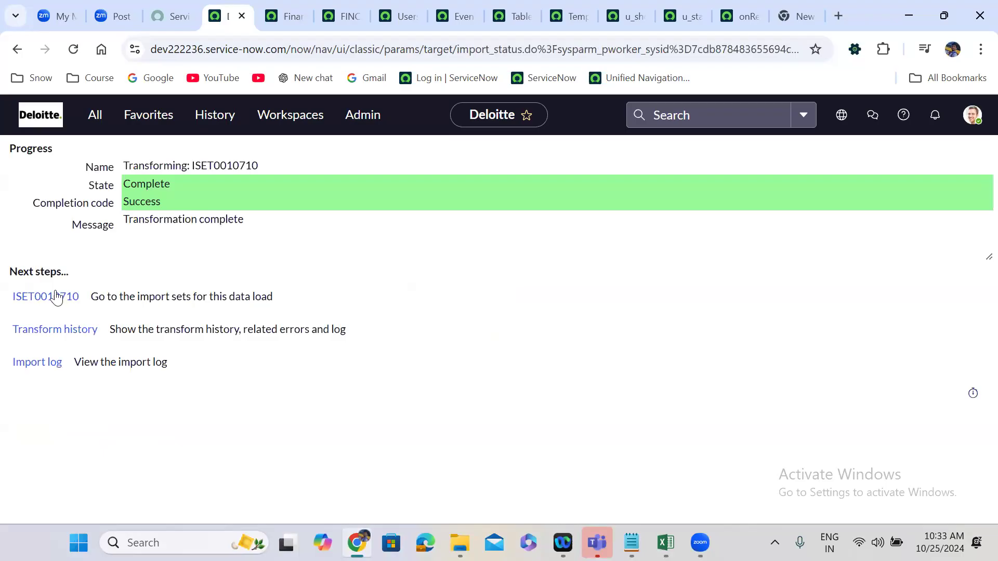
left_click(56, 297)
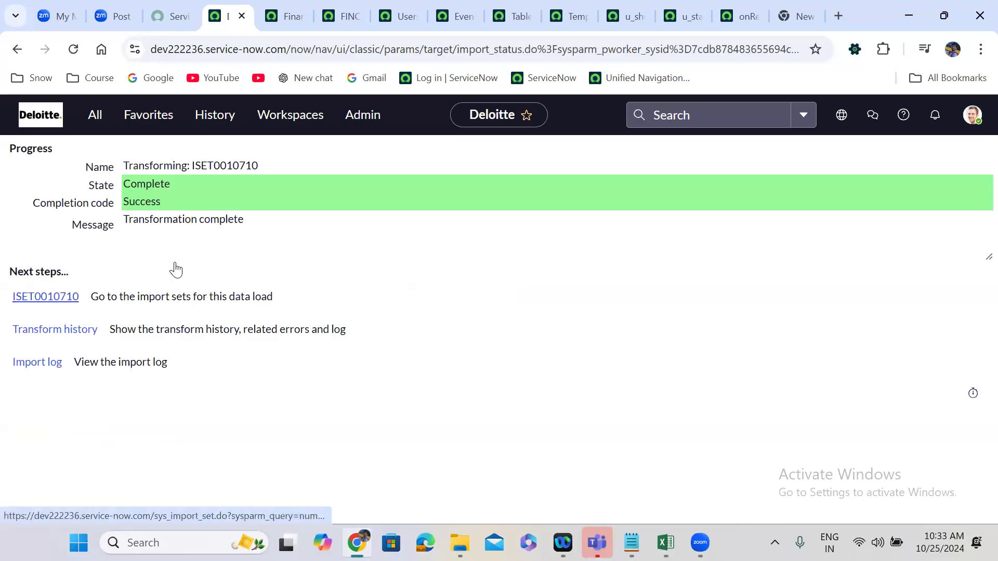
scroll(174, 263, "down", 1)
scroll(174, 262, "down", 9)
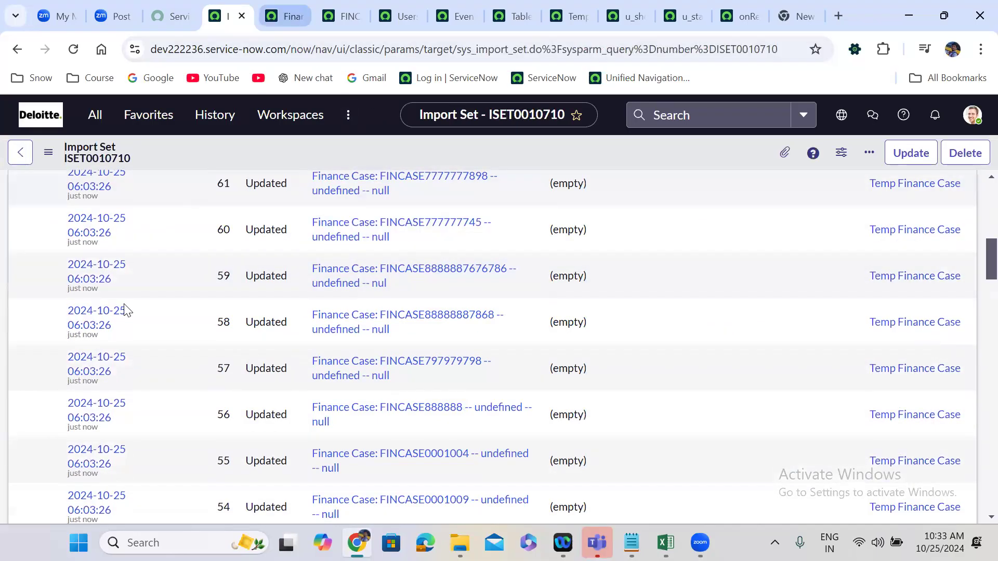
Reload the unfiltered Finance Cases list and examine the Short Description values of the updated records.
key("ctrl+Tab")
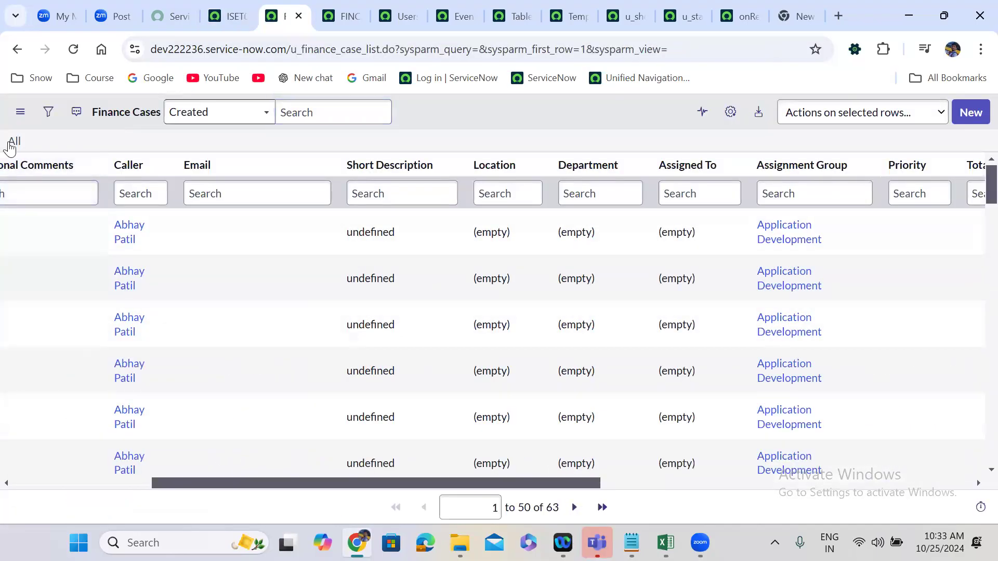
left_click(12, 142)
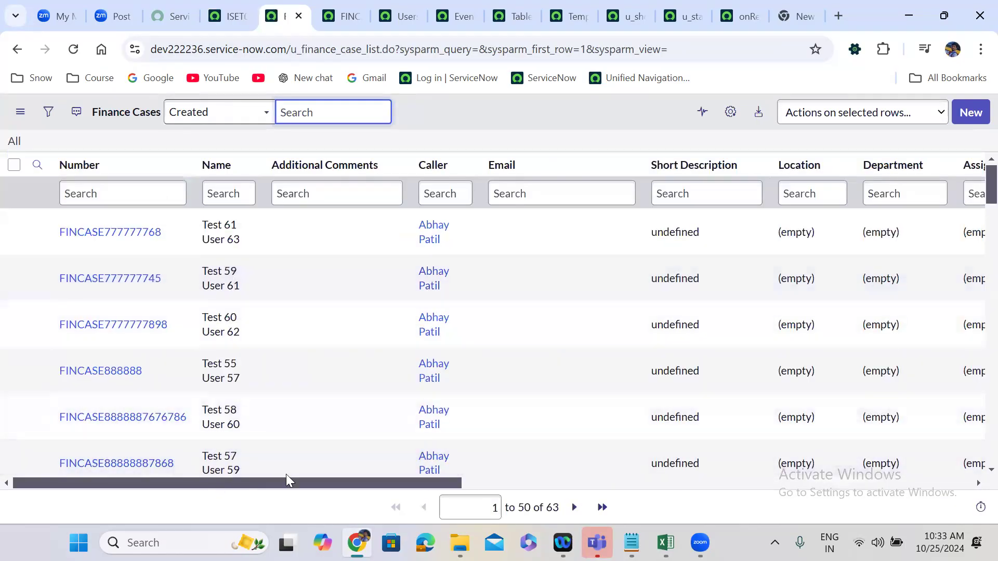
left_click_drag(286, 481, 381, 484)
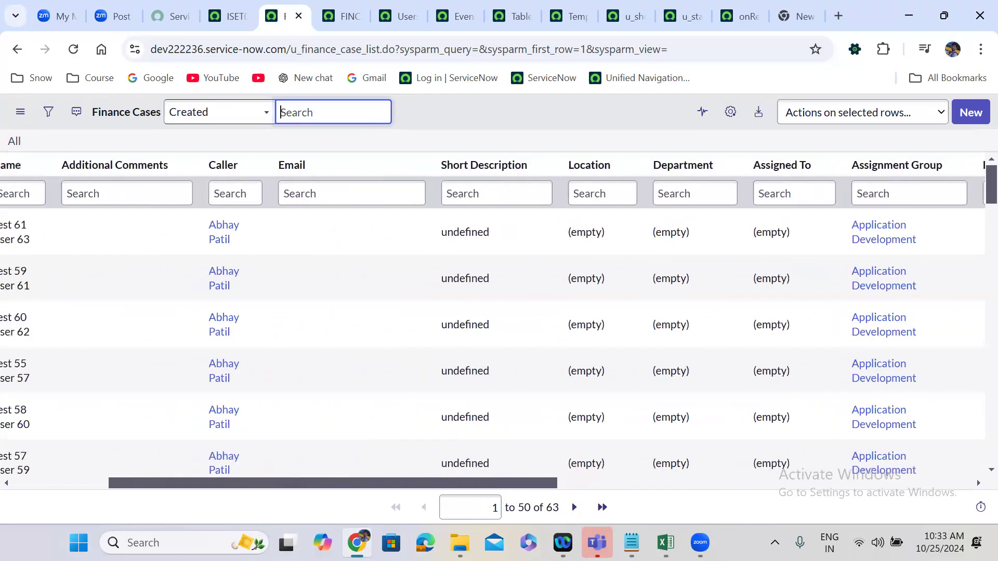
scroll(684, 317, "left", 4)
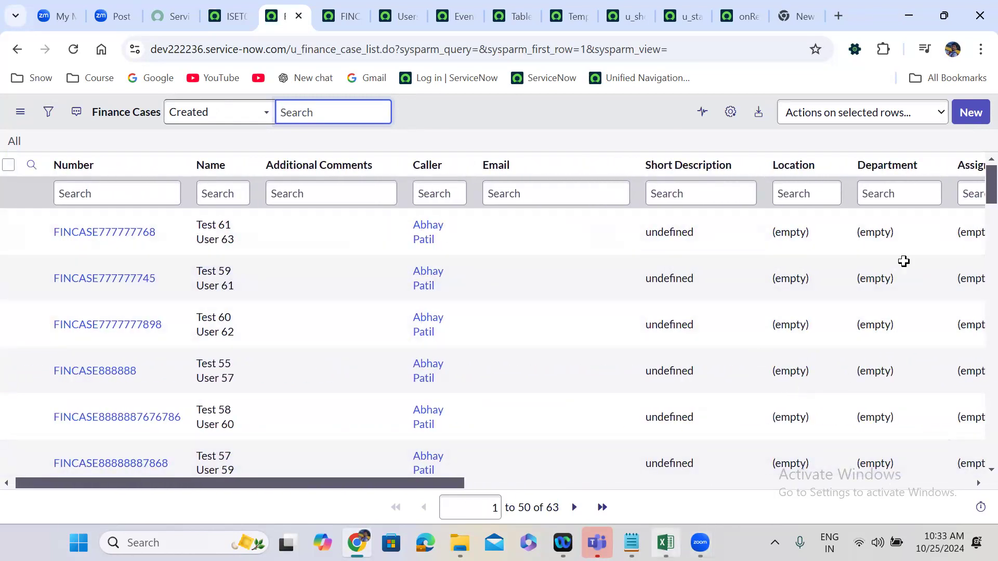
key("alt+Tab")
left_click(937, 188)
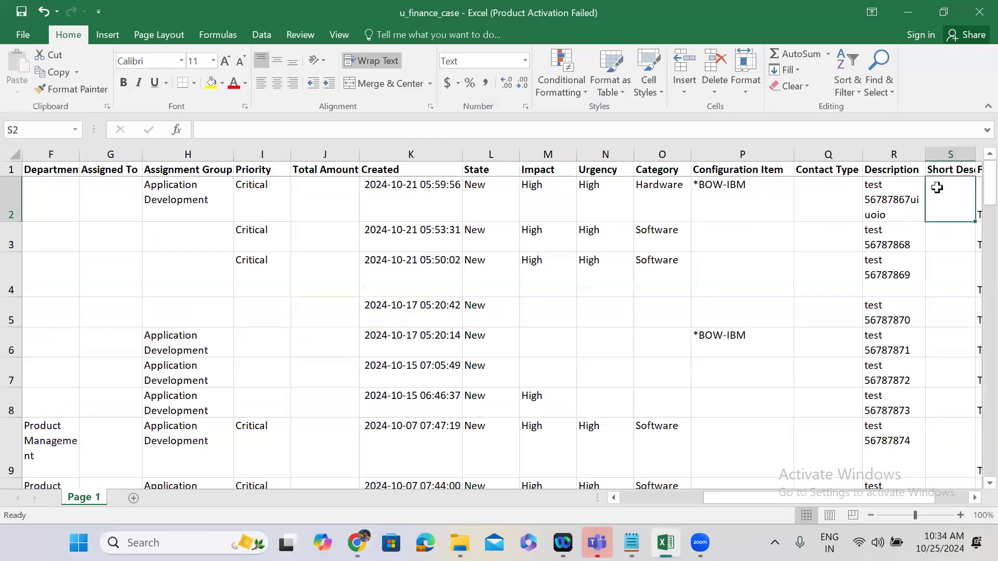
type("t")
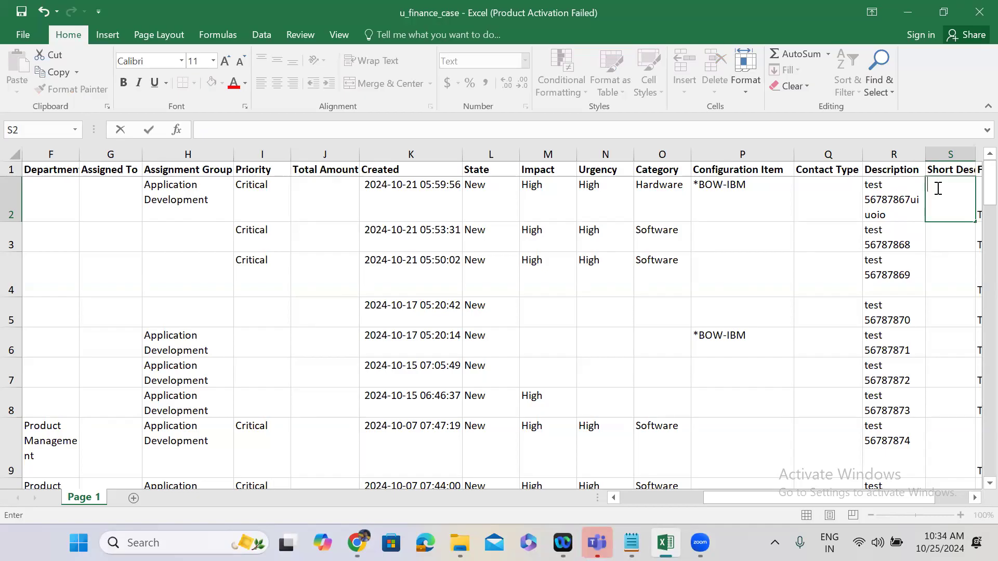
left_click(908, 12)
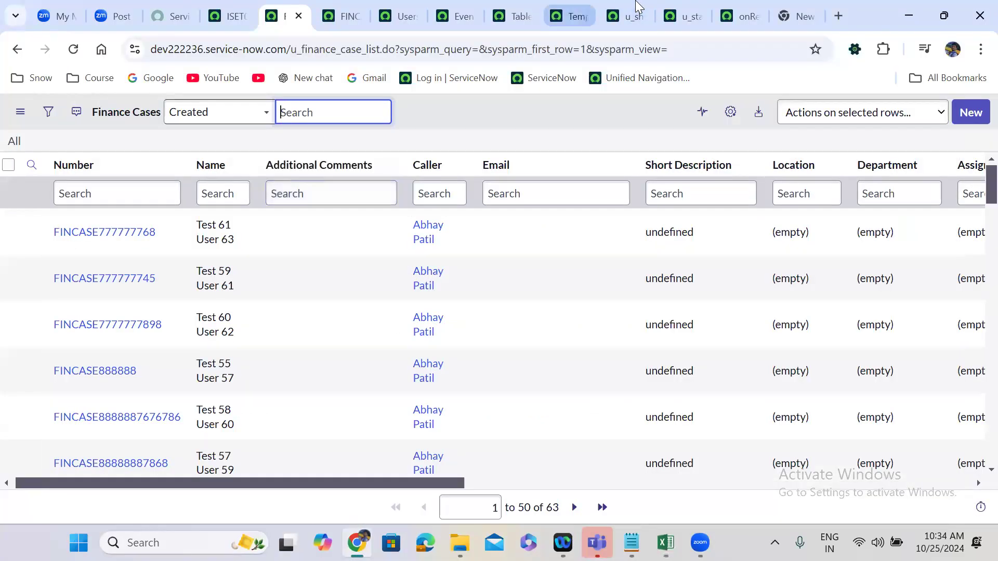
Enable Copy empty fields on the Temp Finance Case transform map and save the record.
left_click(574, 15)
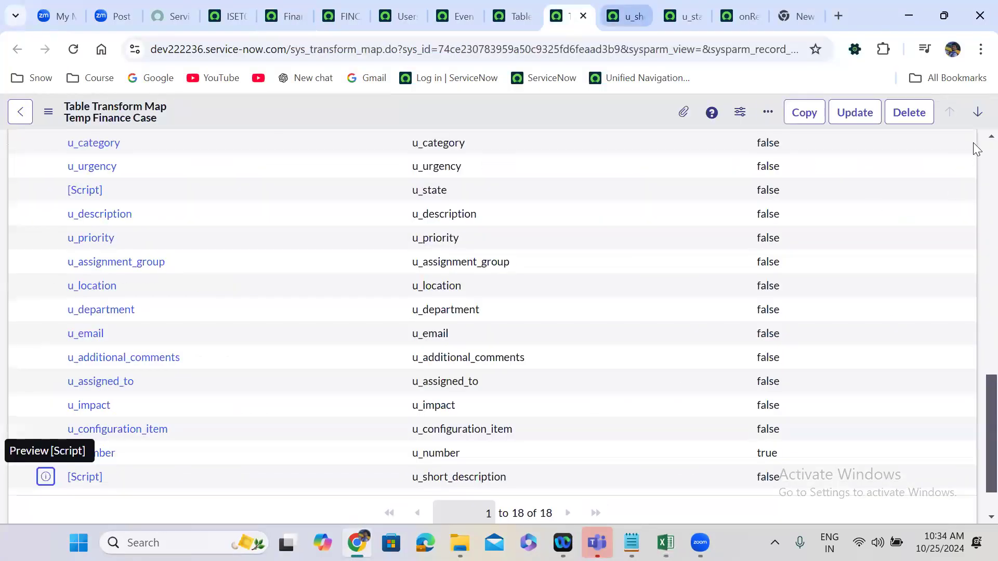
scroll(976, 146, "up", 2)
scroll(973, 141, "up", 8)
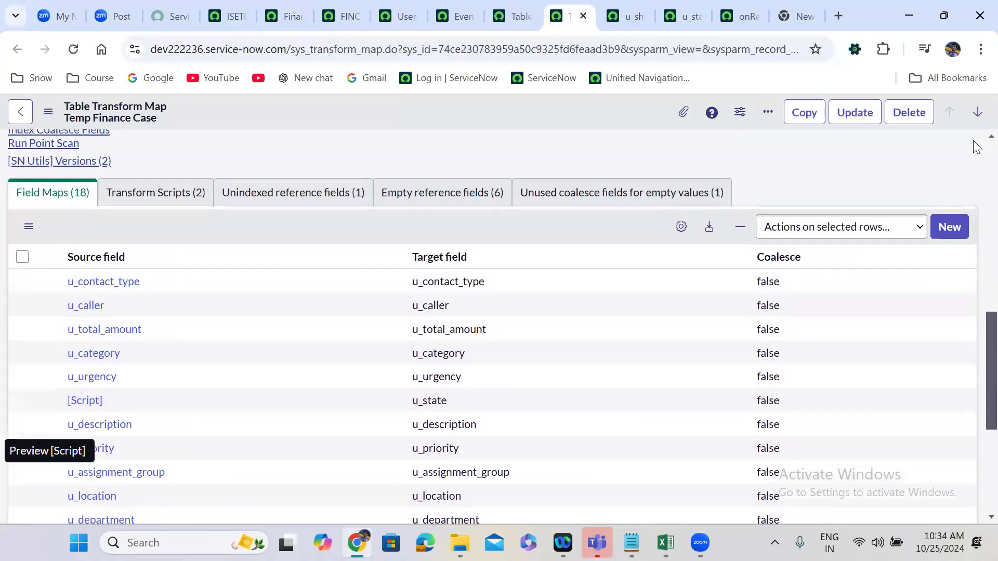
scroll(976, 147, "up", 5)
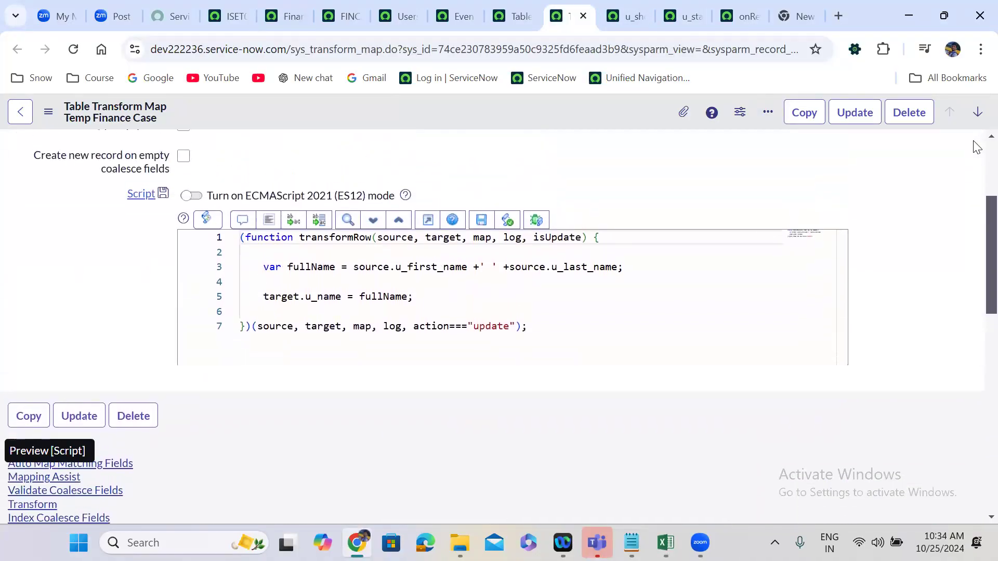
left_click(184, 275)
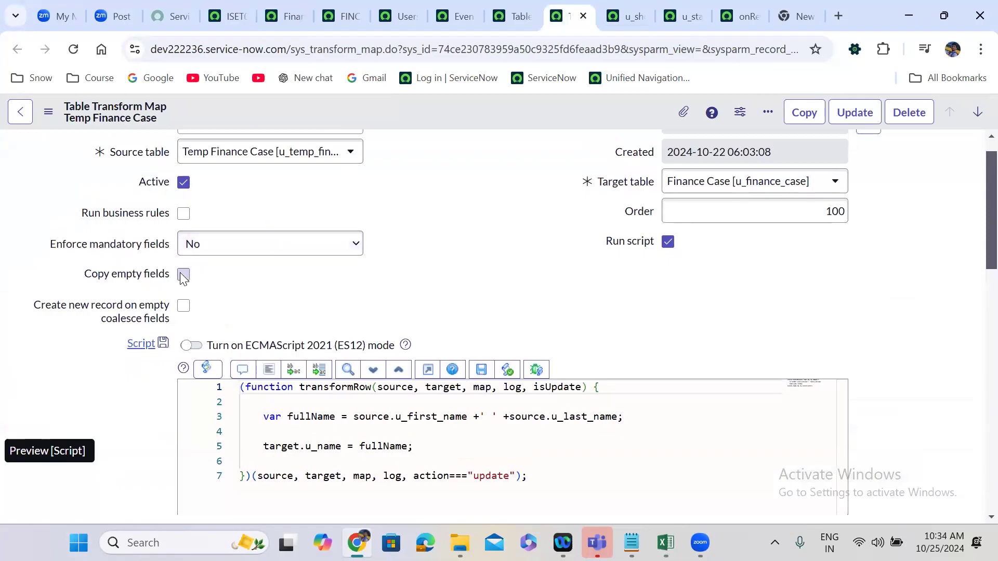
right_click(411, 123)
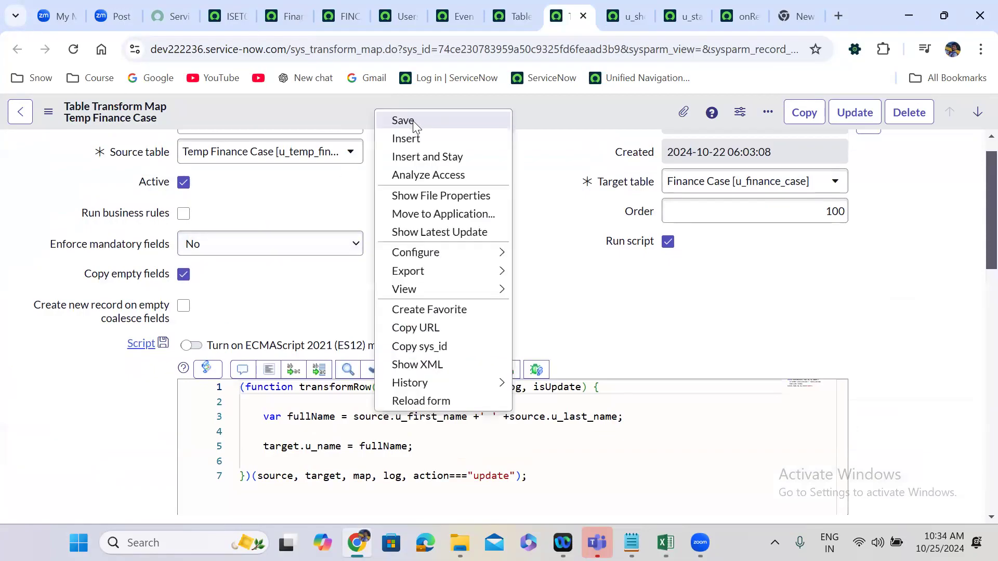
left_click(412, 121)
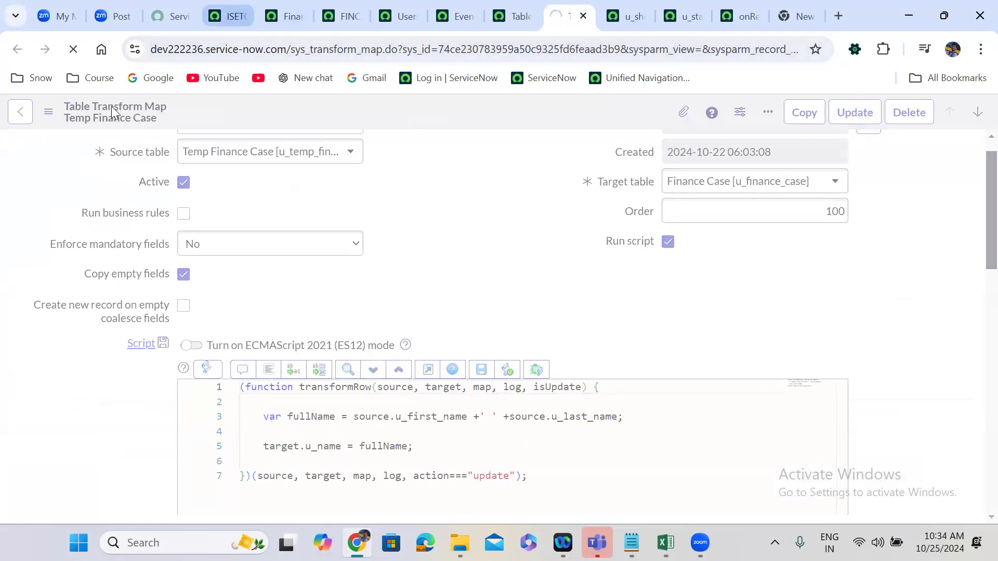
Load u_finance_case.xlsx from the Desktop into the existing Temp Finance Case import set table, using sheet 1 and header row 1.
left_click(227, 16)
left_click(95, 116)
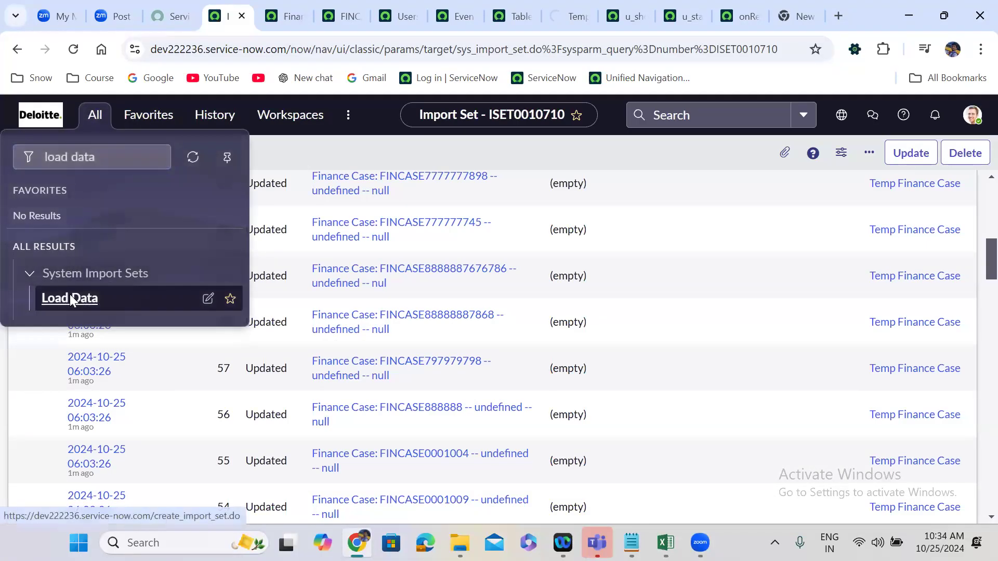
left_click(70, 299)
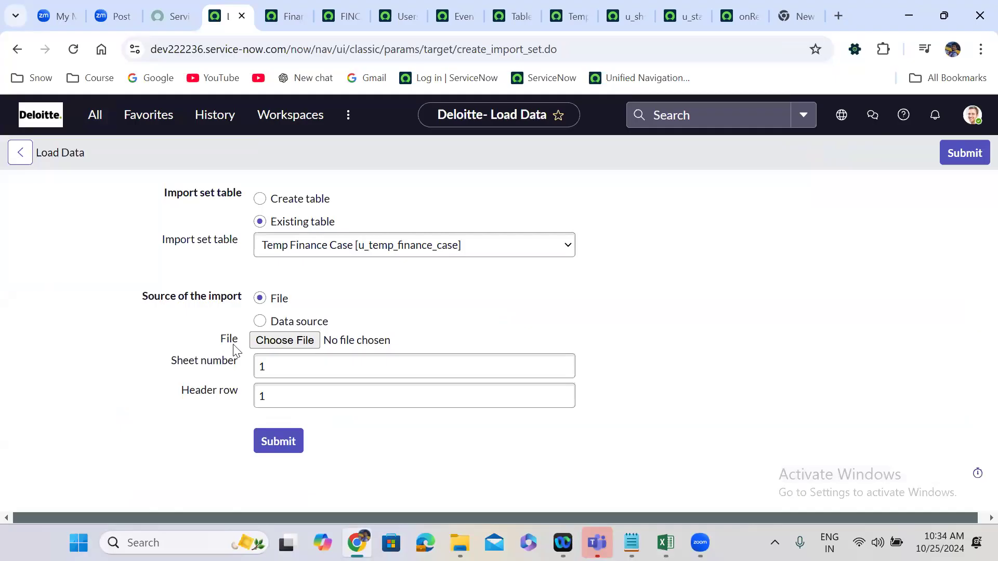
left_click(308, 346)
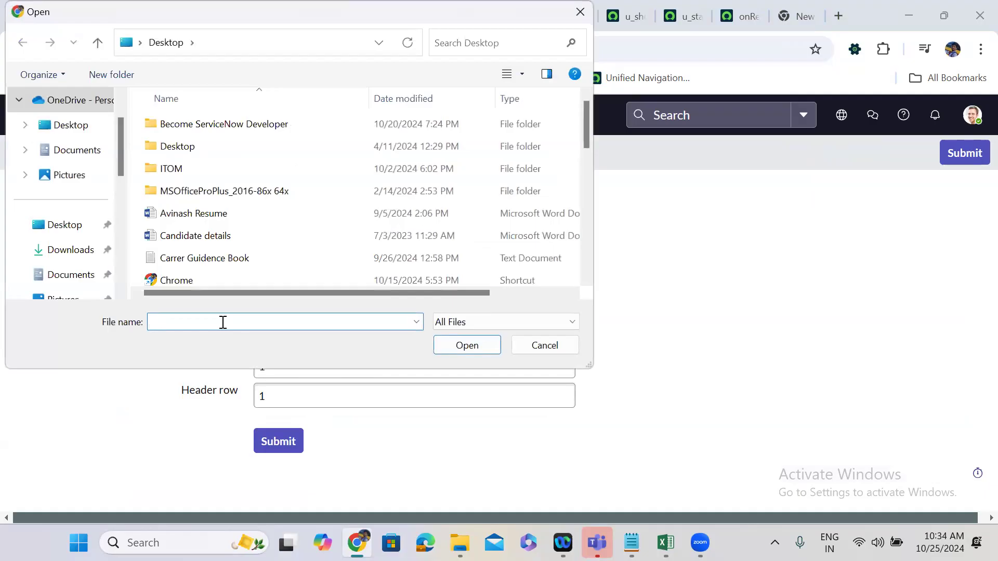
type("u")
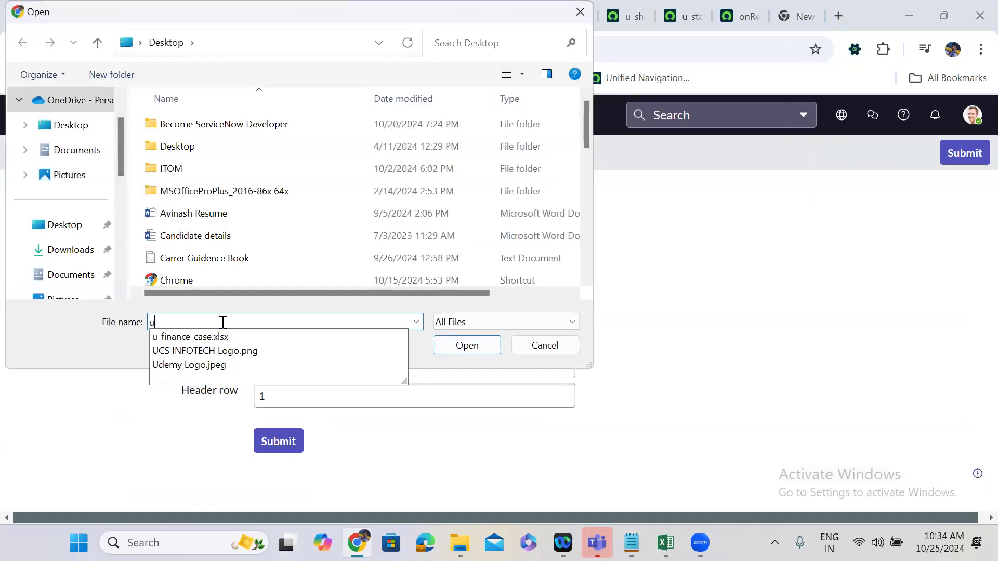
type("_")
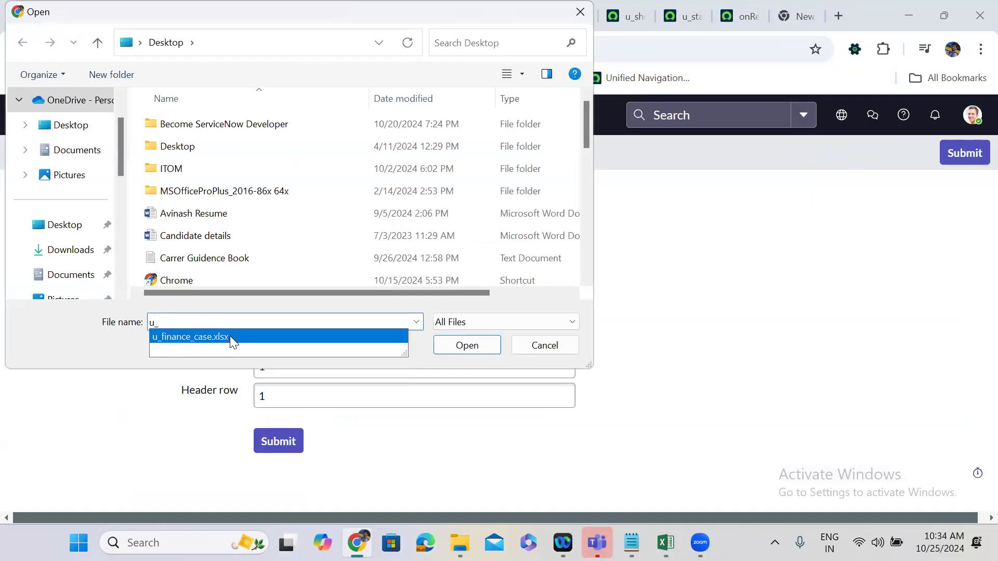
left_click(230, 337)
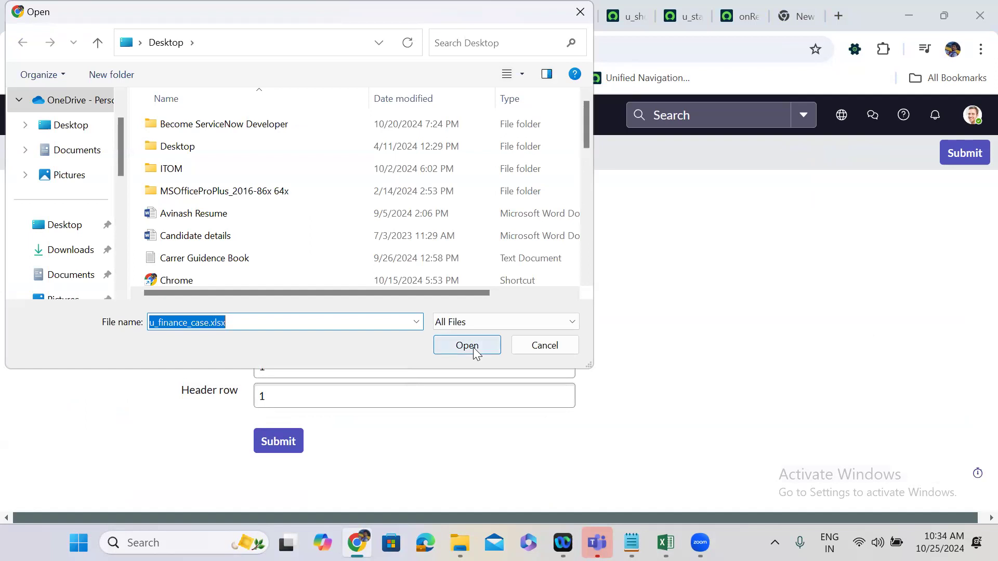
left_click(473, 348)
left_click(279, 442)
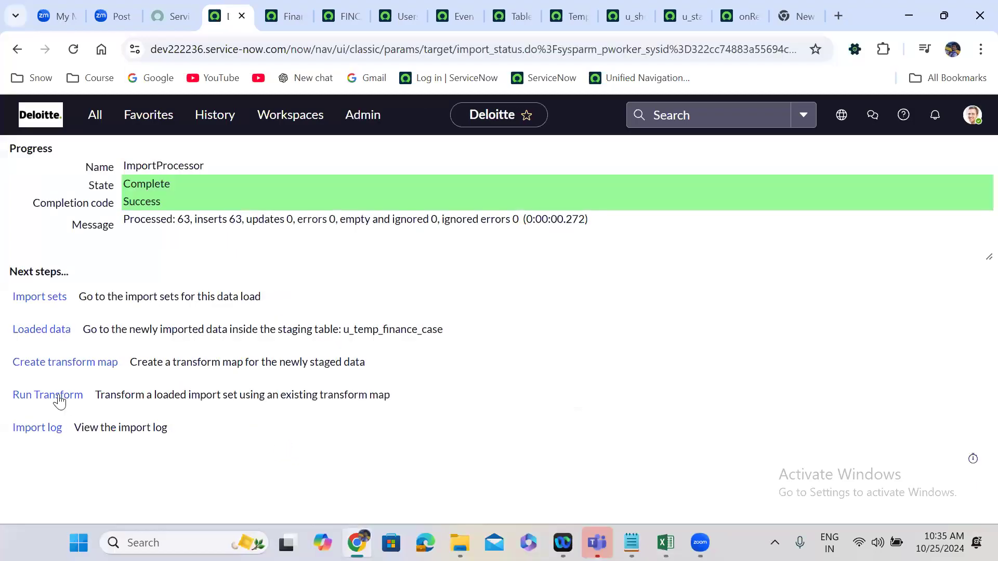
Run the Temp Finance Case transform on the newly loaded data and review the target records in its import set rows.
left_click(48, 395)
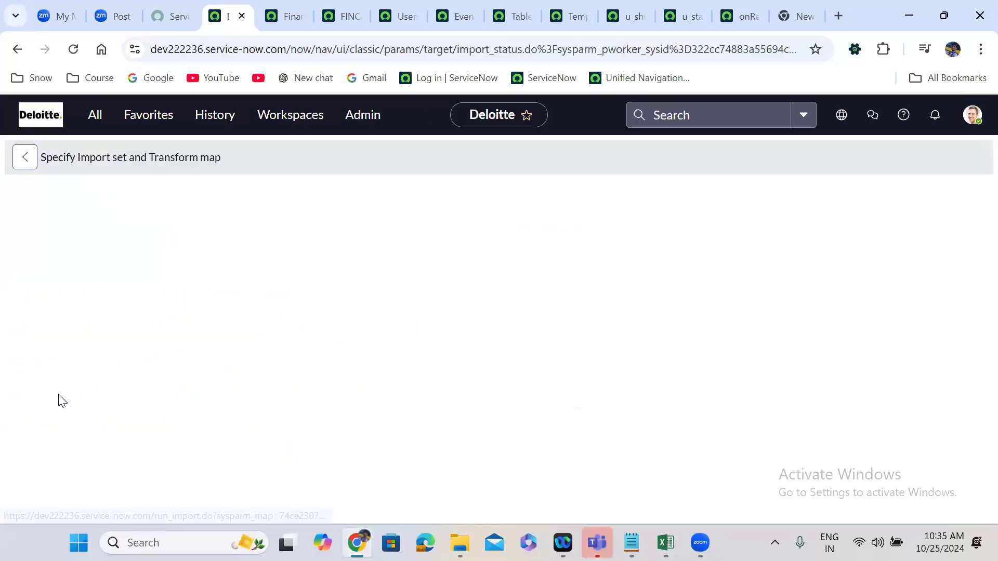
left_click(56, 436)
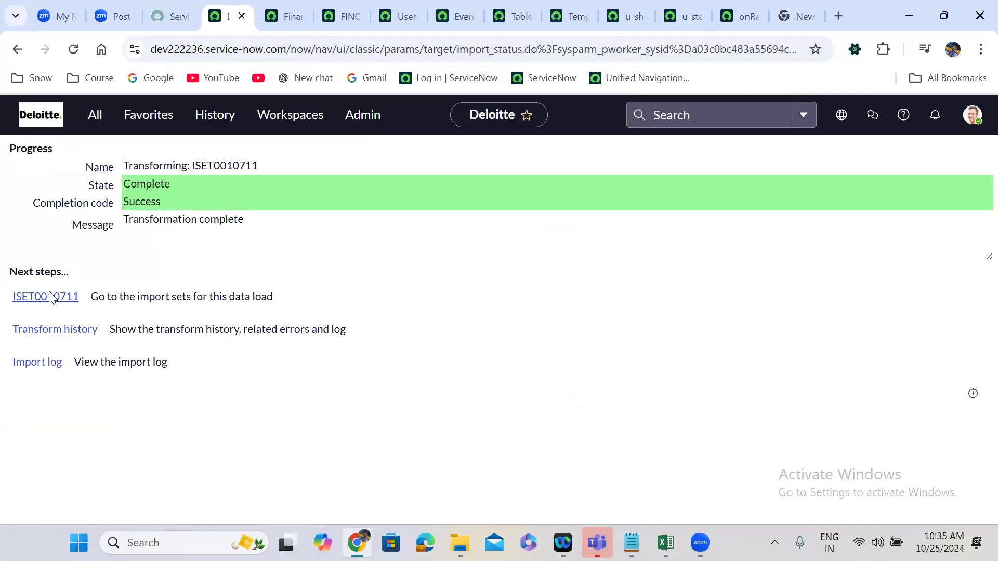
left_click(51, 297)
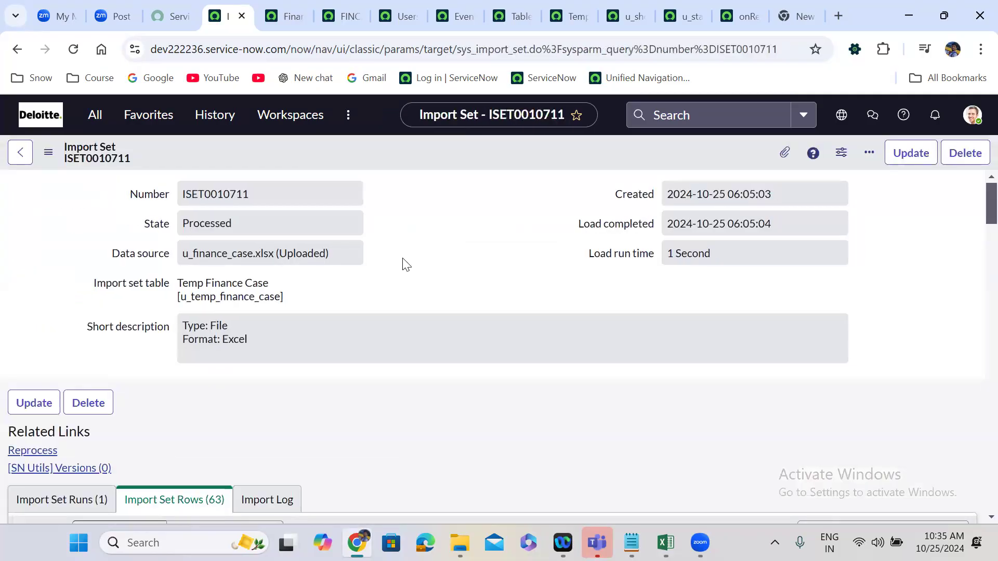
scroll(406, 264, "down", 8)
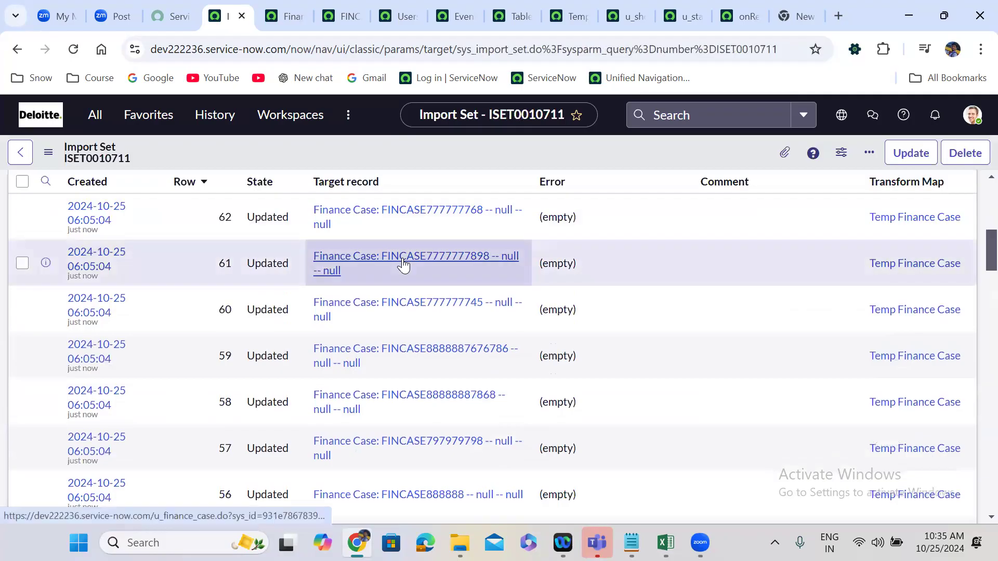
scroll(402, 258, "up", 1)
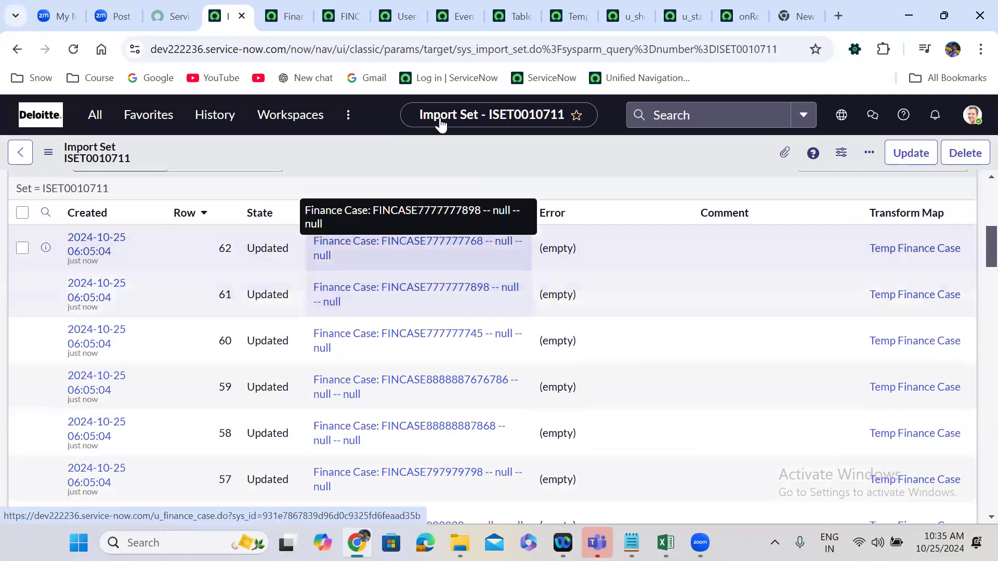
Reload the unfiltered Finance Cases list and examine the Short Description column of the updated records.
left_click(289, 16)
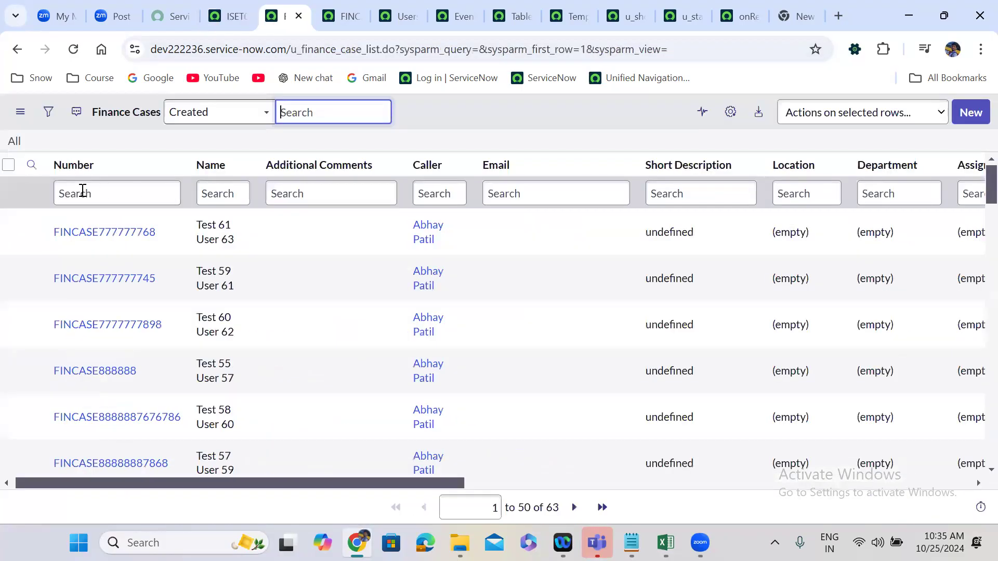
left_click(14, 142)
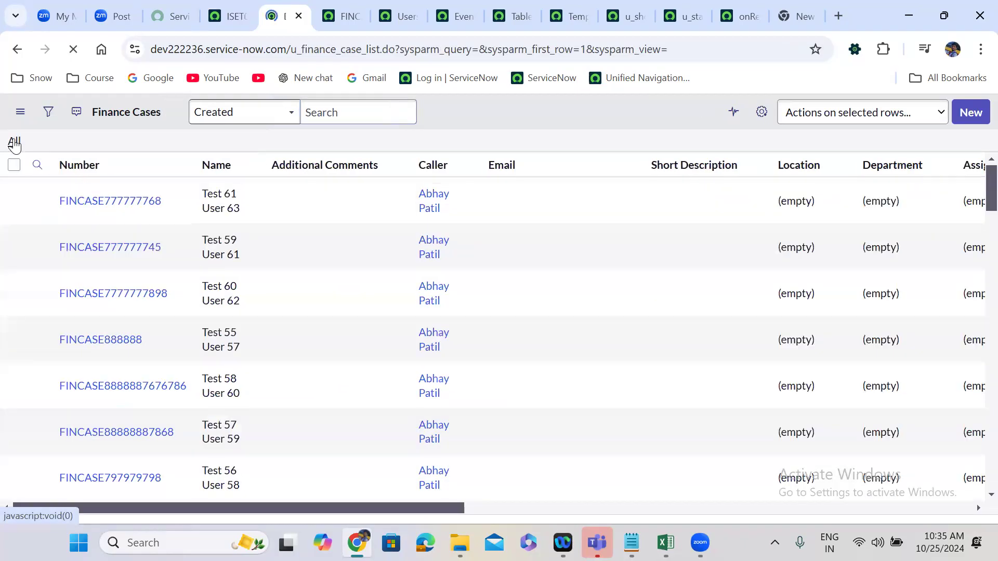
scroll(369, 499, "right", 7)
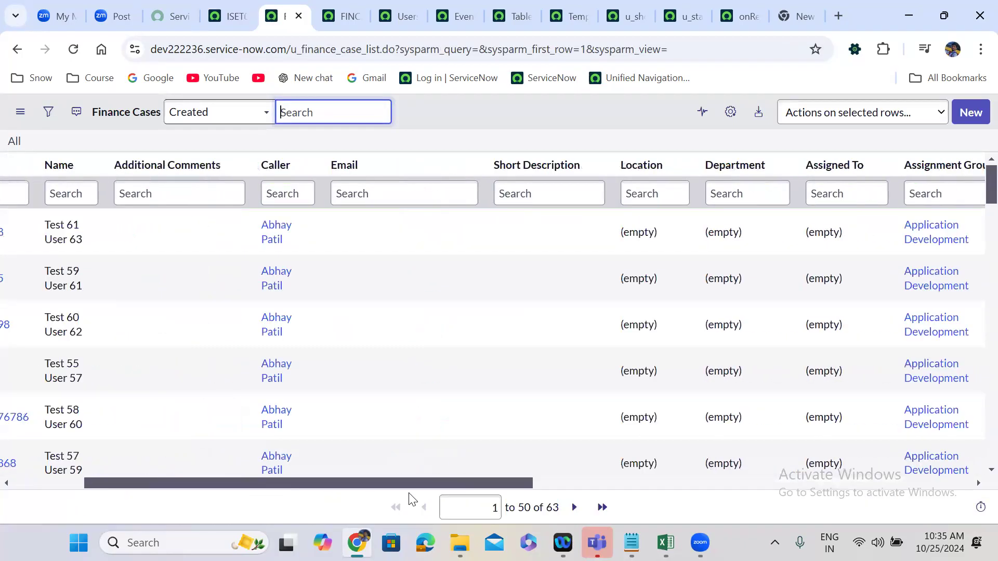
scroll(390, 498, "left", 2)
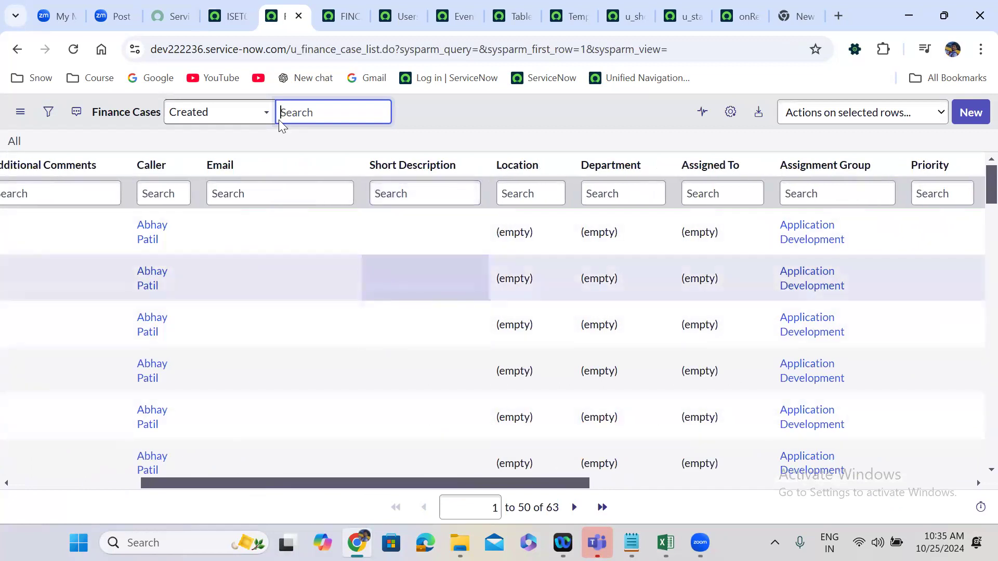
Switch to the u_finance_case workbook in Excel and clear the Number value in cell A2.
left_click(570, 5)
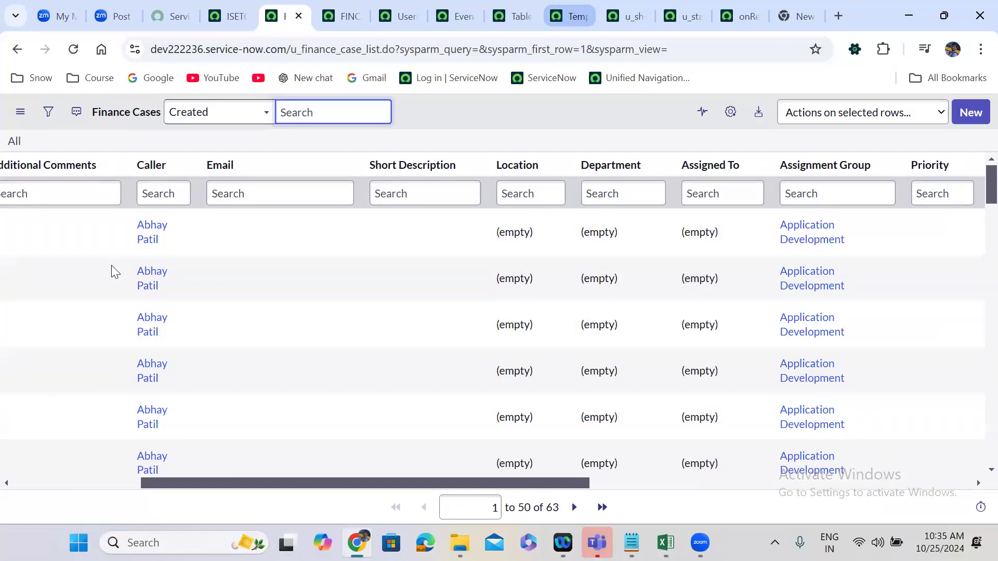
left_click(718, 377)
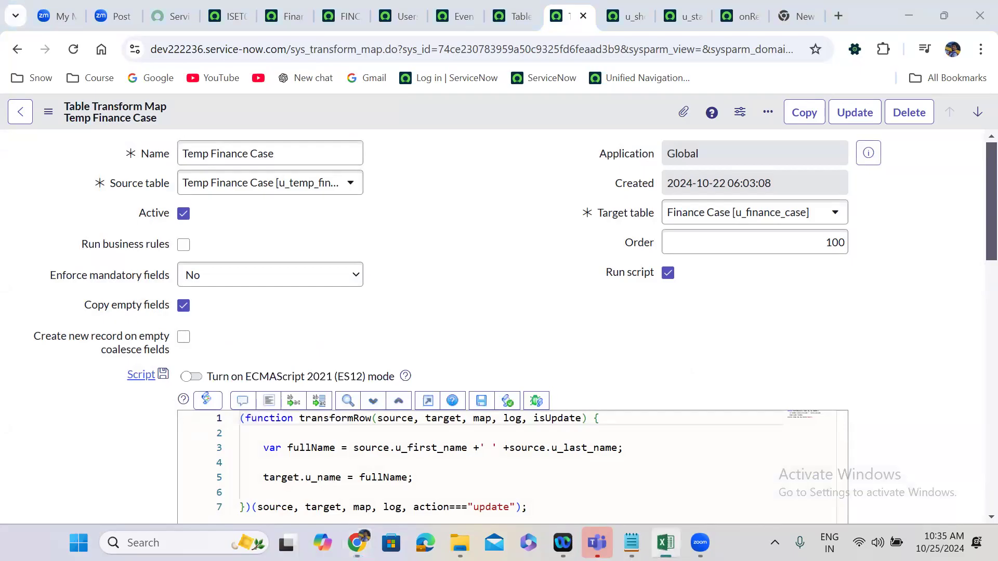
left_click(665, 543)
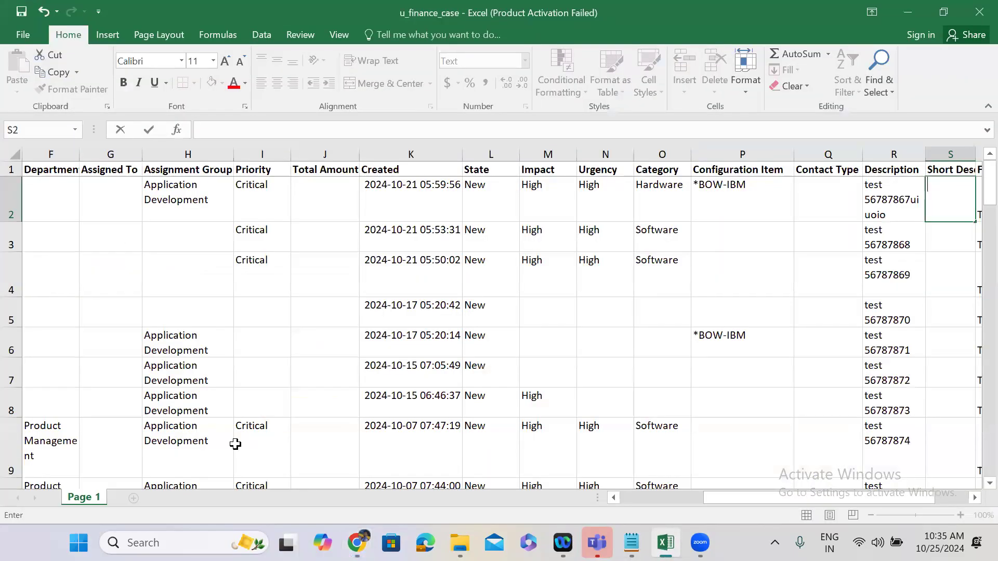
scroll(58, 202, "left", 3)
left_click(58, 201)
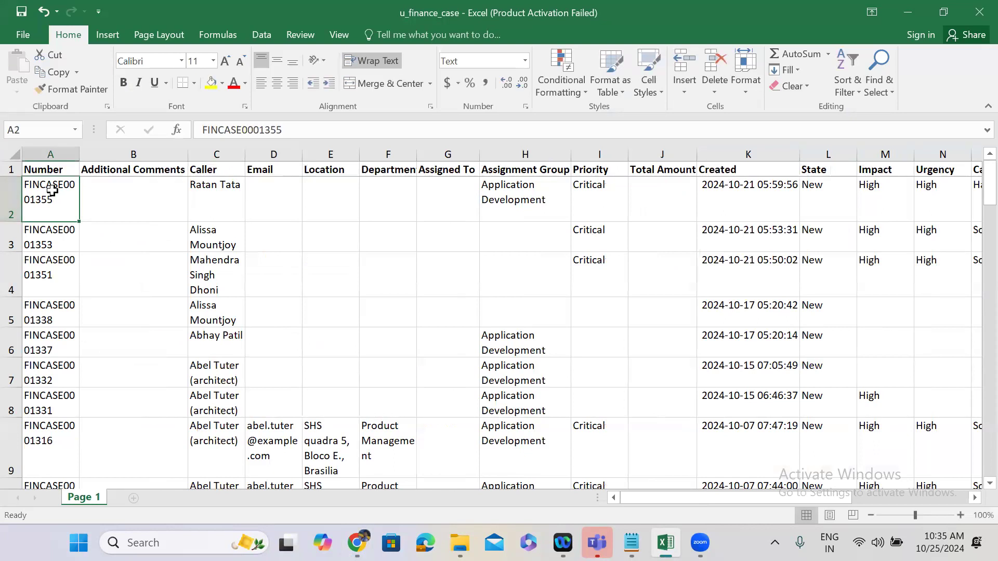
key("Delete")
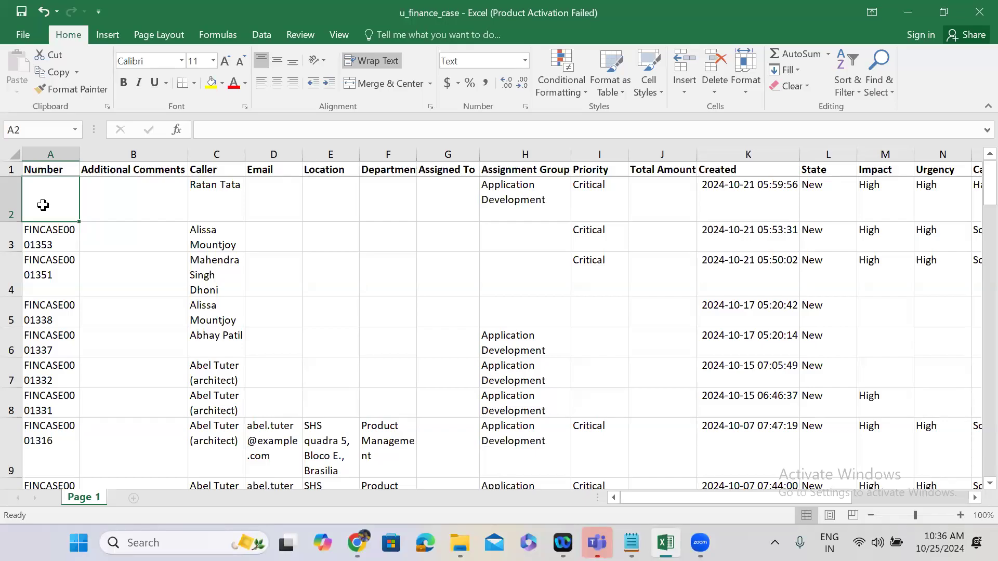
left_click(43, 205, "ctrl")
left_click(44, 205)
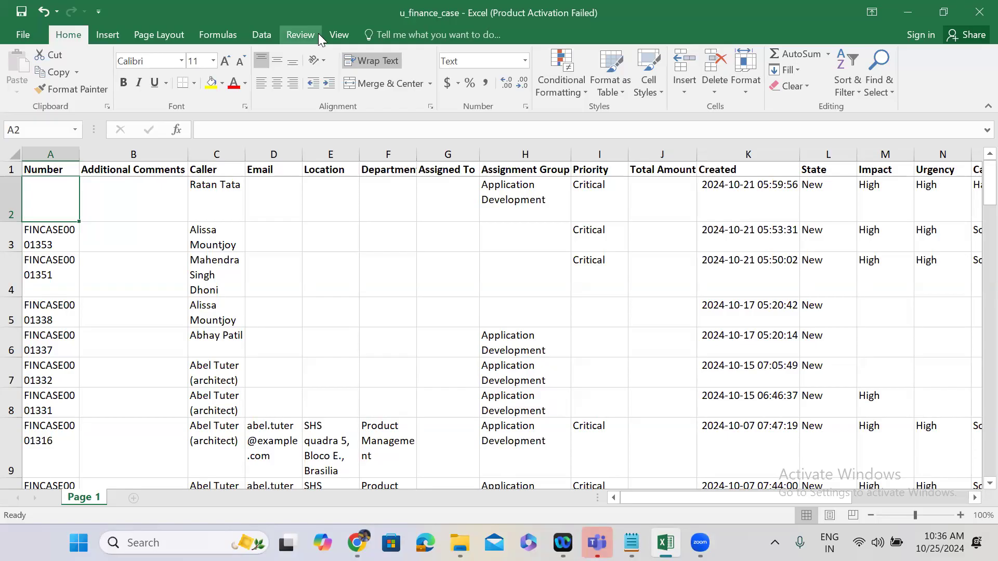
Switch to ServiceNow in Chrome, enable Create new record on empty coalesce fields on the Temp Finance Case transform map, and save it.
key("alt+Tab")
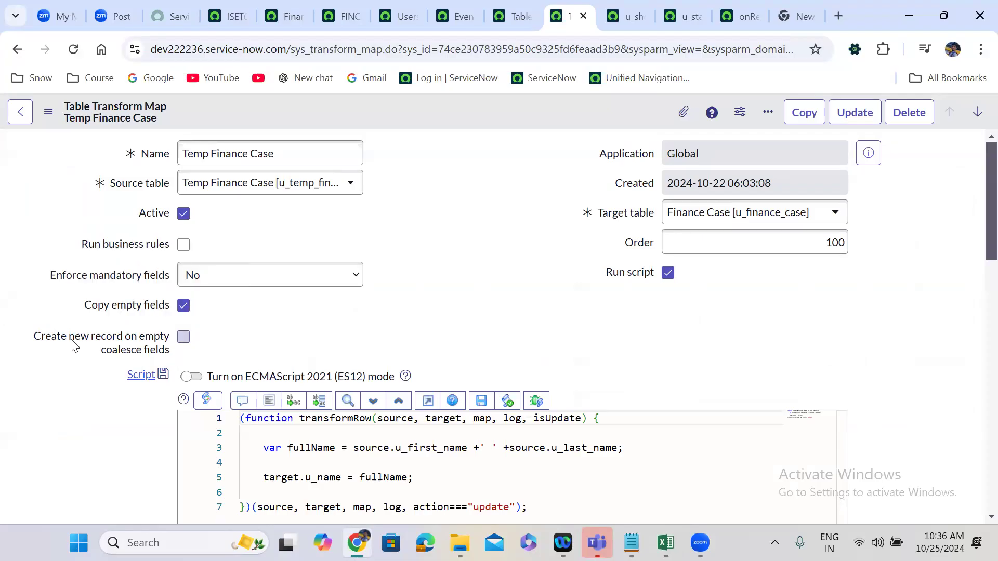
left_click(184, 340)
right_click(450, 119)
left_click(472, 130)
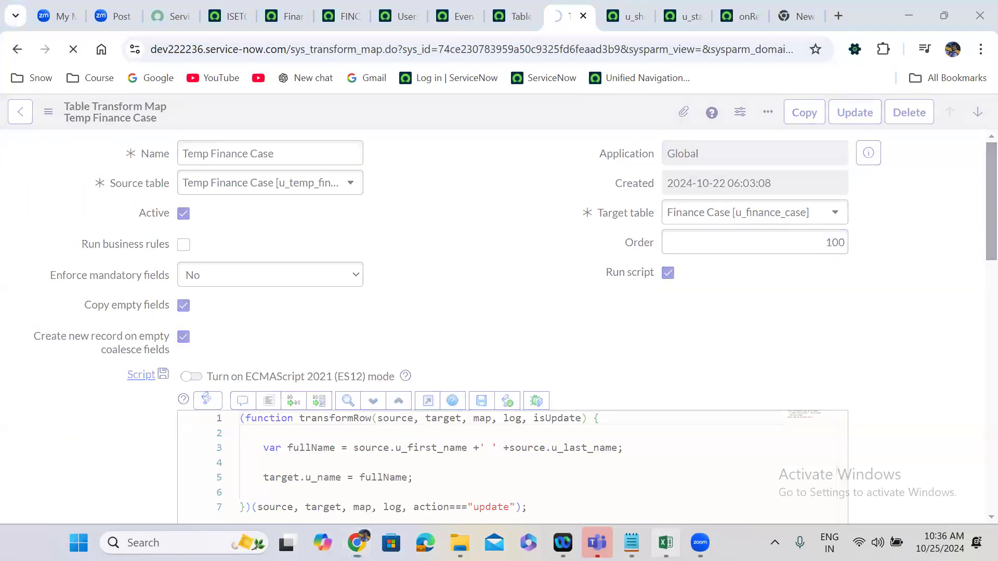
Check the u_finance_case workbook in Excel, and open the Load Data form in ServiceNow.
left_click(666, 543)
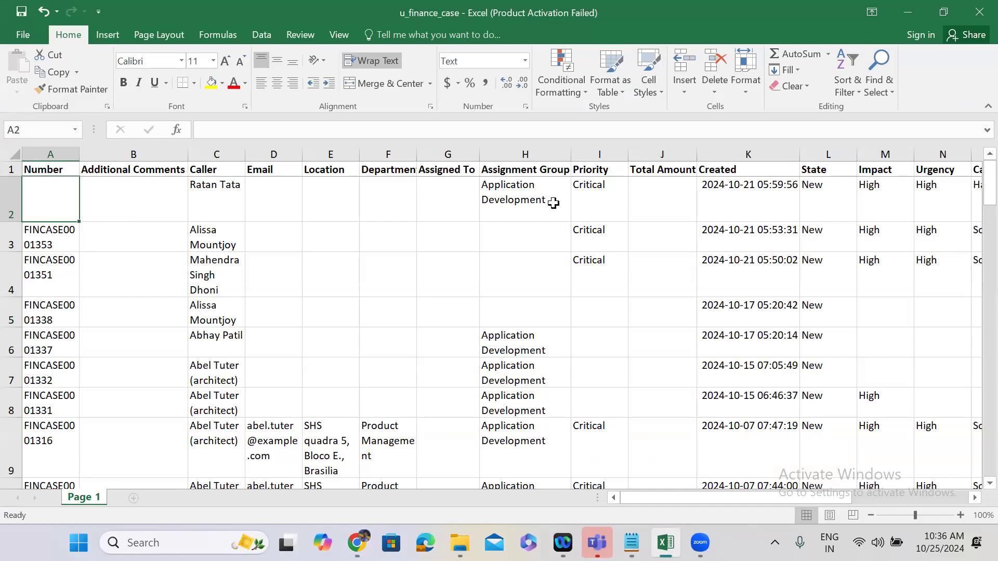
left_click(908, 12)
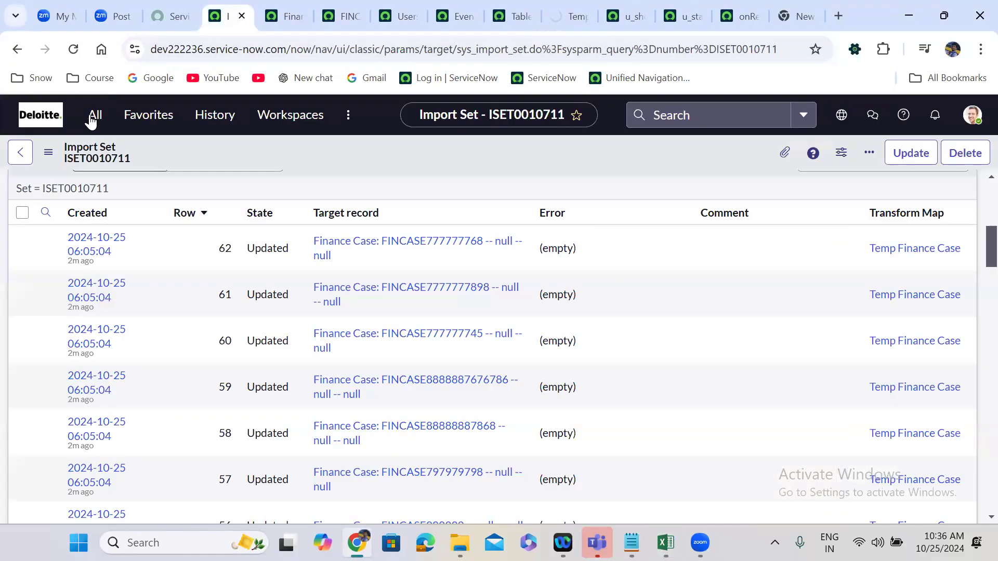
left_click(91, 121)
triple_click(102, 161)
type("lo")
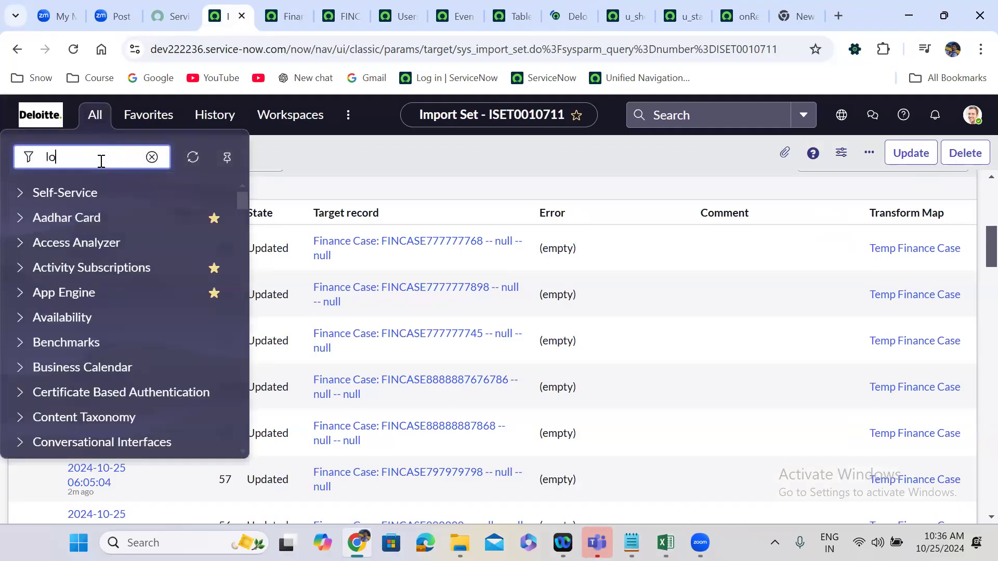
type("ad data")
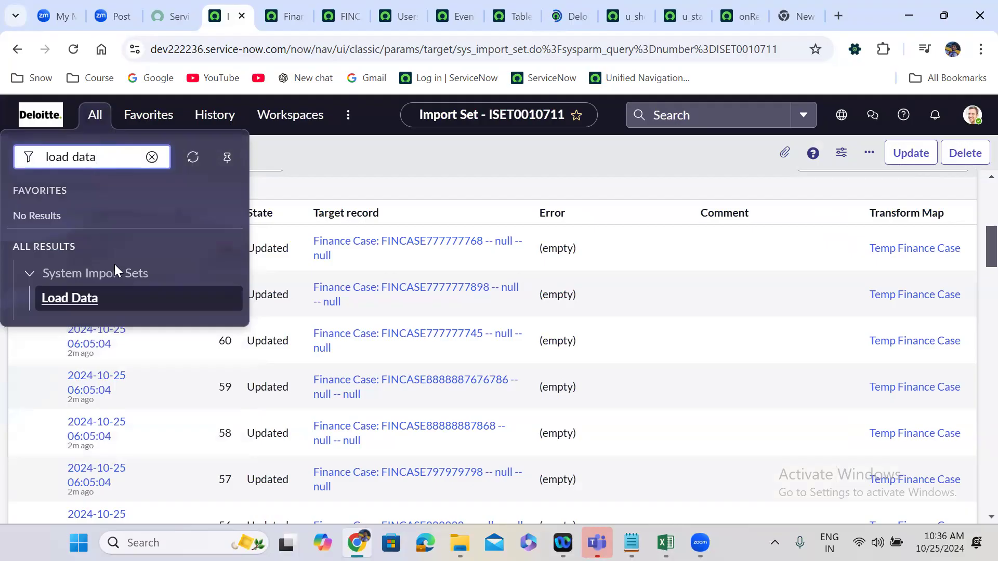
left_click(73, 301)
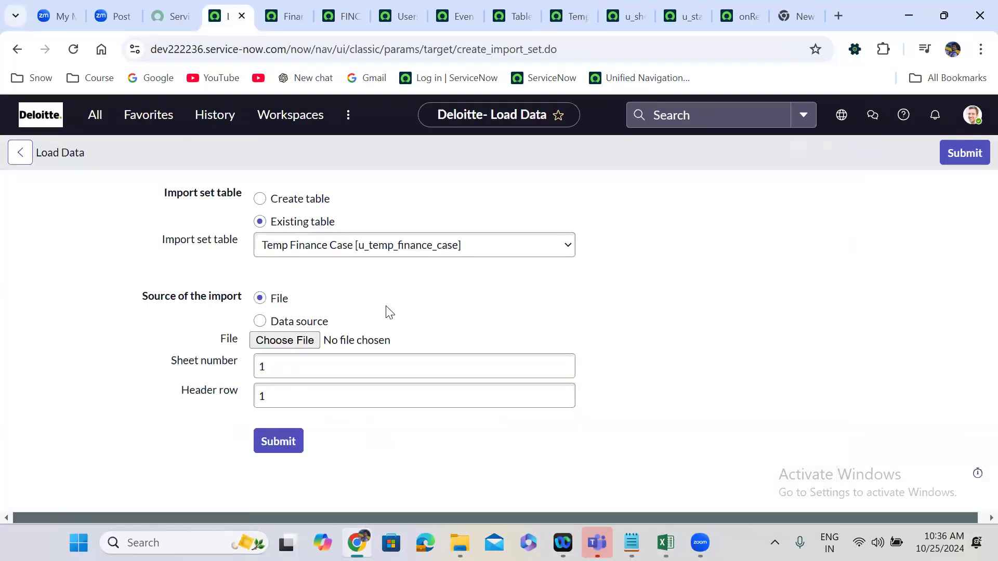
Load u_finance_case.xlsx into the existing Temp Finance Case import set table, using sheet 1 and header row 1.
left_click(313, 341)
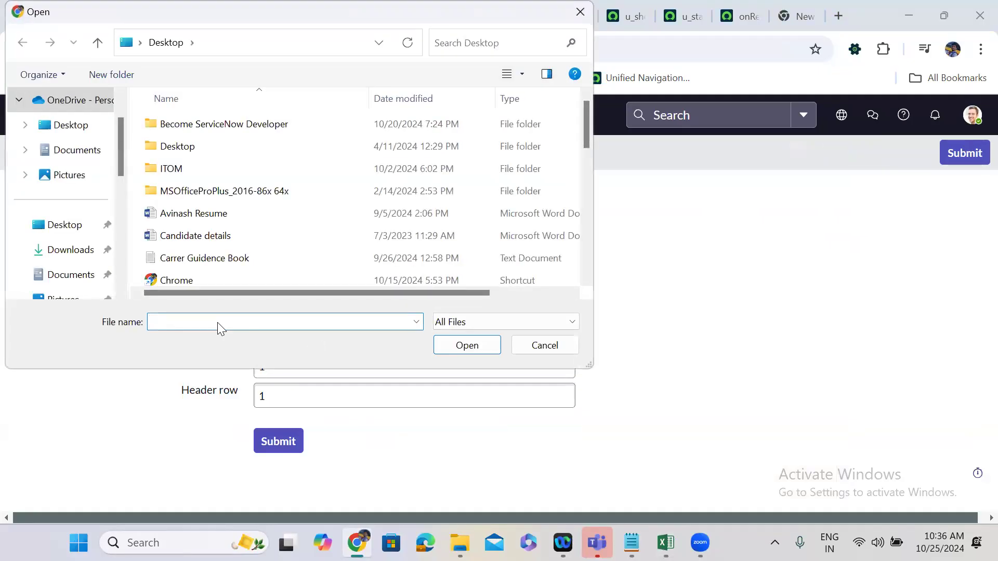
type("u_")
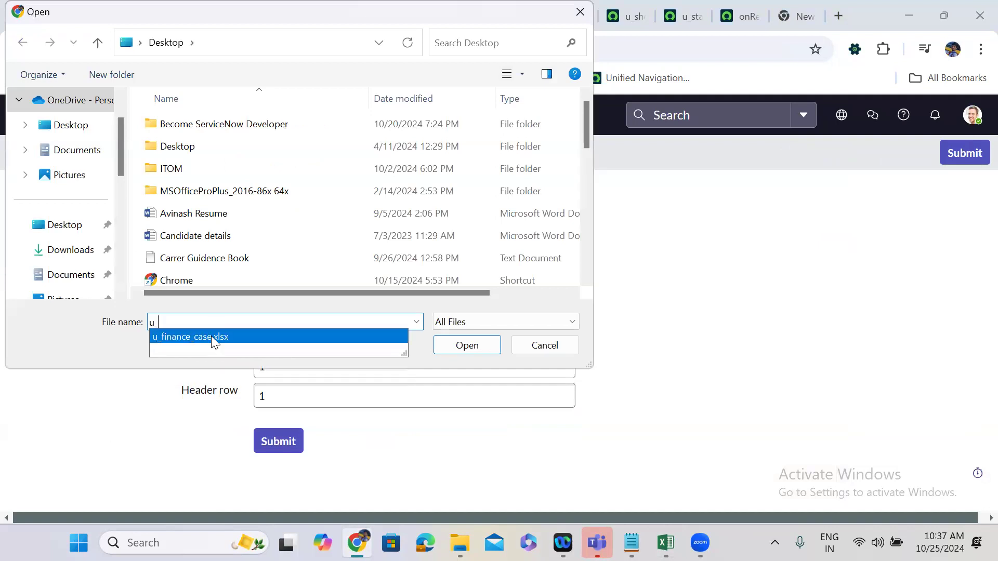
left_click(212, 337)
left_click(467, 346)
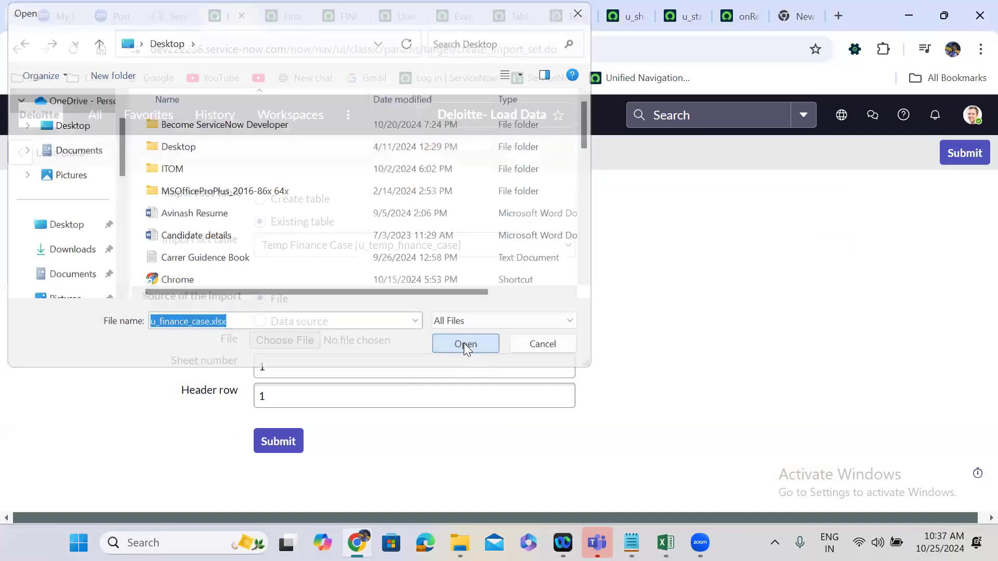
left_click(279, 443)
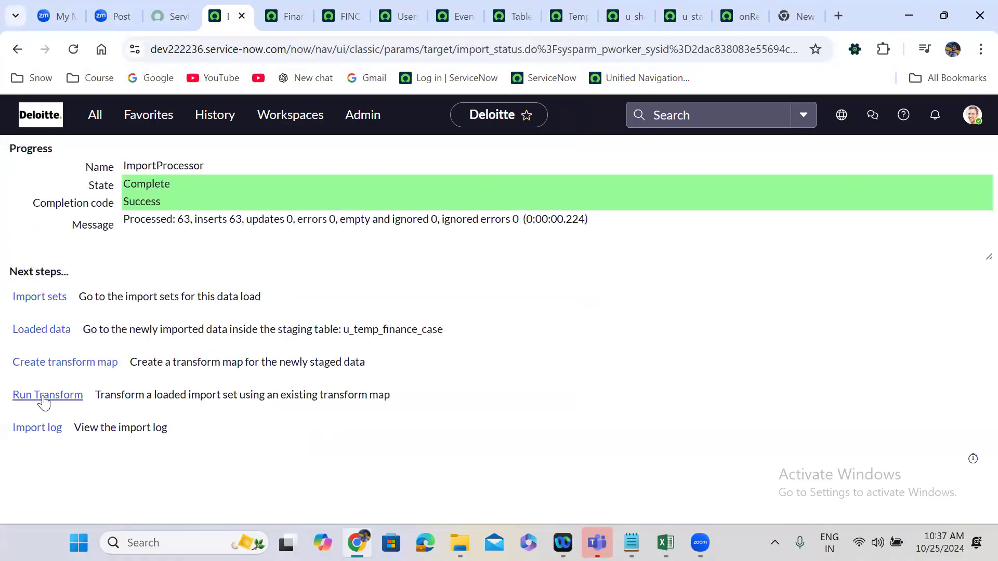
Run the Temp Finance Case transform on the newly loaded data and open its import set record.
left_click(44, 398)
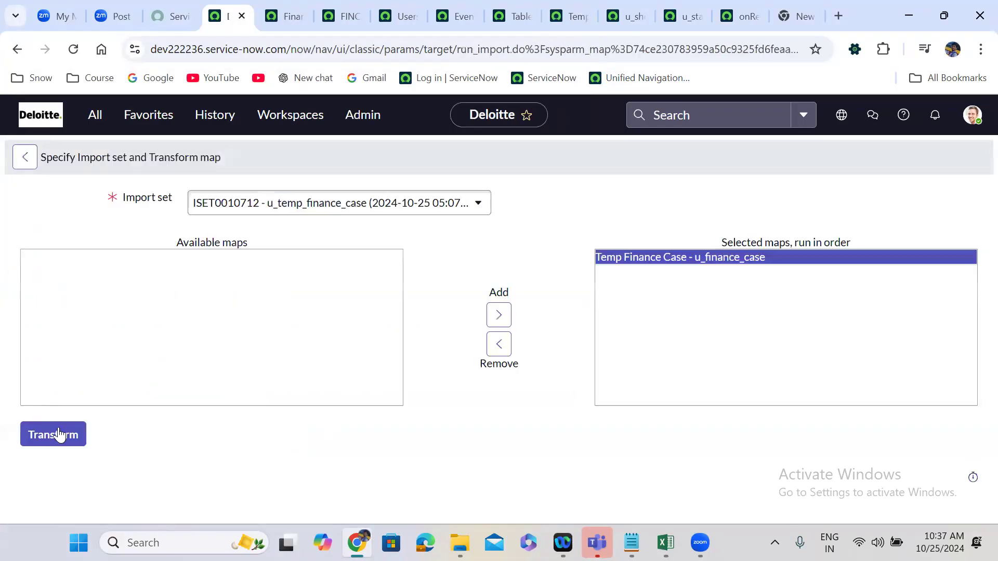
left_click(59, 430)
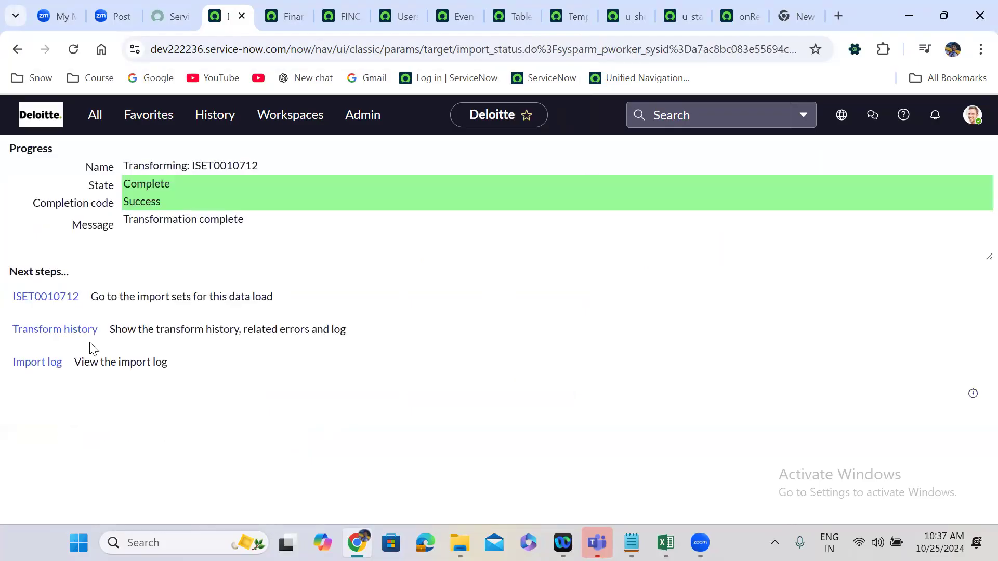
left_click(46, 297)
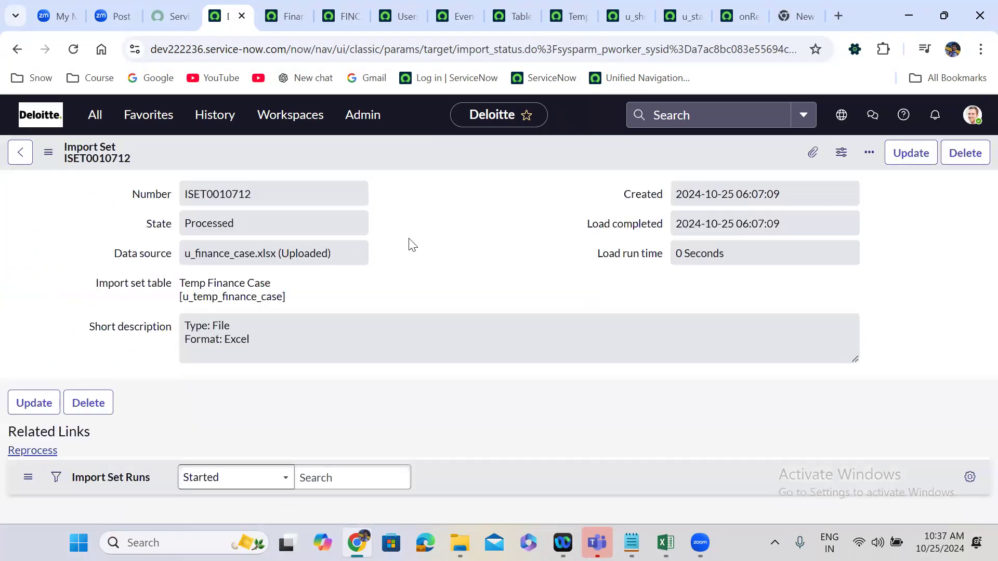
Review the import set rows and filter out those whose State is Updated.
scroll(409, 240, "down", 2)
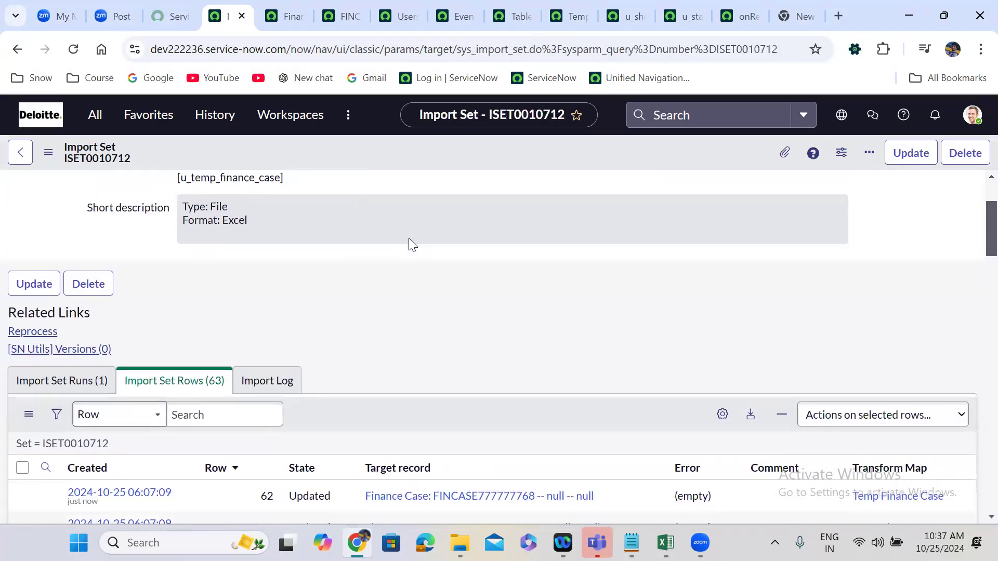
scroll(408, 238, "down", 2)
scroll(408, 238, "down", 5)
scroll(408, 238, "up", 10)
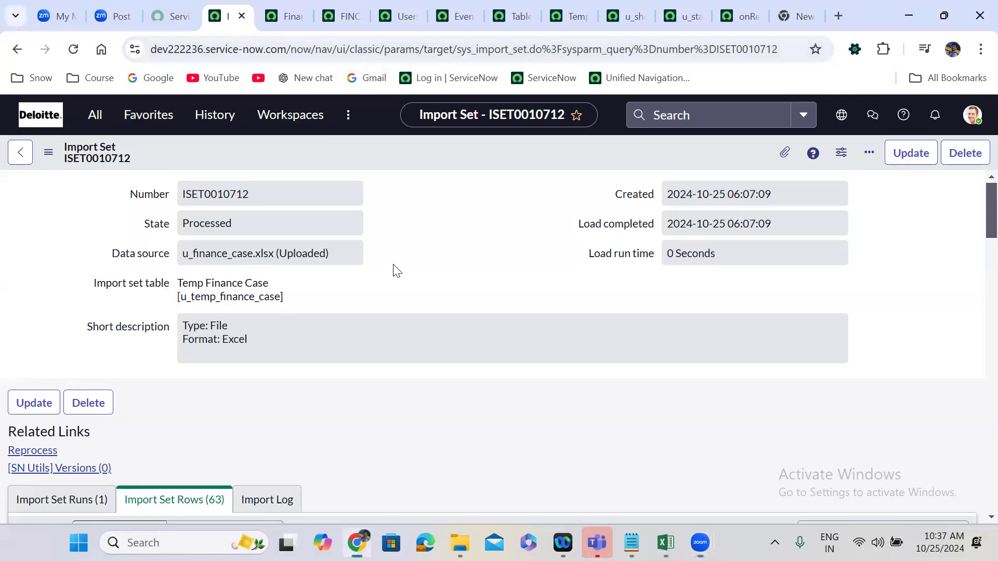
scroll(395, 270, "down", 7)
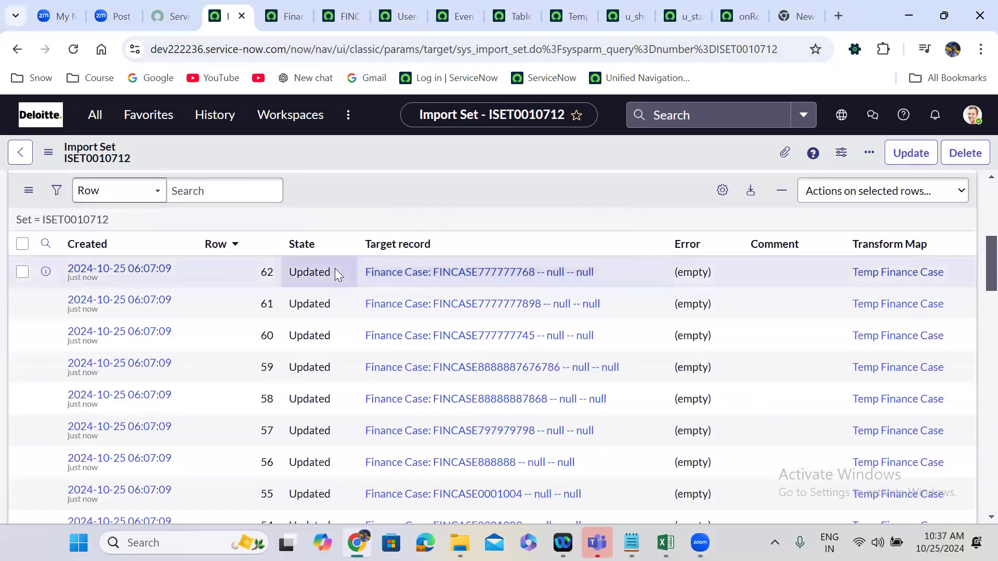
right_click(334, 269)
mouse_move(367, 349)
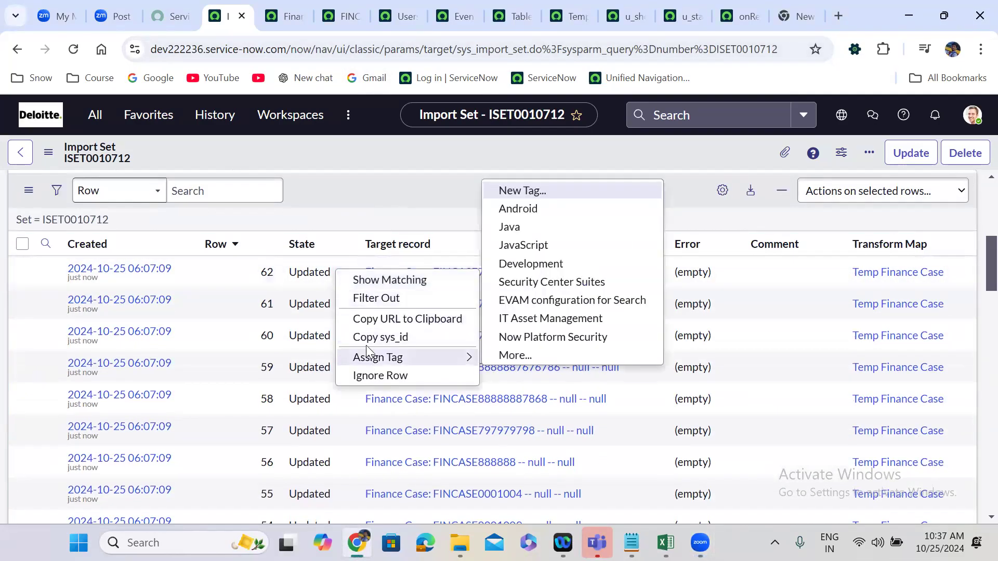
left_click(385, 300)
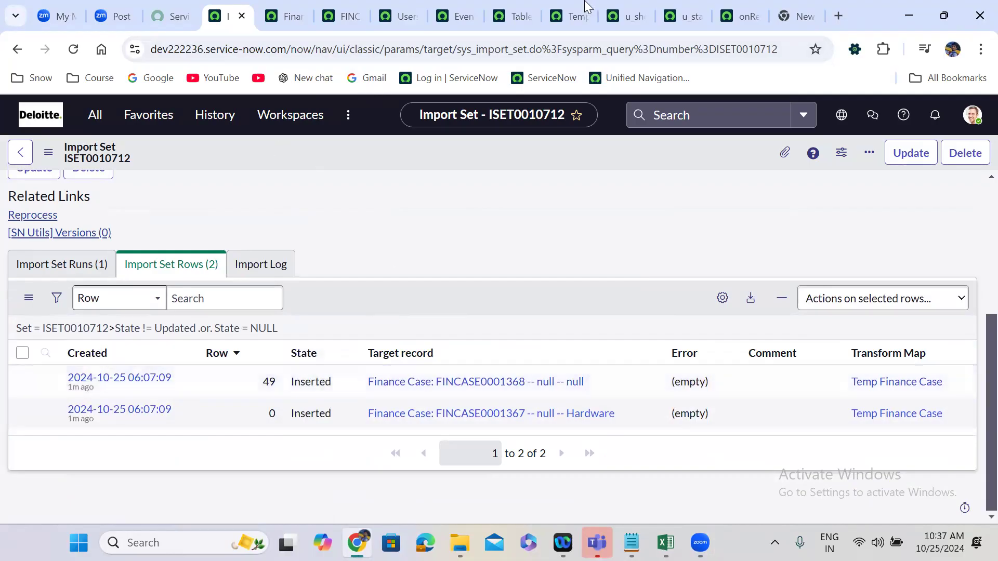
Return to the Temp Finance Case transform map, decline creating a coalesce index, and examine the map's Order value.
left_click(596, 6)
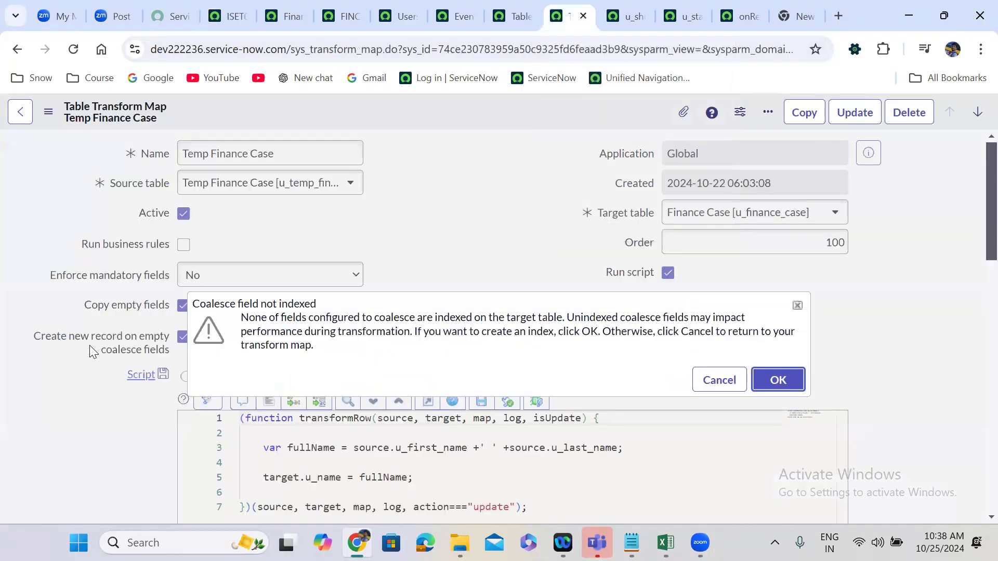
left_click(720, 380)
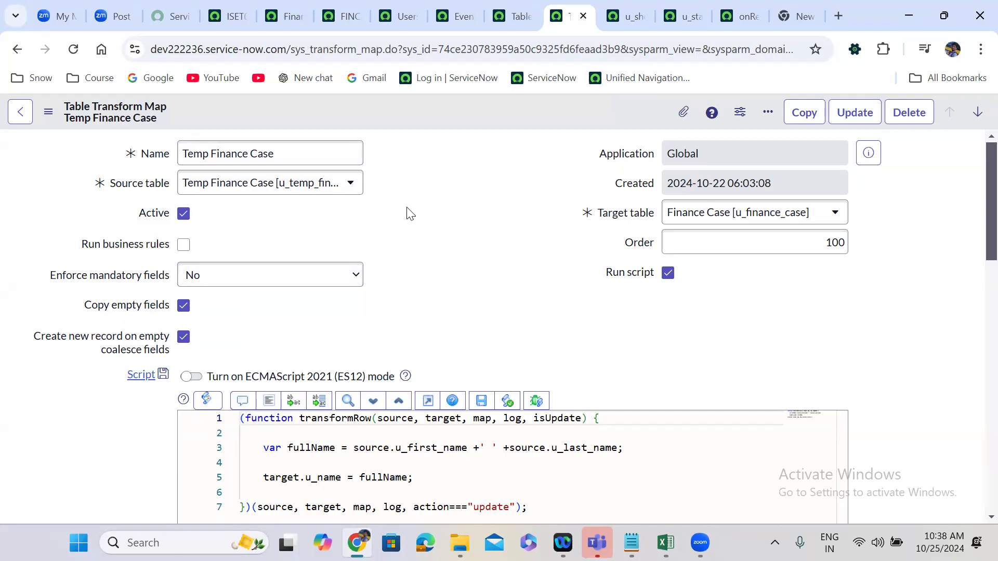
double_click(840, 243)
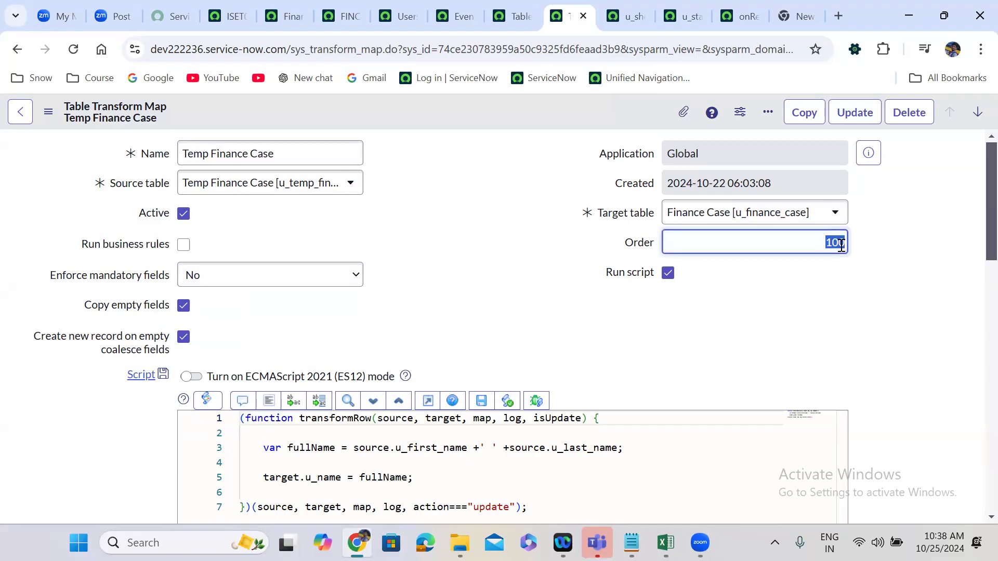
left_click(468, 275)
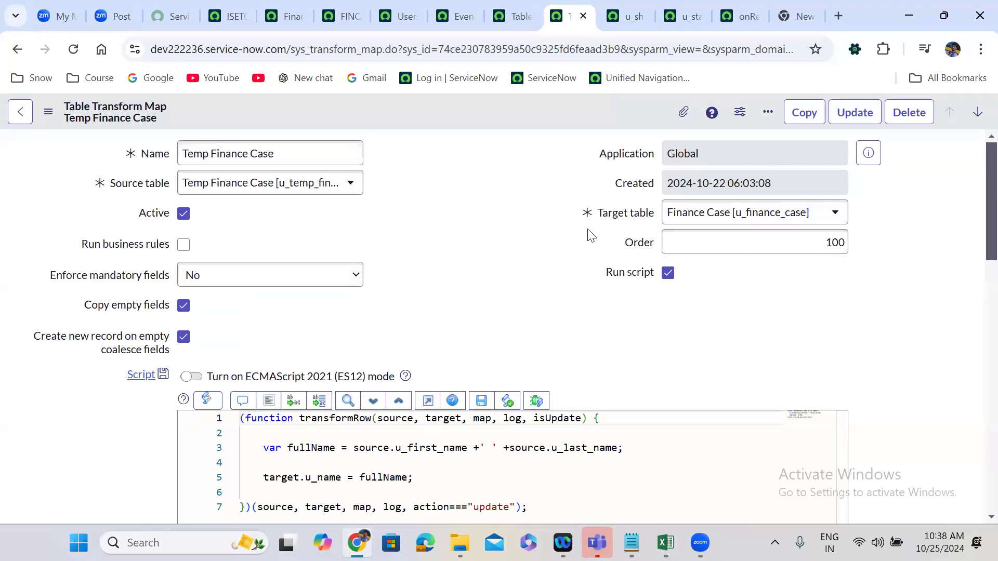
double_click(814, 245)
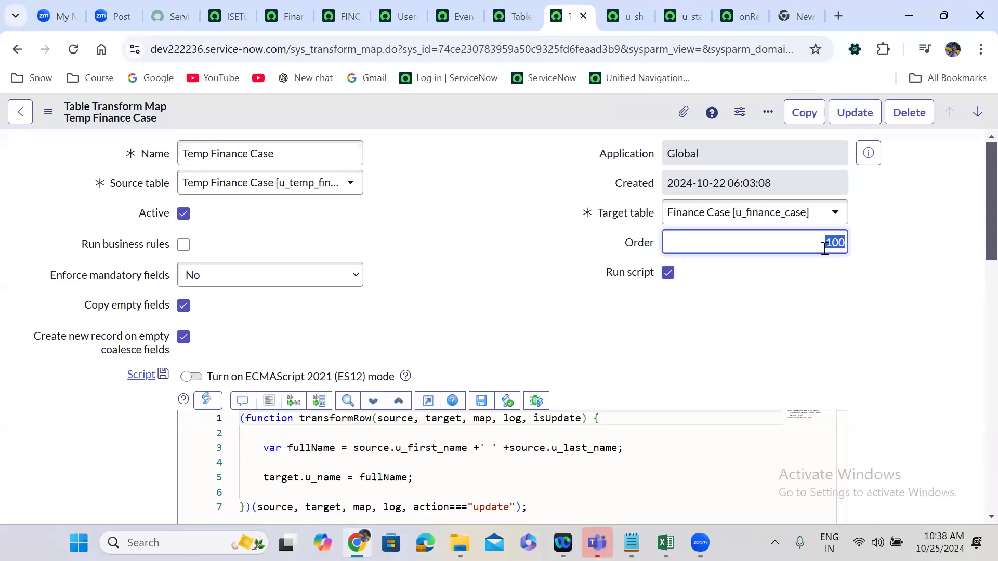
Open Load Data again and choose u_finance_case.xlsx as the source file for the existing Temp Finance Case import set table.
left_click(225, 7)
left_click(97, 113)
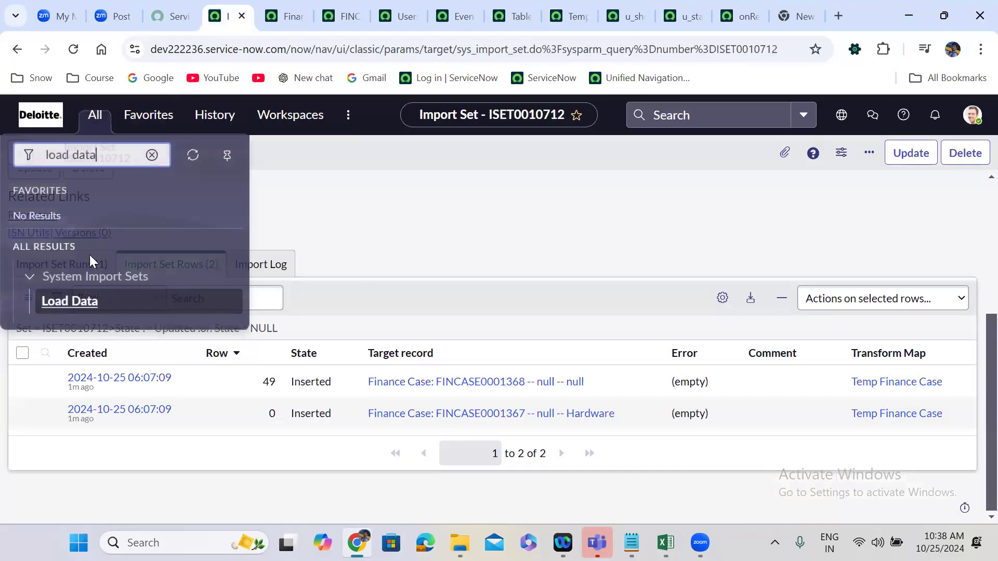
left_click(76, 299)
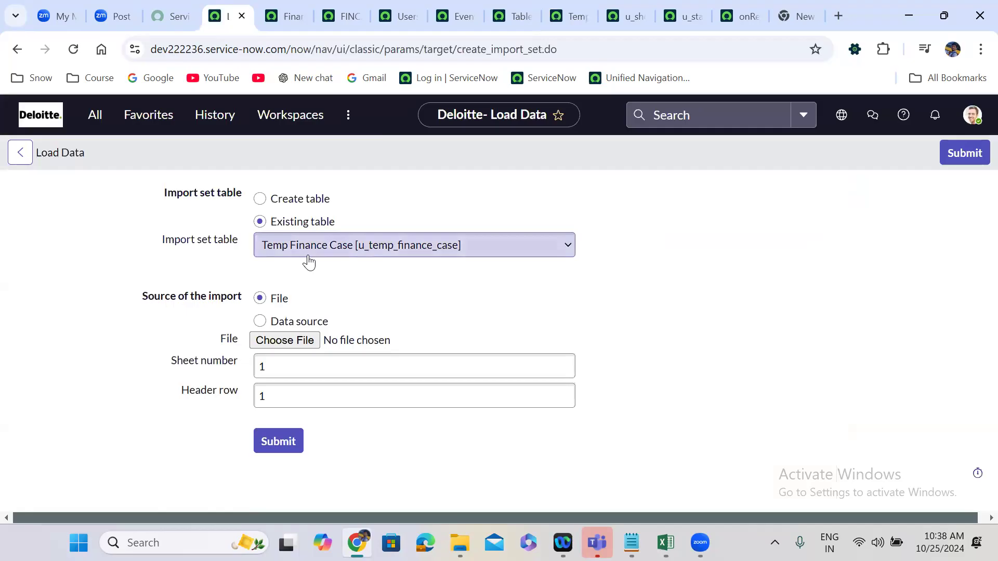
left_click(307, 340)
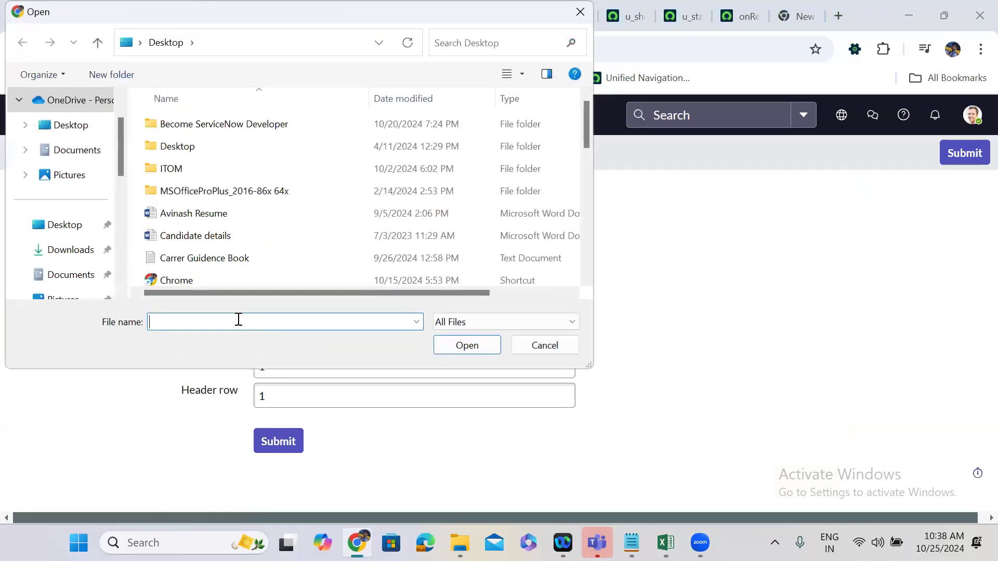
type("u_")
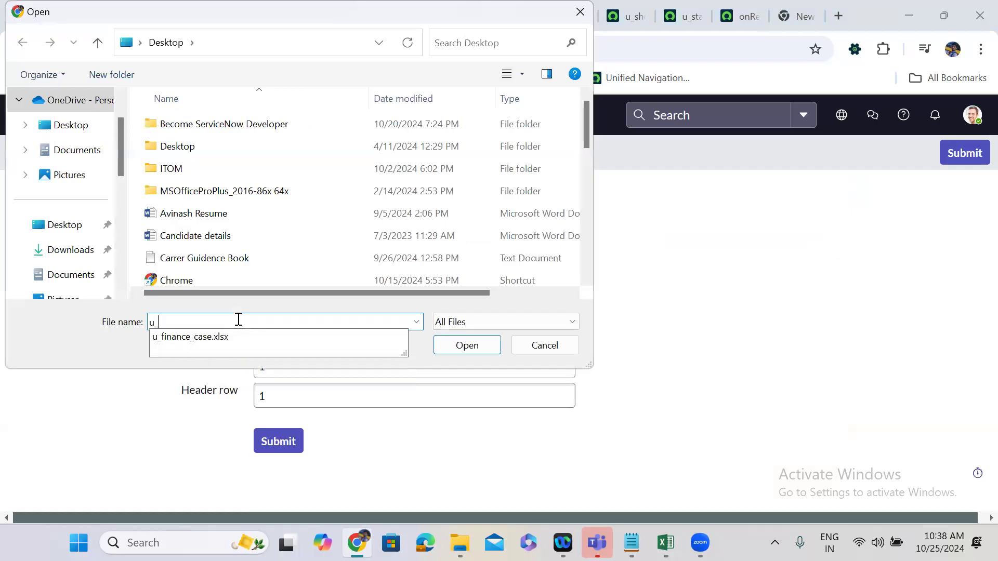
left_click(204, 337)
left_click(466, 345)
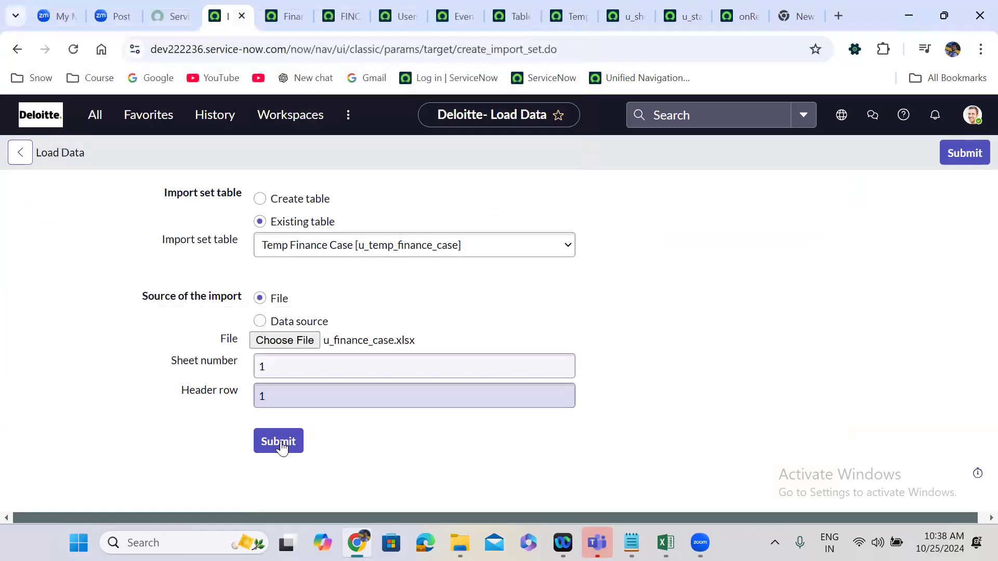
Submit the chosen file for loading and run the Temp Finance Case transform on the resulting import set.
left_click(281, 441)
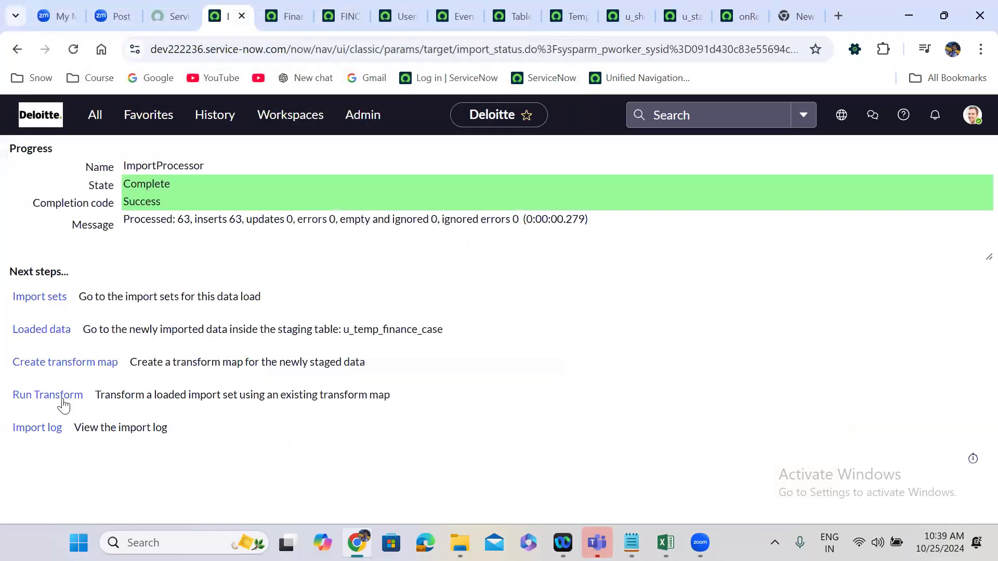
left_click(47, 397)
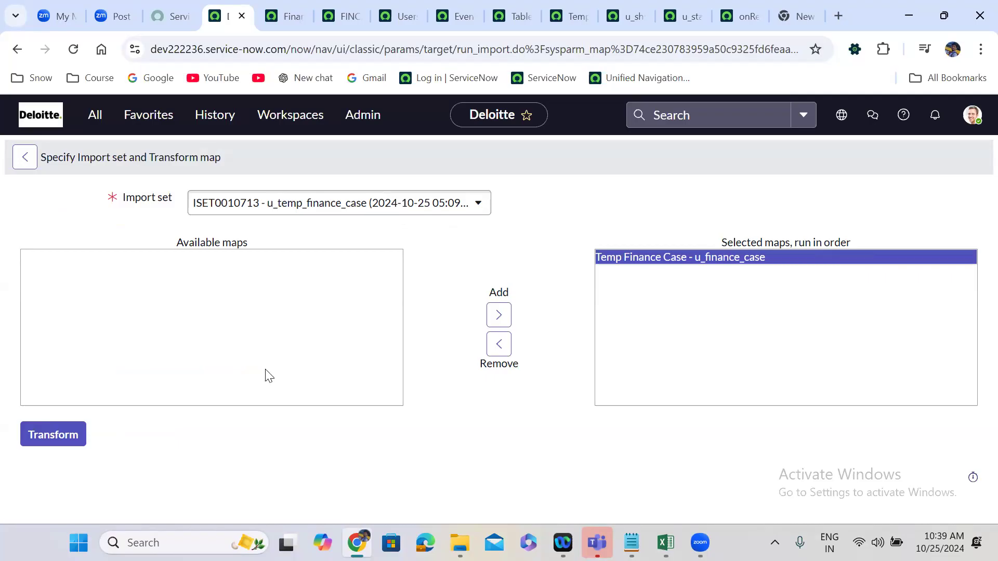
left_click(70, 432)
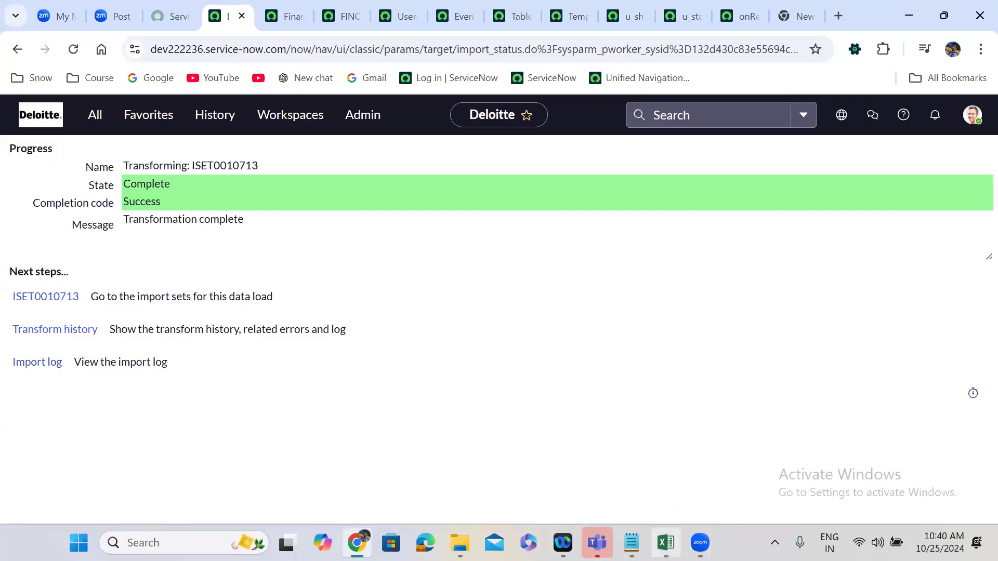
mouse_move(666, 543)
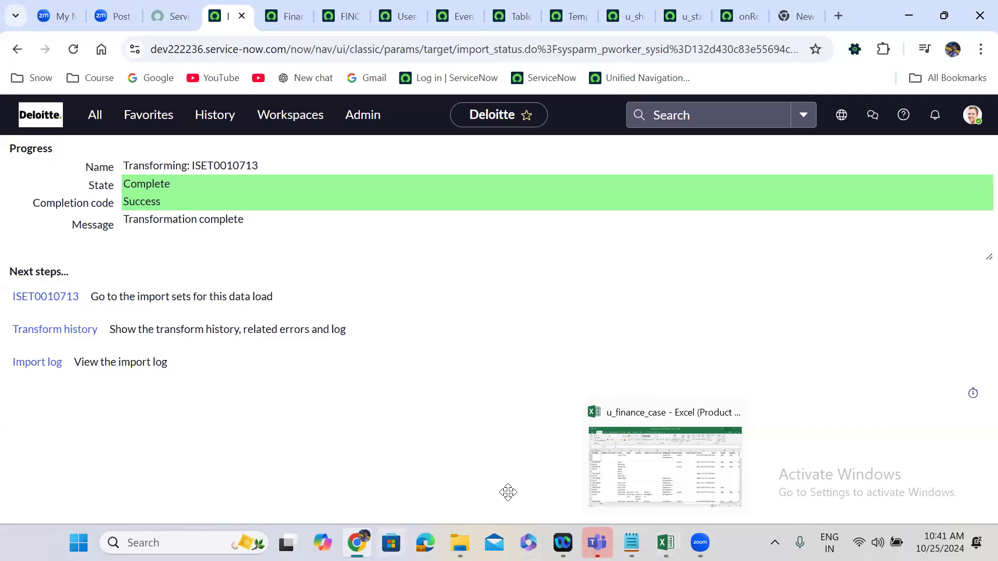
mouse_move(460, 529)
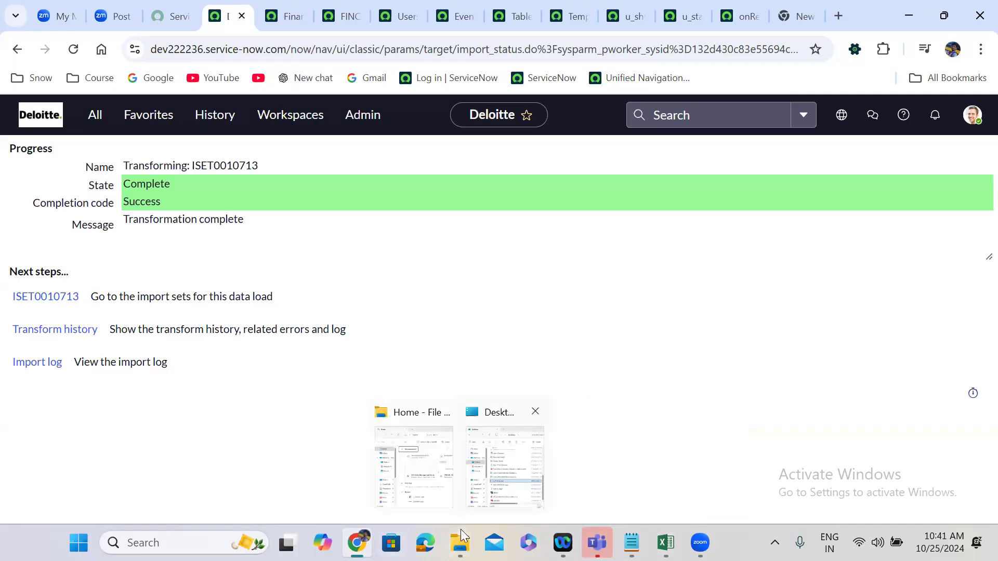
left_click(491, 466)
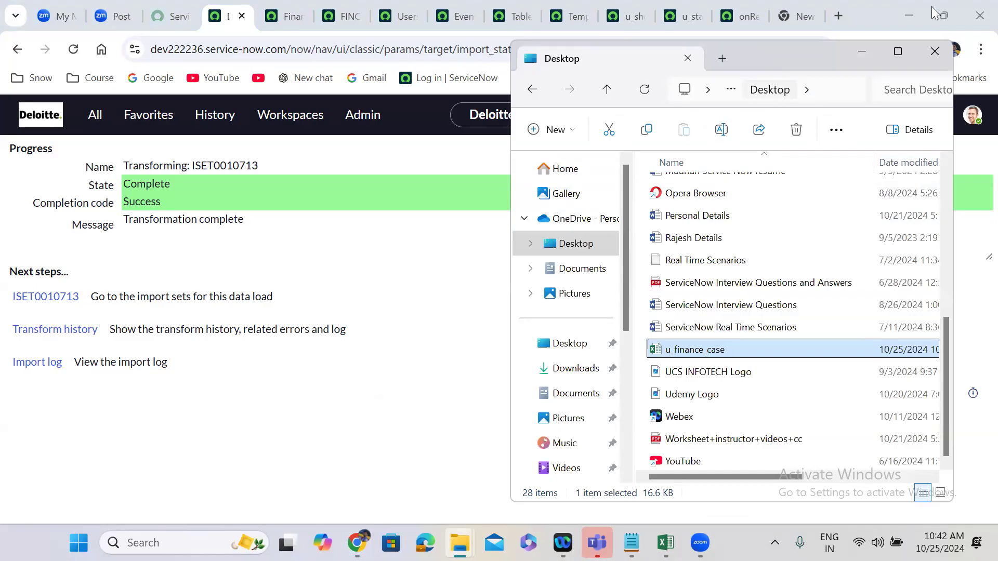
left_click(862, 55)
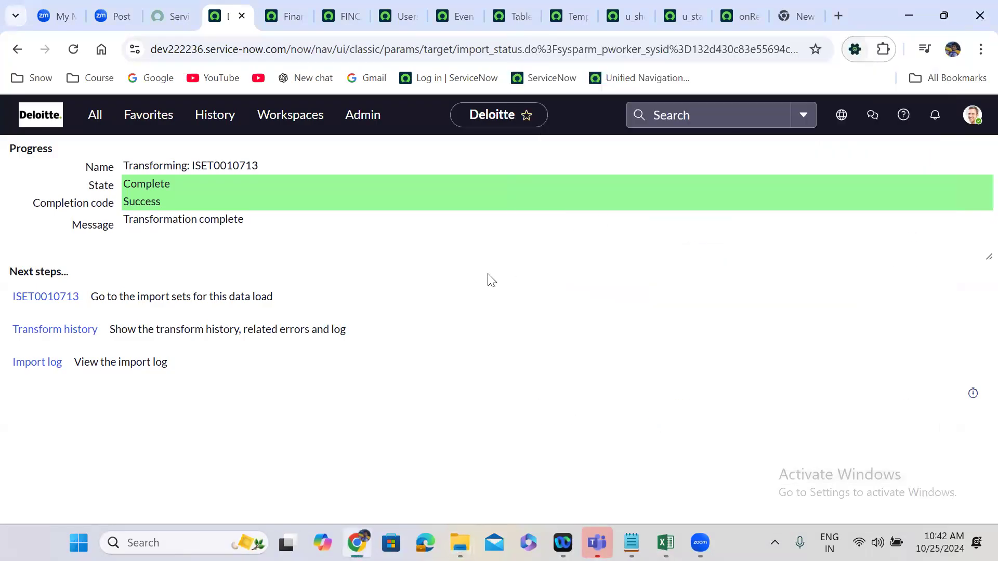
left_click(524, 219)
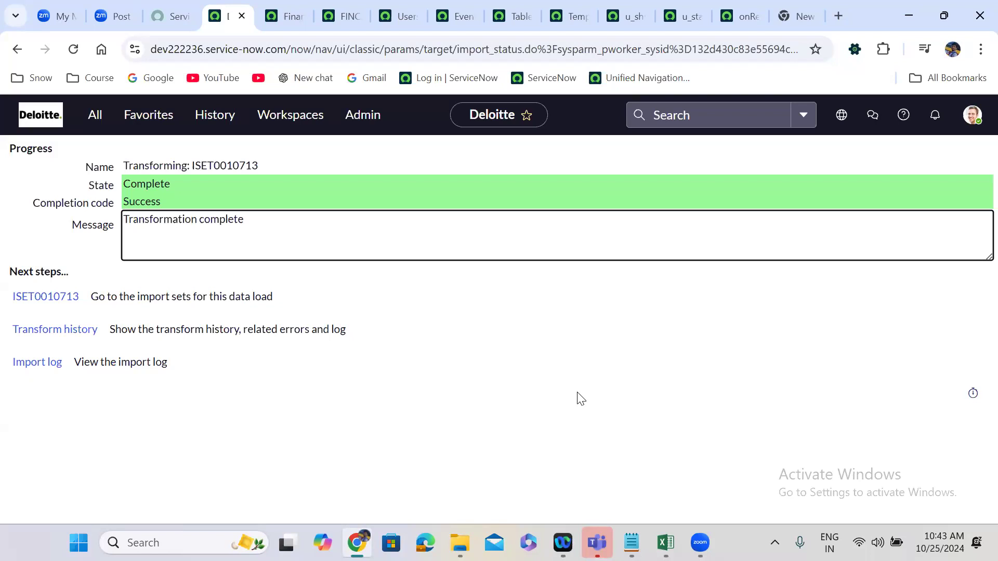
Leave the transform progress page, look up data sources in the navigator and open the Data Sources list.
left_click(35, 118)
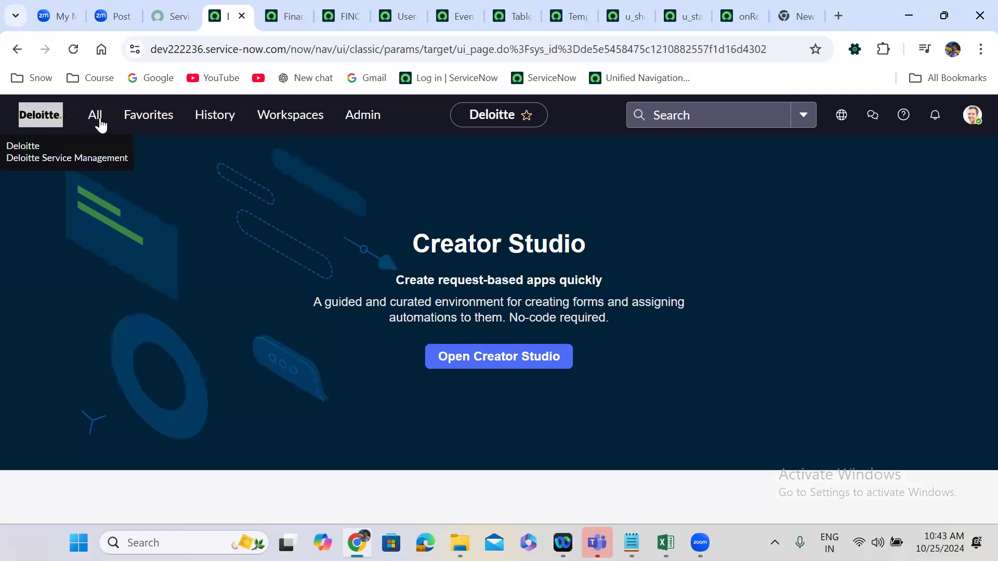
left_click(104, 123)
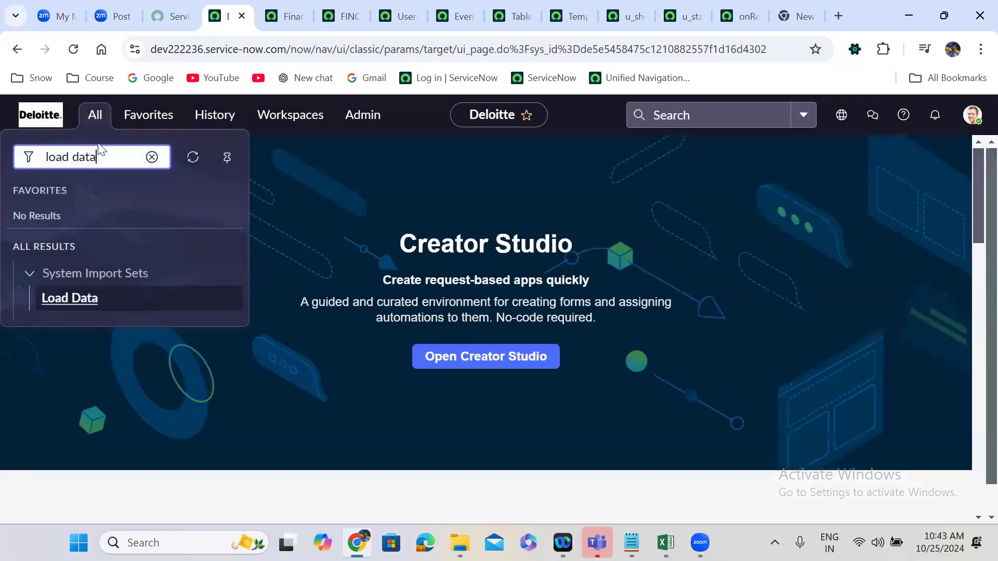
triple_click(102, 157)
type("d")
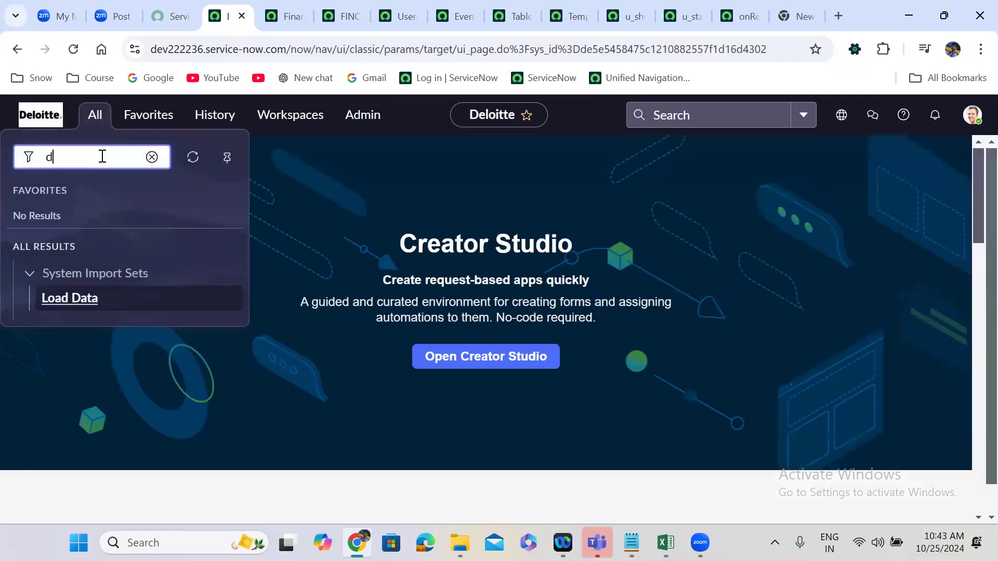
type("ata sources")
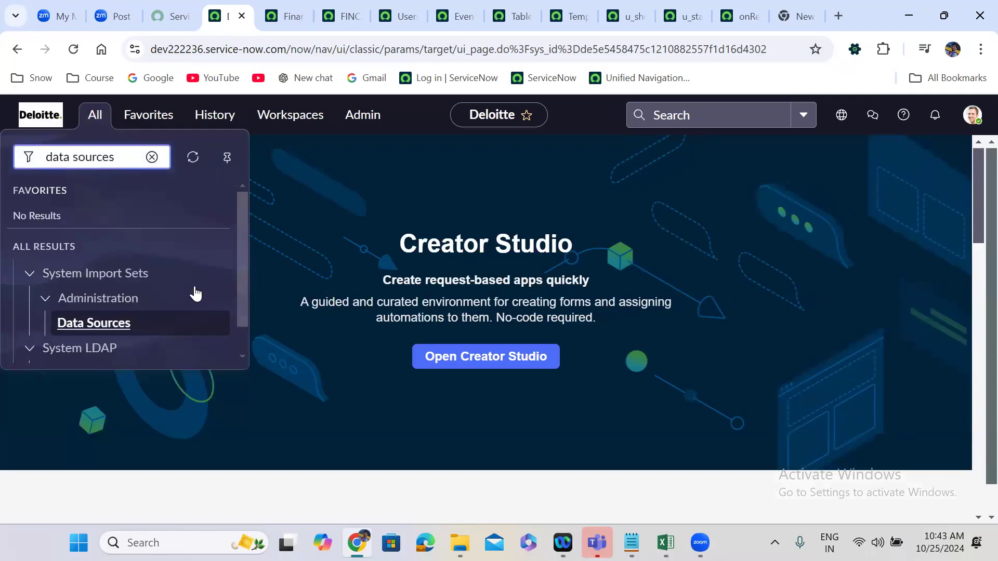
left_click(101, 321)
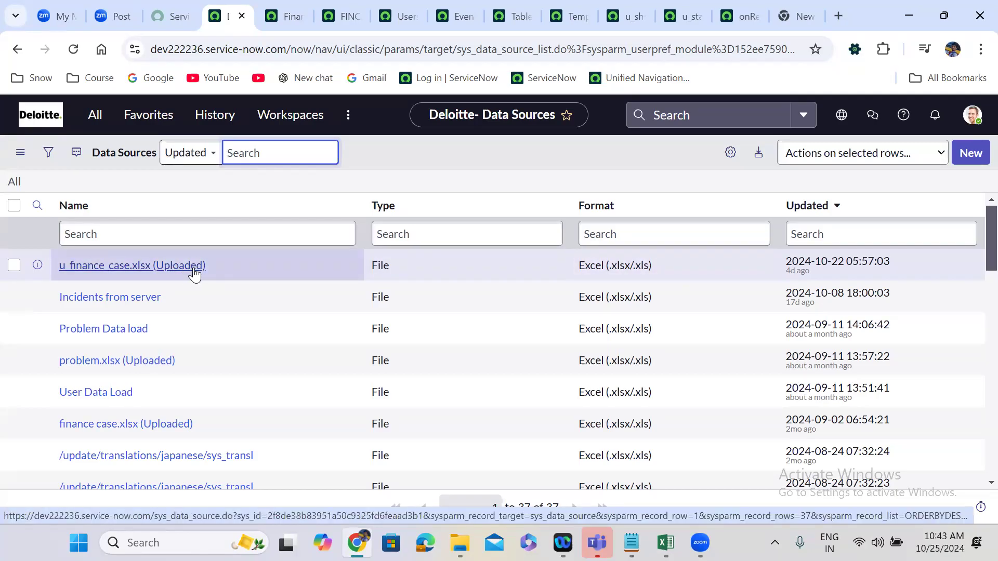
Open the u_finance_case.xlsx (Uploaded) data source and examine its import set table name, sheet settings and related transform maps.
left_click(174, 272)
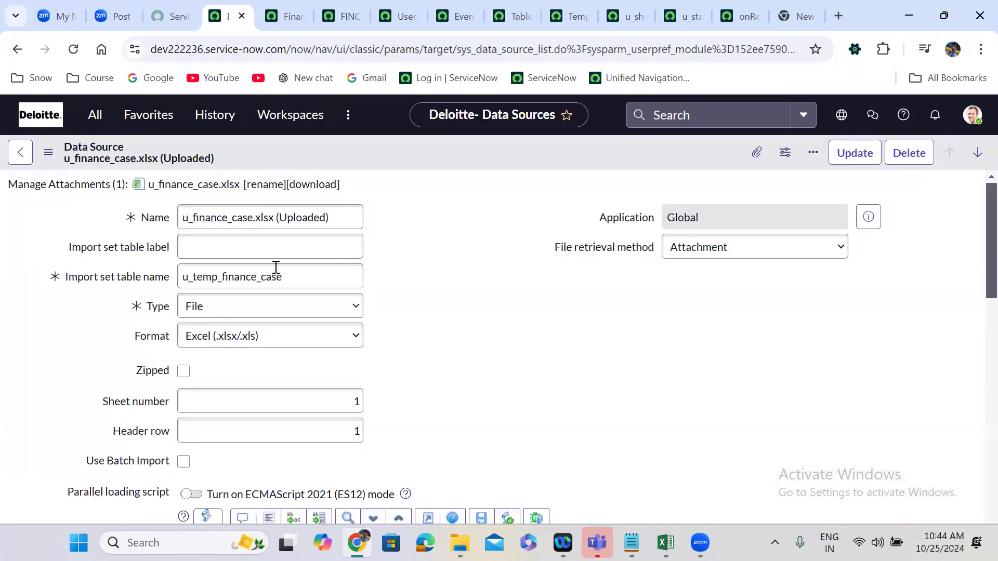
left_click(241, 278)
double_click(242, 278)
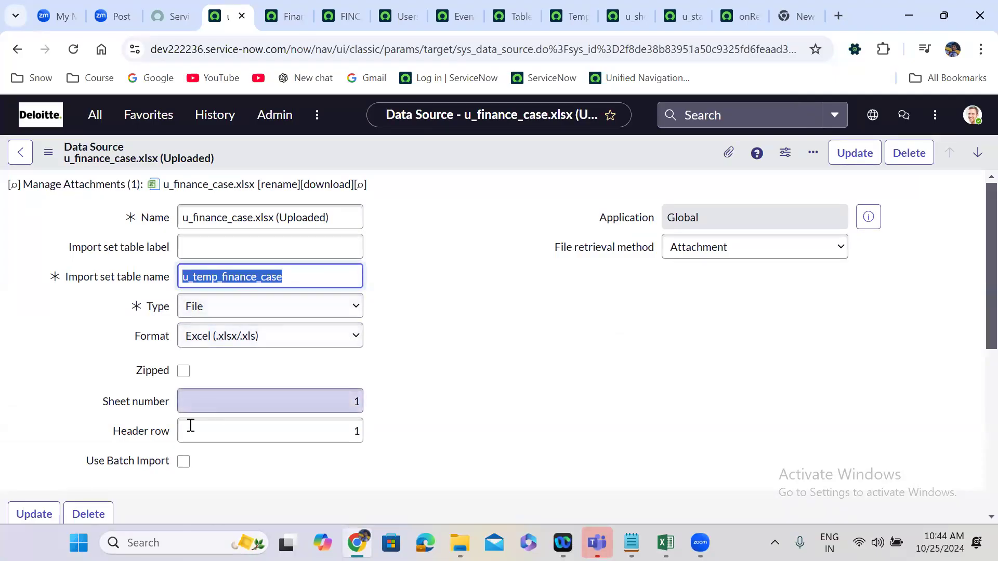
left_click(482, 408)
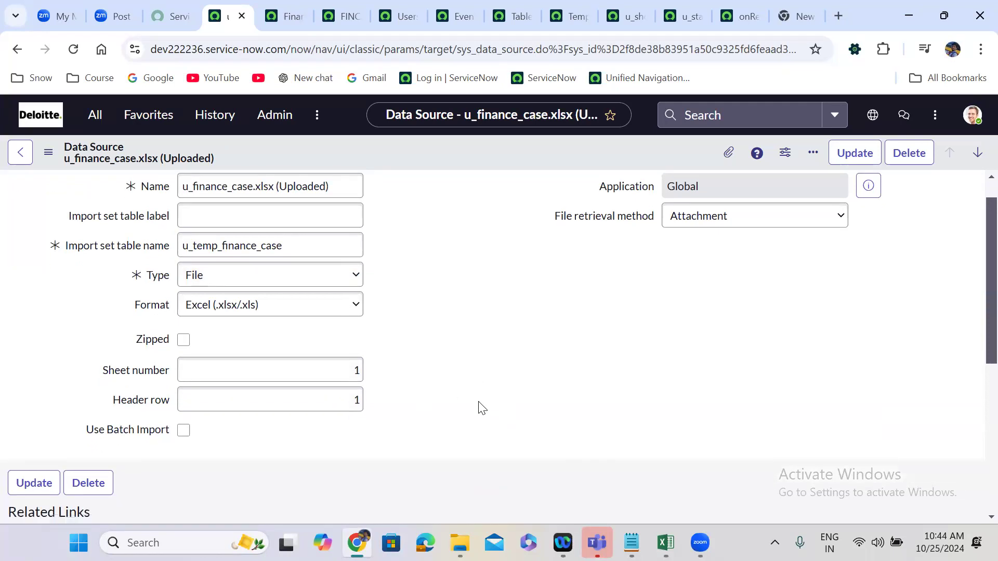
scroll(479, 405, "down", 5)
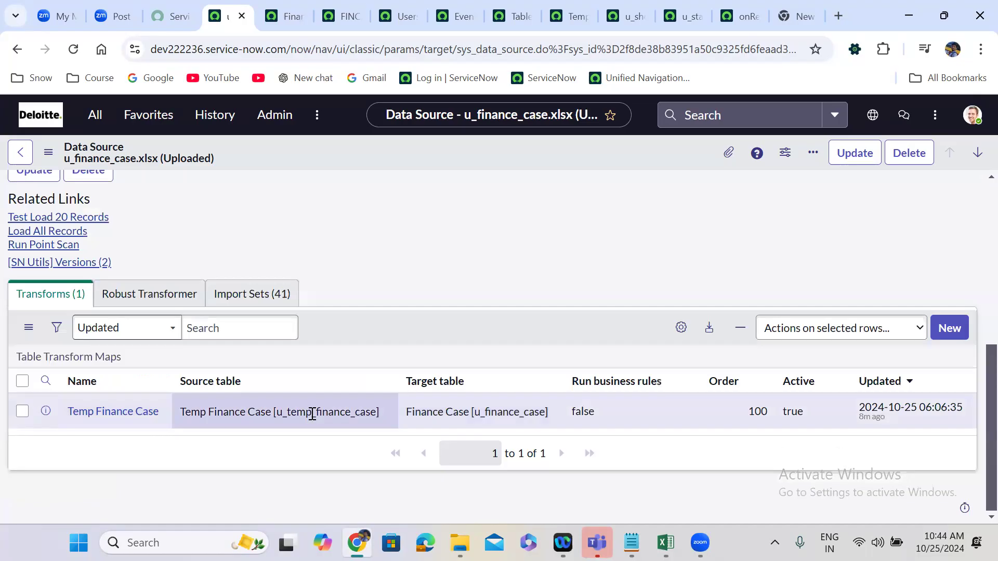
scroll(311, 414, "up", 7)
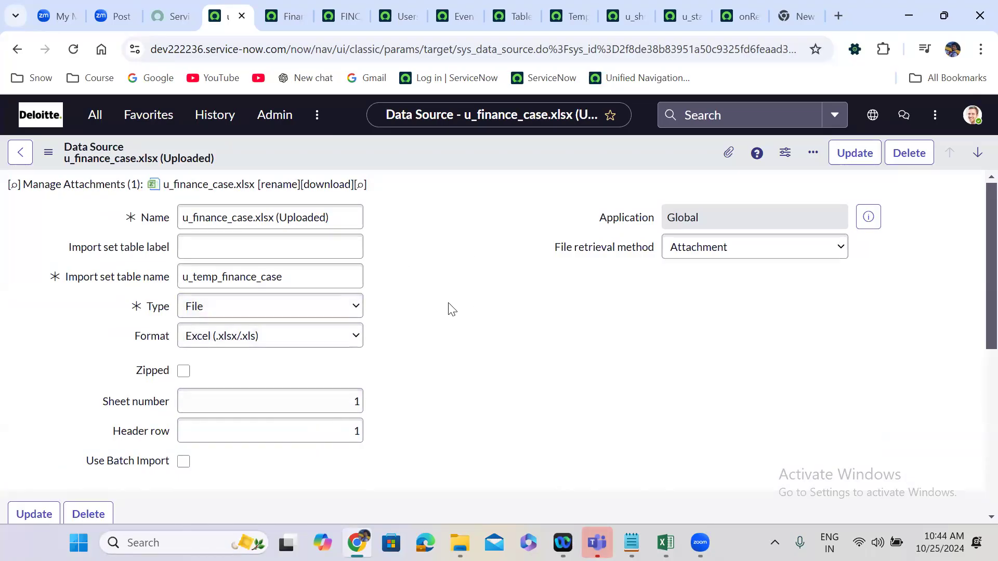
Return to the Data Sources list and start a new data source named Finance Case data load.
left_click(16, 50)
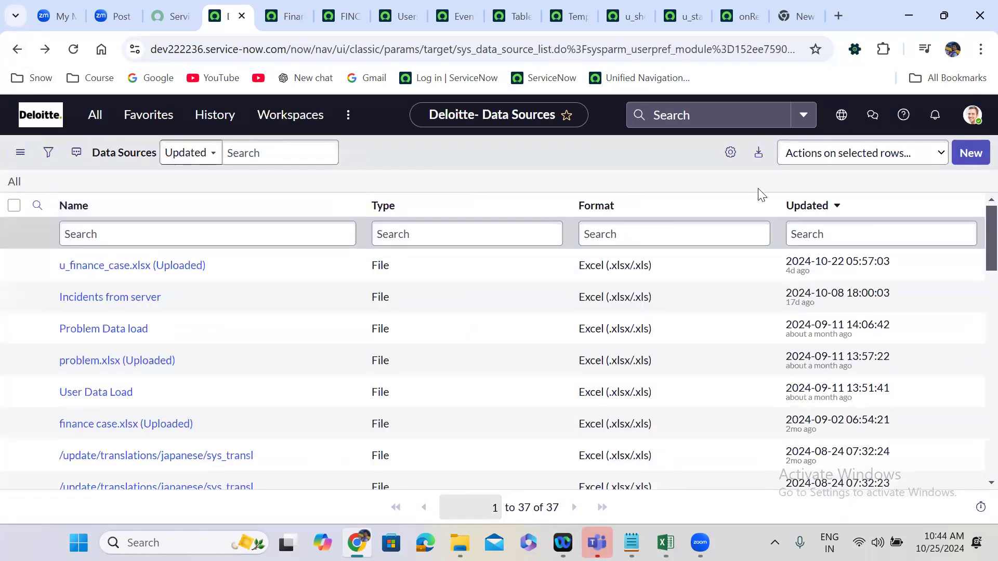
left_click(971, 152)
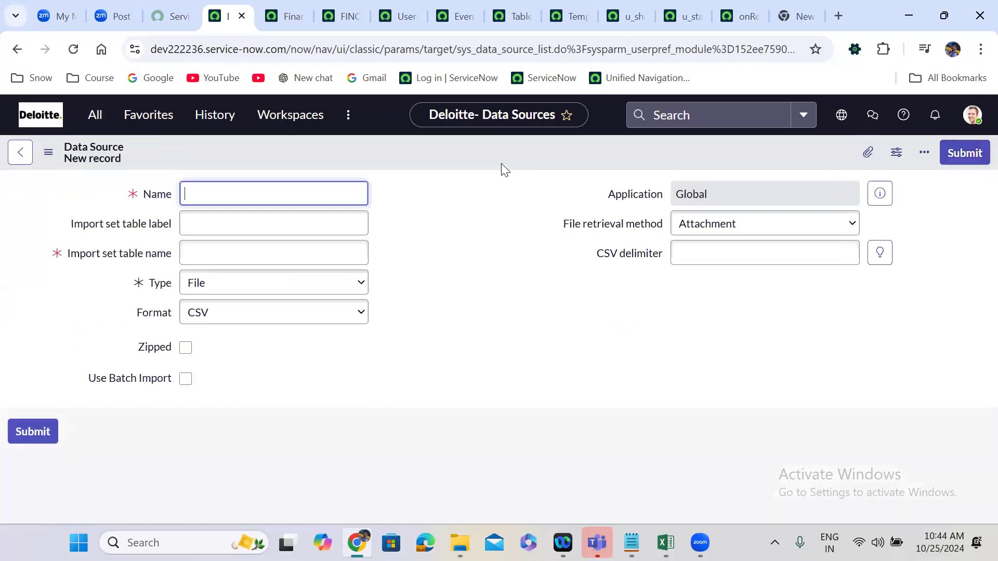
left_click(446, 280)
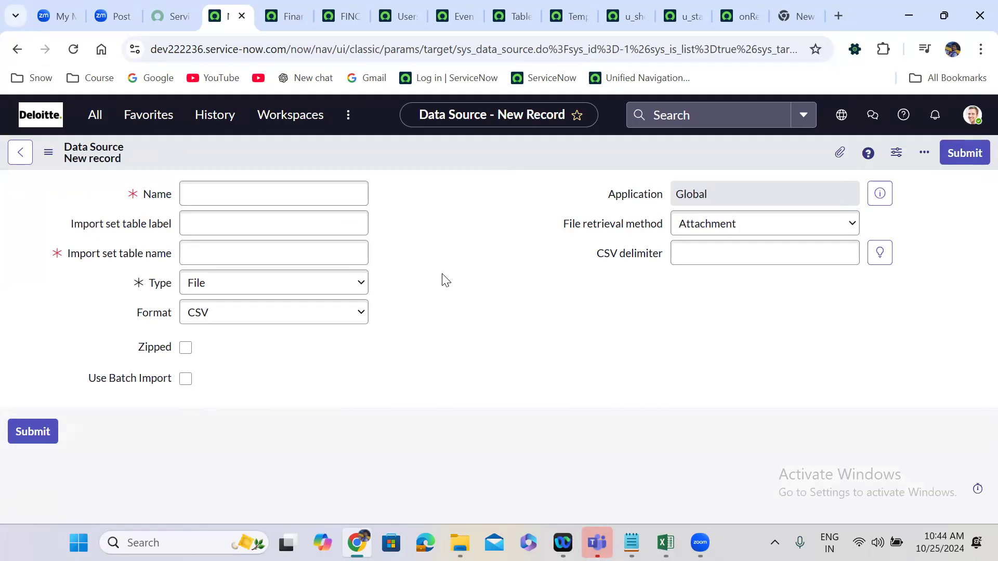
left_click(198, 201)
type("F")
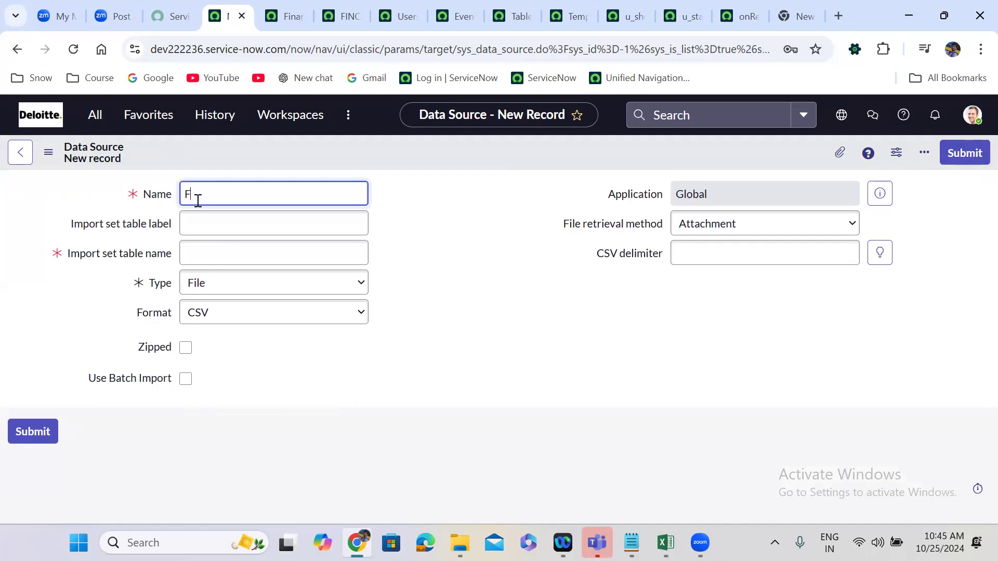
type("inance Case data load")
left_click(210, 222)
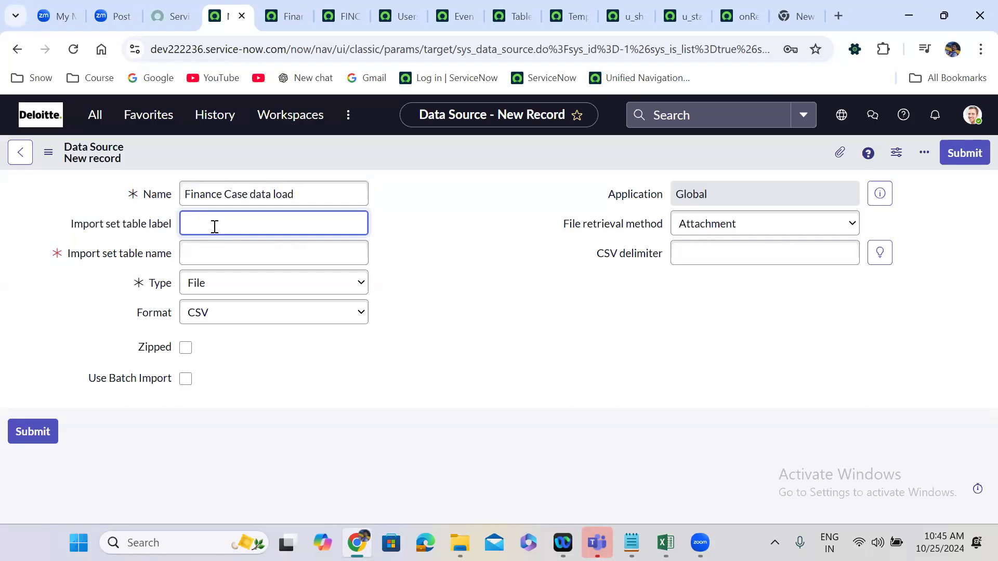
Set the import set table label to Temp Finaance Case table and let the table name fill in from it.
type("Temp Finaance Case table")
left_click(430, 301)
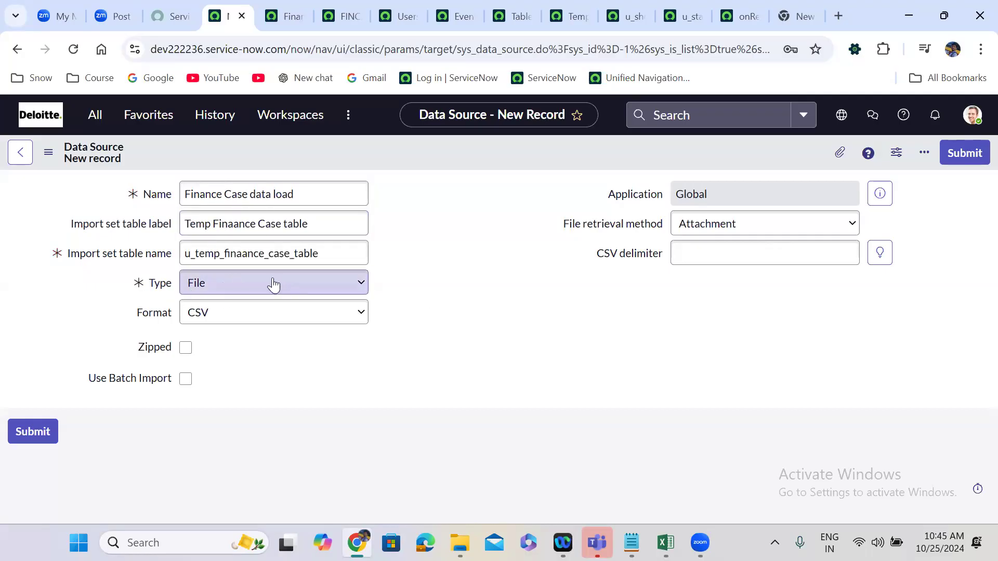
Keep the data source type as File and set its format to Excel (.xlsx/.xls).
left_click(239, 294)
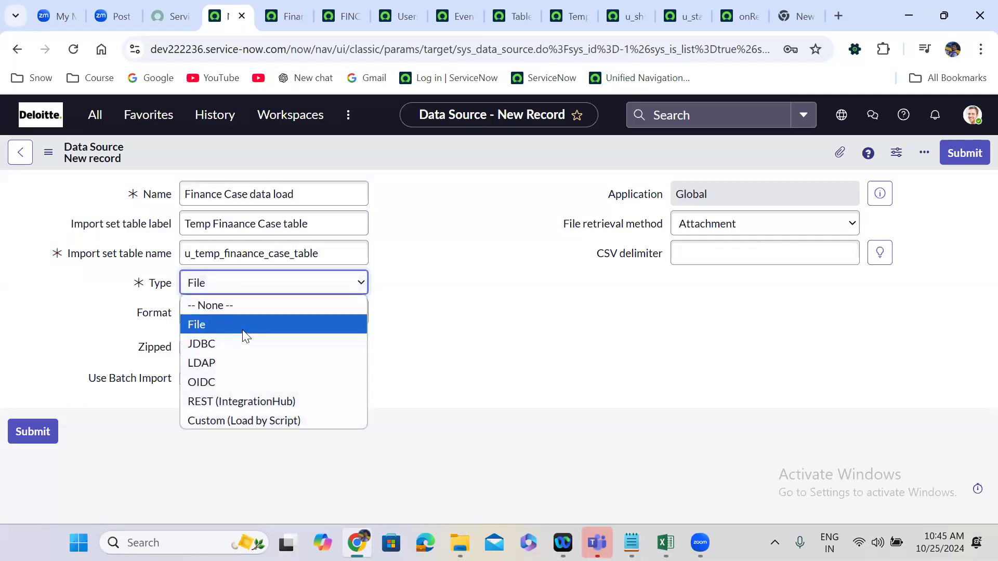
left_click(246, 336)
left_click(247, 318)
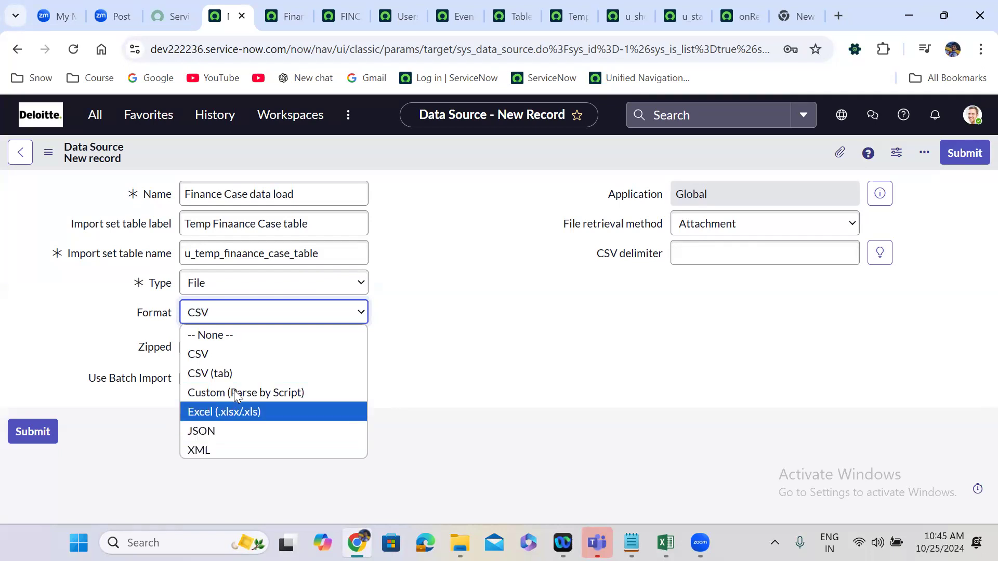
left_click(235, 412)
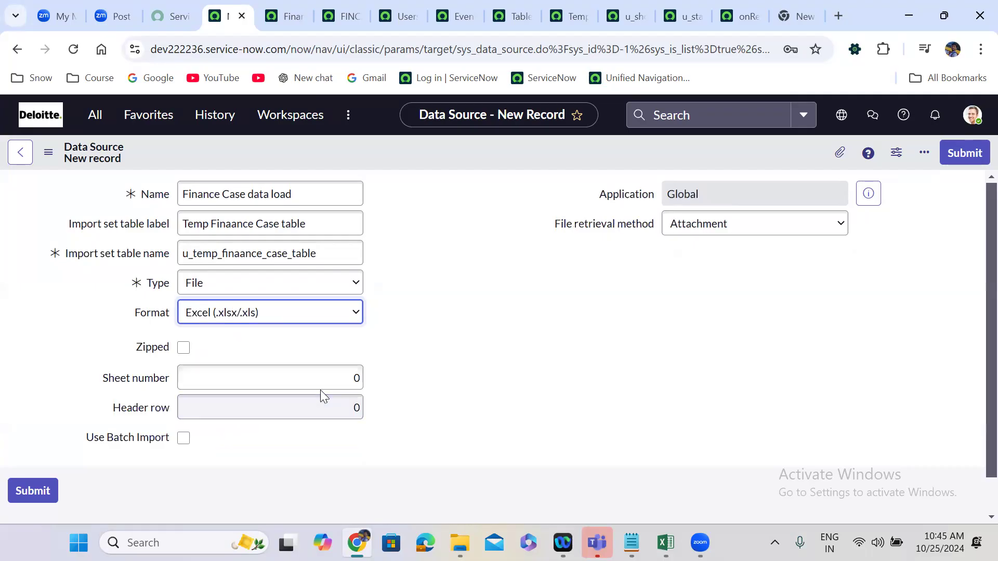
Check the header row in the u_finance_case workbook in Excel, and set the data source's sheet number and header row to 1.
left_click(665, 542)
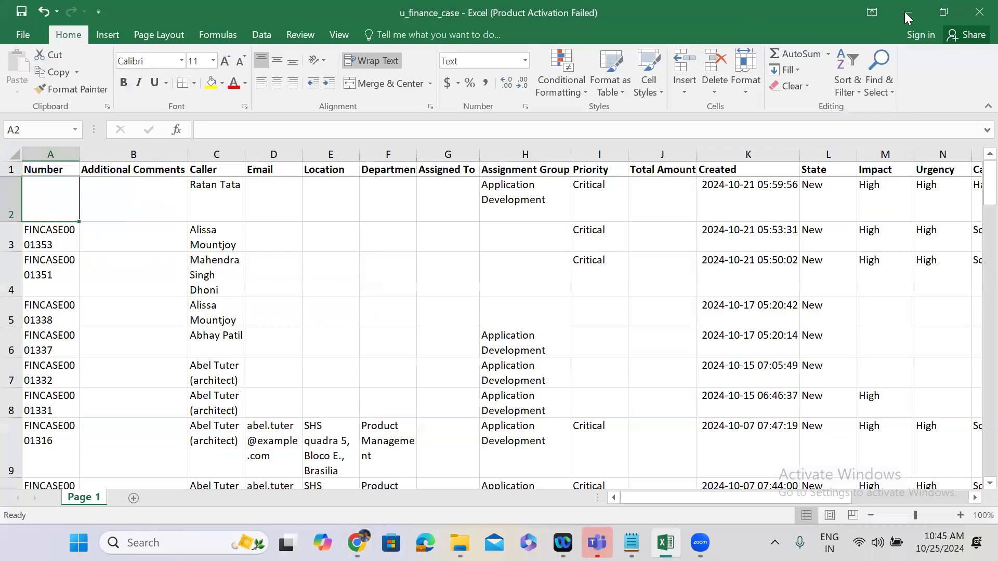
left_click(12, 167)
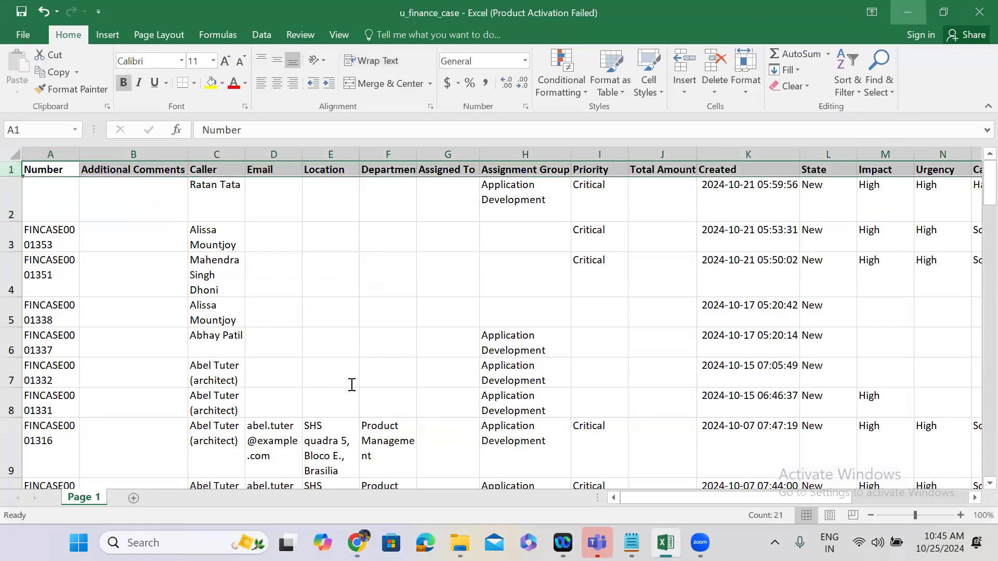
key("alt+Tab")
double_click(357, 408)
type("1")
left_click(575, 360)
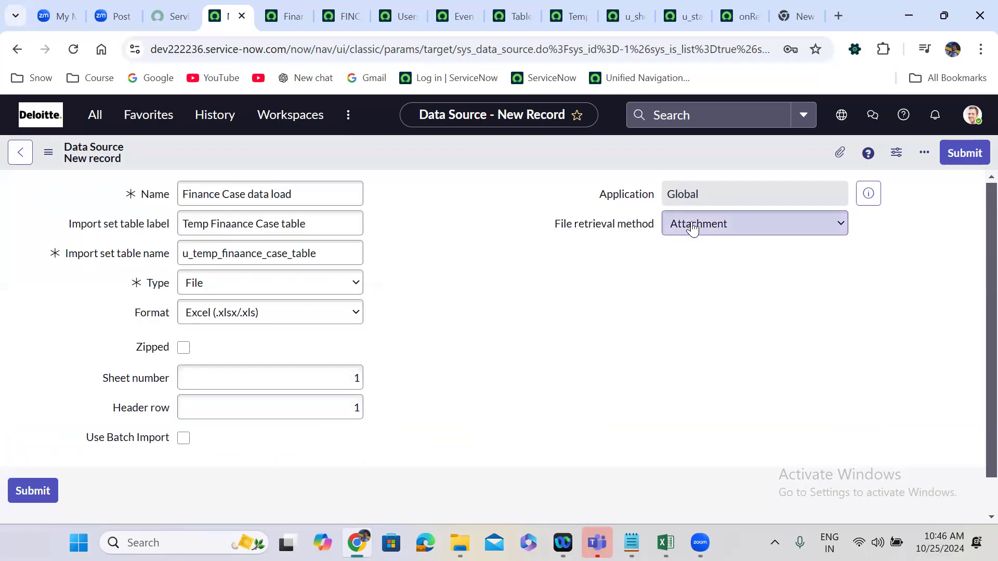
Set the data source's file retrieval method to FTP and go to its Server field.
left_click(708, 232)
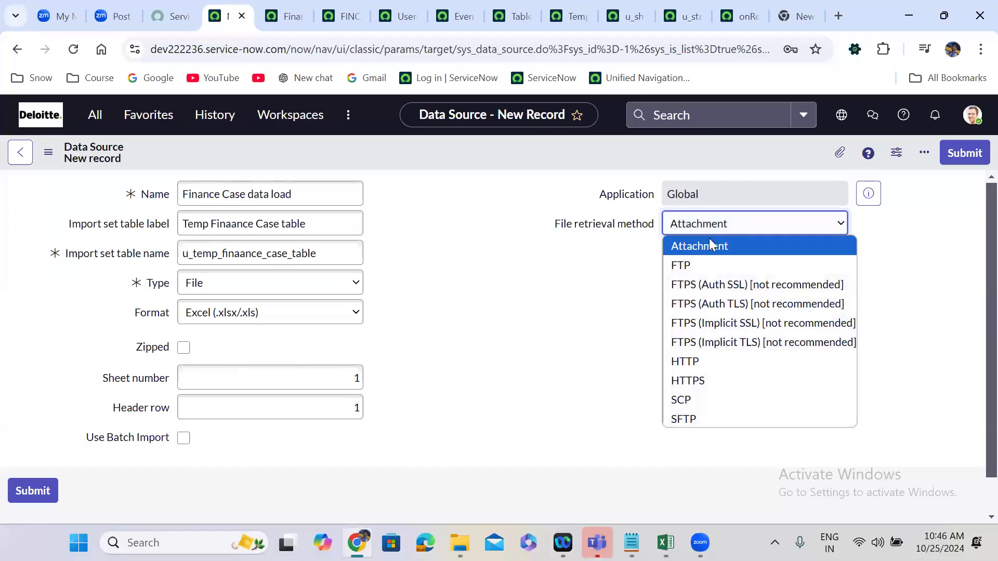
left_click(710, 266)
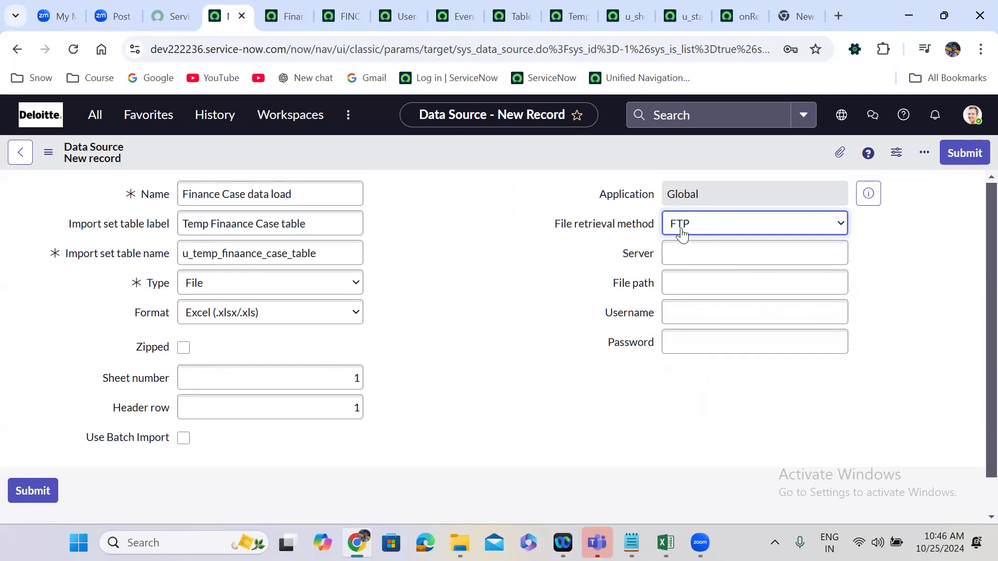
left_click(678, 260)
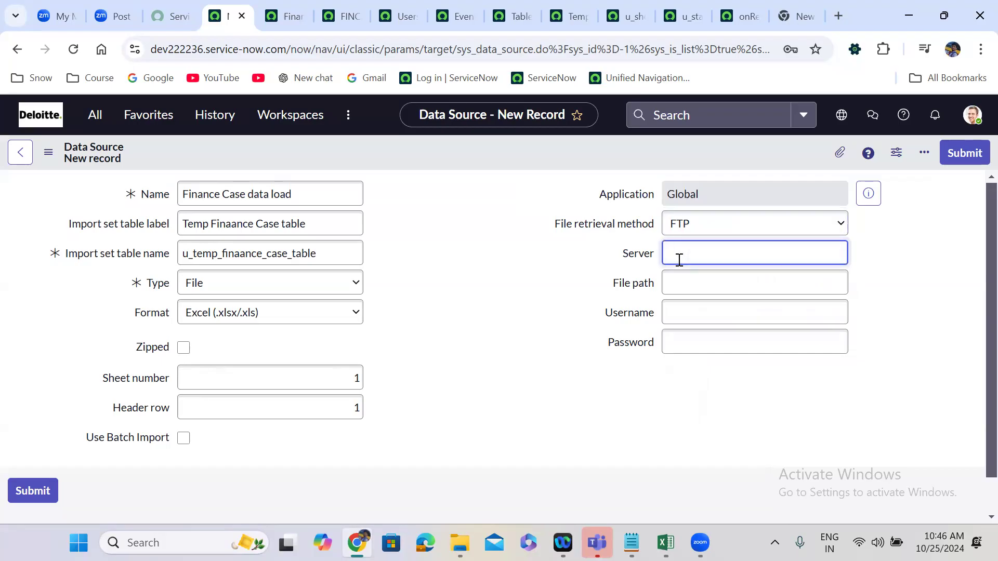
Search the web for wing ftp server in a new browser tab and open the Wing FTP Server website.
left_click(839, 16)
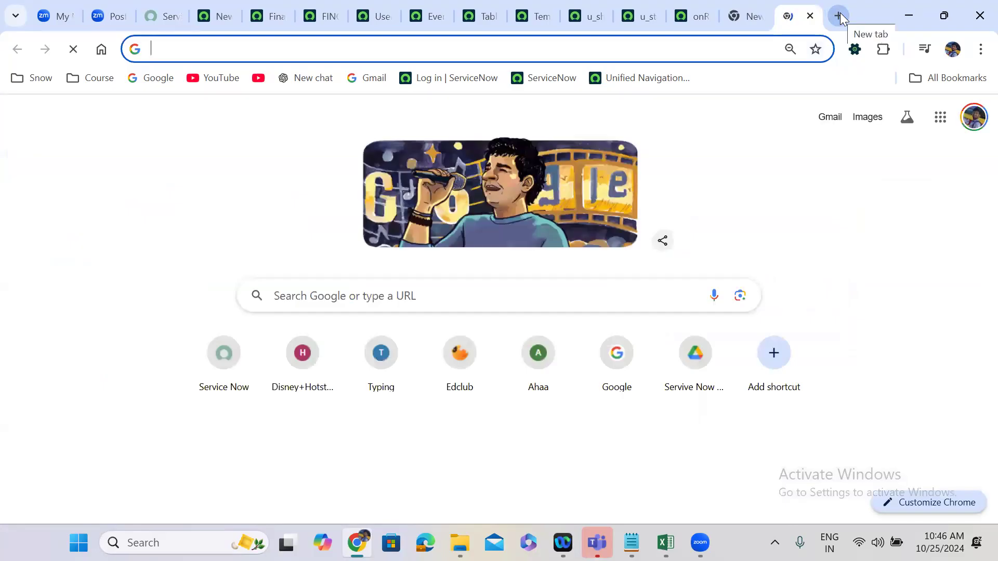
type("winserve")
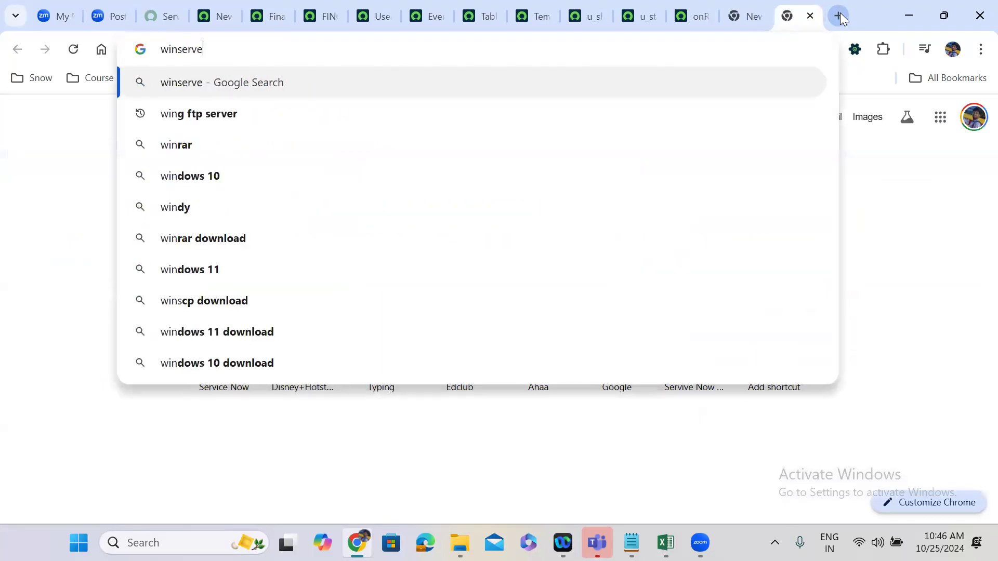
key("BackSpace")
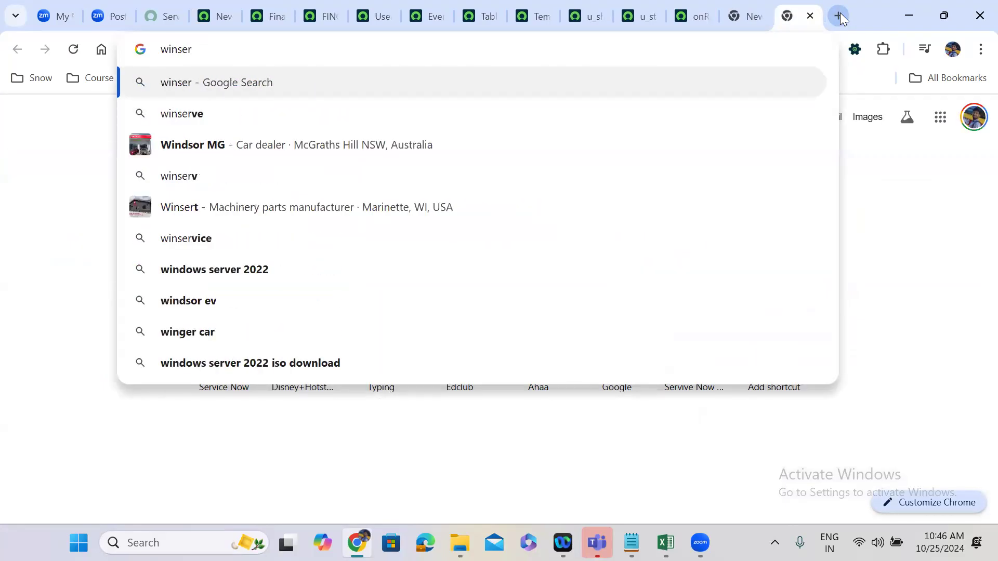
key("BackSpace")
key("BackSpace")
key("BackSpace")
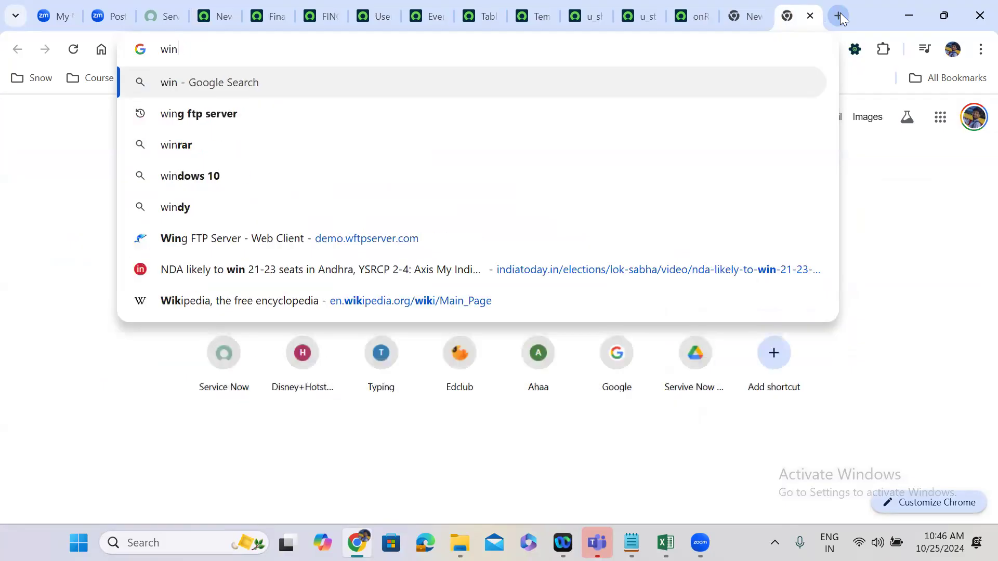
left_click(282, 113)
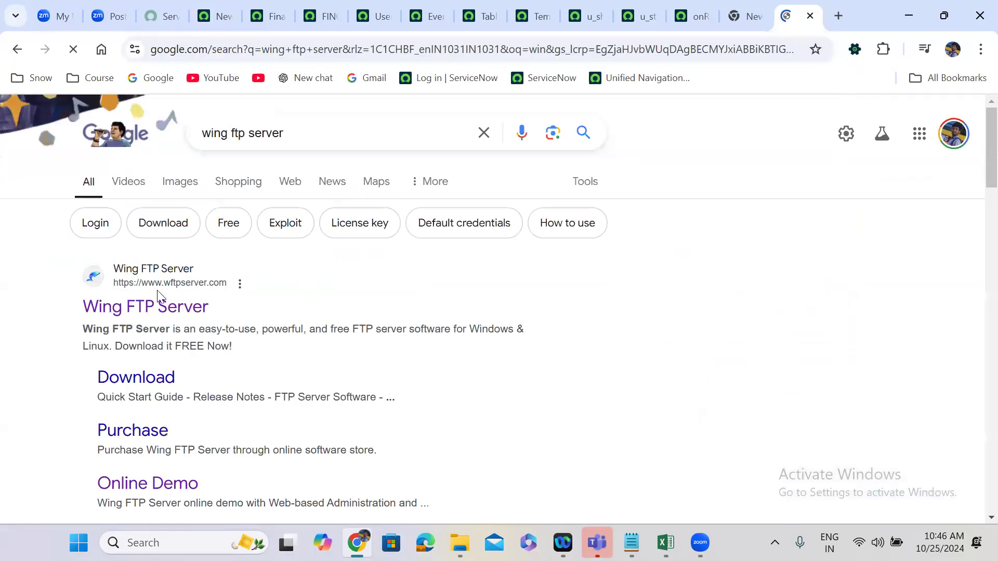
left_click(161, 311)
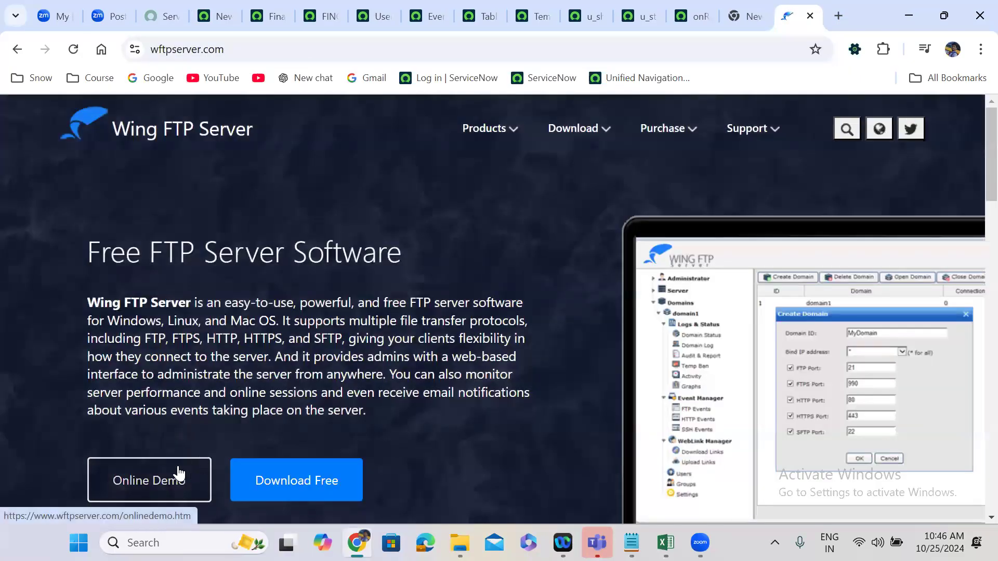
Open the Wing FTP Server online demo page and follow its secure web-based client link.
left_click(170, 473)
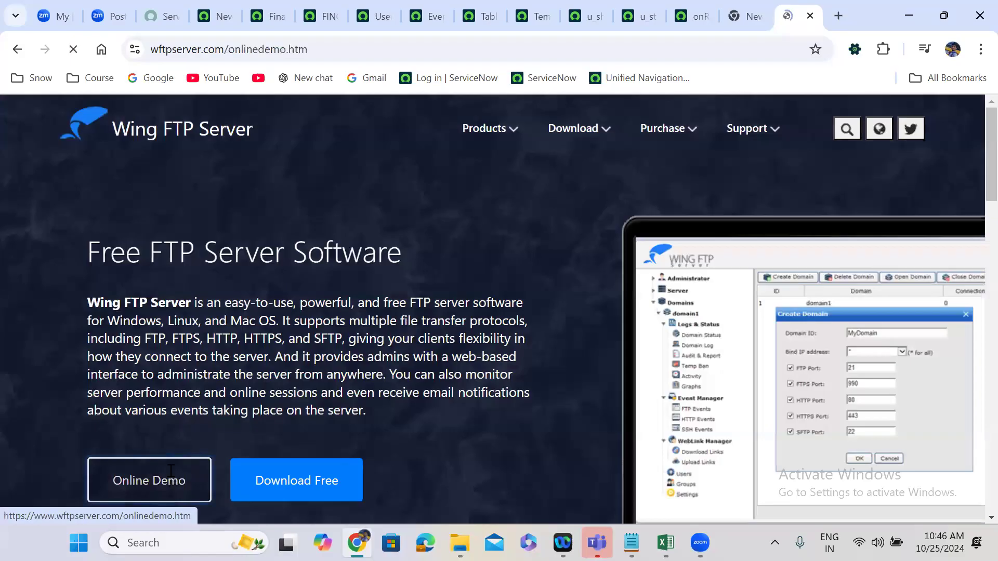
scroll(455, 383, "down", 3)
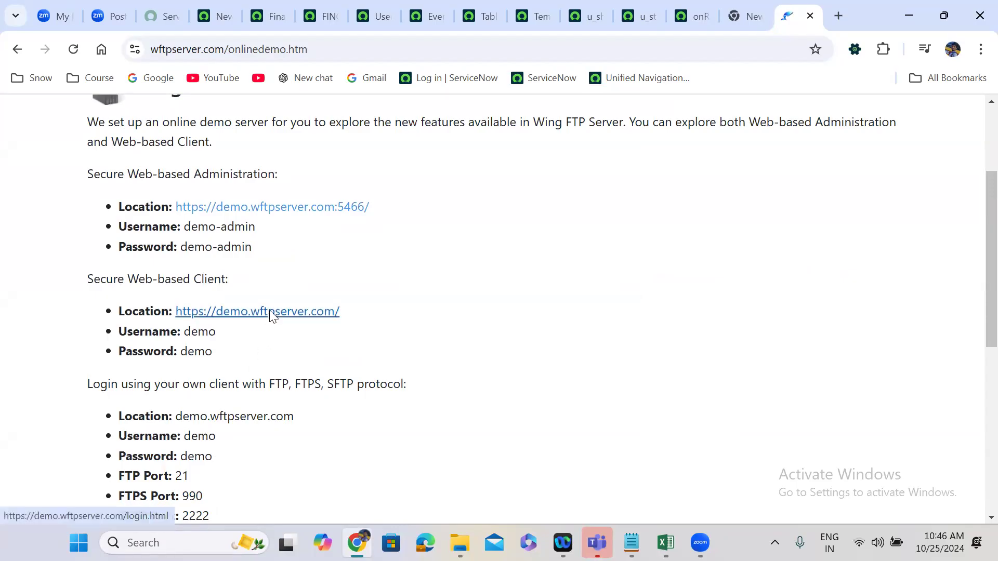
left_click(272, 312)
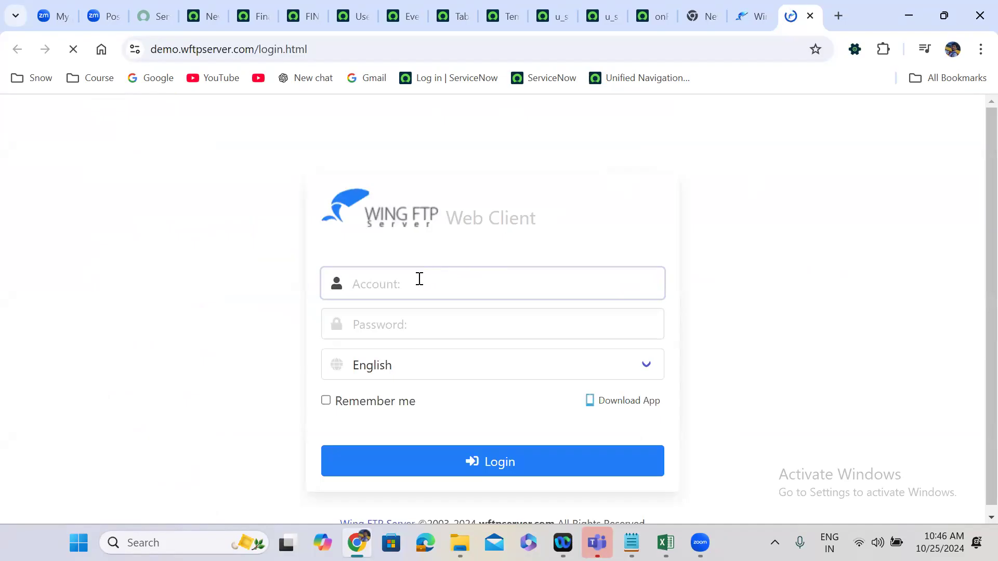
Log in to the Wing FTP web client with the demo account name and password.
type("demo")
key("Tab")
type("demo")
left_click(463, 456)
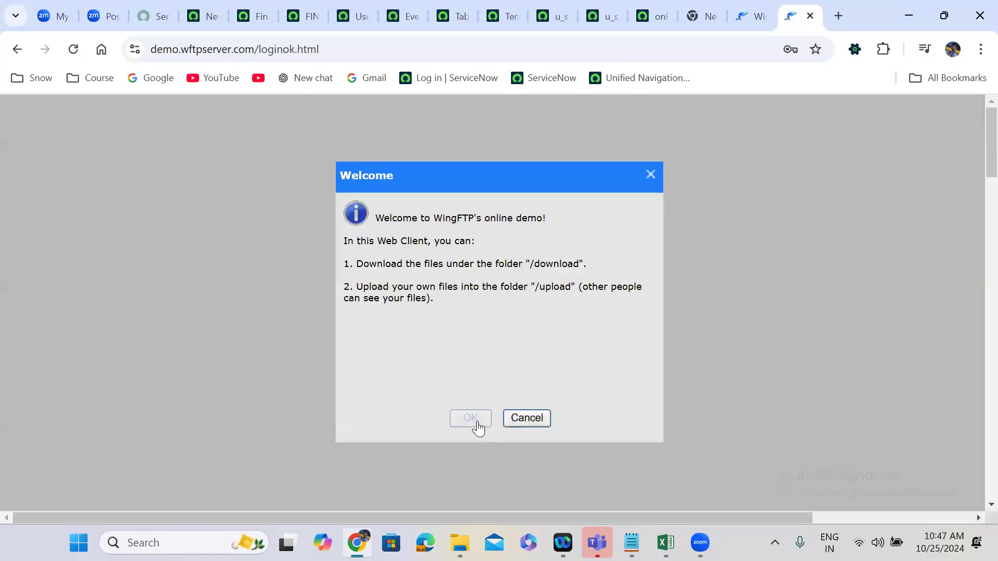
Sign in to the Wing FTP web client again with the demo account name and password, and dismiss the password warning and welcome message.
left_click(639, 264)
left_click(516, 424)
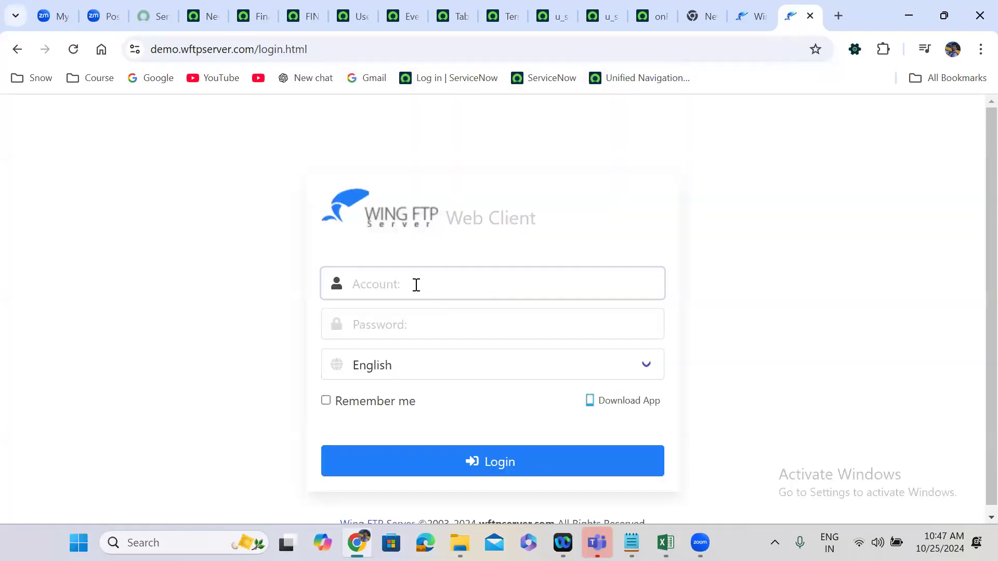
type("demo")
key("Tab")
type("demo")
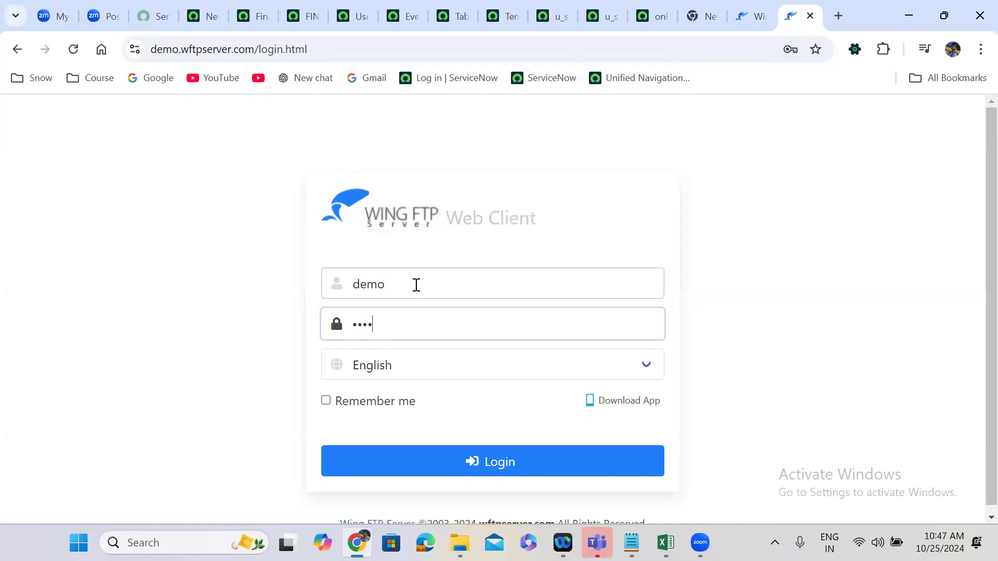
left_click(509, 458)
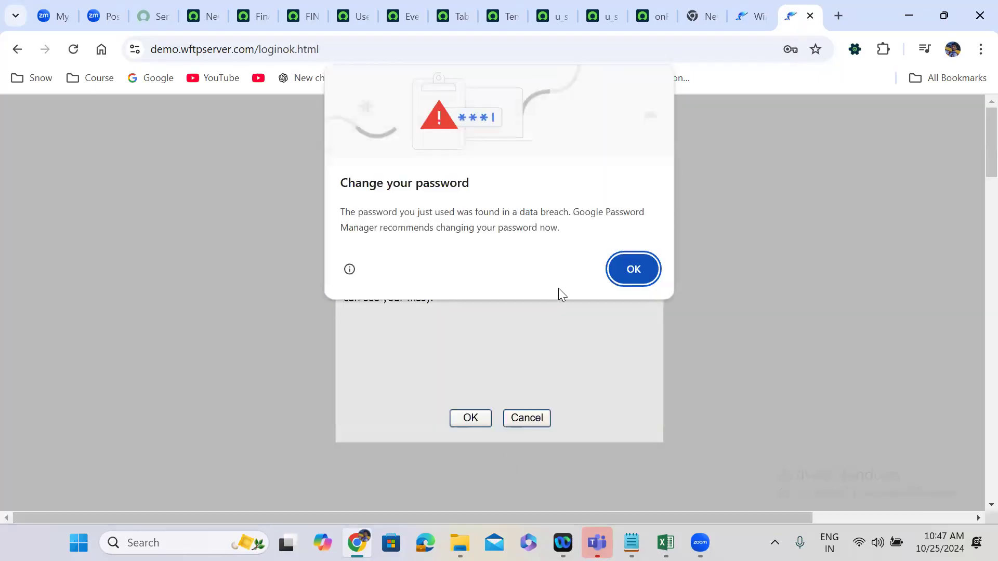
key("Return")
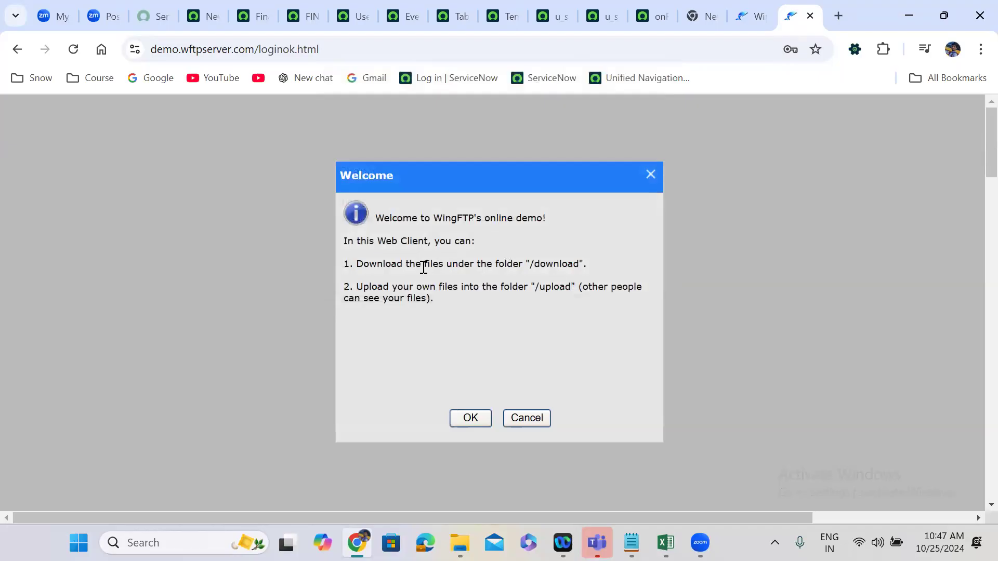
left_click(474, 422)
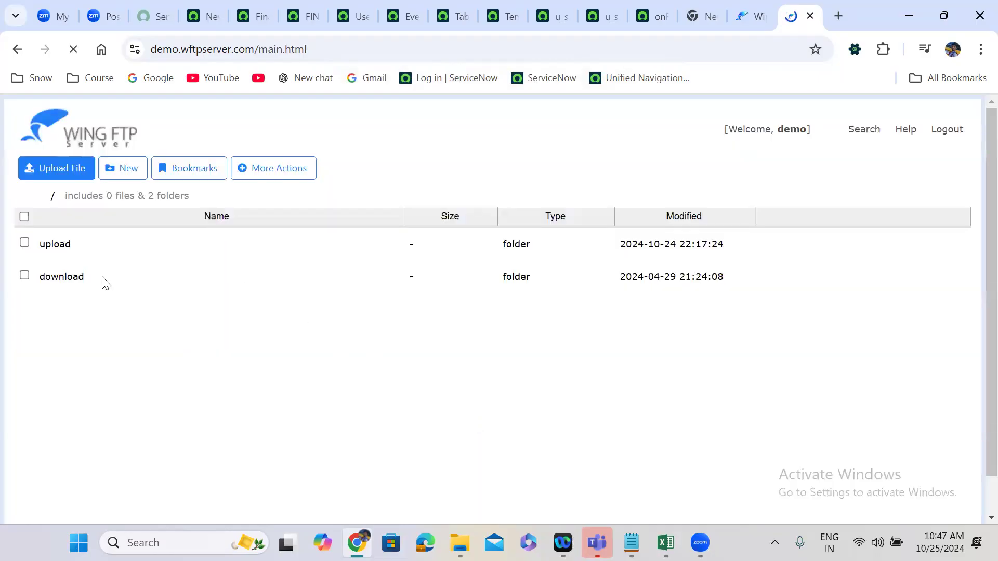
Open the download folder and copy the file name schedule_planner_template.xlsx from its rename dialog without changing it.
double_click(56, 278)
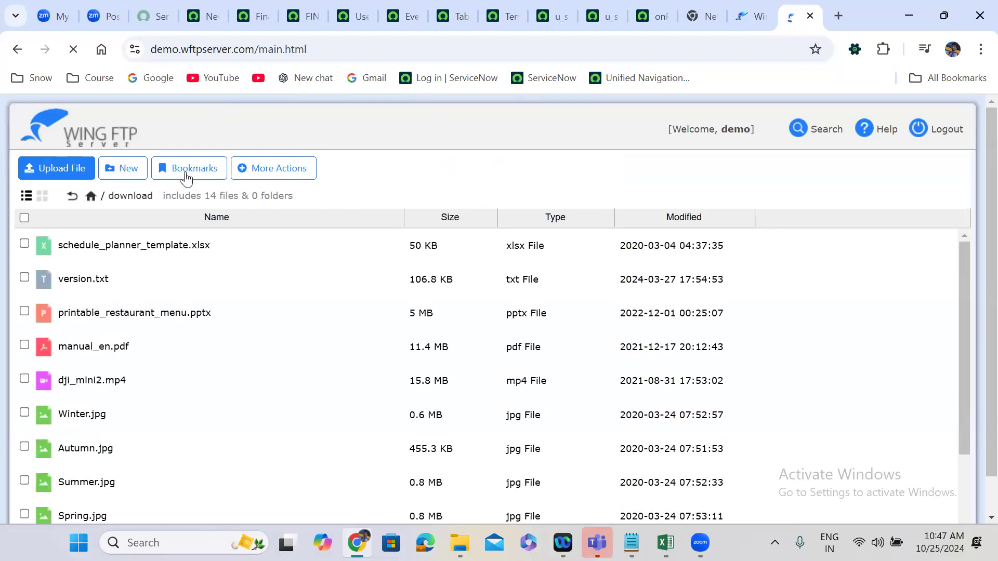
left_click(122, 168)
right_click(208, 251)
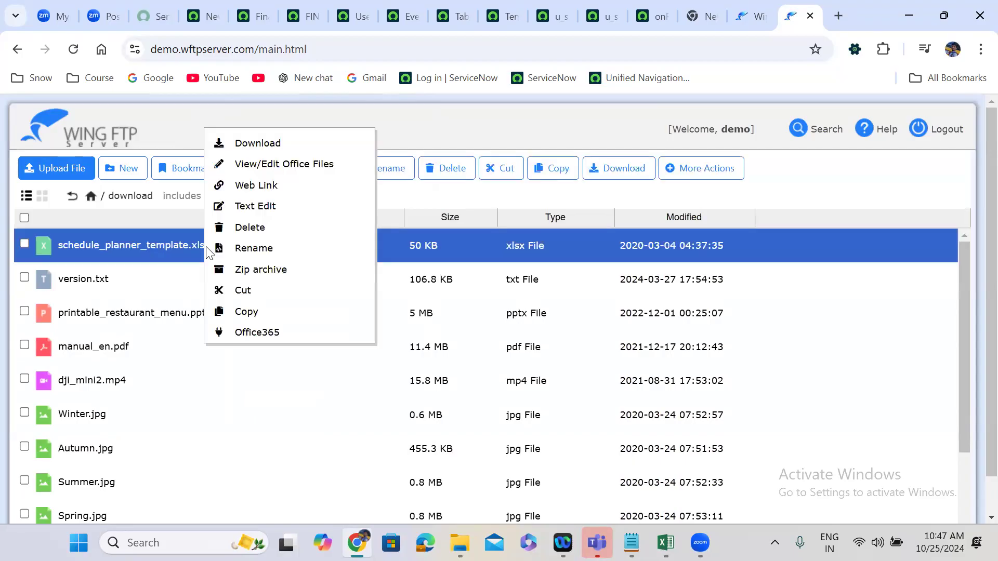
left_click(253, 249)
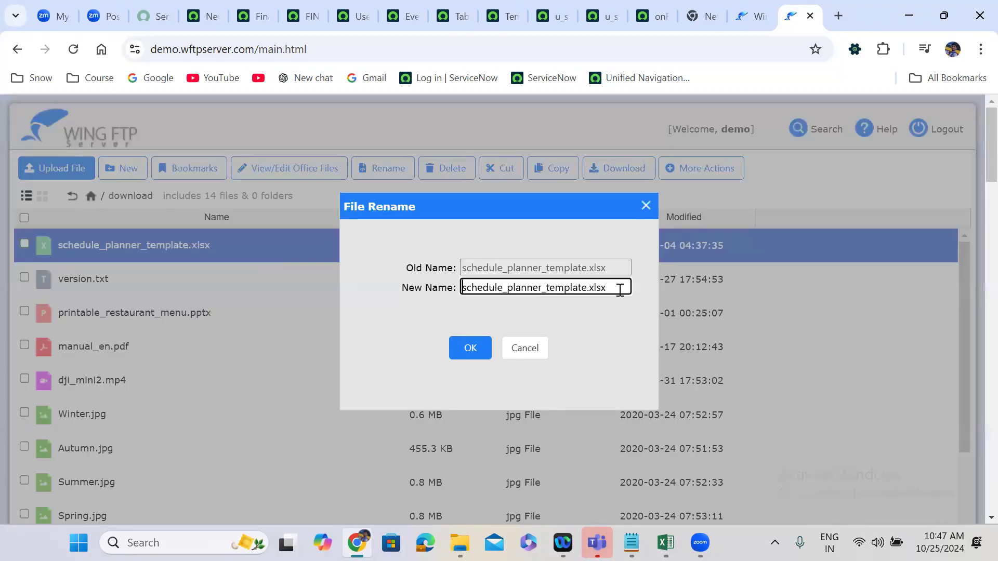
left_click_drag(612, 289, 469, 295)
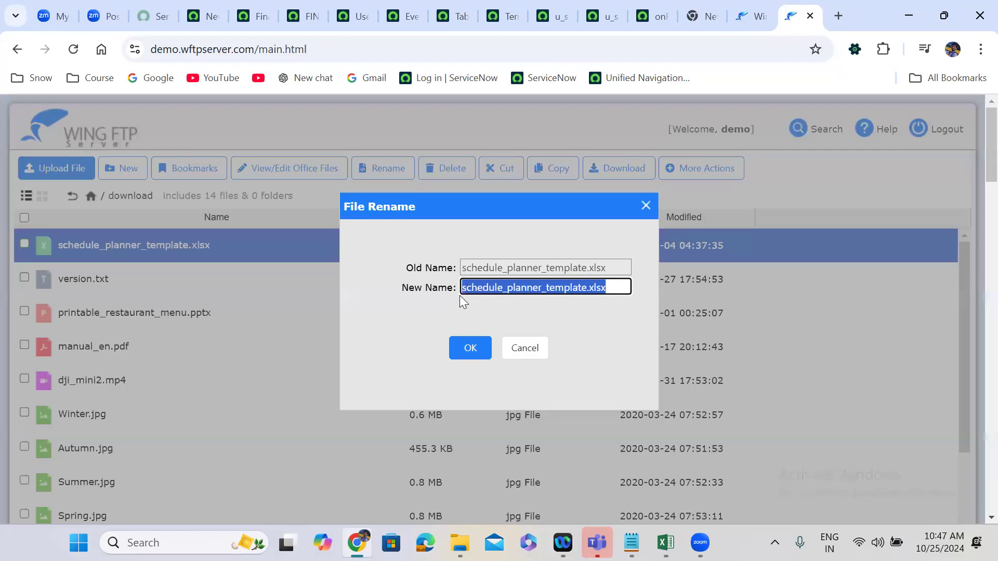
left_click(472, 356)
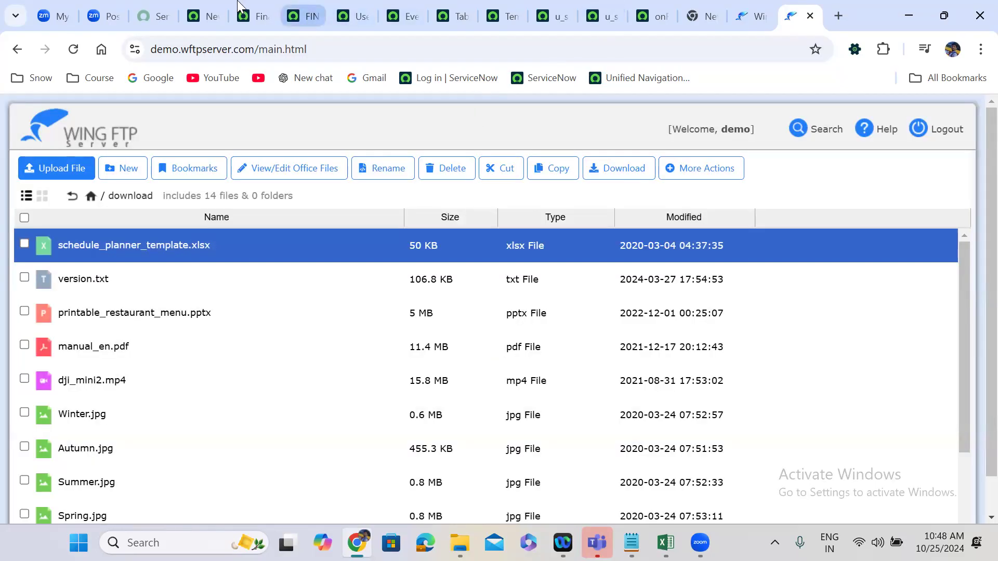
Return to the new data source record in ServiceNow and enter the FTP demo account's username and password.
left_click(219, 3)
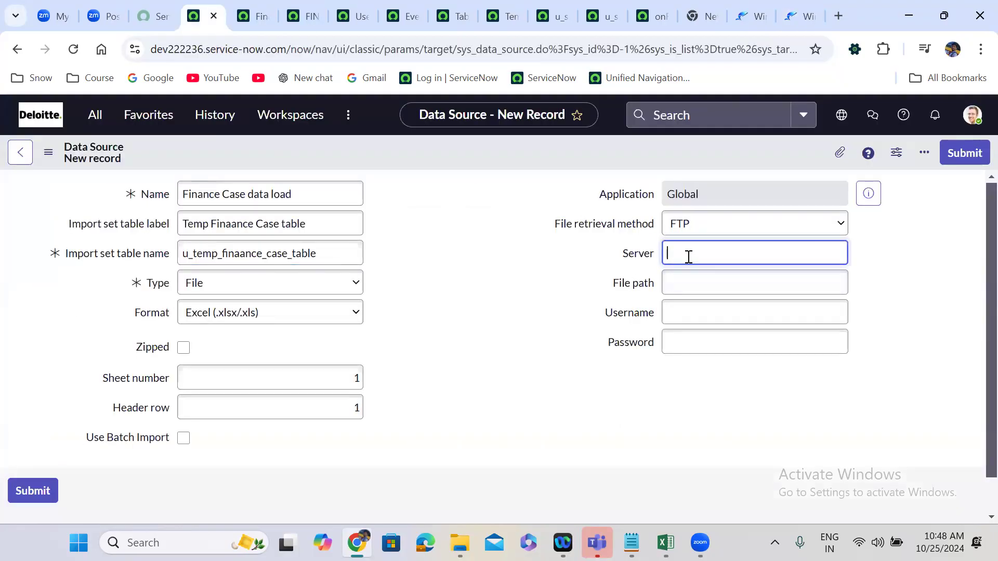
left_click(686, 318)
type("demo")
key("Tab")
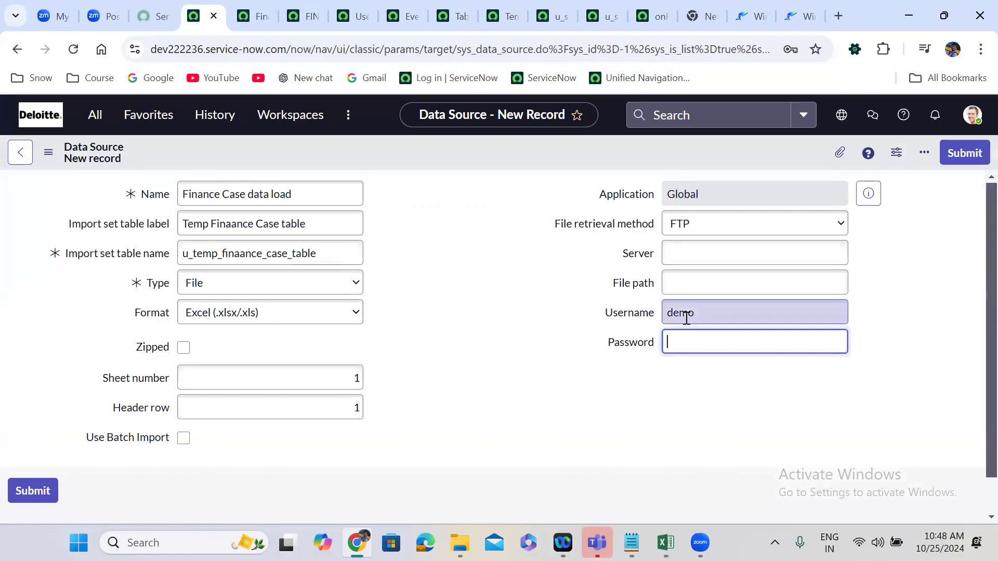
type("demo")
Set the data source's file path to /download/schedule_planner_template.xlsx.
left_click(685, 281)
type("/download")
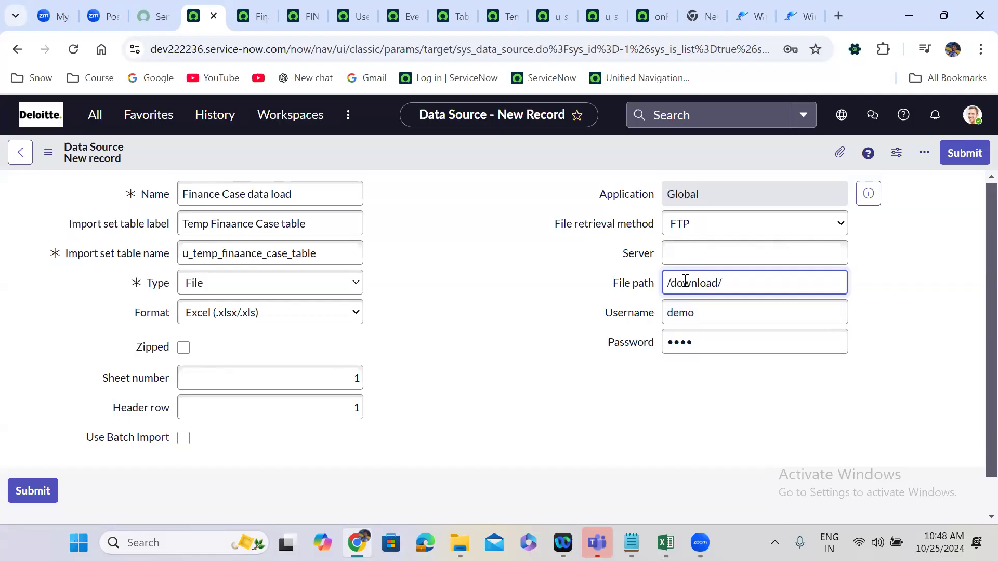
type("/")
type("schedule_planner_template.xlsx")
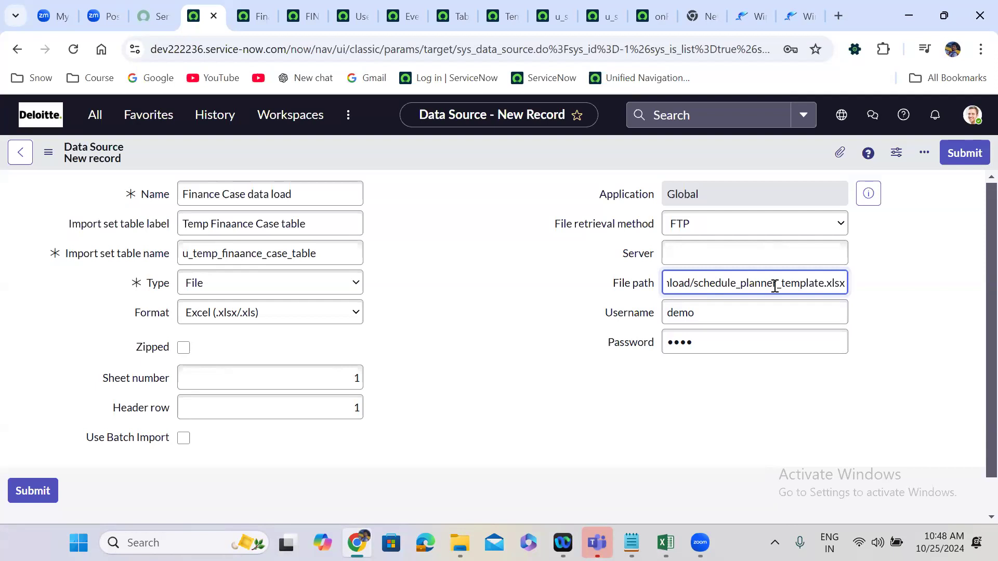
left_click(750, 7)
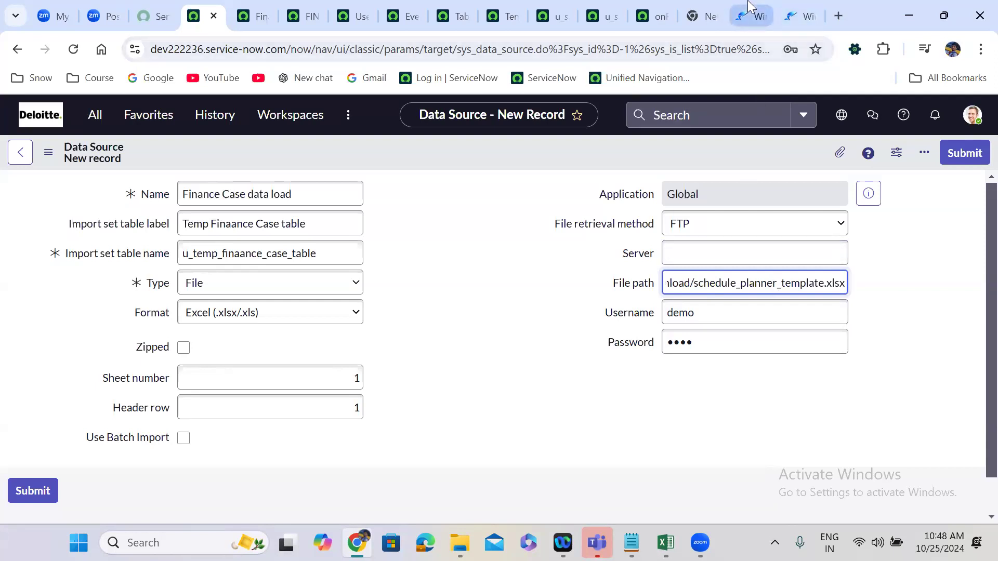
left_click(722, 8)
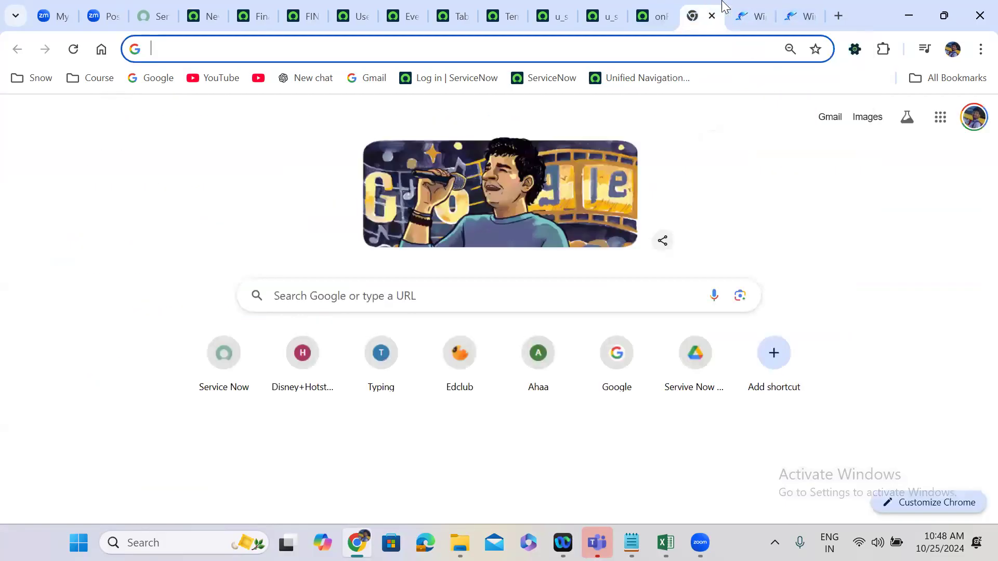
left_click(754, 10)
left_click(805, 11)
left_click(760, 7)
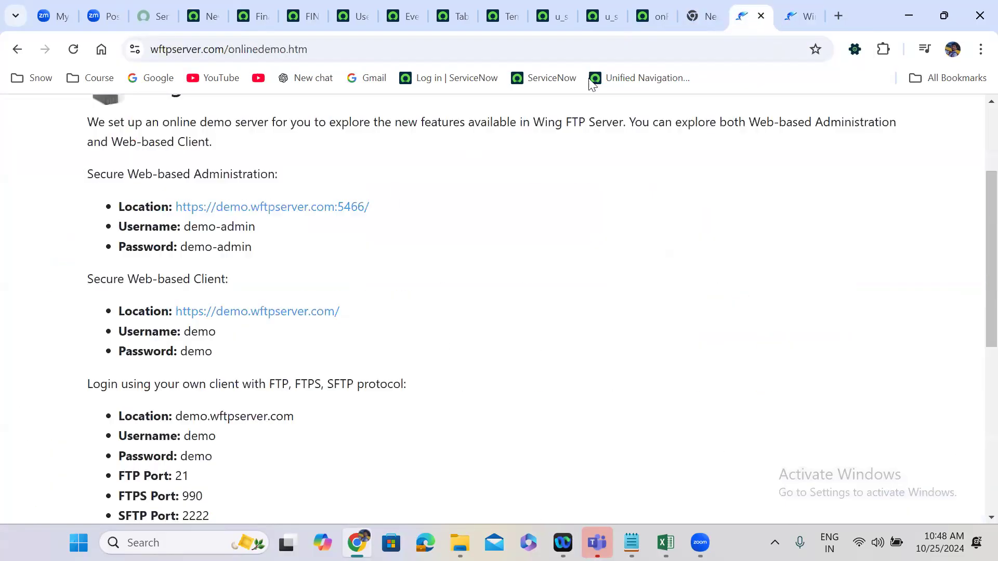
left_click_drag(340, 312, 177, 313)
key("ctrl+c")
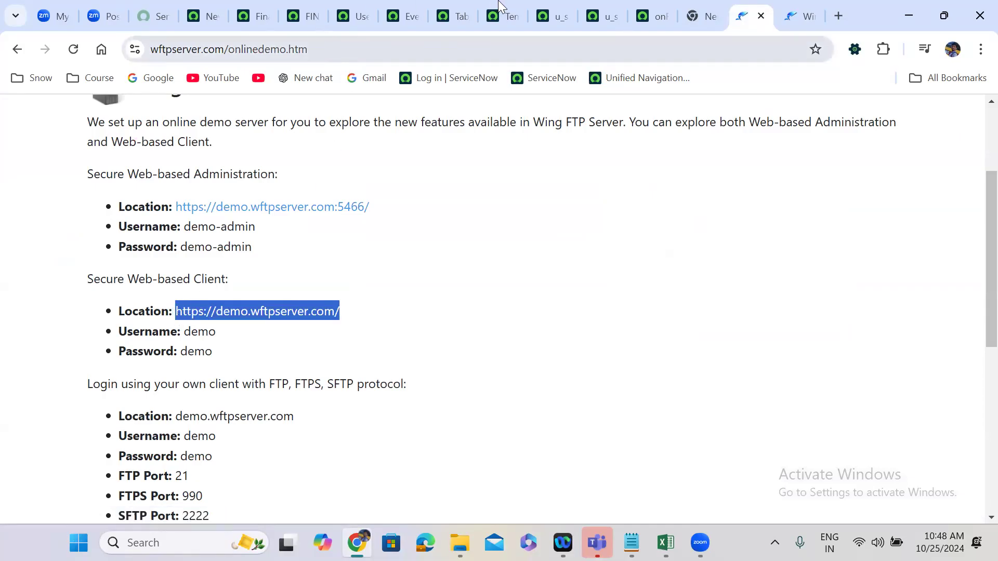
left_click(206, 16)
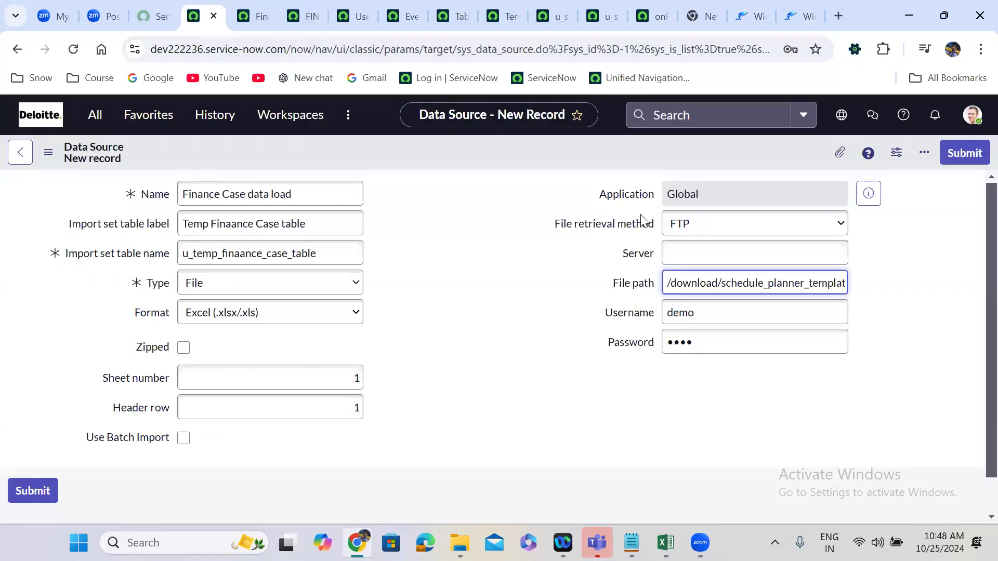
left_click(673, 251)
key("ctrl+v")
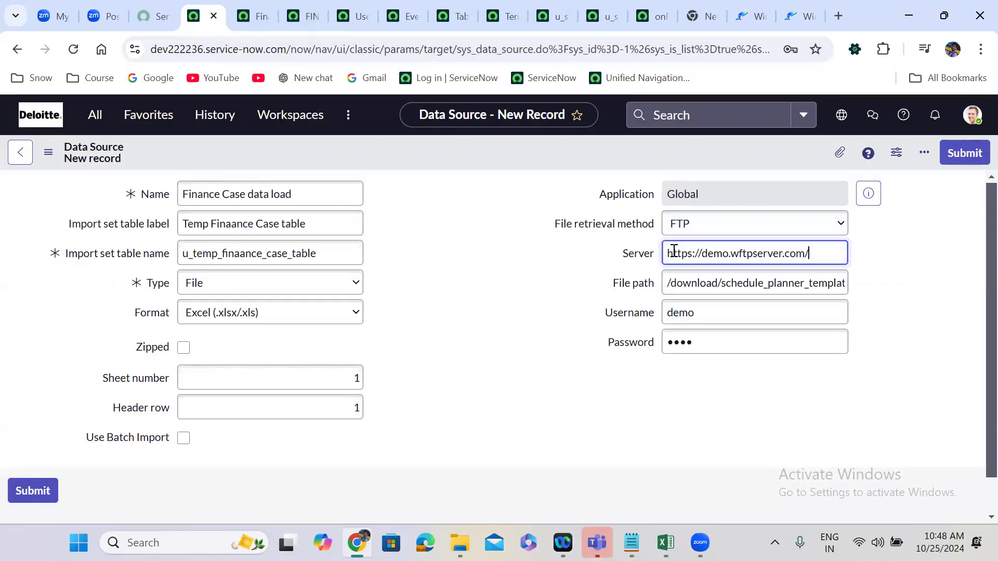
left_click(470, 315)
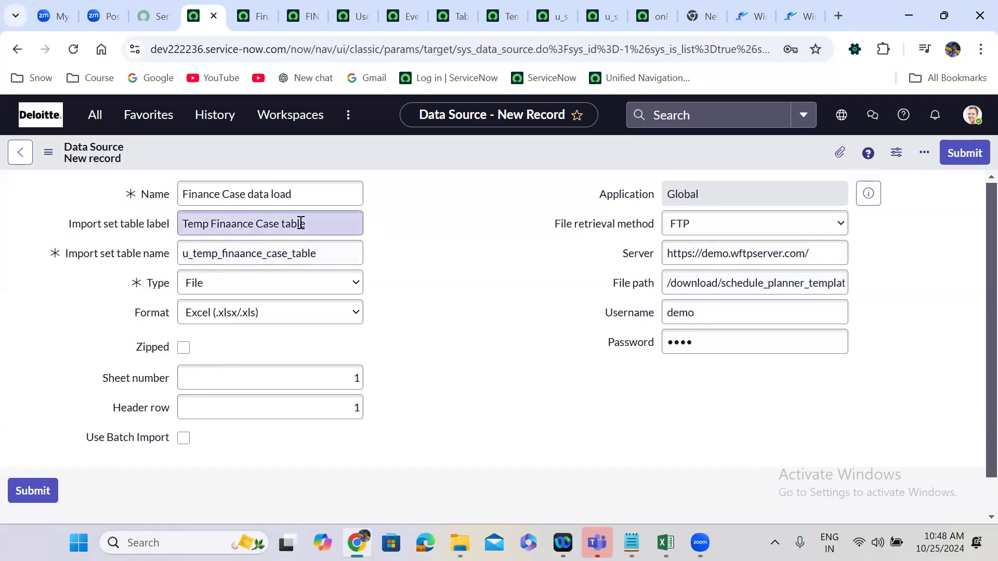
right_click(464, 143)
left_click(493, 152)
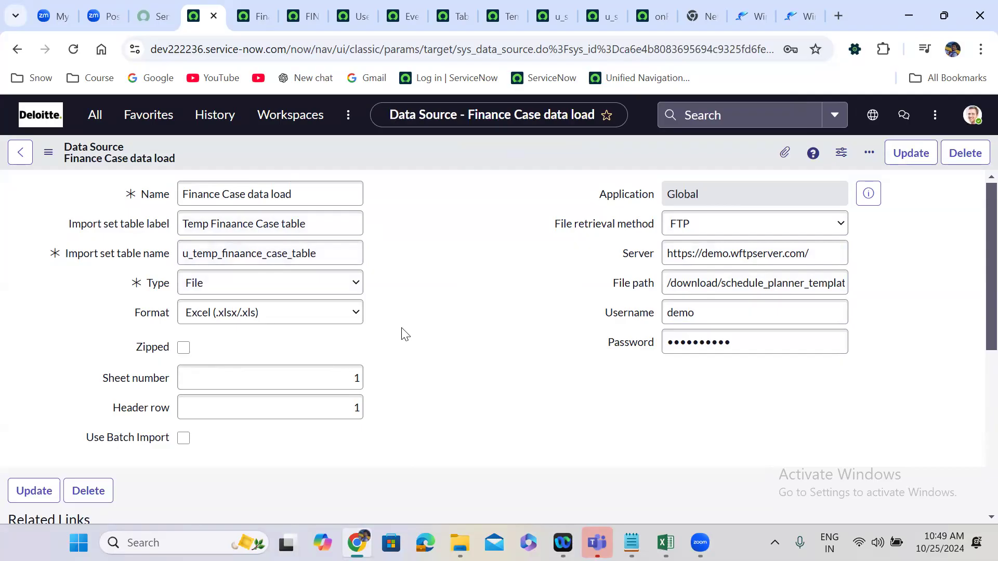
Create a new transform map for the data source with Finance Case [u_finance_case] as its target table.
scroll(405, 336, "down", 6)
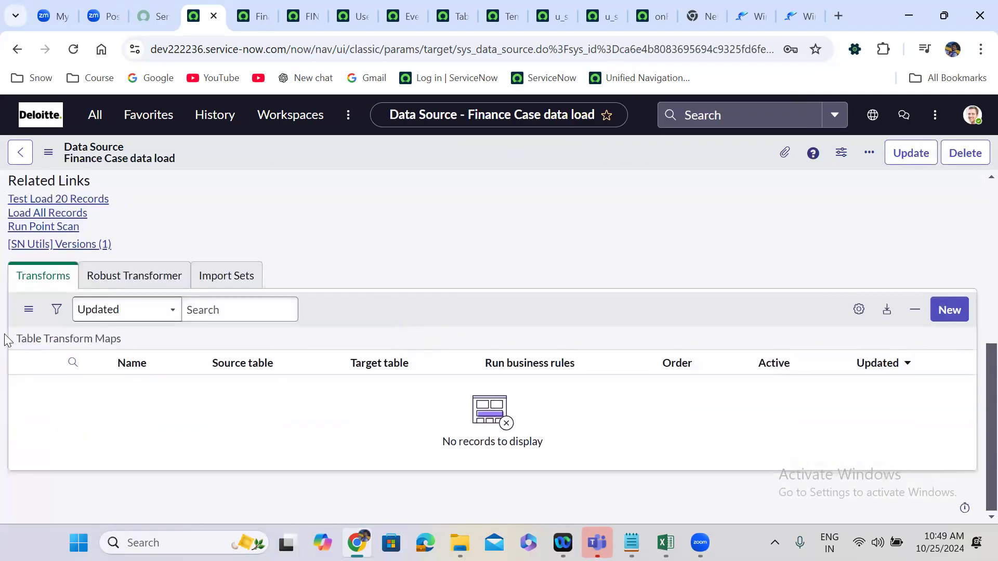
left_click(950, 312)
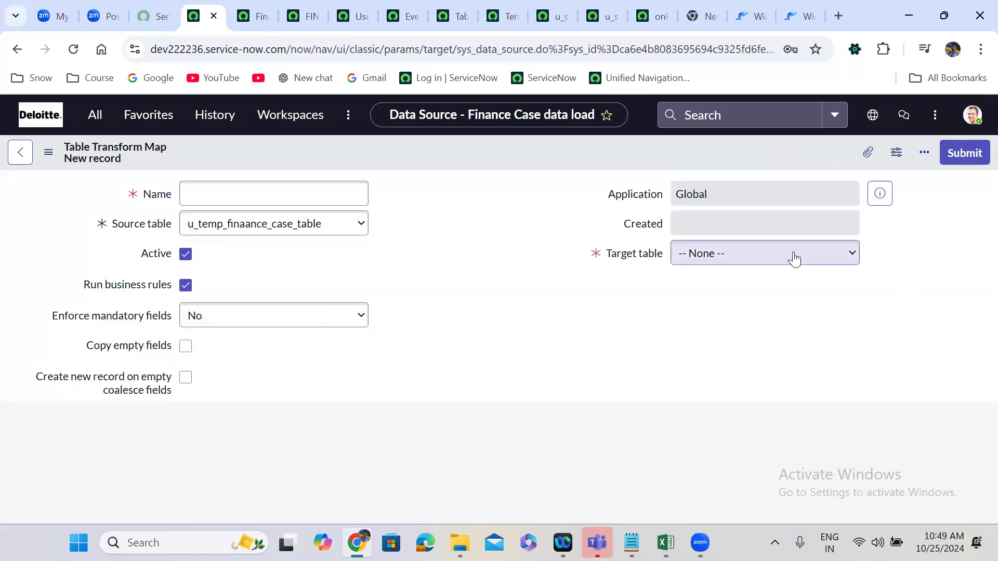
left_click(703, 255)
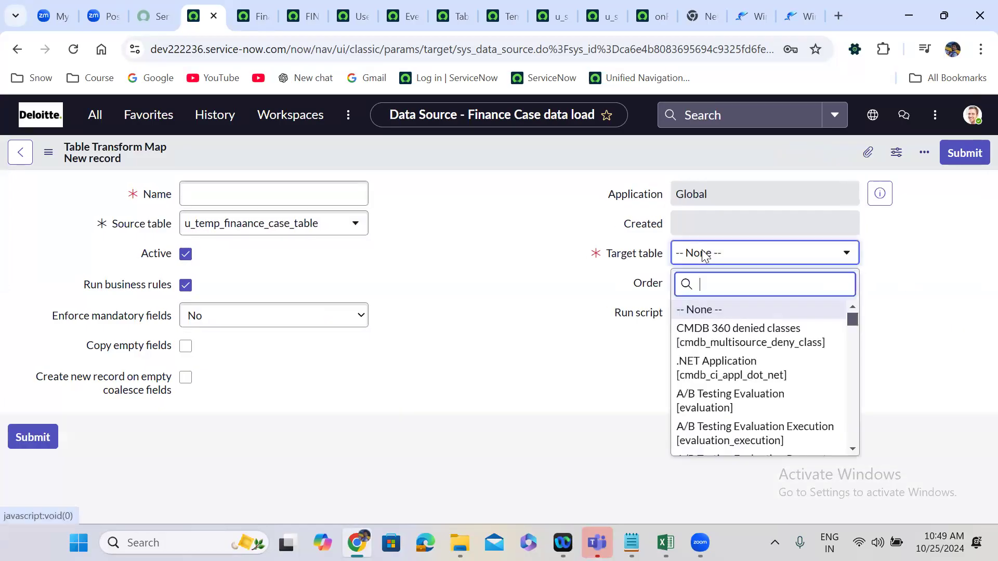
type("fina")
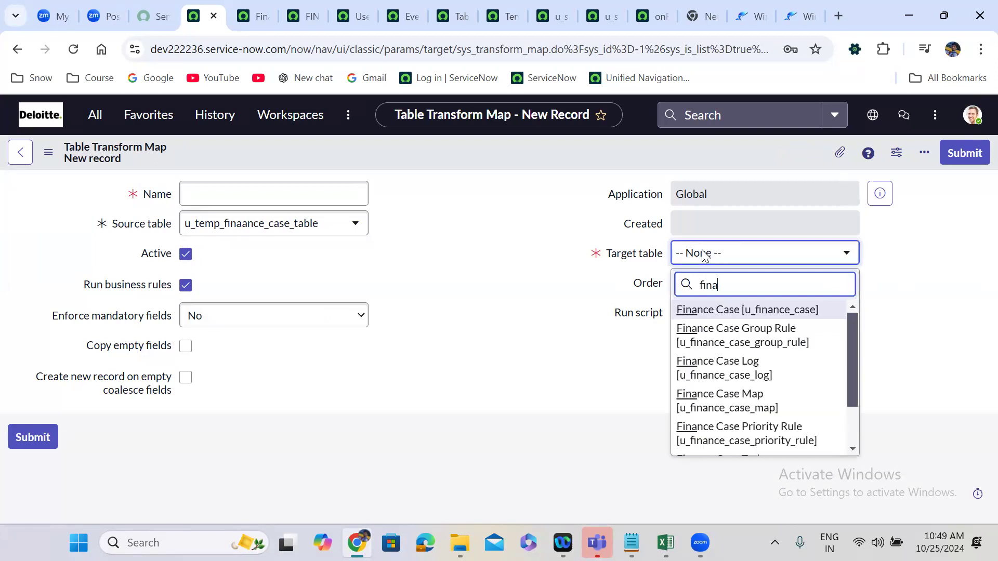
type("nce case")
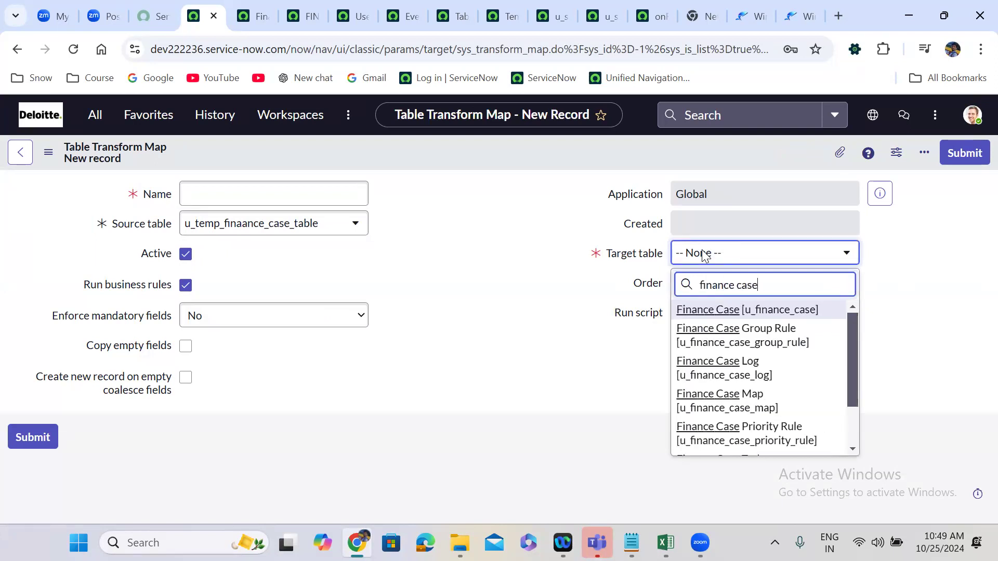
left_click(743, 310)
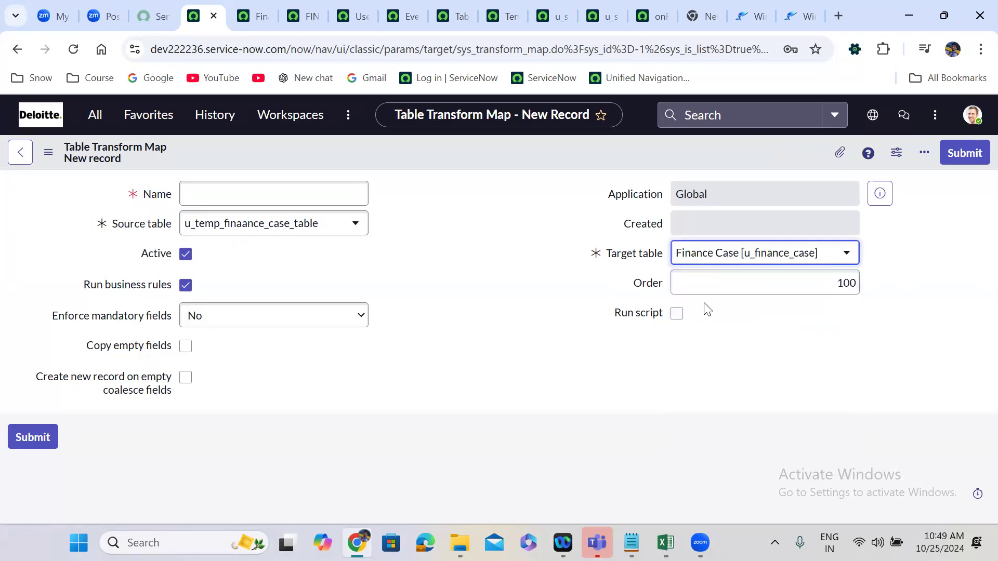
Name the transform map "Finance case laod" and save the record.
left_click(253, 200)
type("Finance case ")
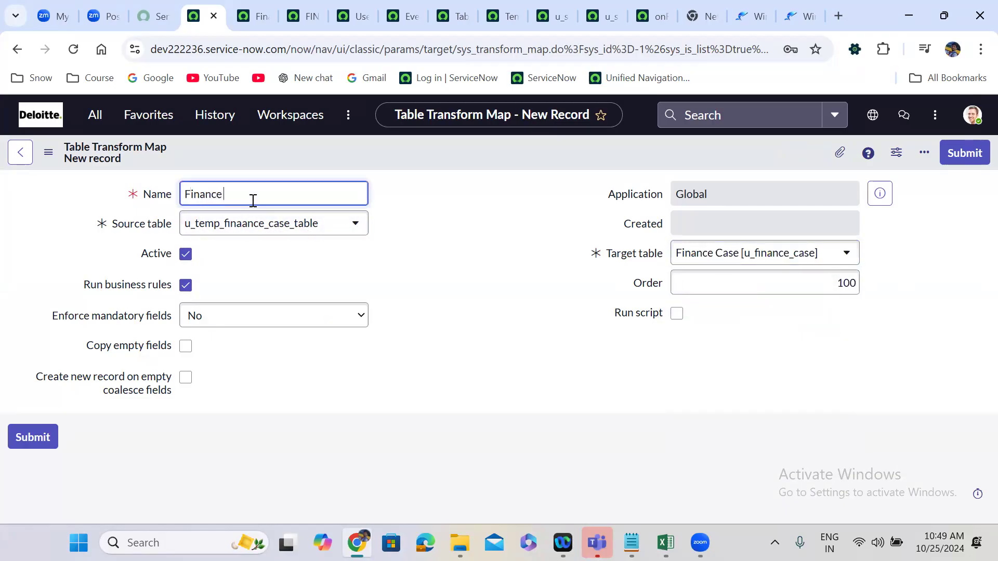
type("laod")
right_click(481, 154)
left_click(509, 166)
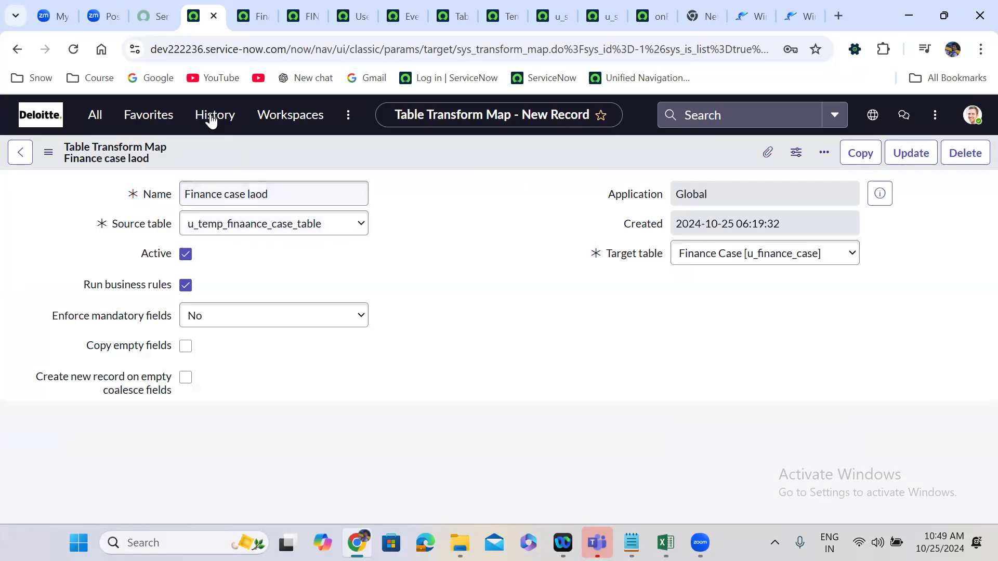
Reopen the Finance Case data load data source from the history and review its Server and File path values.
left_click(211, 118)
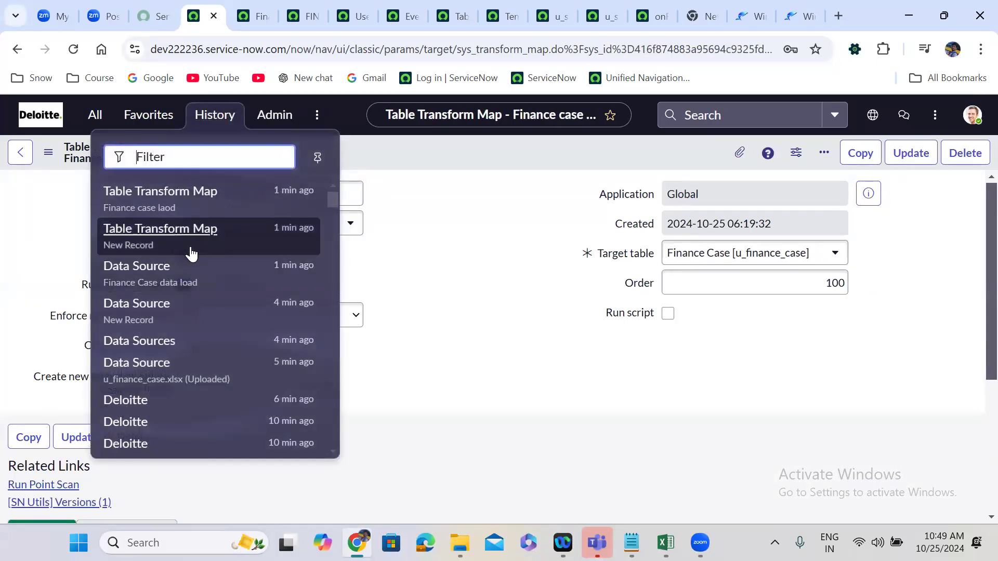
left_click(187, 267)
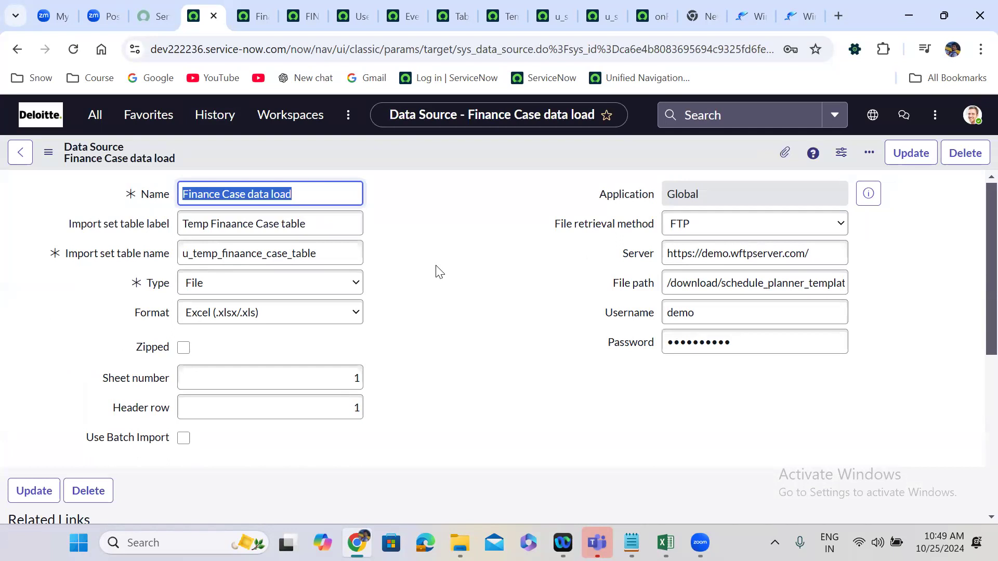
left_click(438, 271)
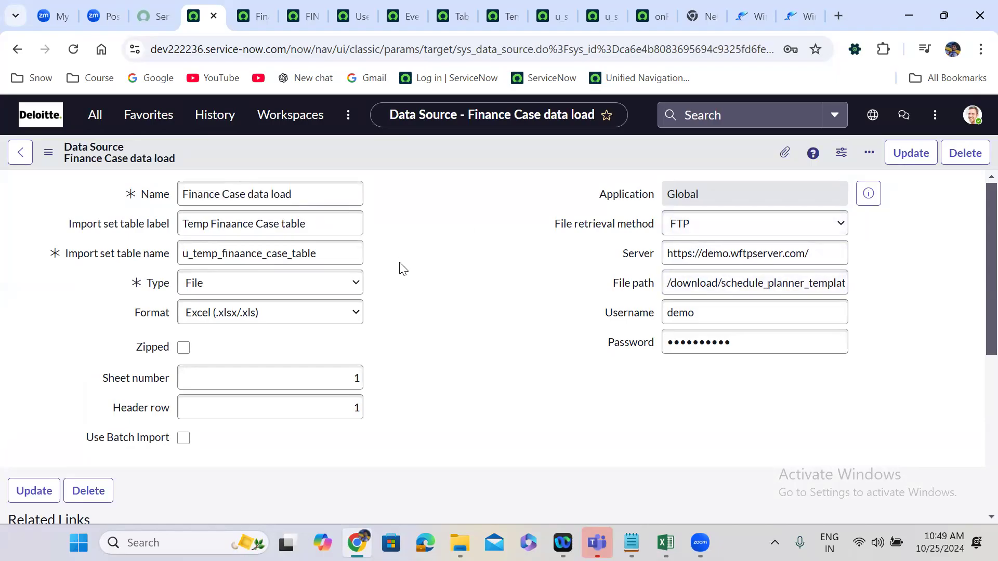
double_click(759, 251)
triple_click(759, 251)
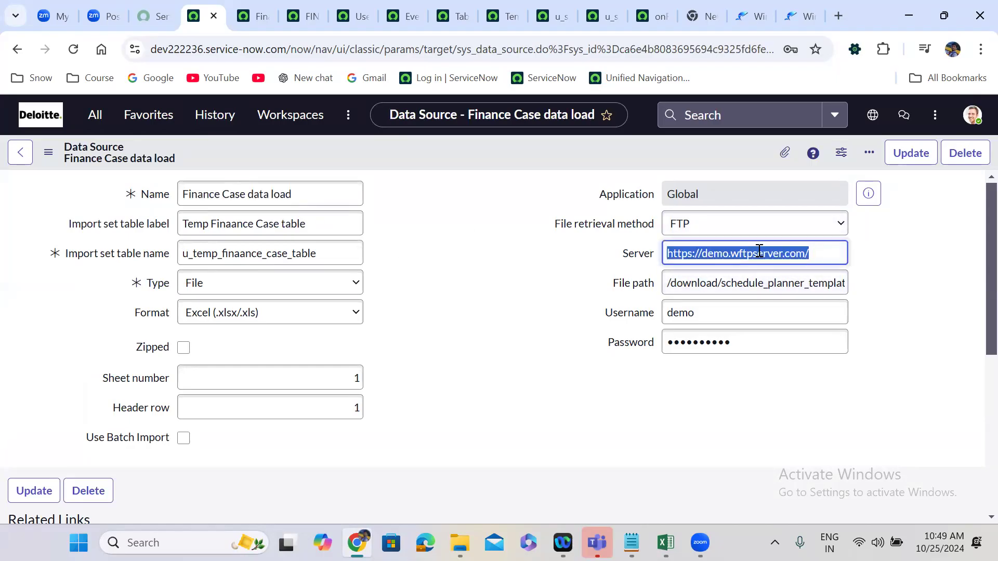
triple_click(791, 281)
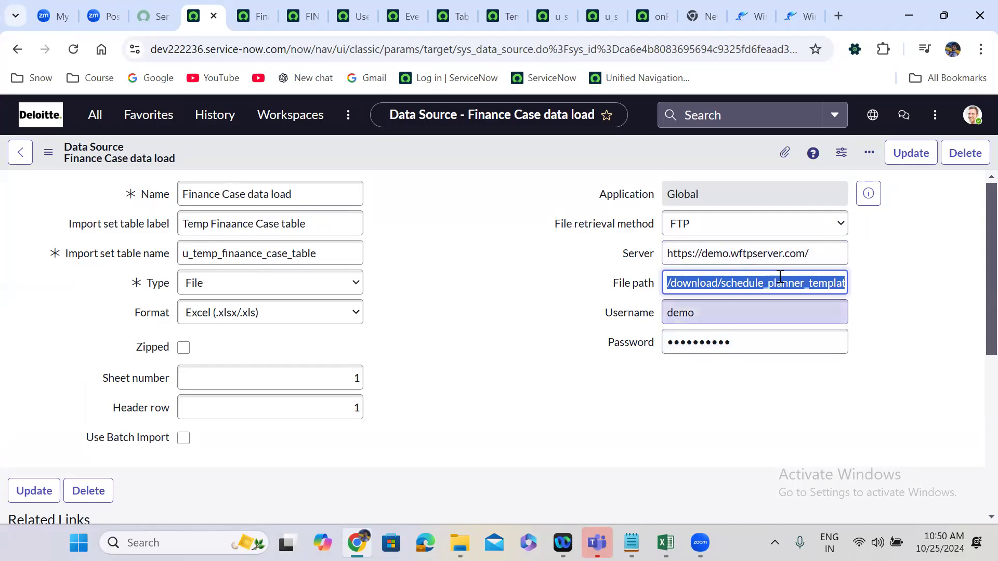
Review the data source's File path value and its related table transform maps.
double_click(820, 285)
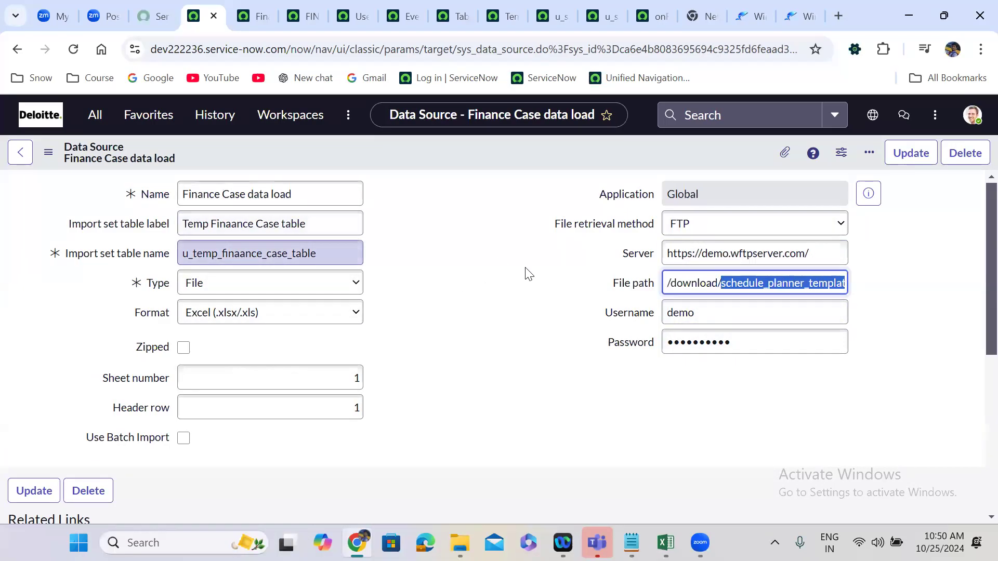
left_click(513, 365)
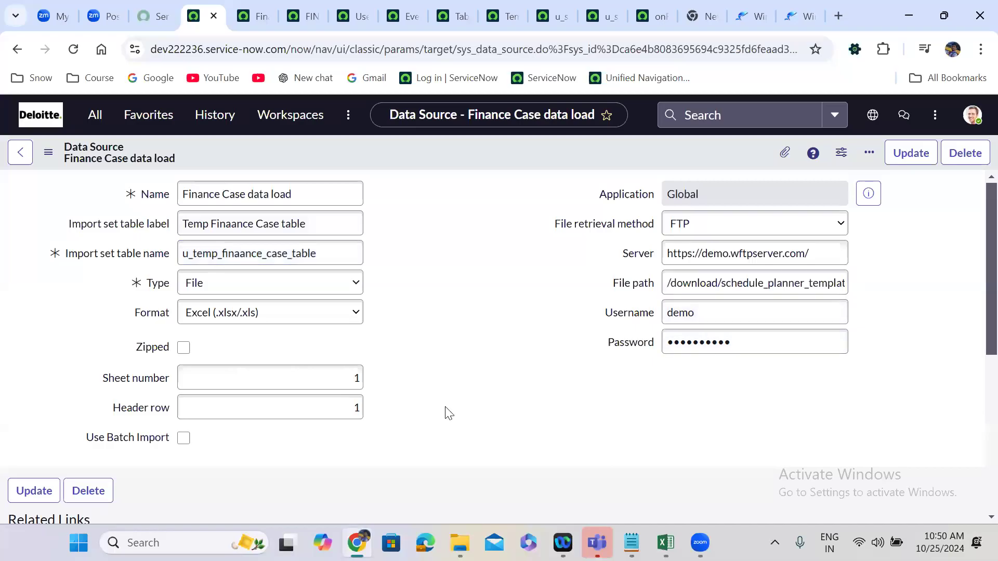
scroll(450, 413, "down", 6)
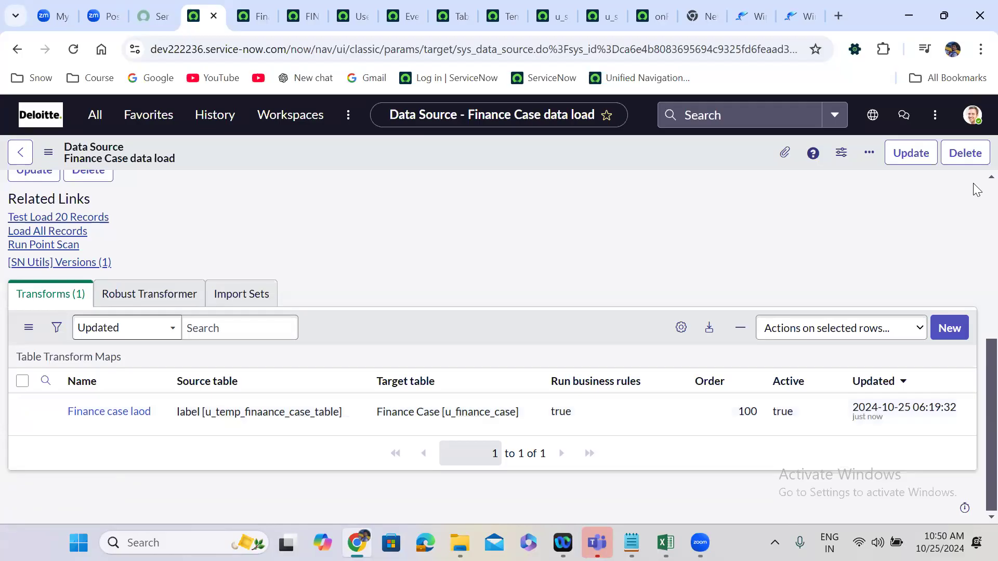
scroll(976, 189, "up", 6)
Check the available file retrieval methods and search Google in a new tab for "sftp full form".
left_click(686, 229)
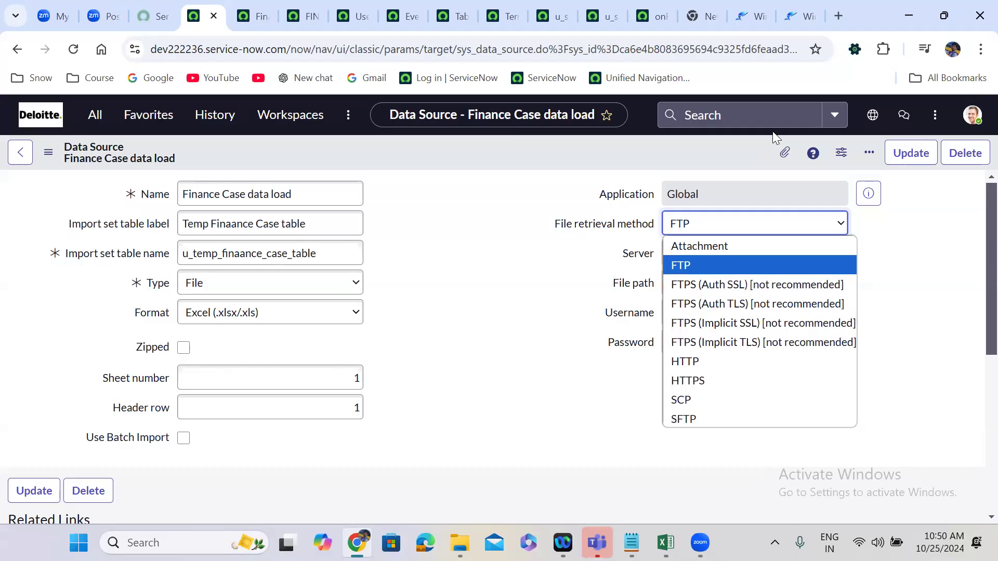
left_click(834, 16)
left_click(834, 16)
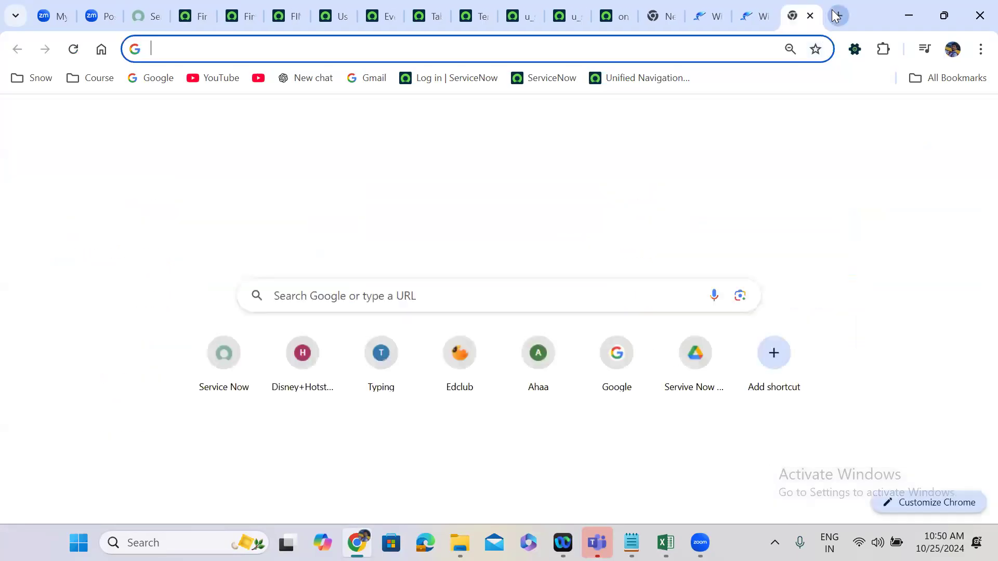
type("sftp")
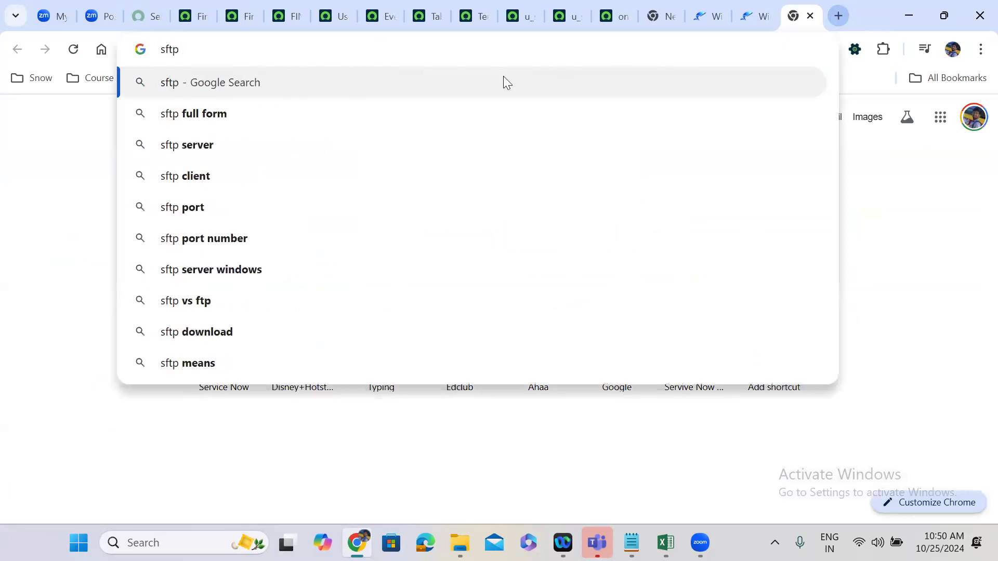
left_click(281, 112)
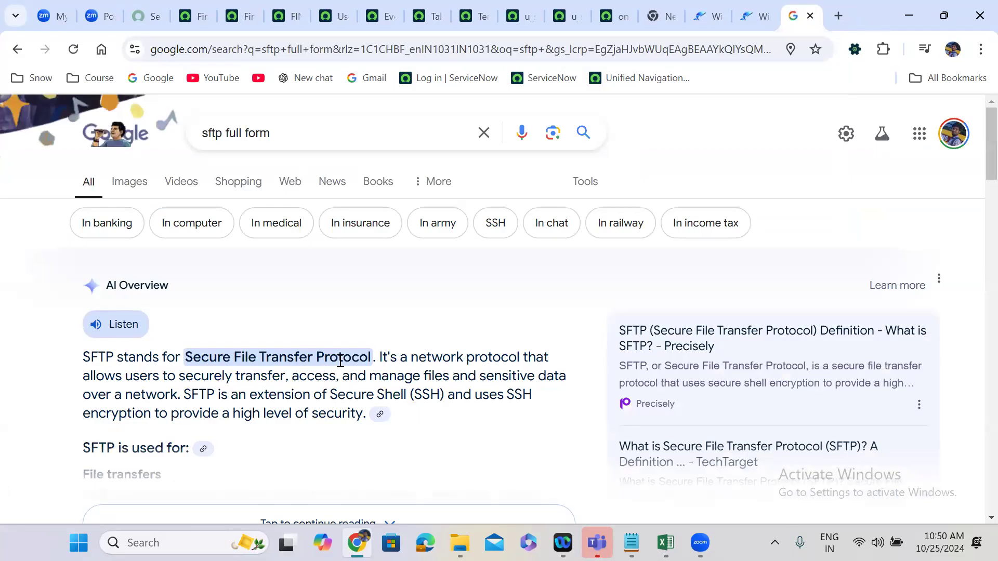
Recheck the data source's file retrieval methods and search Google for "scp full form".
left_click(189, 12)
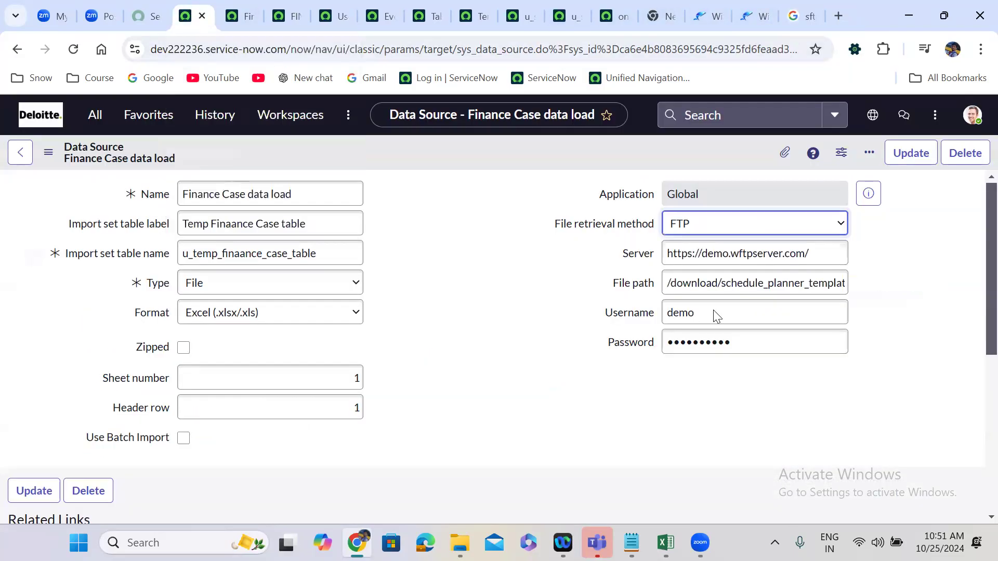
left_click(712, 230)
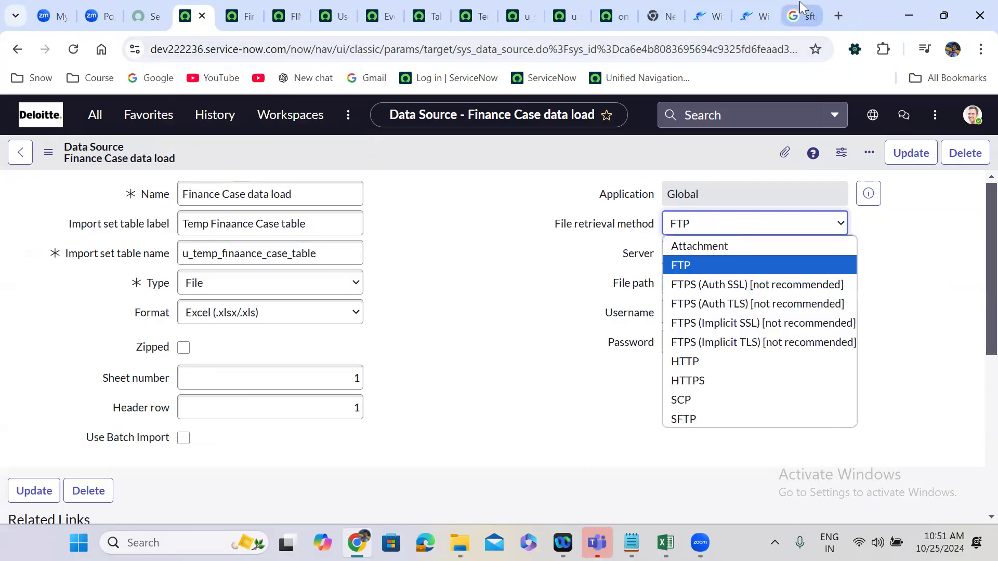
left_click(800, 15)
double_click(214, 132)
type("scp full form")
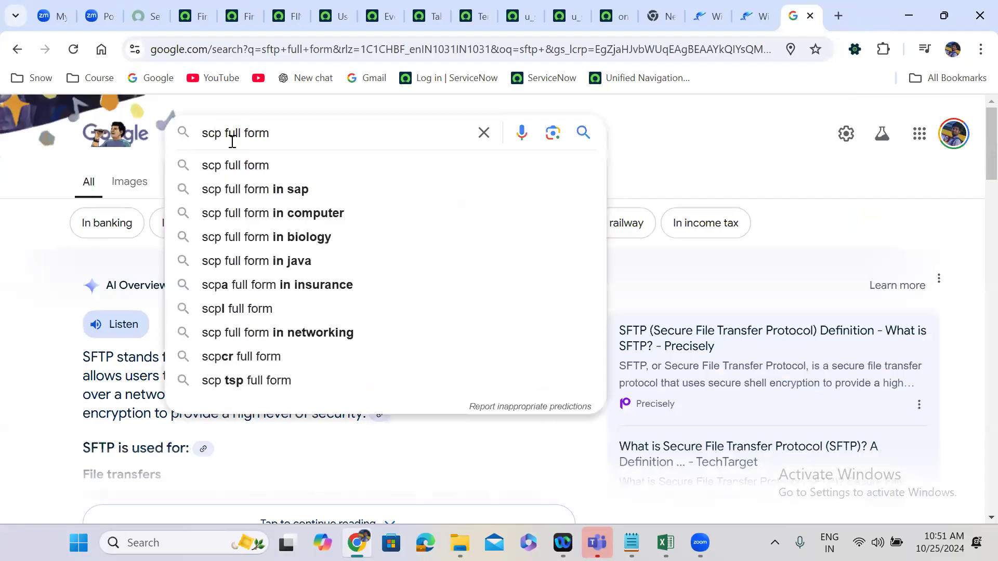
left_click(265, 176)
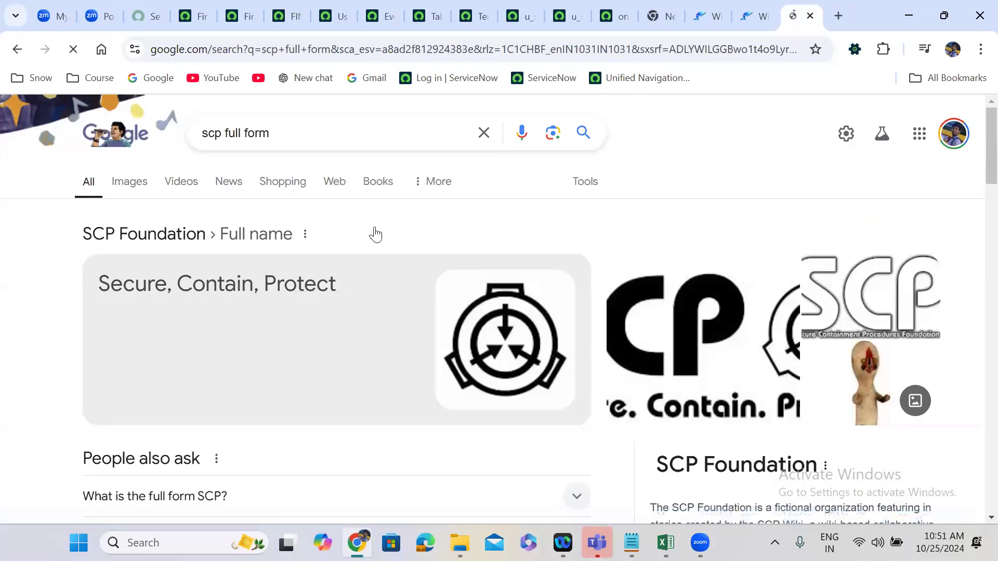
scroll(374, 231, "down", 5)
scroll(375, 232, "down", 2)
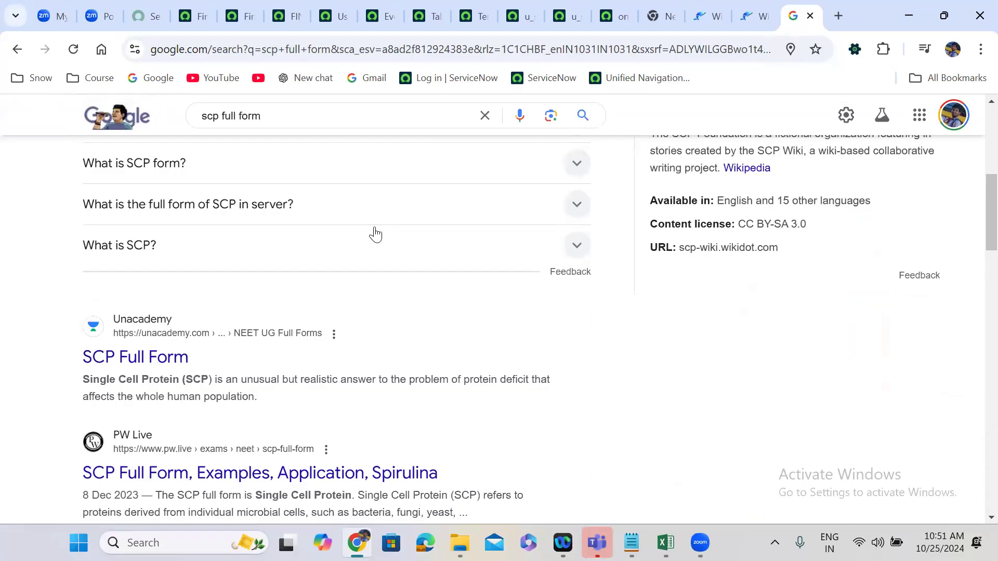
scroll(374, 232, "up", 7)
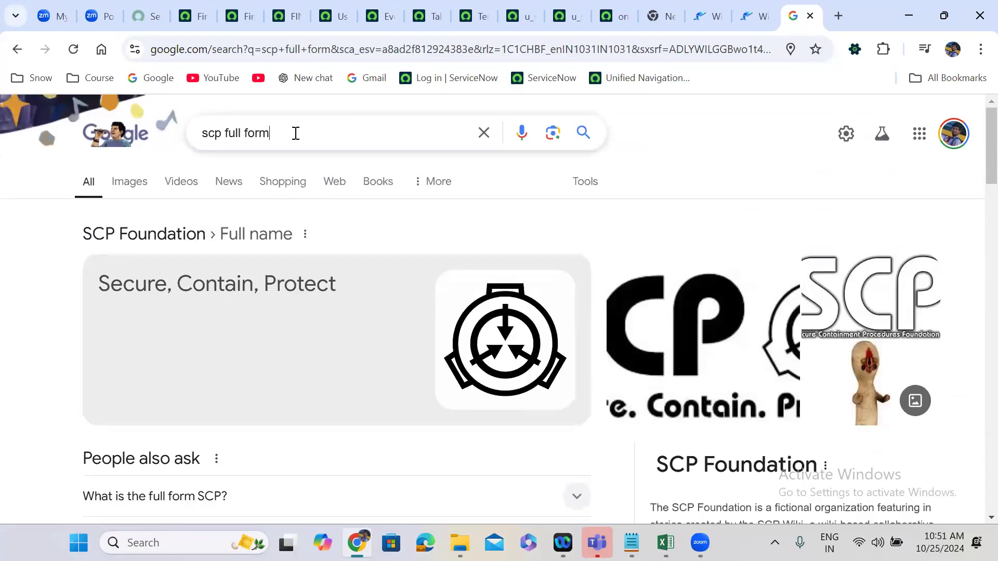
Refine the Google search to "scp full form in file server".
left_click(295, 133)
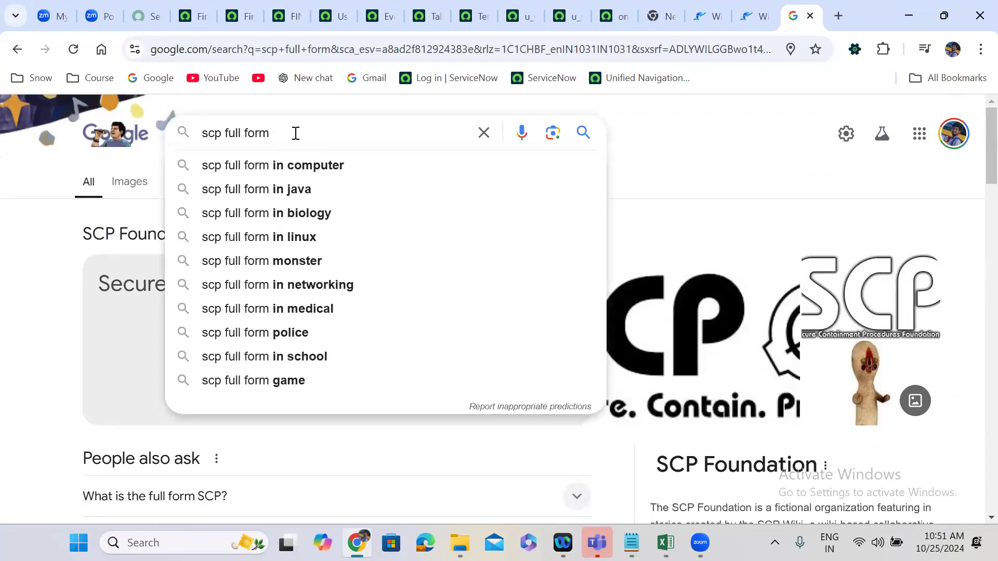
type("in file")
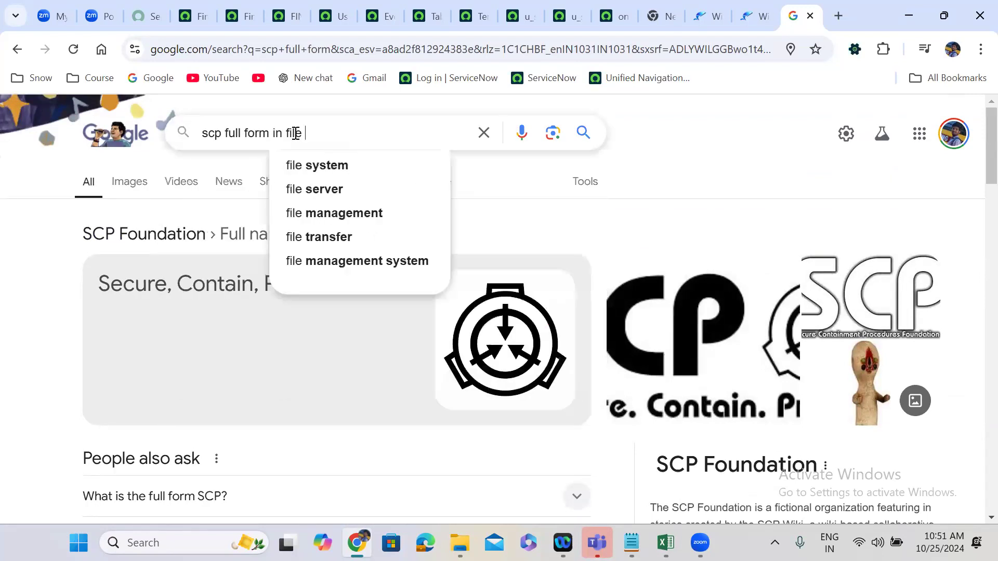
left_click(332, 190)
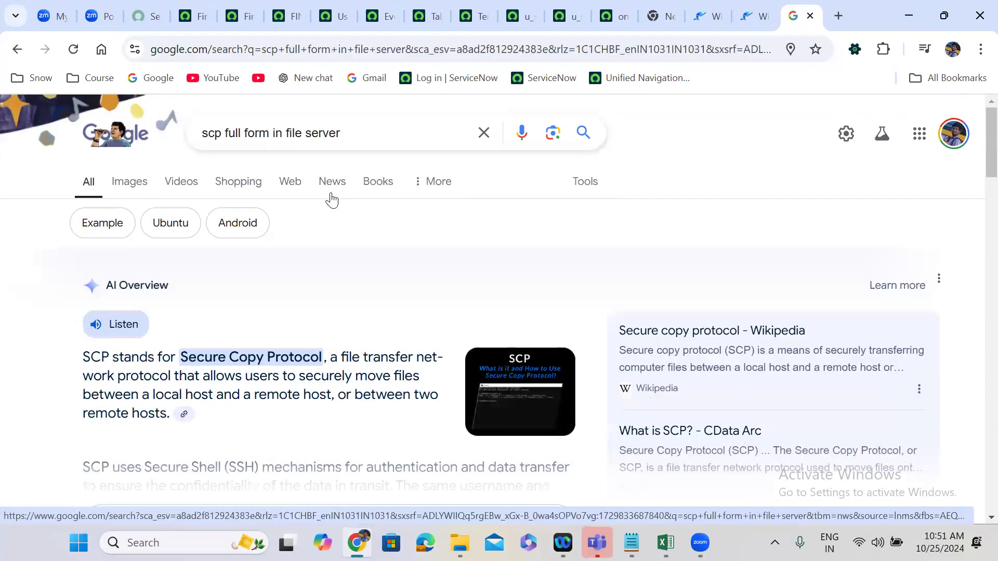
Return to the Finance Case data load record and set its Type to JDBC and Format to MySQL.
left_click(200, 10)
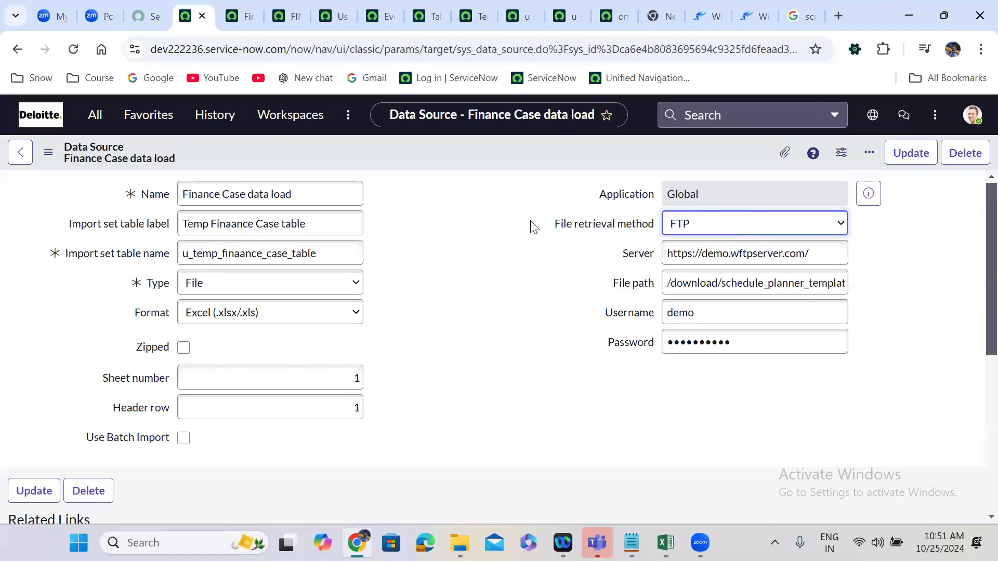
left_click(233, 290)
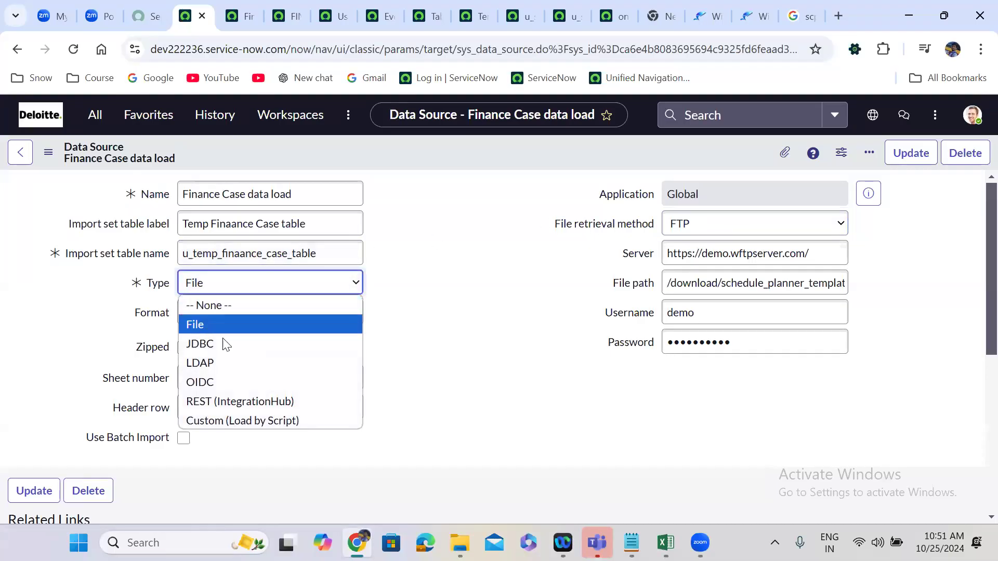
left_click(217, 344)
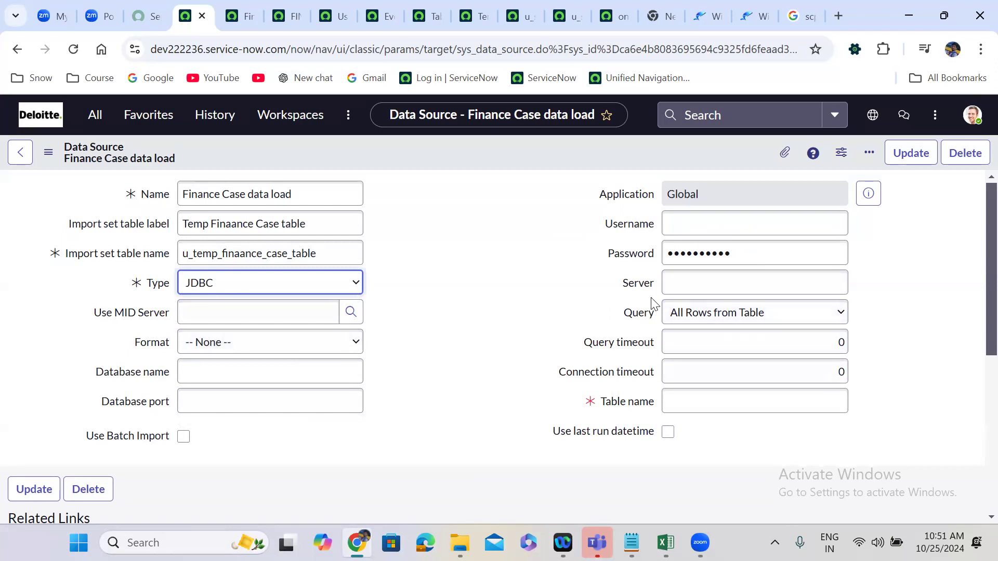
left_click(216, 316)
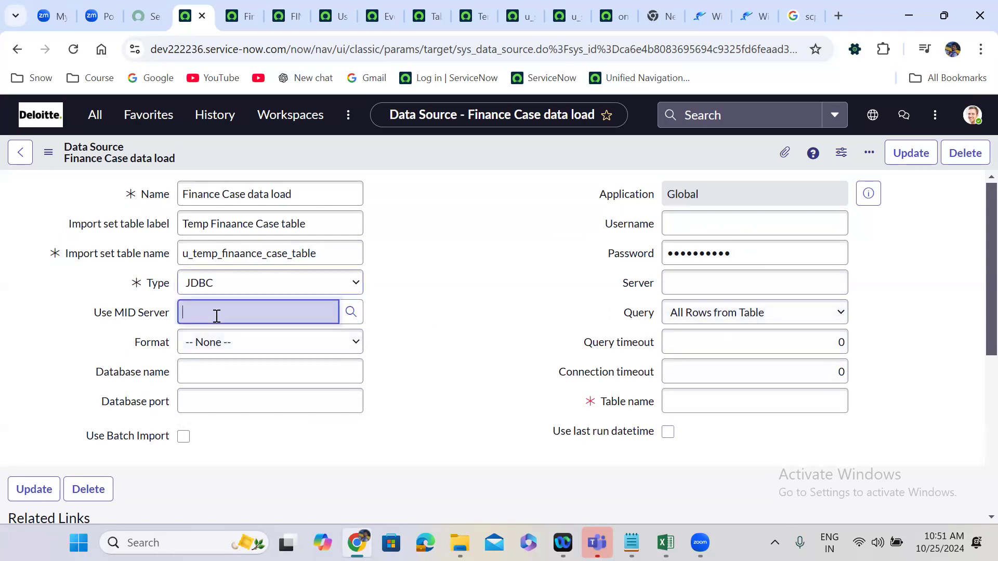
left_click(223, 343)
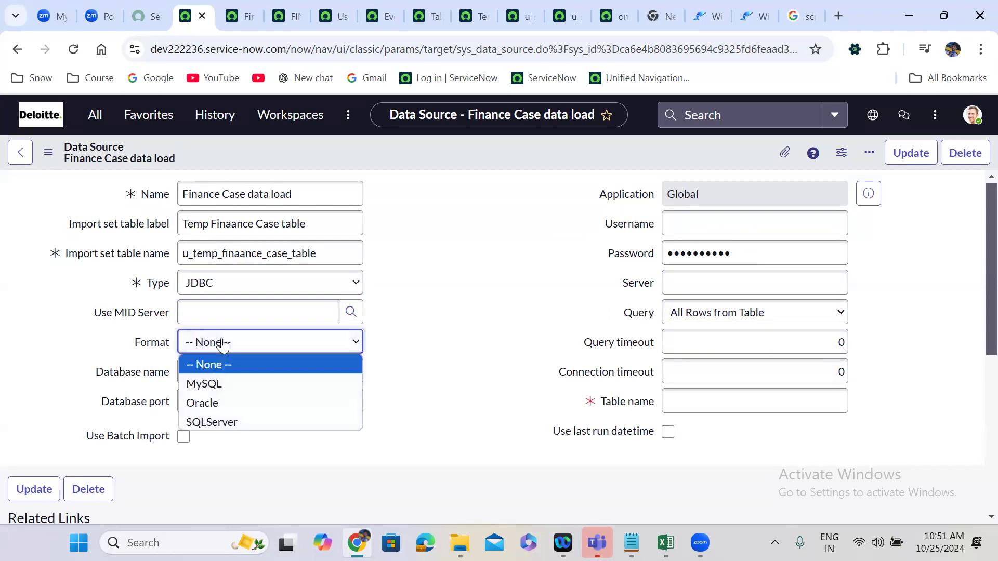
left_click(235, 385)
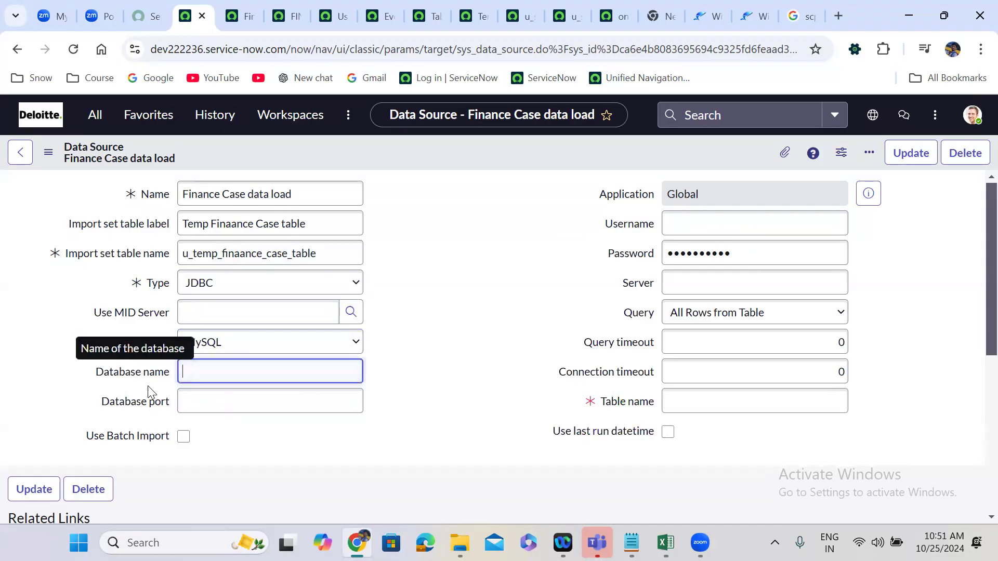
Set the JDBC data source's Query to Specific SQL and go to its SQL statement field.
left_click(163, 412)
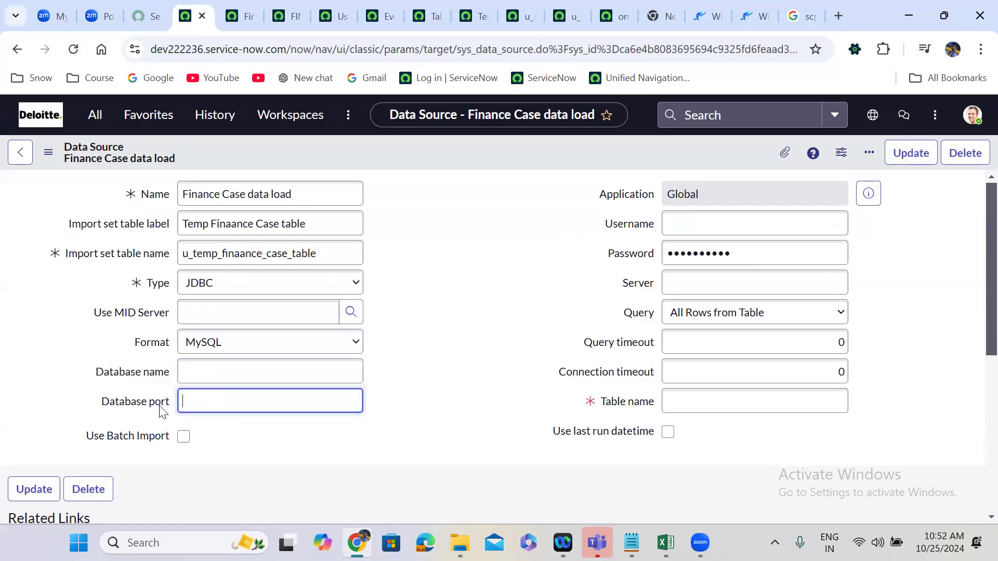
left_click(712, 321)
left_click(720, 357)
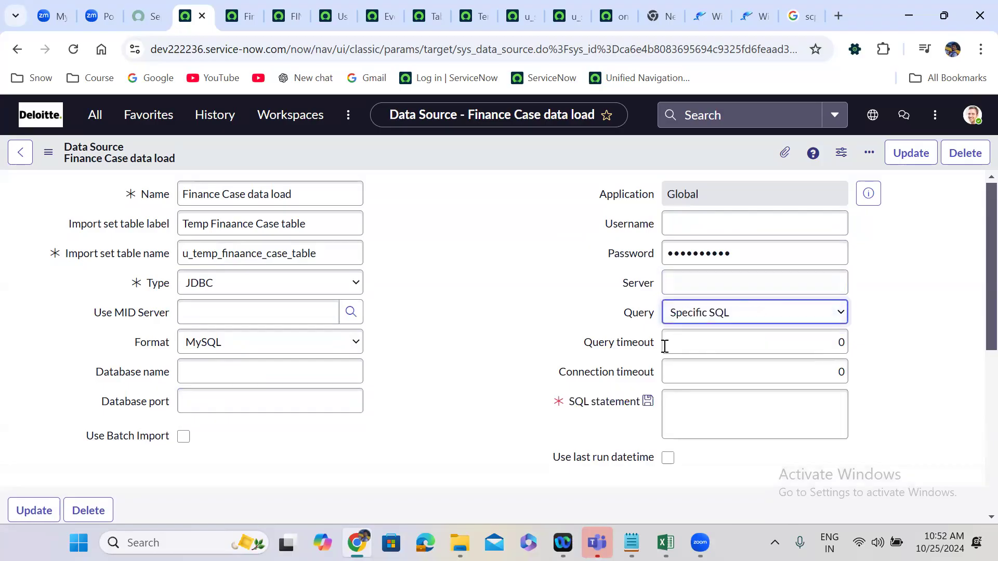
left_click(674, 410)
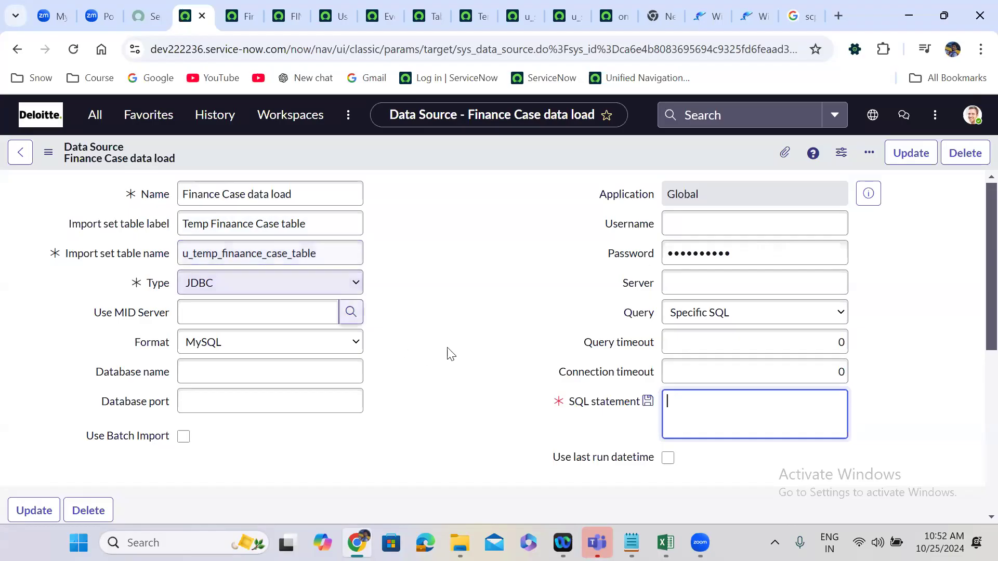
Set the Finance Case data load record's Type to LDAP.
left_click(209, 289)
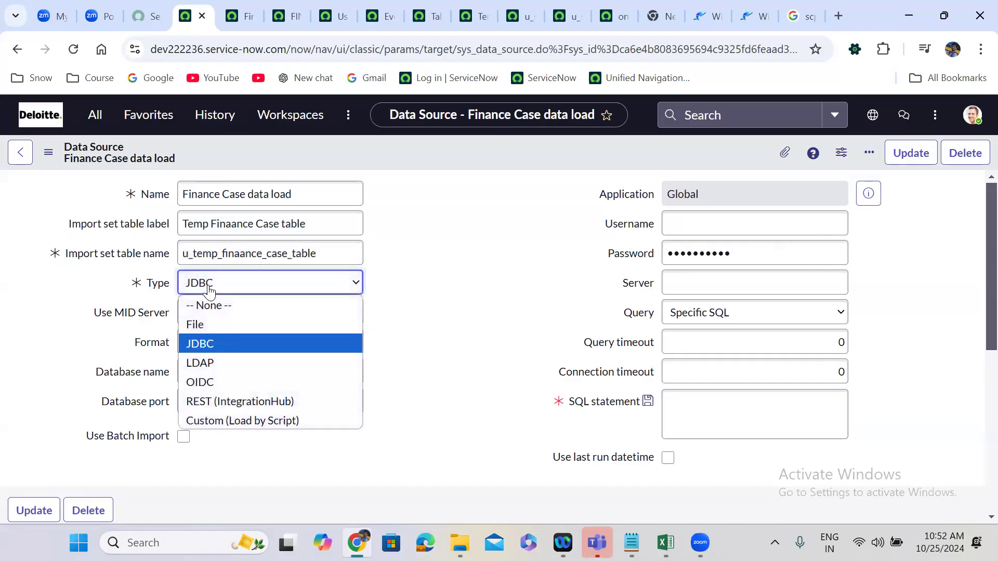
left_click(228, 363)
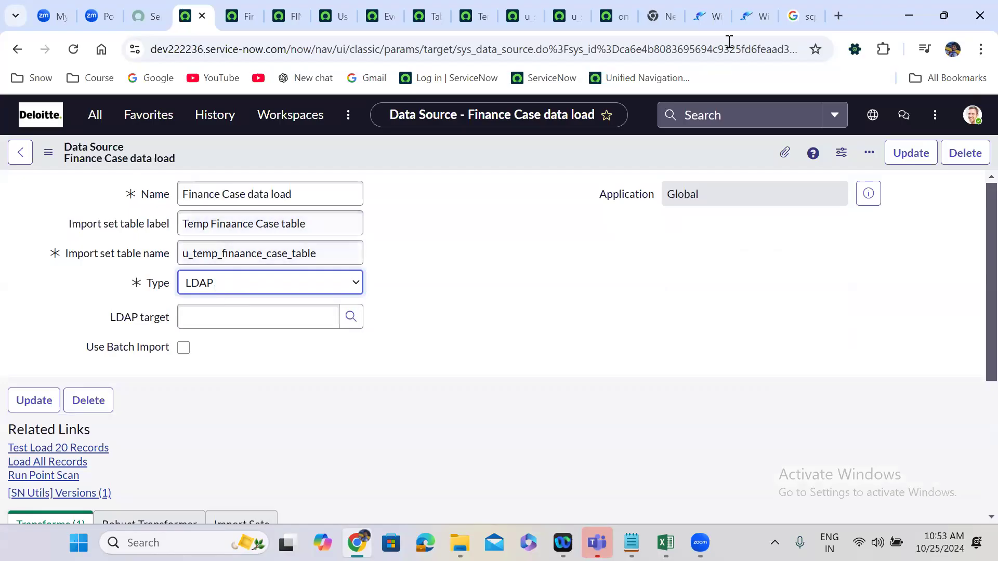
Search Google in a new tab for "ldap full form" and read the definition.
left_click(836, 3)
type("ldap")
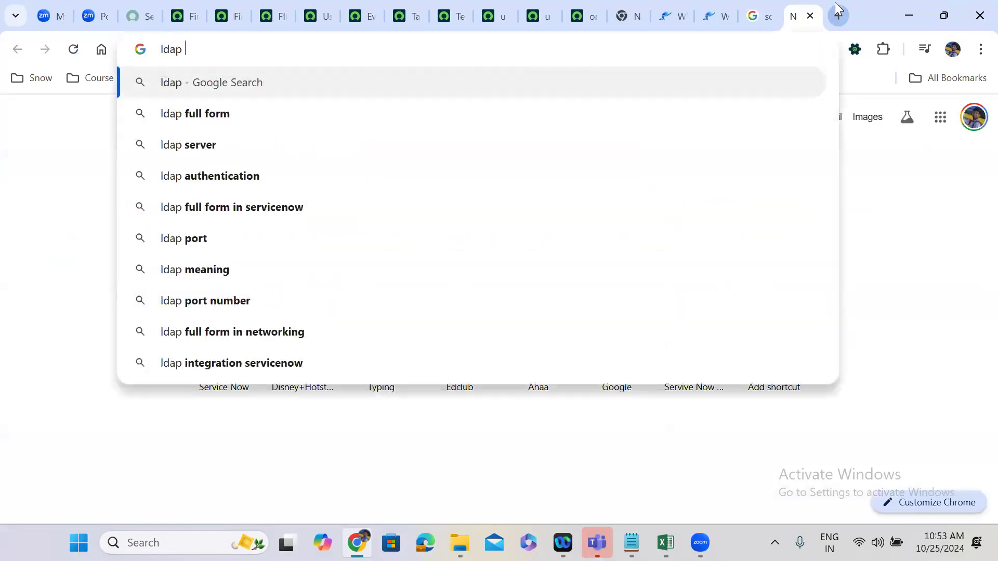
key("Down")
key("Return")
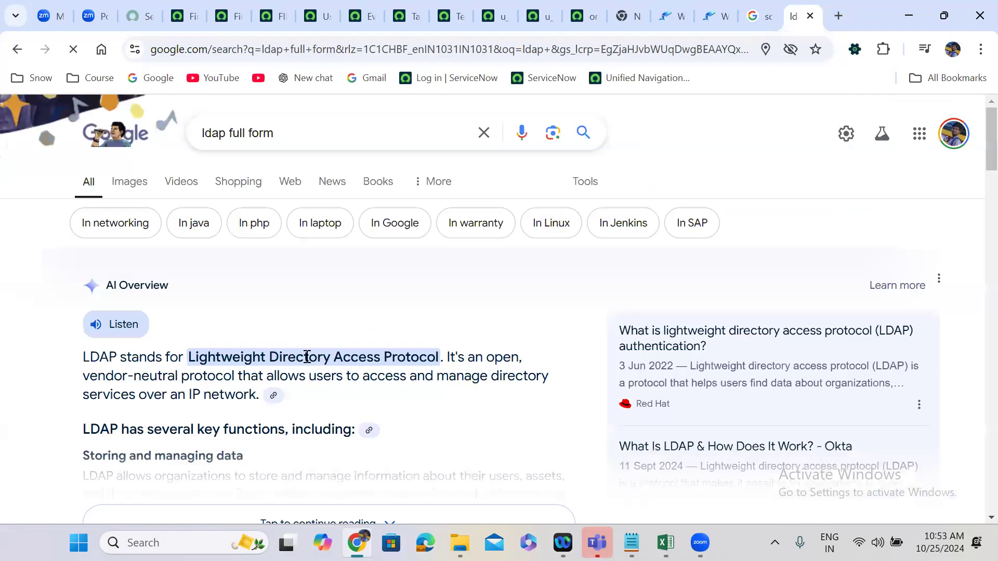
double_click(271, 358)
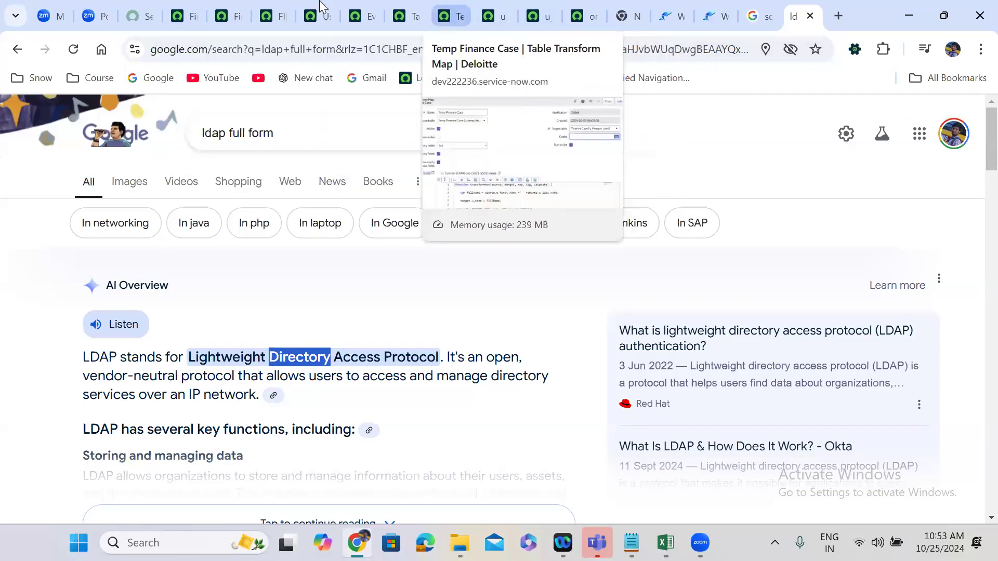
Return to the Finance Case data load record and open the System LDAP Data Sources list in a new tab.
left_click(190, 8)
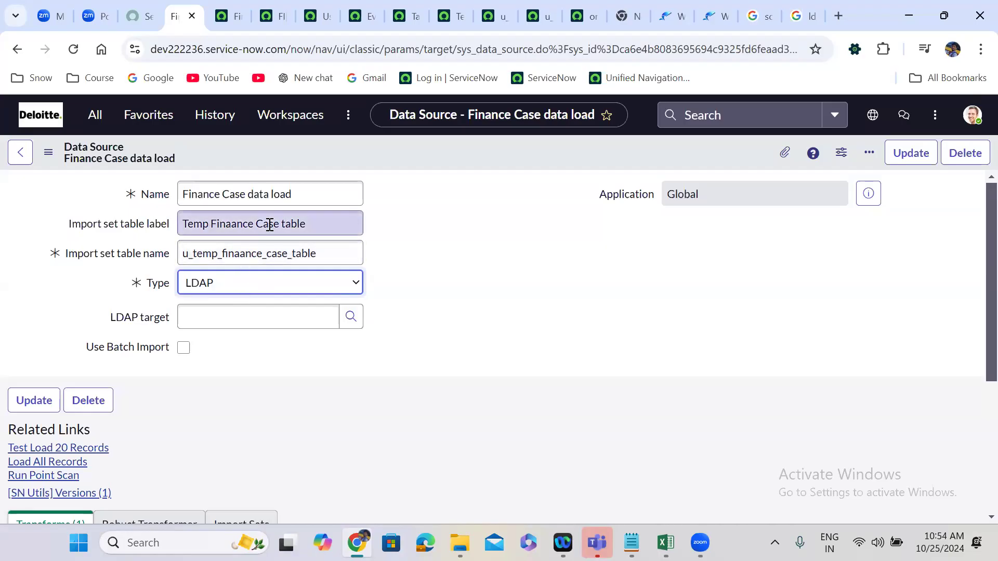
left_click(93, 115)
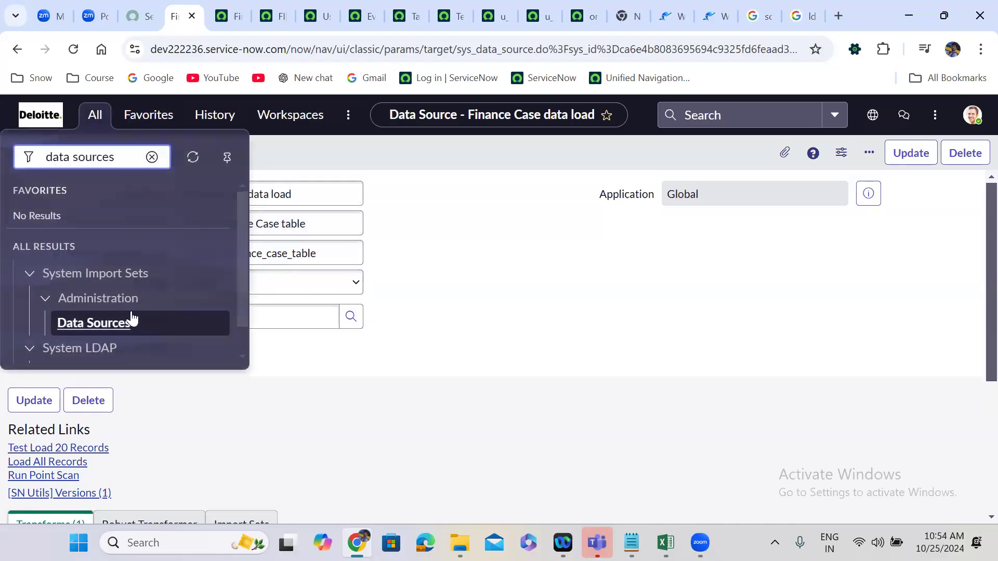
left_click_drag(244, 254, 244, 313)
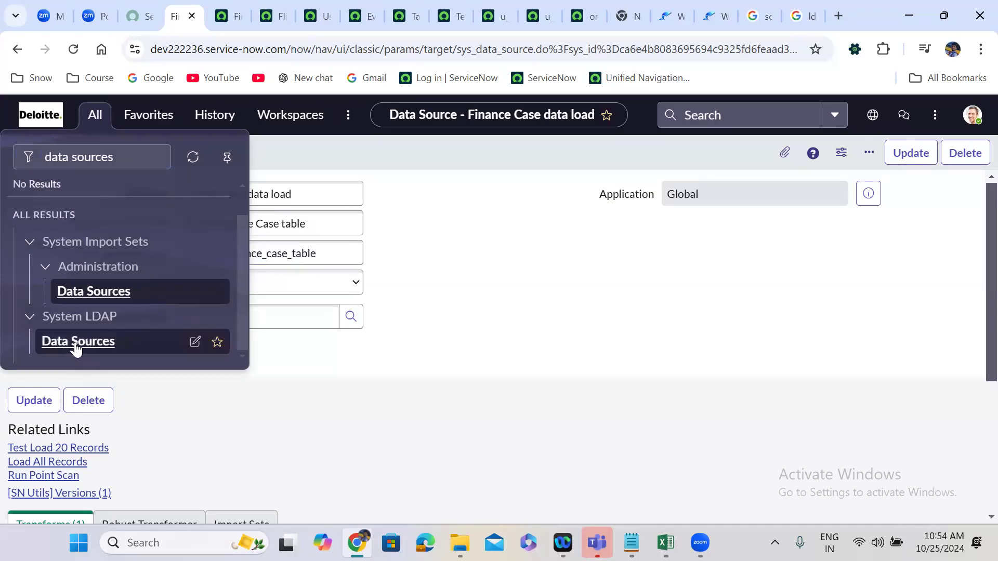
middle_click(77, 346)
left_click(210, 9)
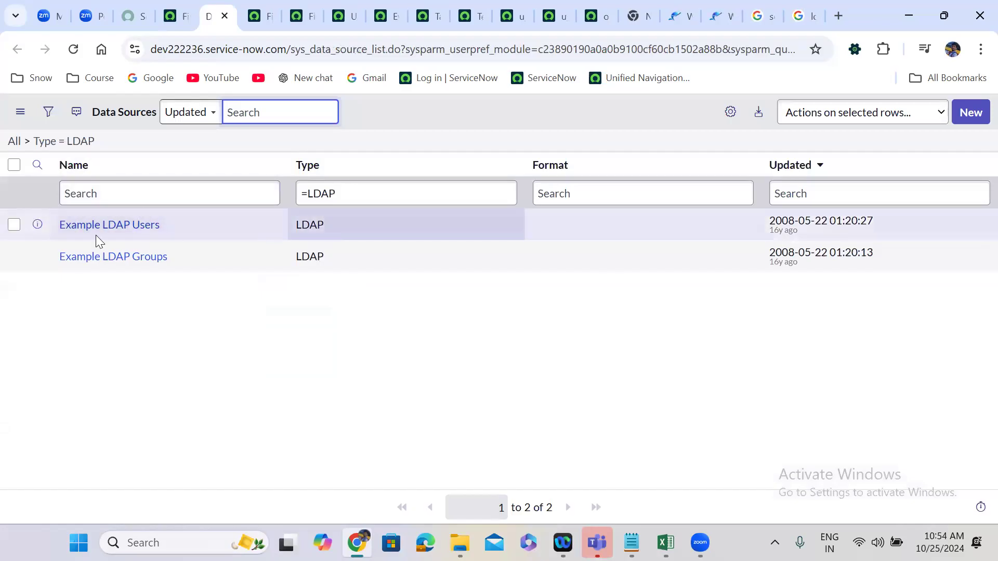
Open the Example LDAP Users data source in a new tab and view its LDAP target.
right_click(37, 227)
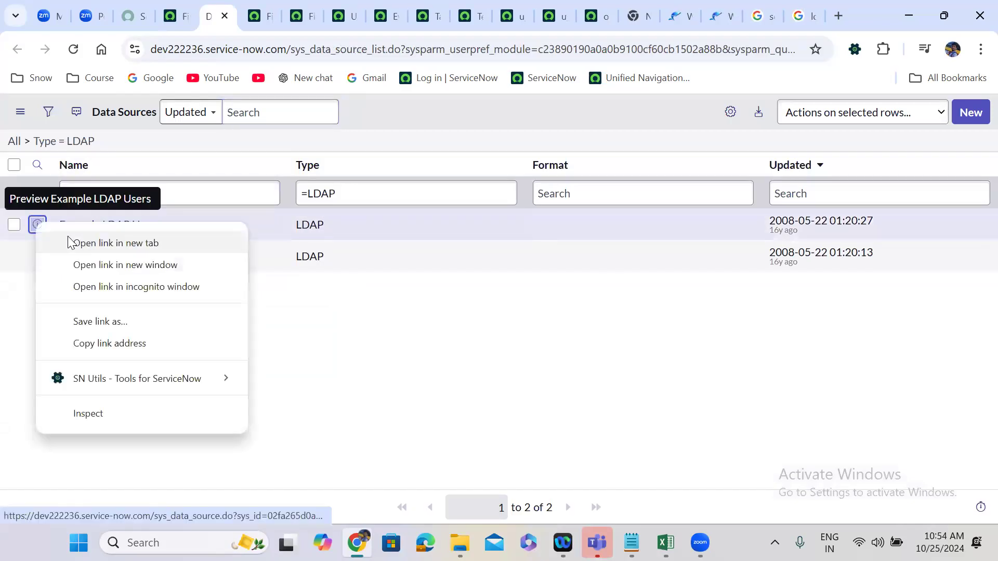
left_click(74, 243)
left_click(244, 4)
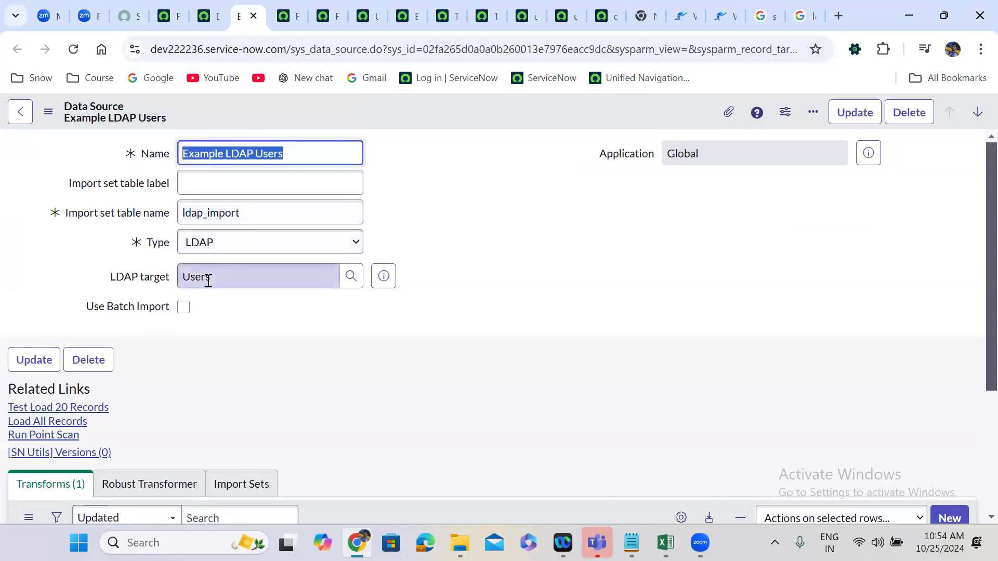
Go back to the LDAP data sources list and open the Example LDAP Groups record in a new tab to view it.
left_click(212, 14)
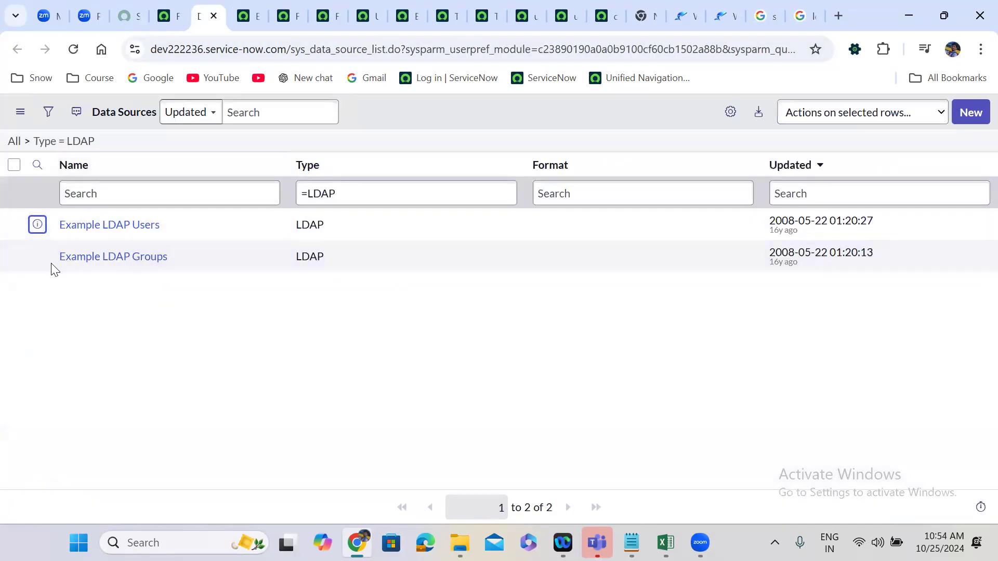
right_click(37, 254)
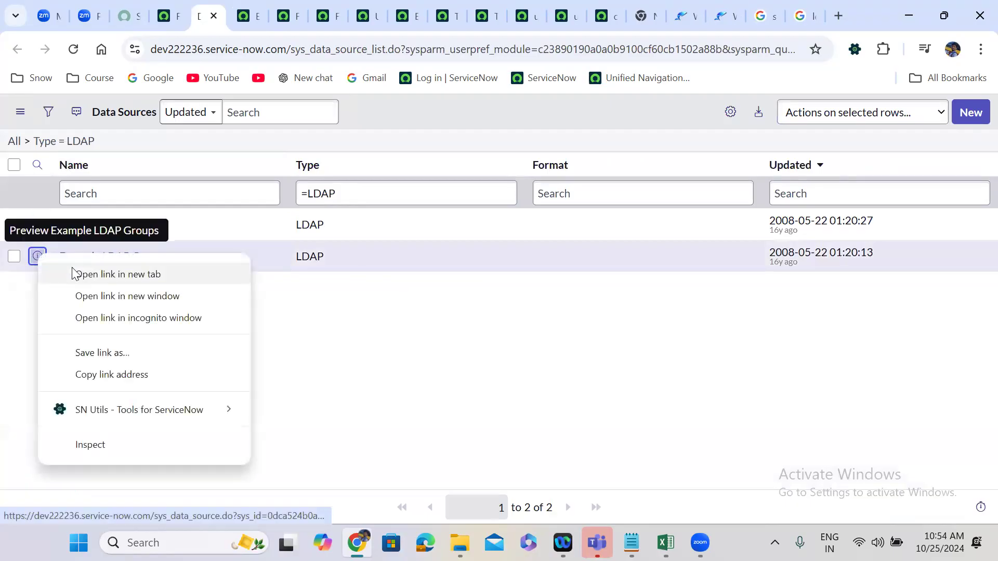
left_click(72, 274)
left_click(268, 8)
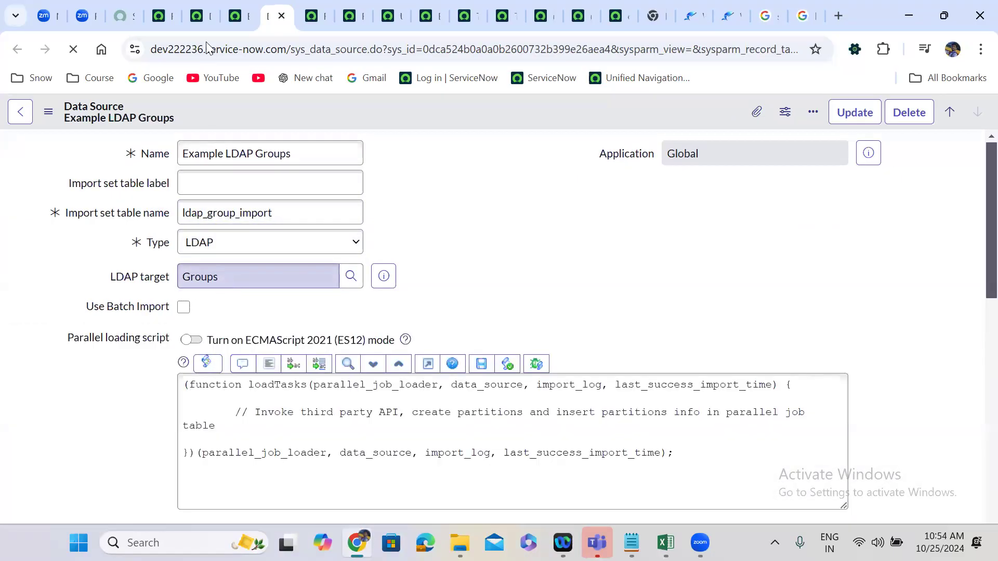
Return to the Finance Case data load record and leave it unsaved for the Data Sources list under System Import Sets.
left_click(239, 9)
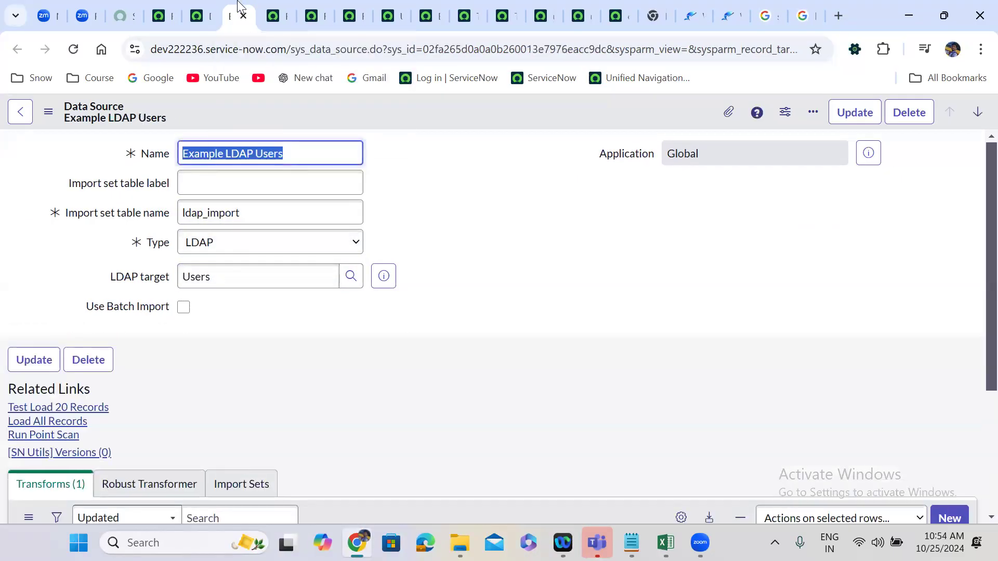
left_click(200, 8)
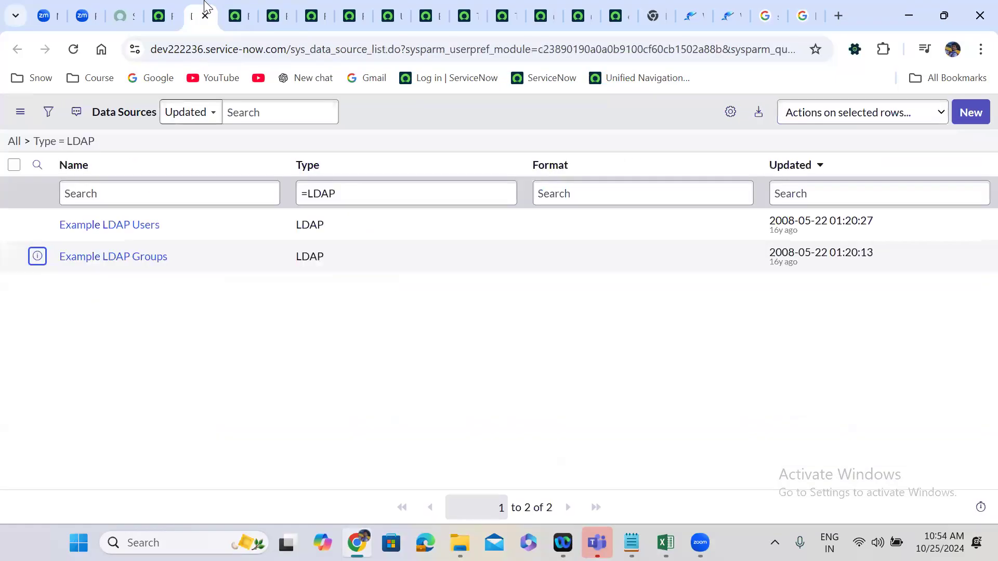
left_click(173, 8)
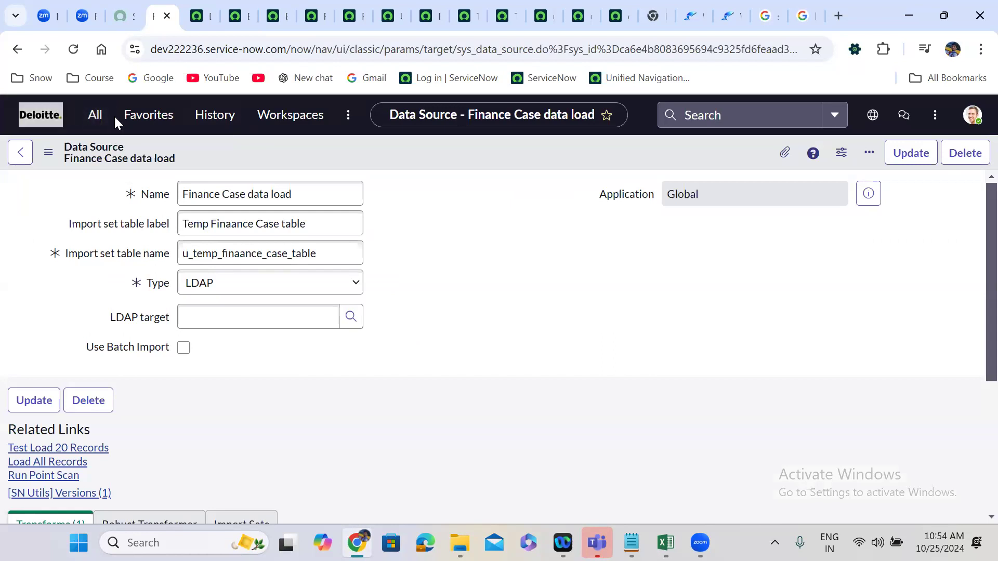
left_click(96, 117)
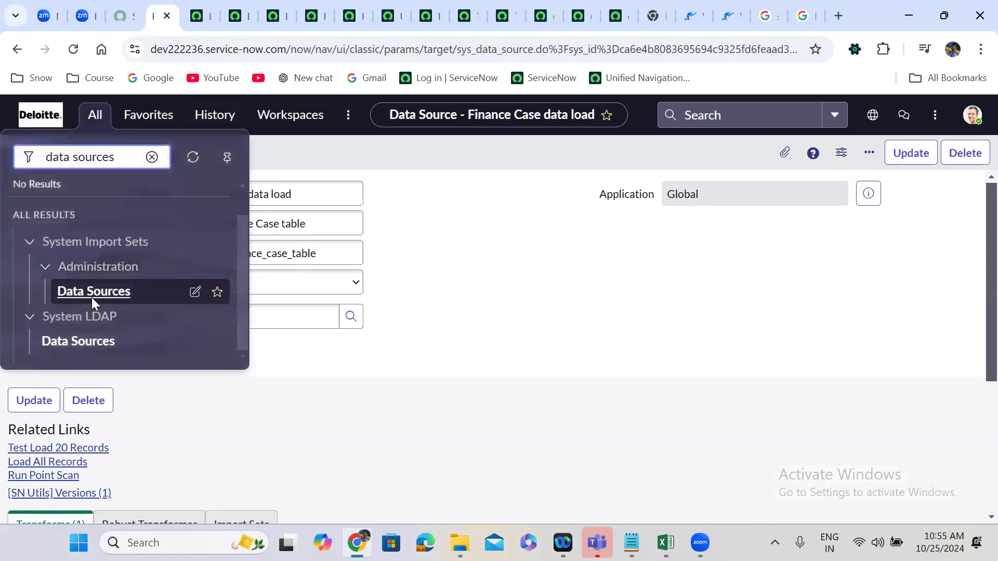
left_click(114, 292)
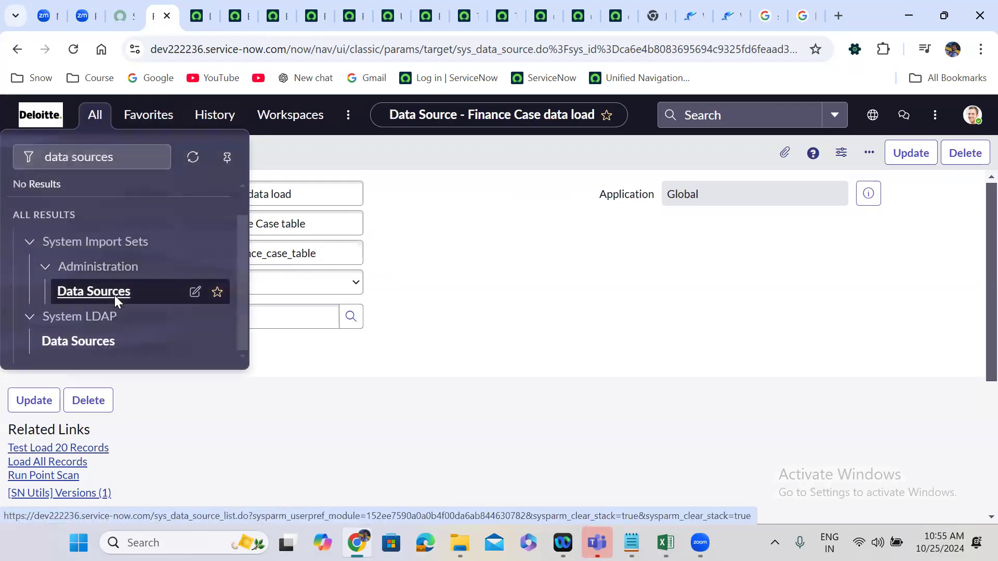
left_click(637, 371)
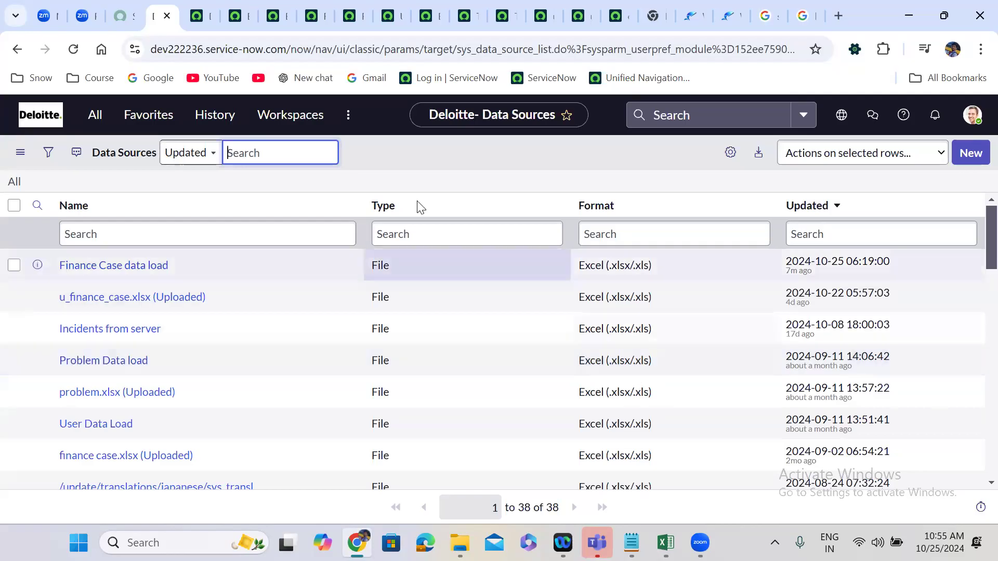
Start a new data source record and look through the available Type options, including Custom (Load by Script).
left_click(968, 154)
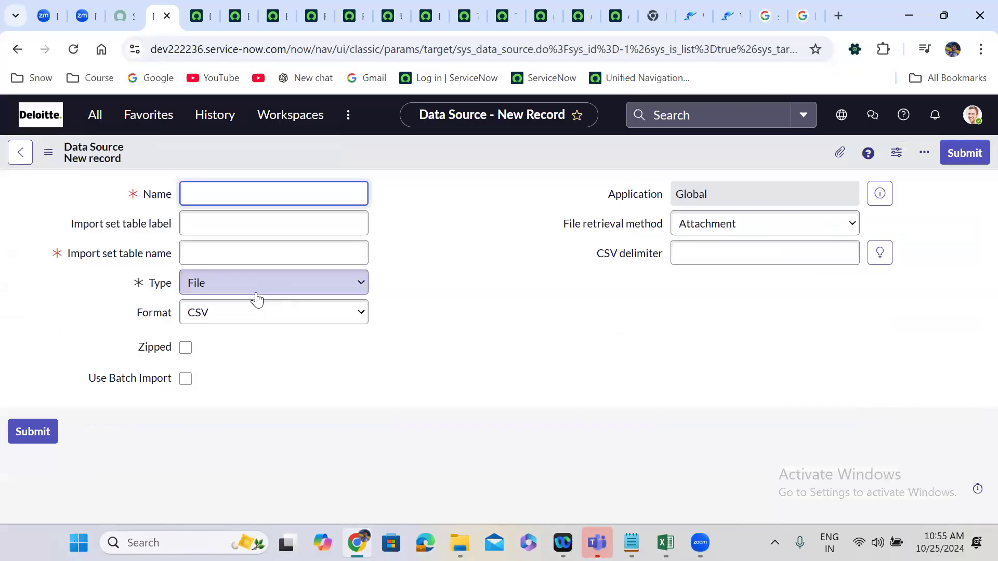
left_click(218, 293)
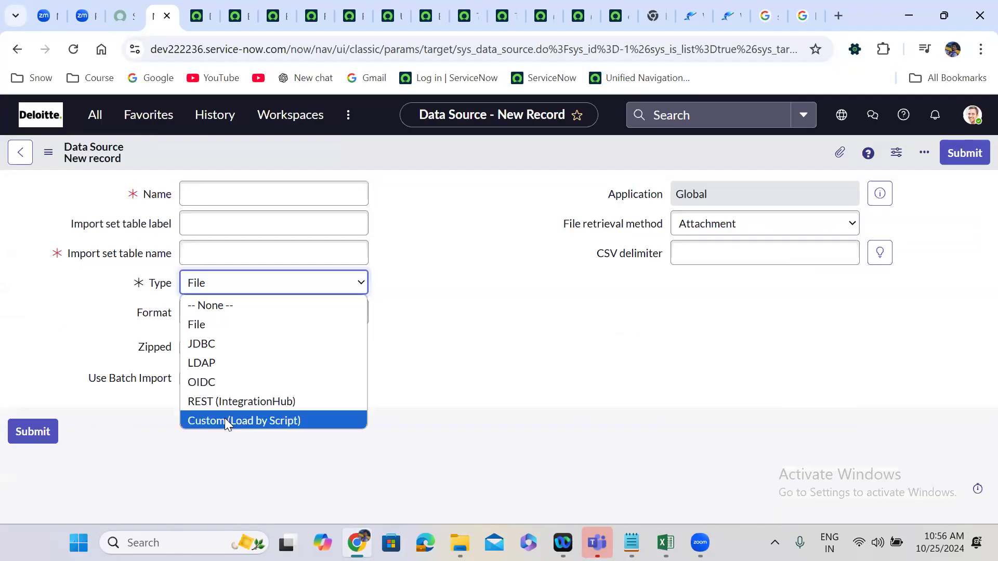
left_click(440, 330)
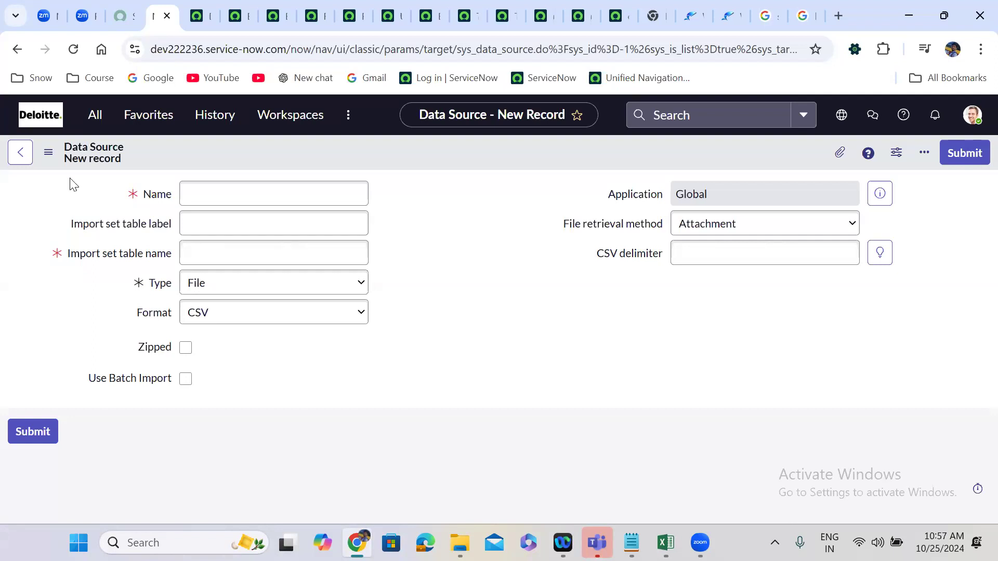
Filter the application navigator for "scheduled data import".
left_click(97, 116)
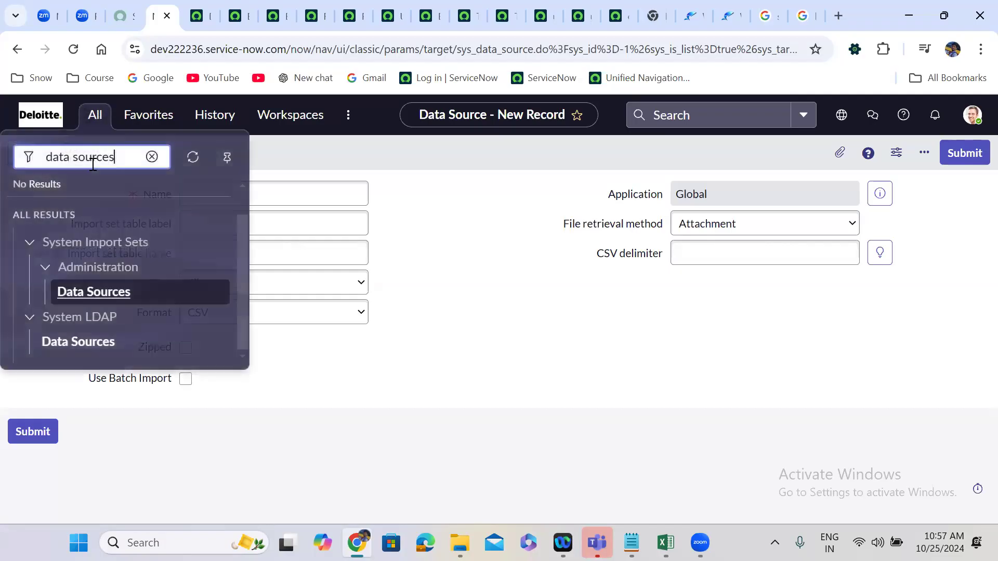
triple_click(95, 162)
type("sc")
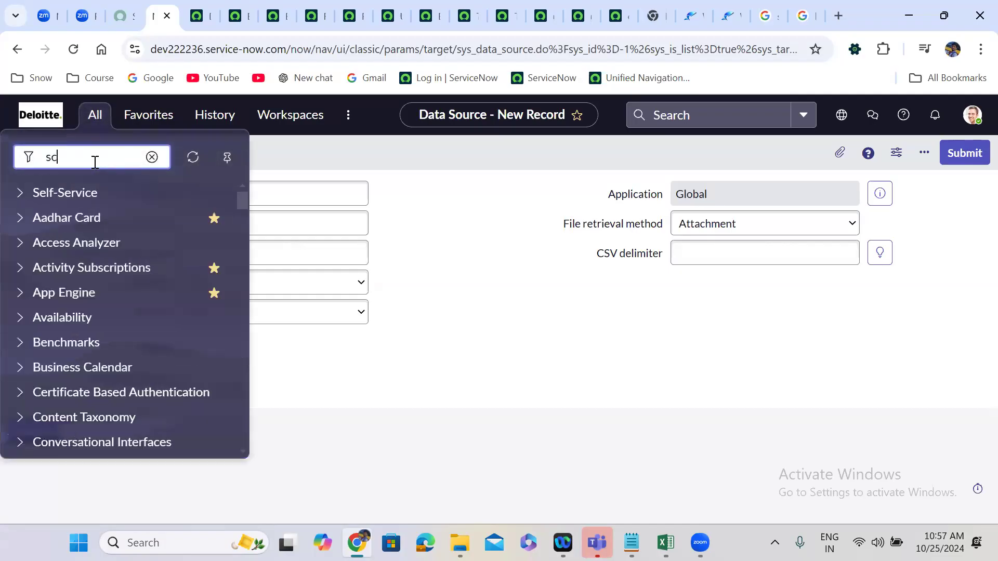
type("heduled")
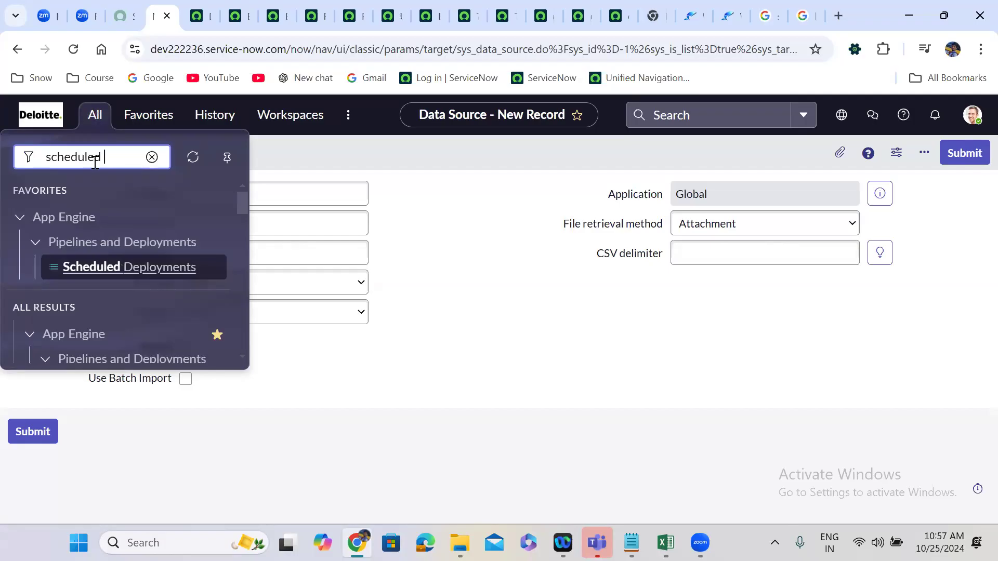
type(" data import")
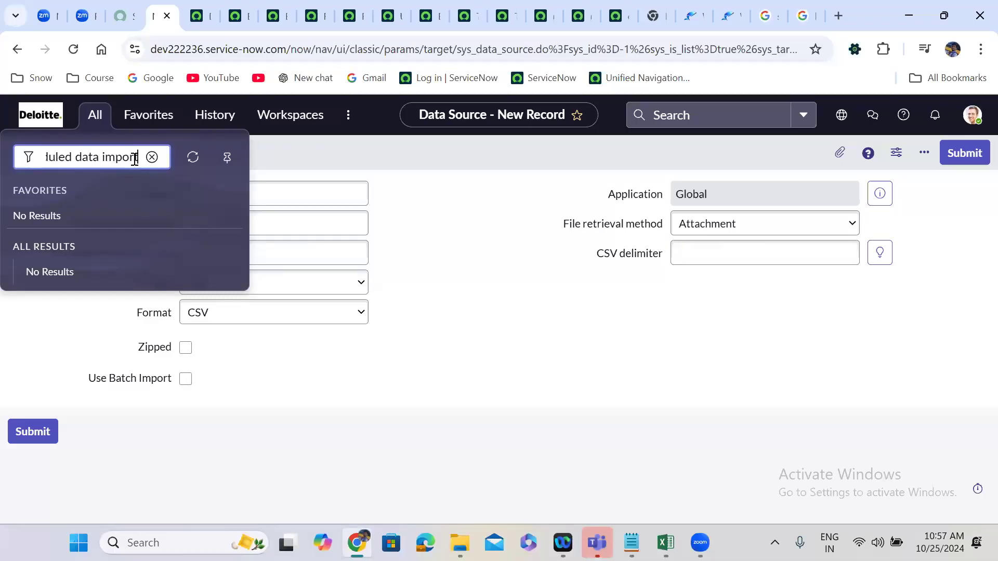
Change the navigator filter to "scheduled im" and open Scheduled Imports under System Import Sets.
key("BackSpace")
key("BackSpace")
key("BackSpace")
key("BackSpace")
key("BackSpace")
key("BackSpace")
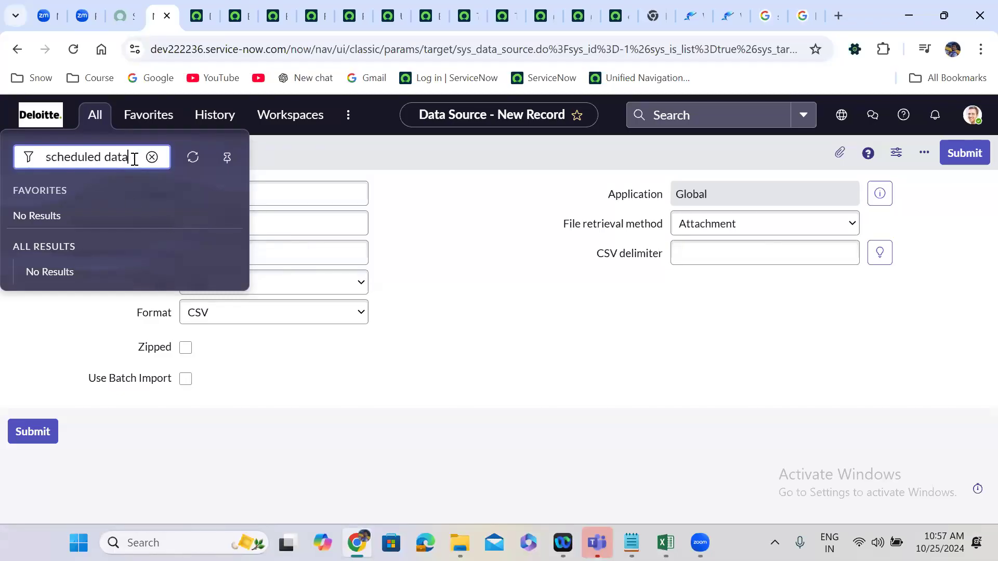
key("BackSpace")
key("BackSpace")
key("BackSpace")
key("BackSpace")
key("BackSpace")
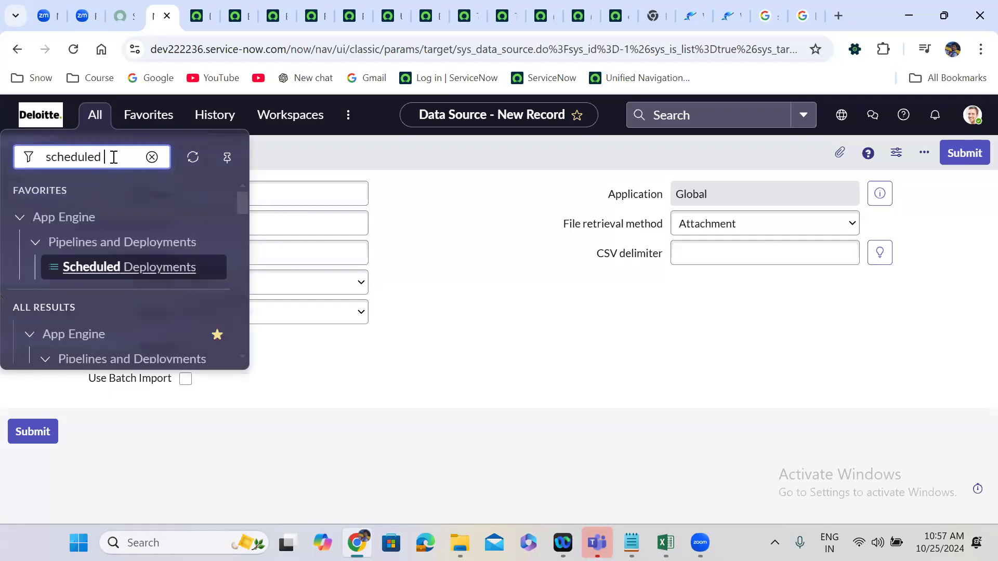
type("im")
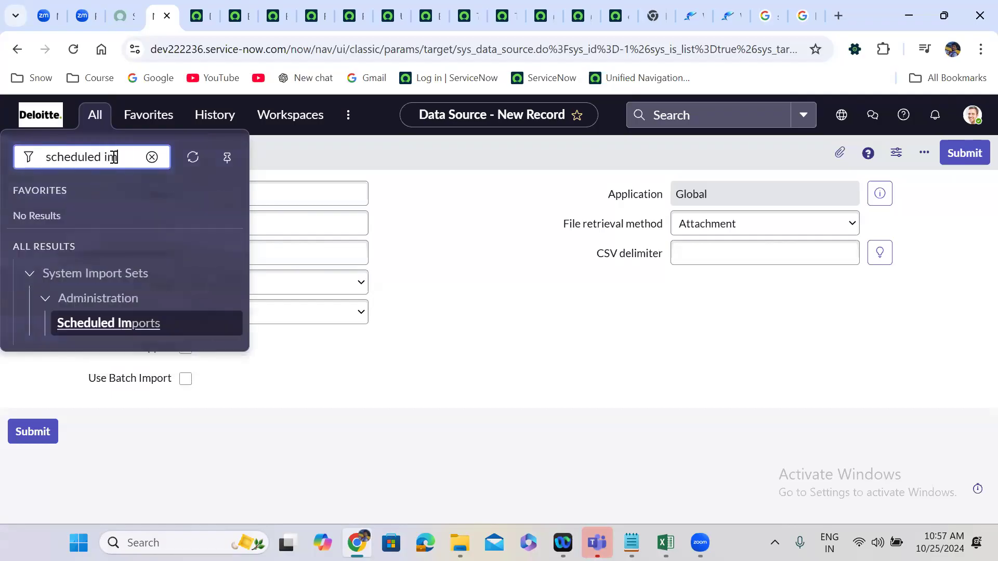
left_click(112, 324)
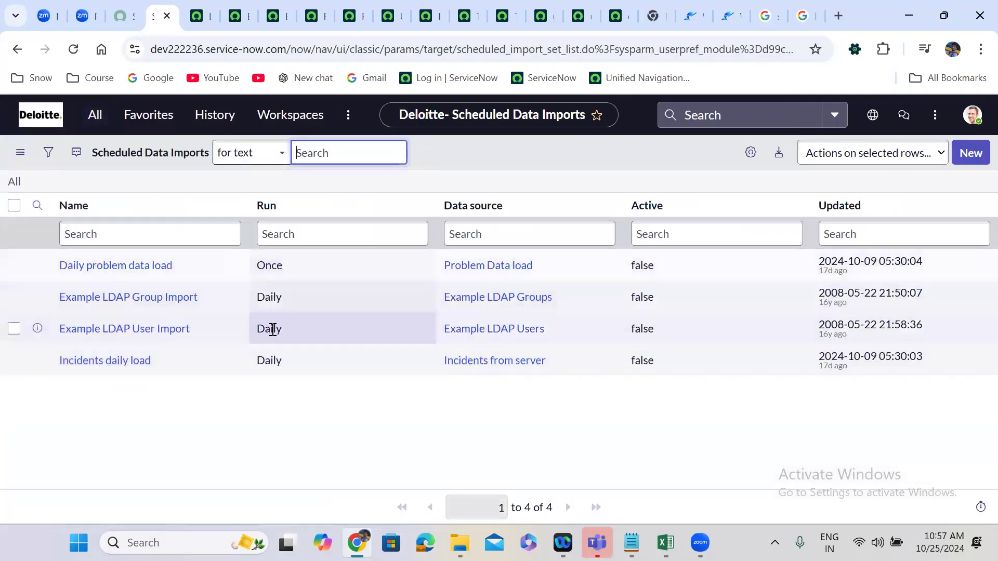
Create a scheduled data import using Finance Case data load as its data source, and open that data source's preview.
left_click(968, 153)
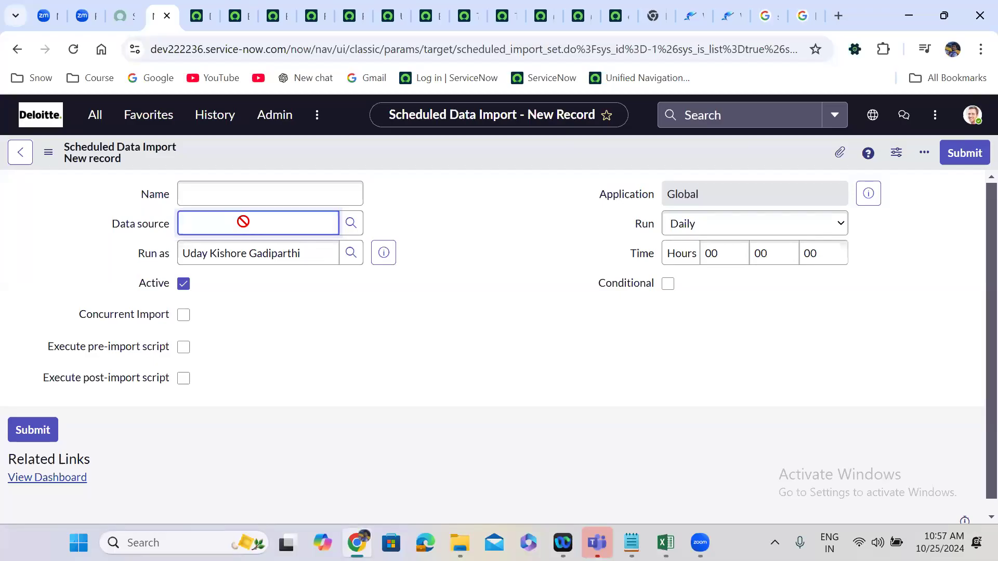
left_click(397, 213)
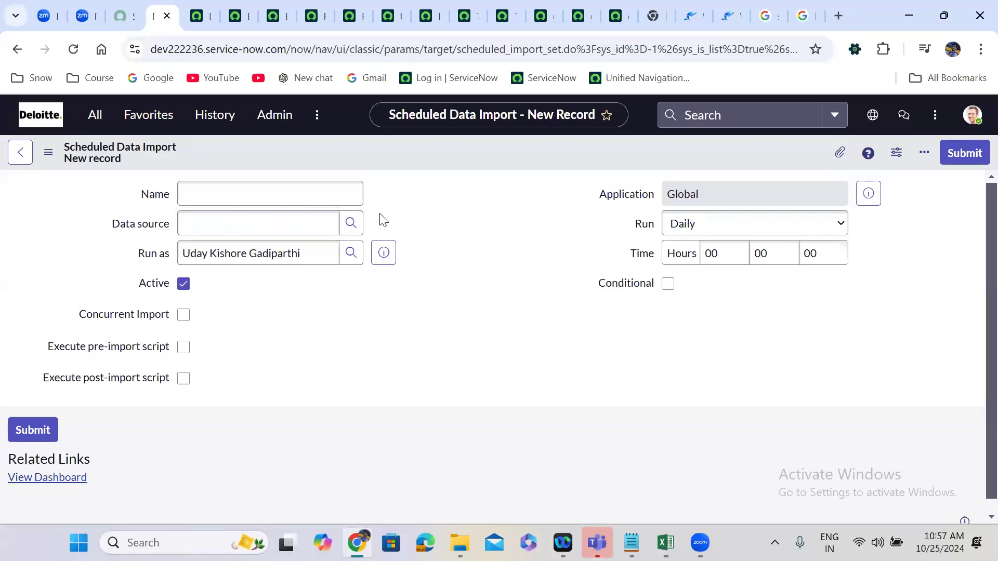
left_click(344, 222)
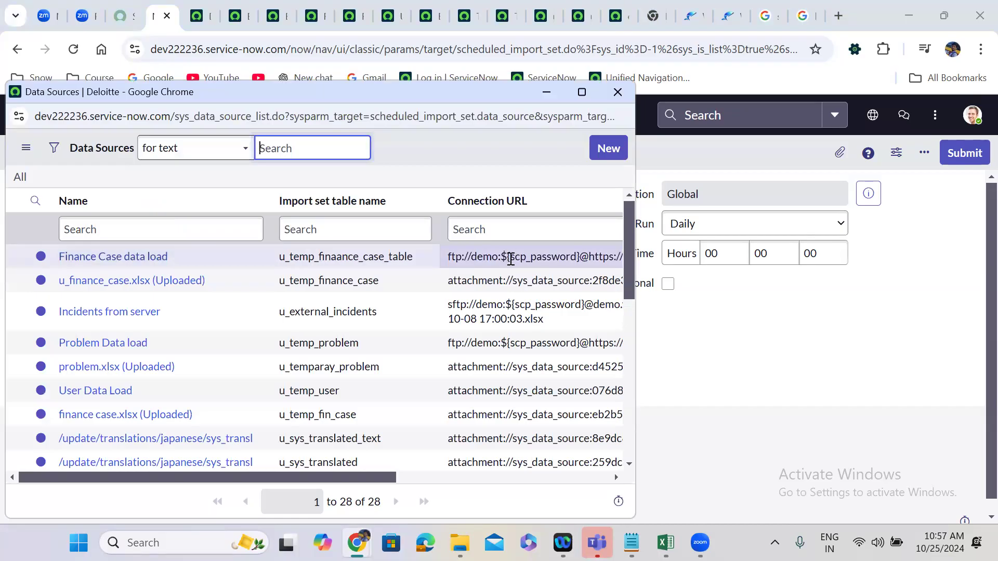
left_click(137, 256)
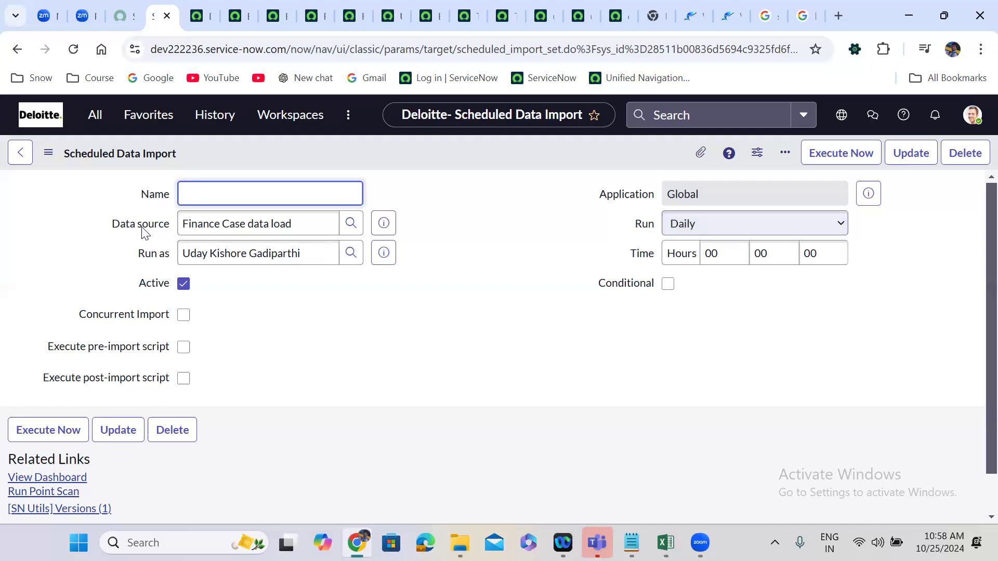
left_click(384, 223)
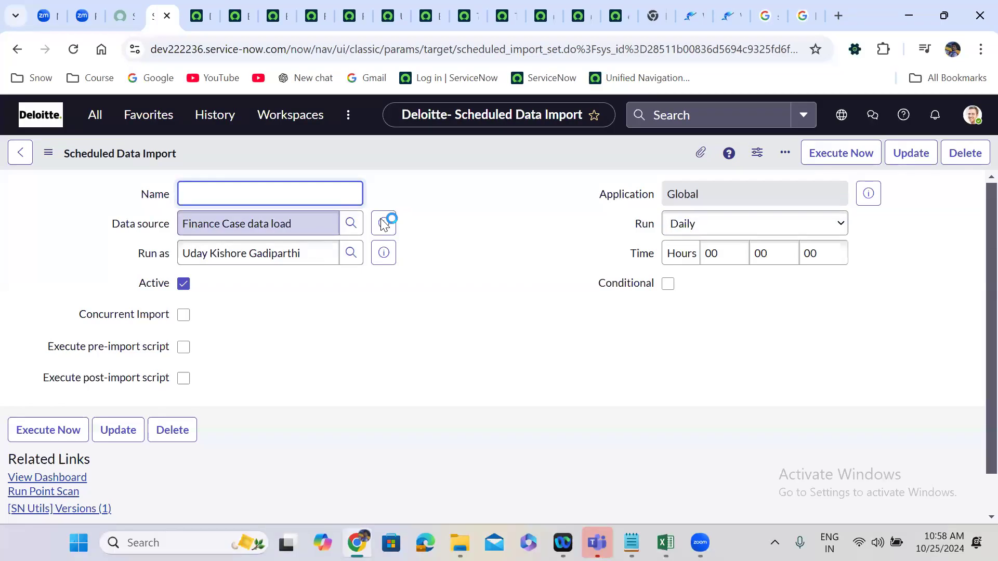
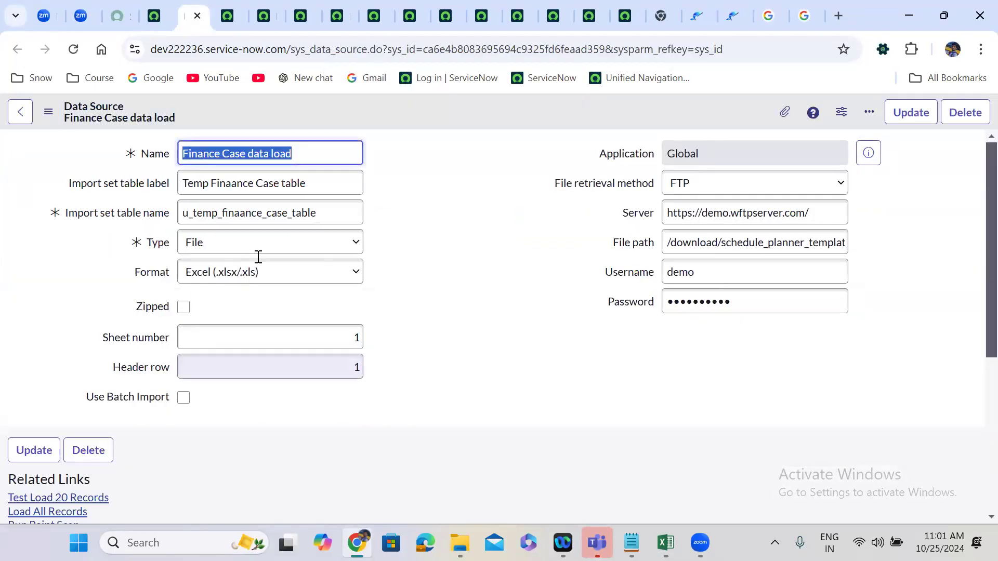
Close the data source record and temporarily enable Execute pre-import script on the scheduled import to view its script field.
key("ctrl+w")
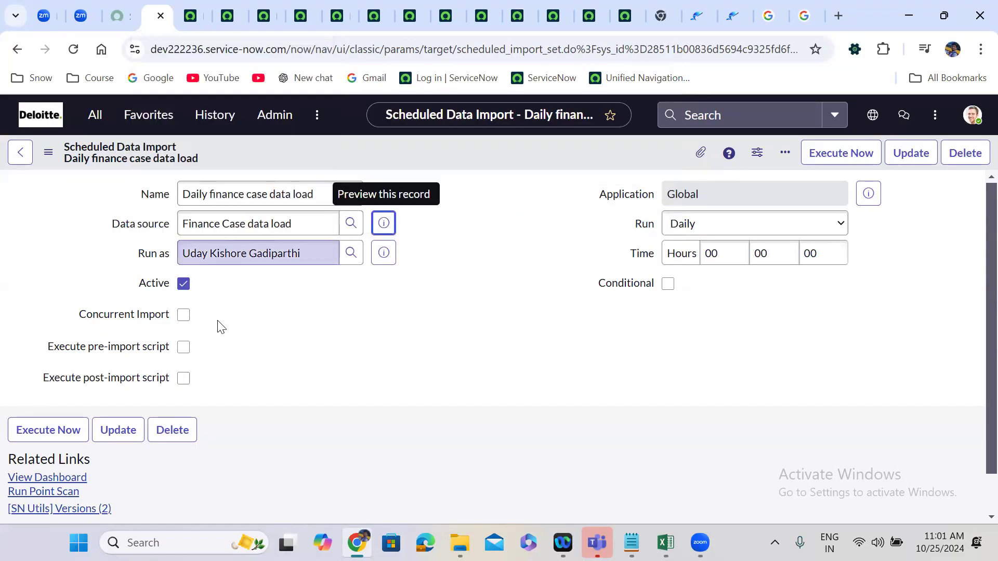
left_click(184, 348)
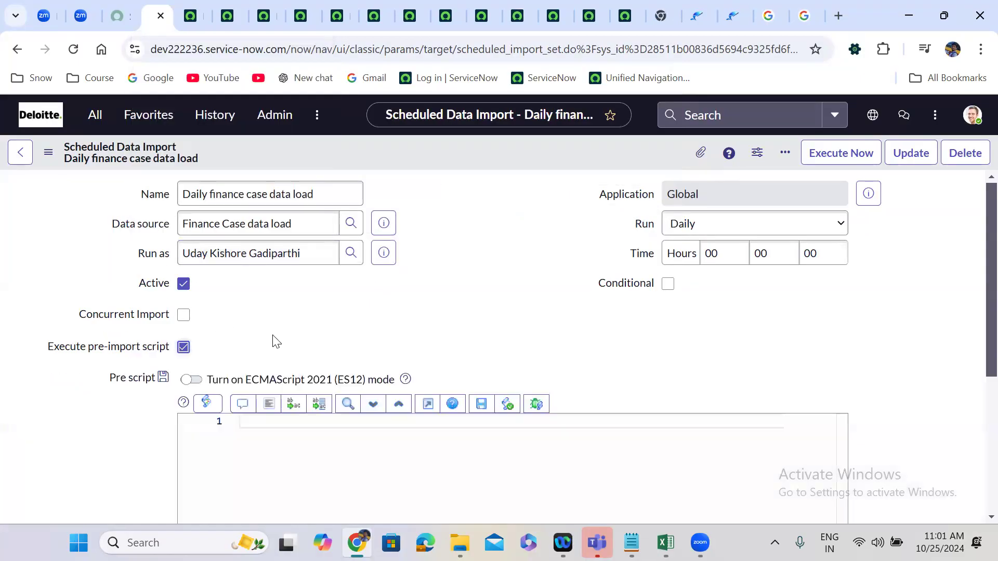
left_click(184, 347)
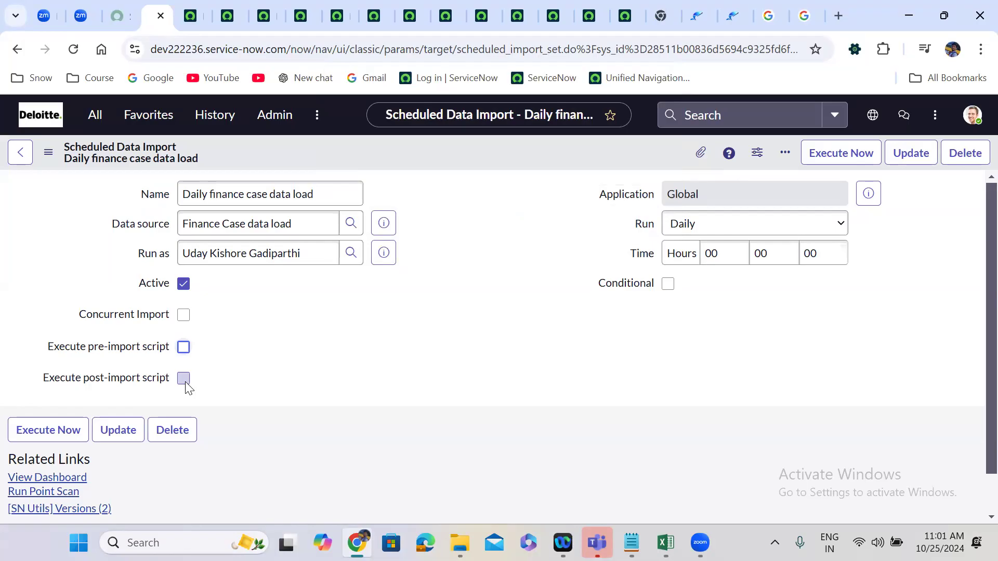
Preview the scheduled import's data source and inspect its FTP retrieval settings down to the file path, closing the preview when done.
left_click(386, 223)
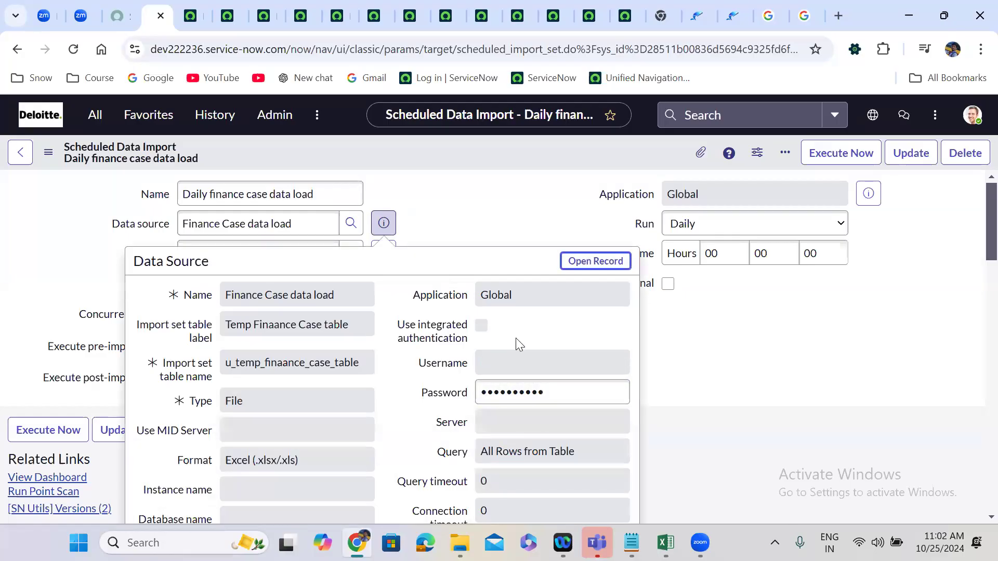
scroll(518, 337, "down", 1)
scroll(518, 338, "down", 3)
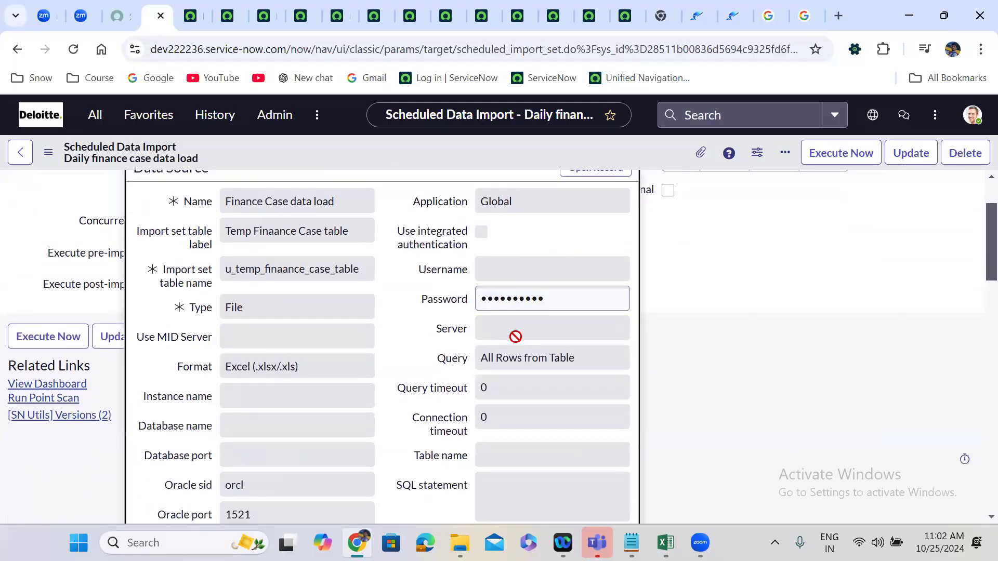
scroll(516, 336, "down", 5)
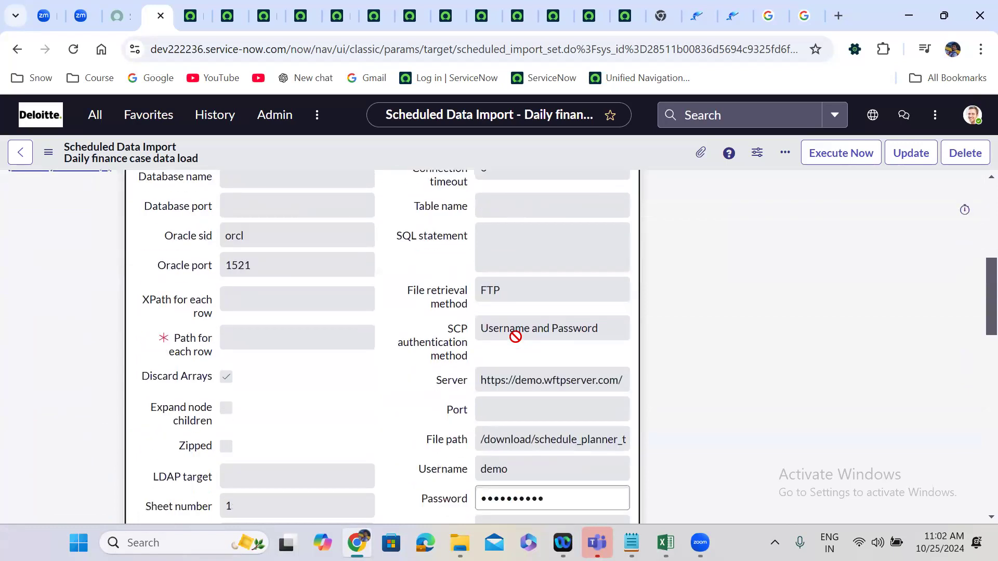
scroll(516, 337, "down", 2)
left_click(529, 379)
key("ctrl+a")
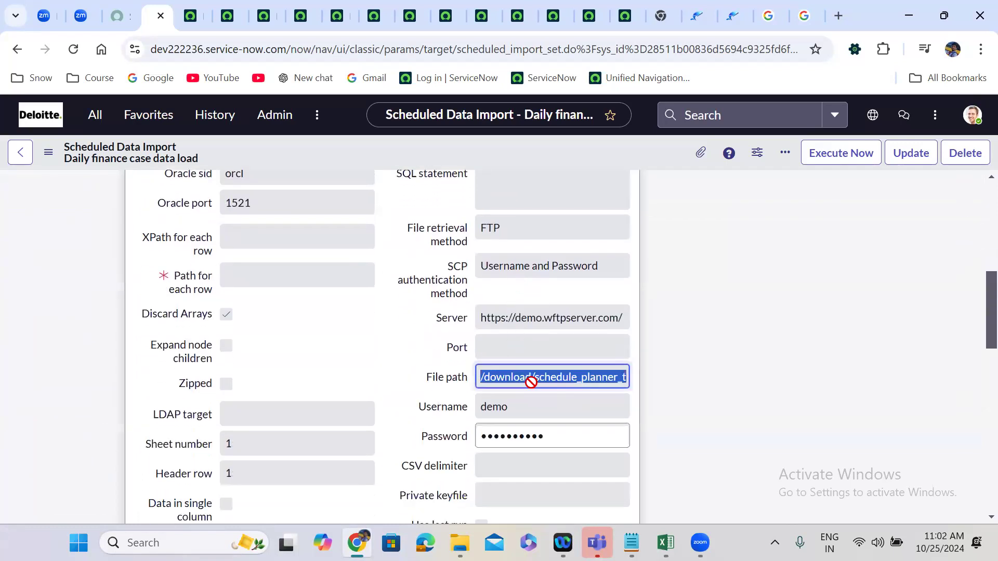
left_click(646, 291)
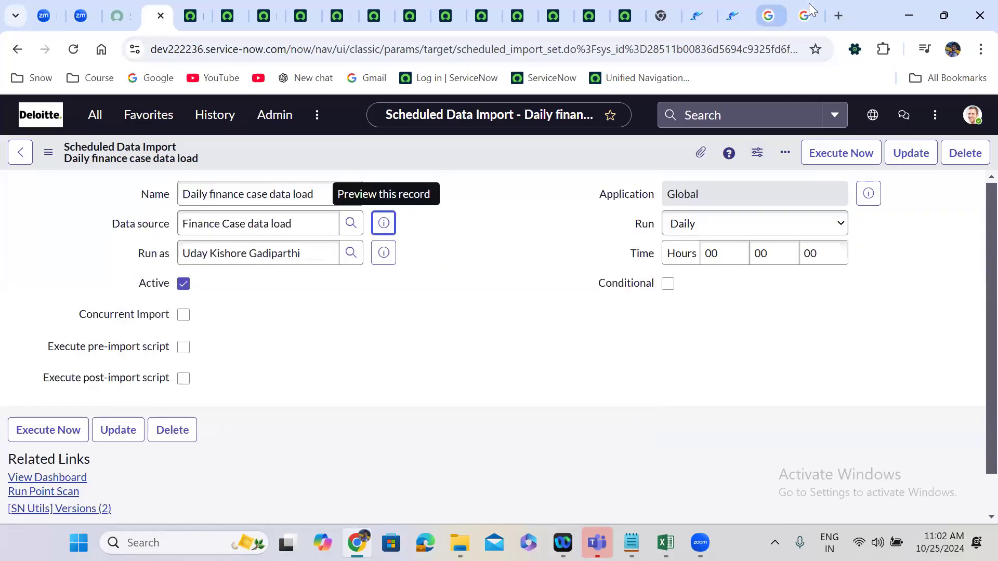
Search Google in a new tab for "execute pre import script condition".
left_click(837, 12)
type("e")
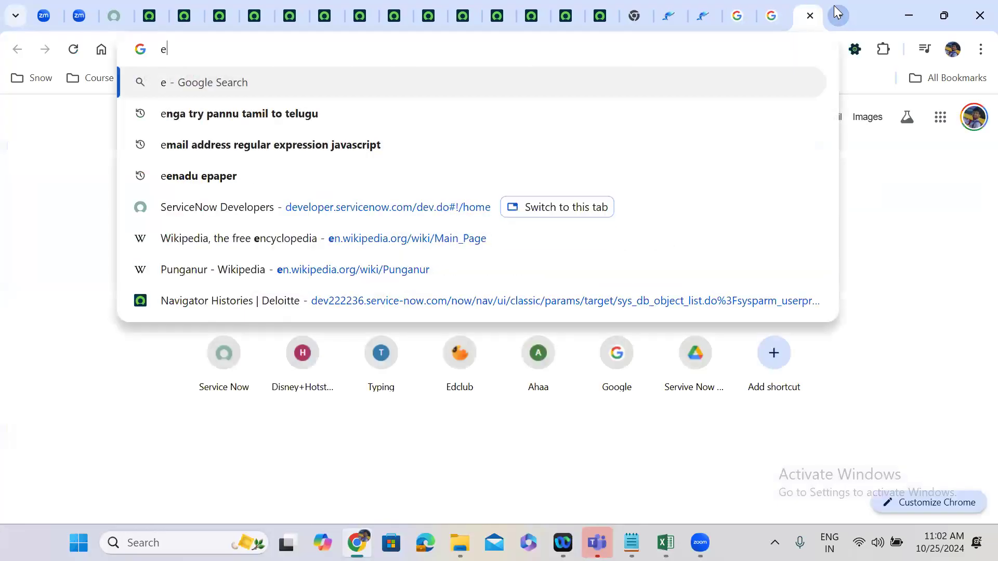
type("xecute ")
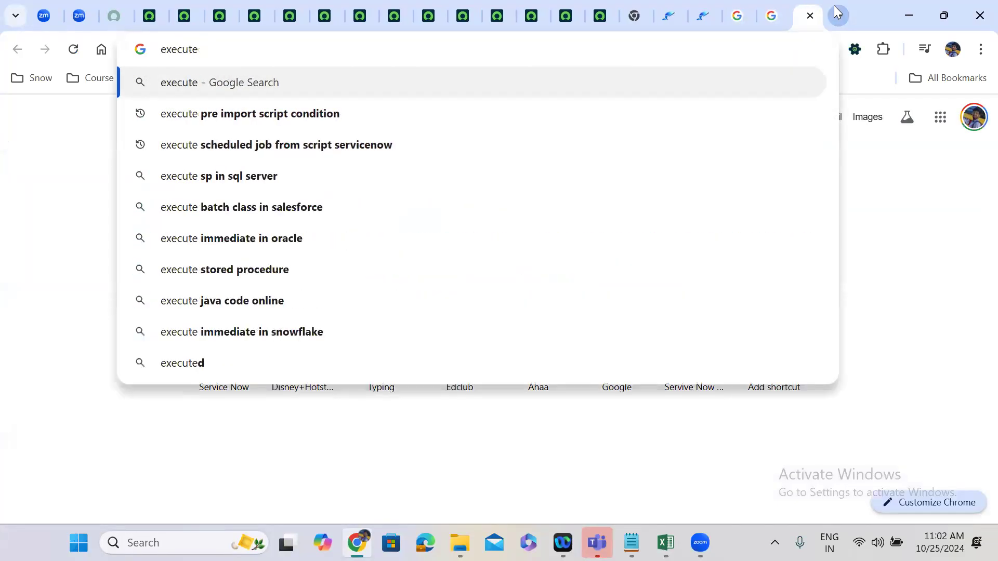
type("pre")
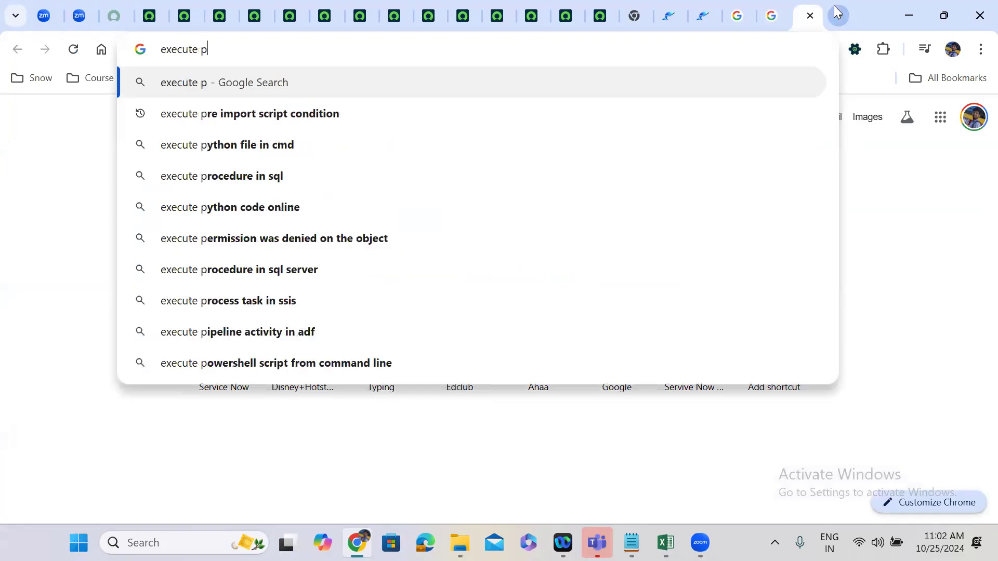
left_click(328, 114)
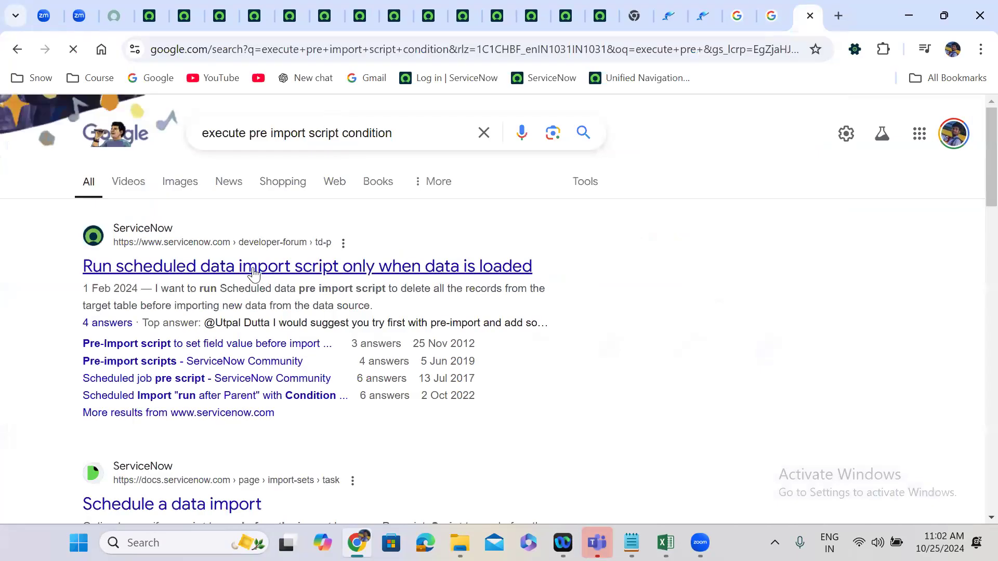
Open the results "Run scheduled data import script only when data is loaded" and "Schedule a data import" in separate new tabs.
right_click(326, 274)
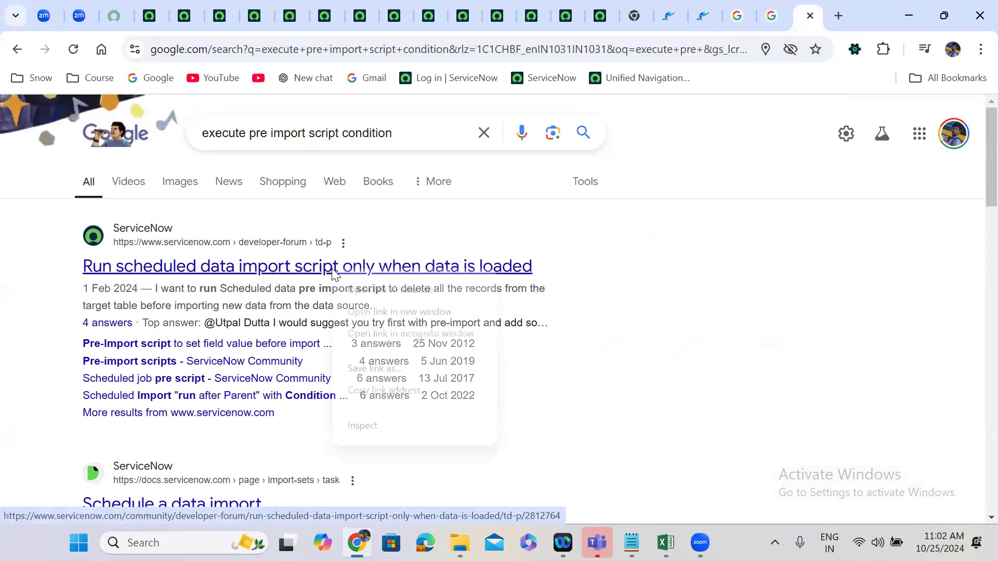
left_click(359, 287)
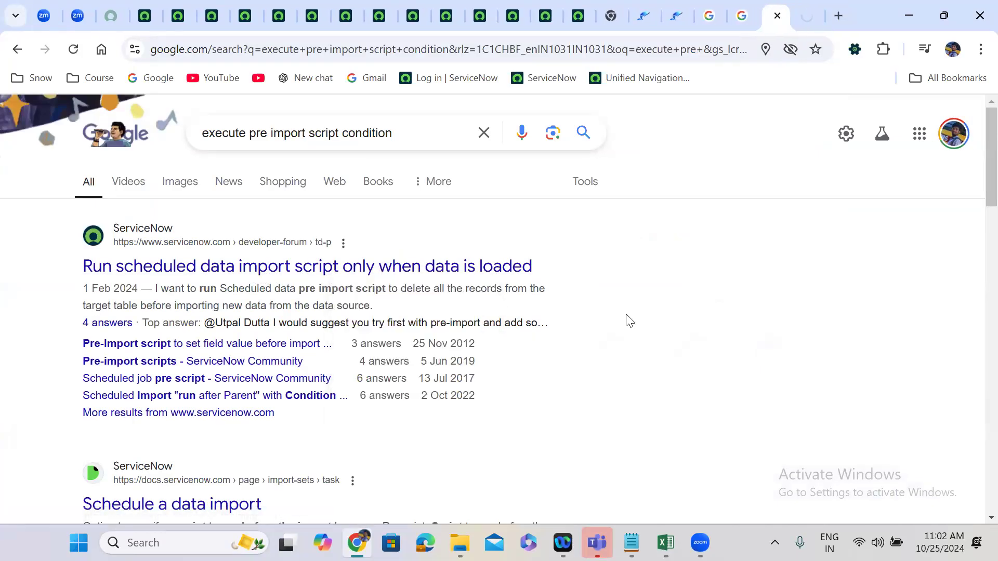
scroll(628, 320, "down", 5)
right_click(200, 255)
left_click(229, 270)
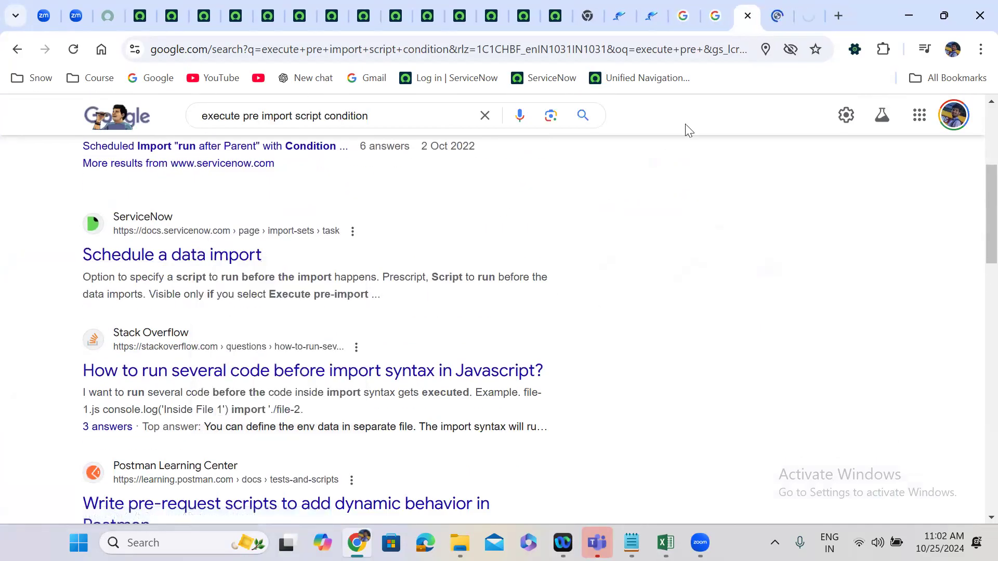
Read the question and accepted solution in the ServiceNow Community thread about running a scheduled data import script only when data is loaded.
left_click(777, 16)
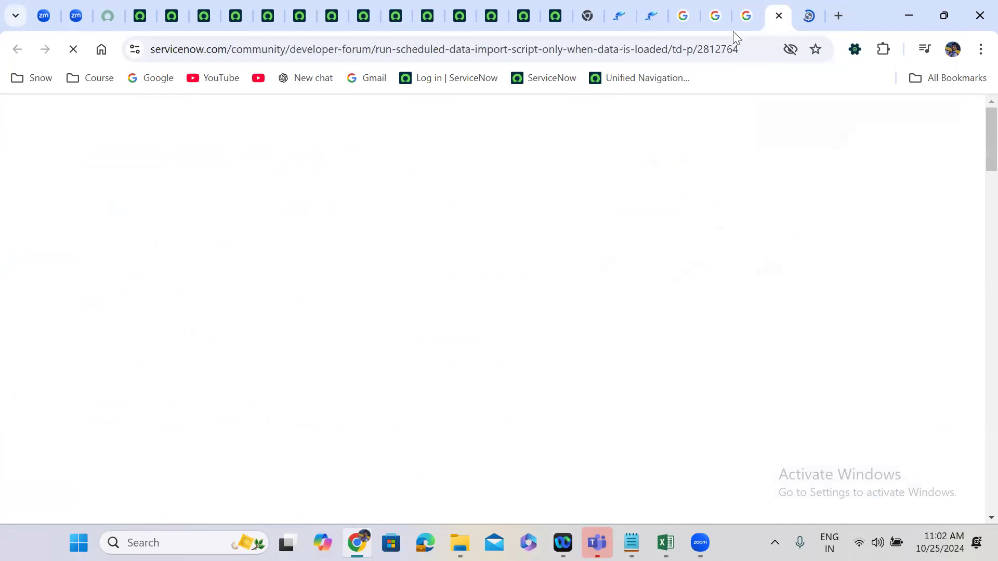
scroll(309, 415, "down", 2)
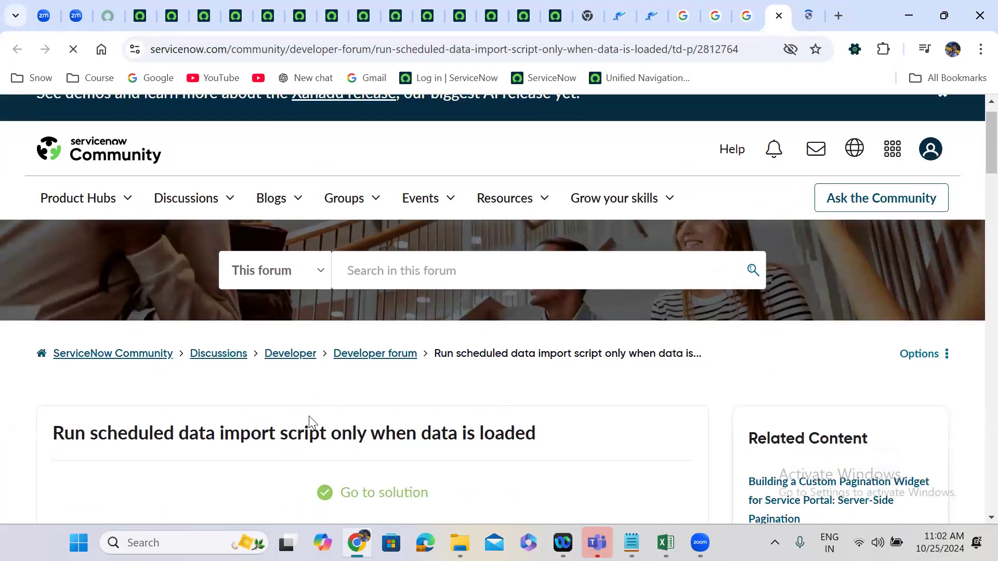
scroll(309, 416, "down", 10)
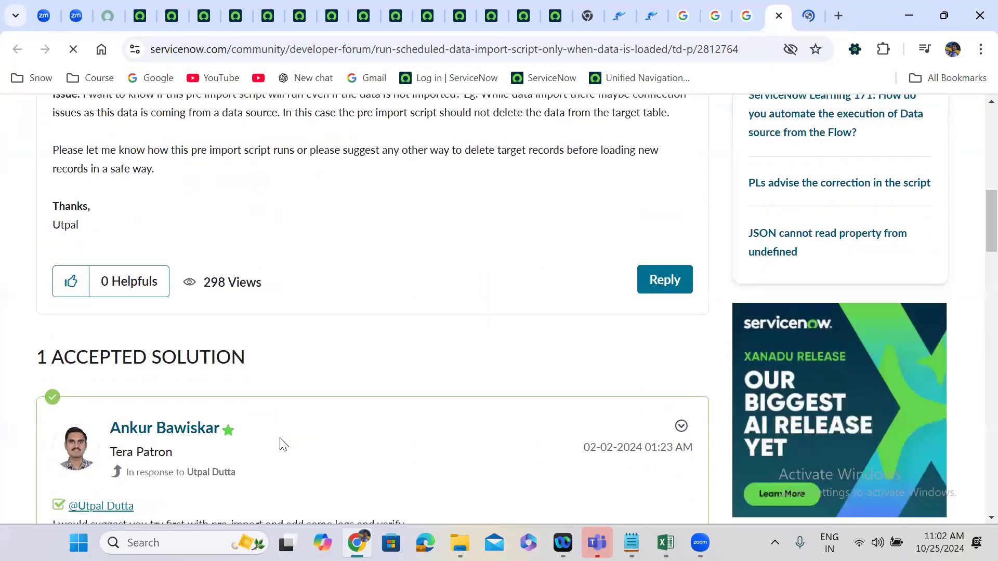
scroll(281, 445, "down", 5)
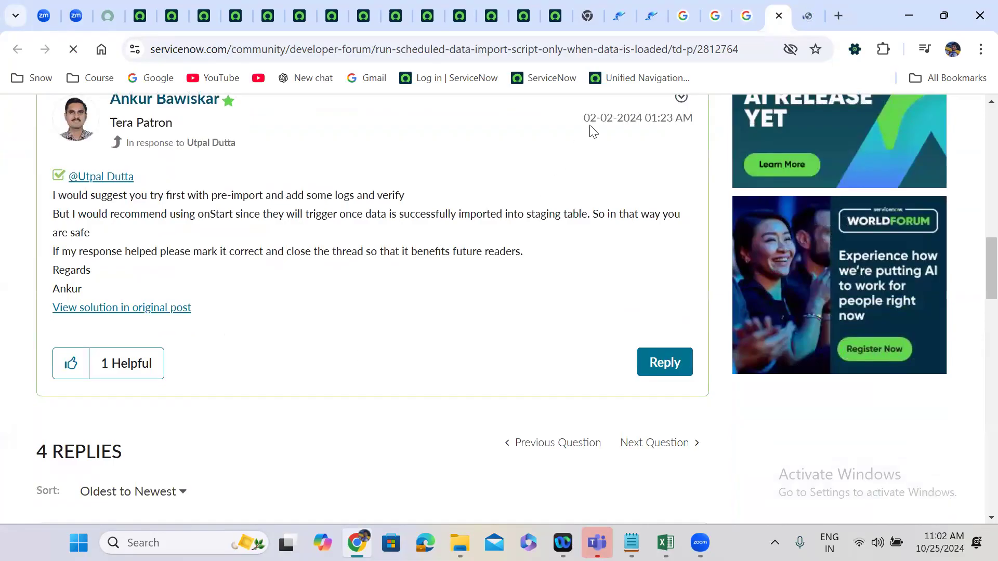
Switch to the Schedule a data import documentation and review the form's field descriptions from Name through Concurrent Import.
left_click(809, 6)
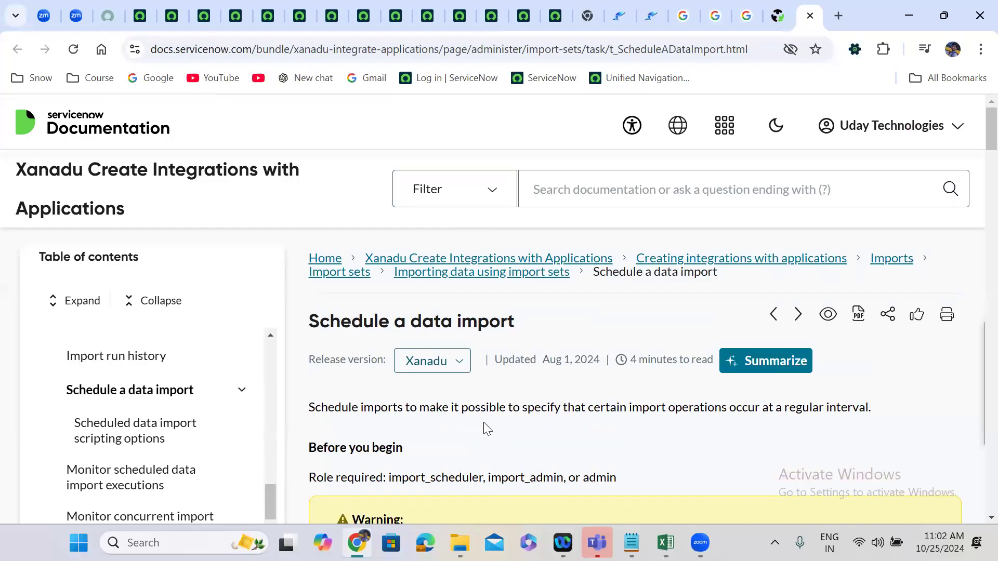
scroll(487, 429, "down", 6)
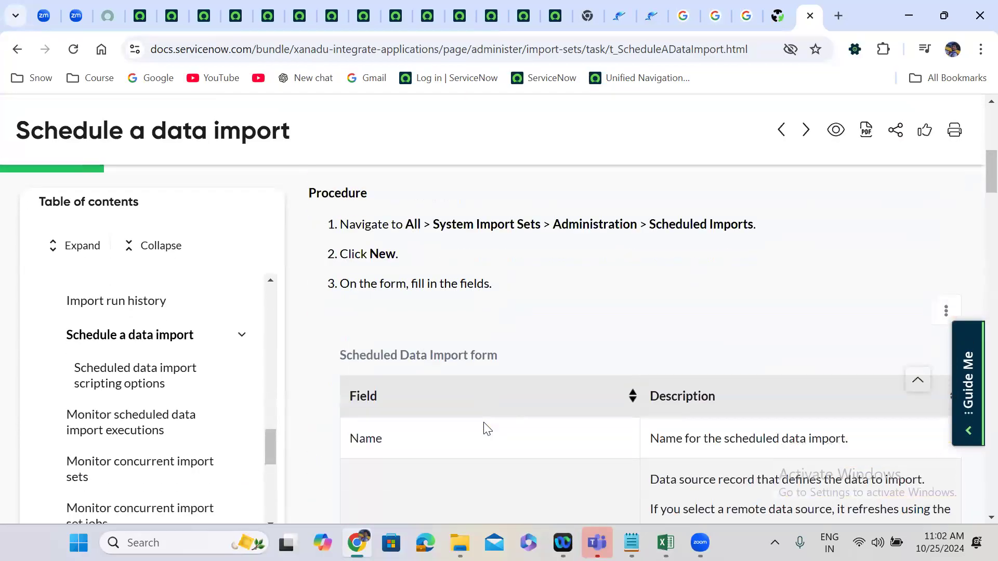
scroll(487, 428, "down", 6)
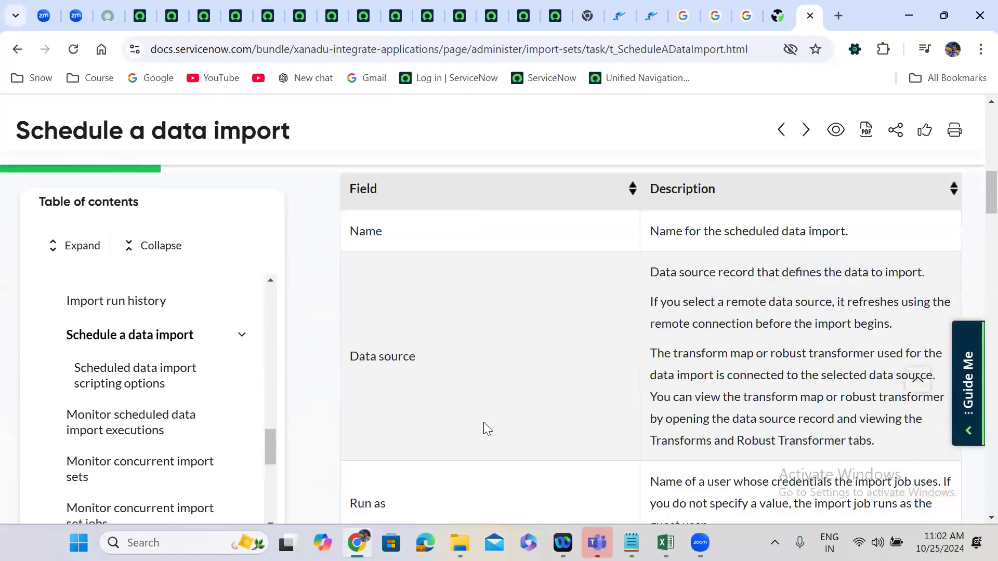
scroll(486, 428, "down", 8)
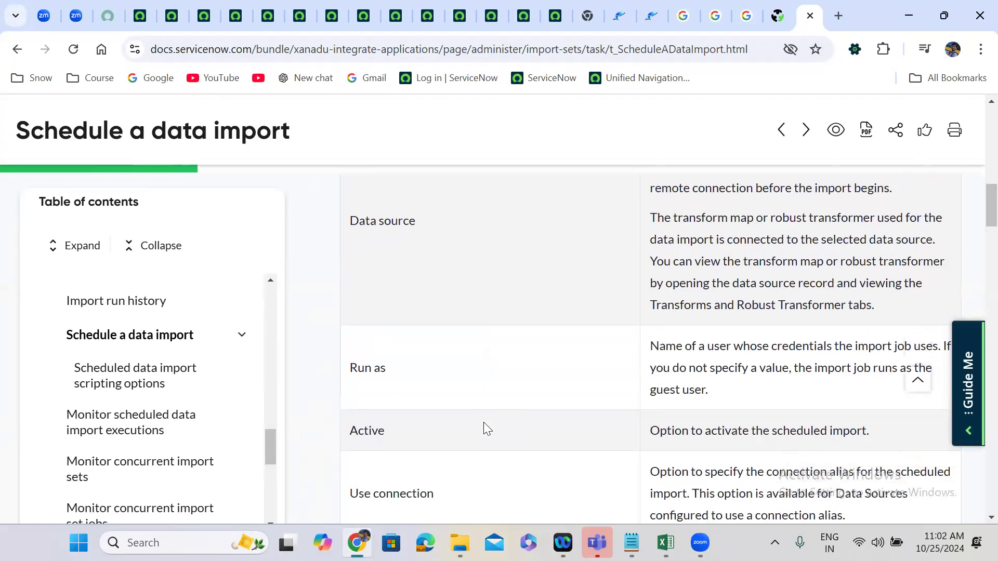
scroll(487, 429, "down", 2)
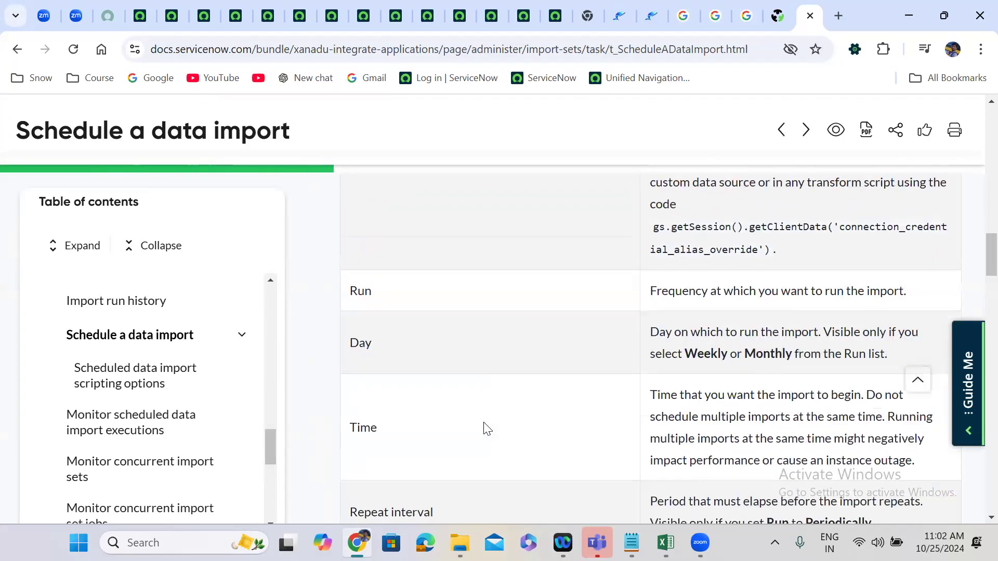
scroll(486, 428, "down", 6)
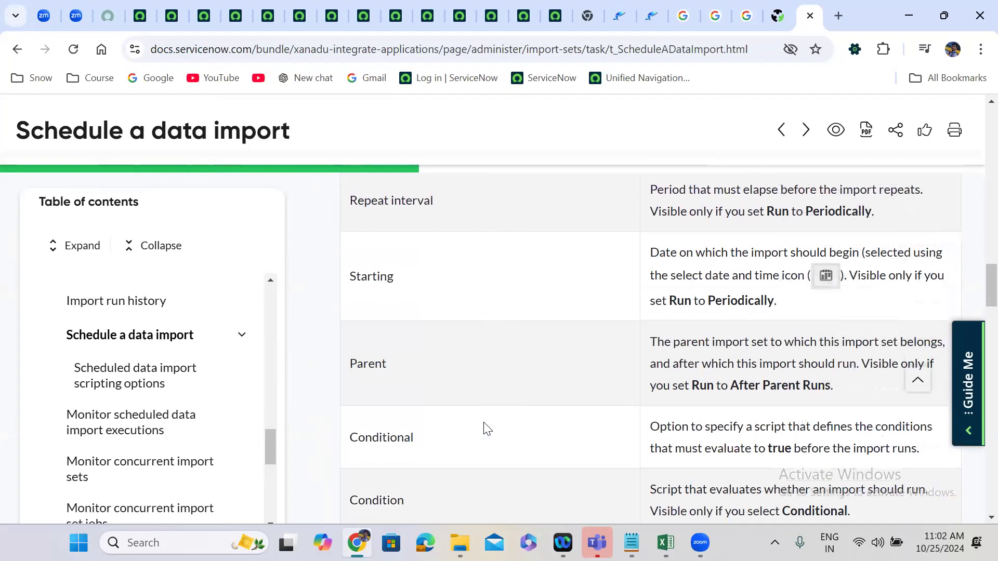
scroll(487, 429, "down", 3)
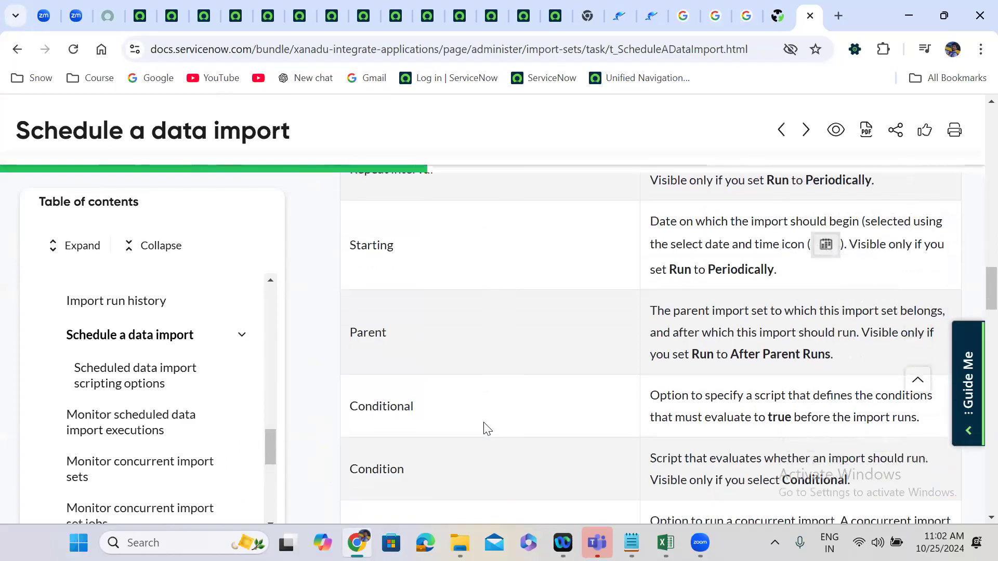
scroll(484, 424, "down", 9)
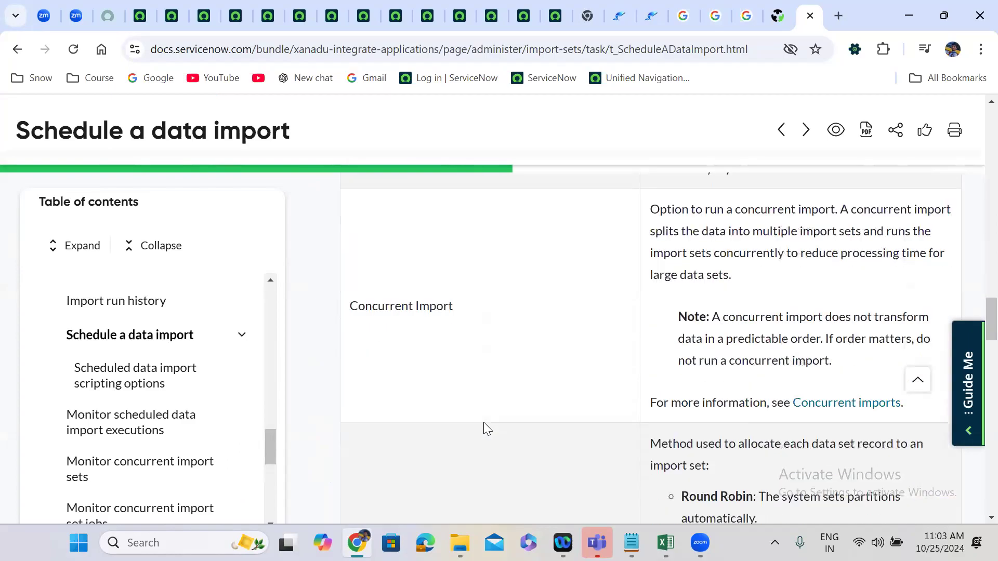
Read the documentation's pre-import and post-import script field descriptions and the remaining procedure down to the scripting options link.
scroll(484, 424, "down", 10)
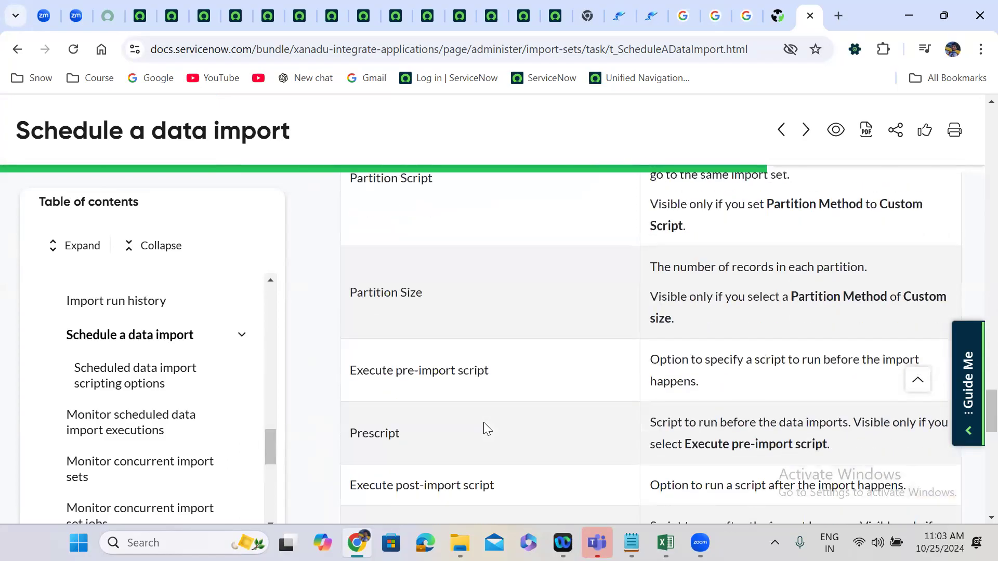
scroll(485, 424, "down", 1)
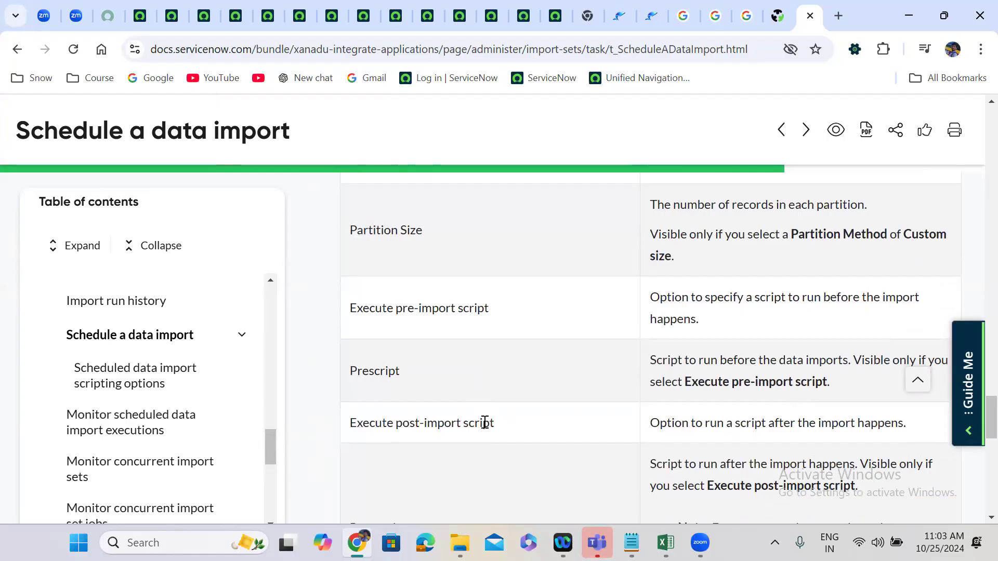
scroll(485, 422, "down", 1)
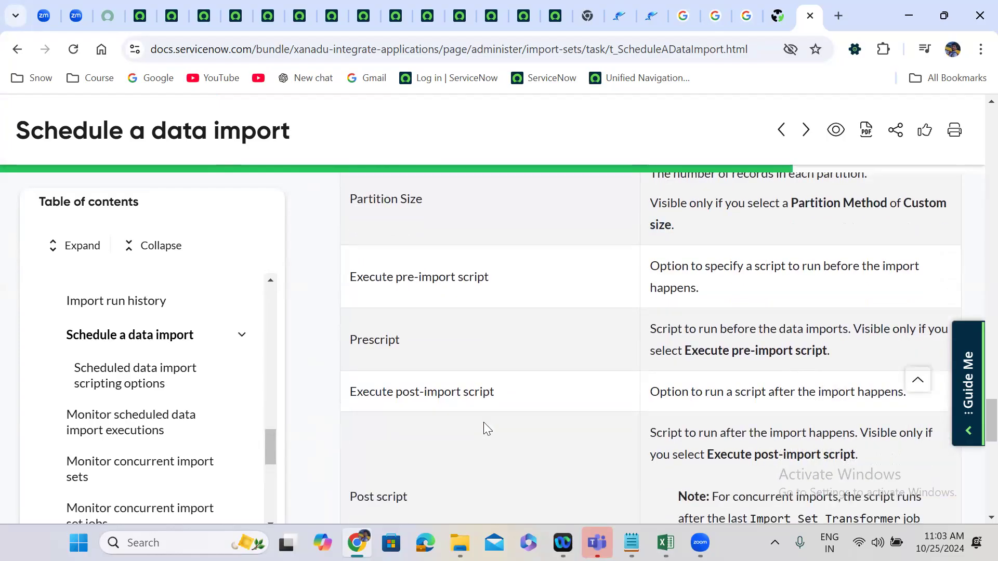
scroll(483, 422, "up", 1)
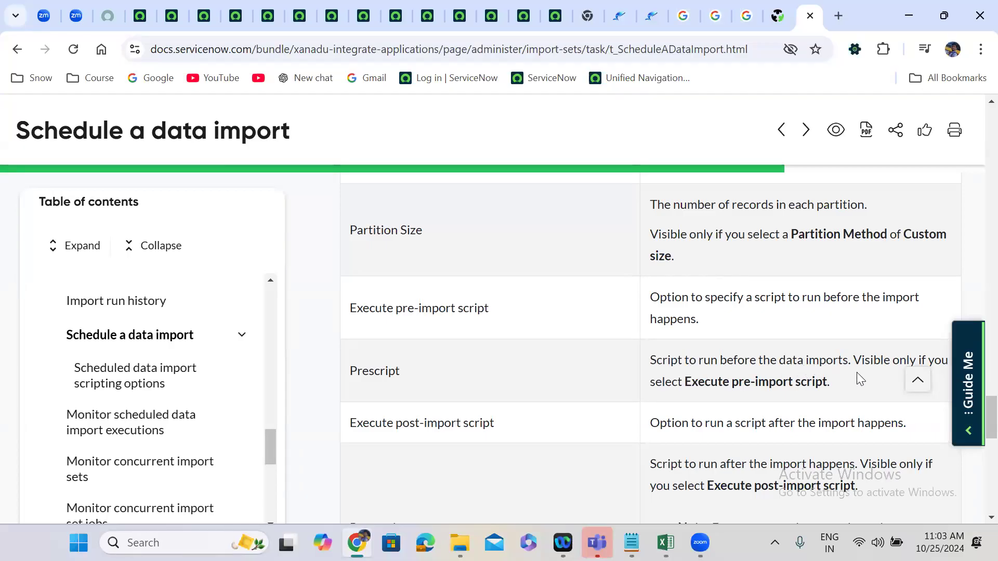
scroll(859, 372, "down", 1)
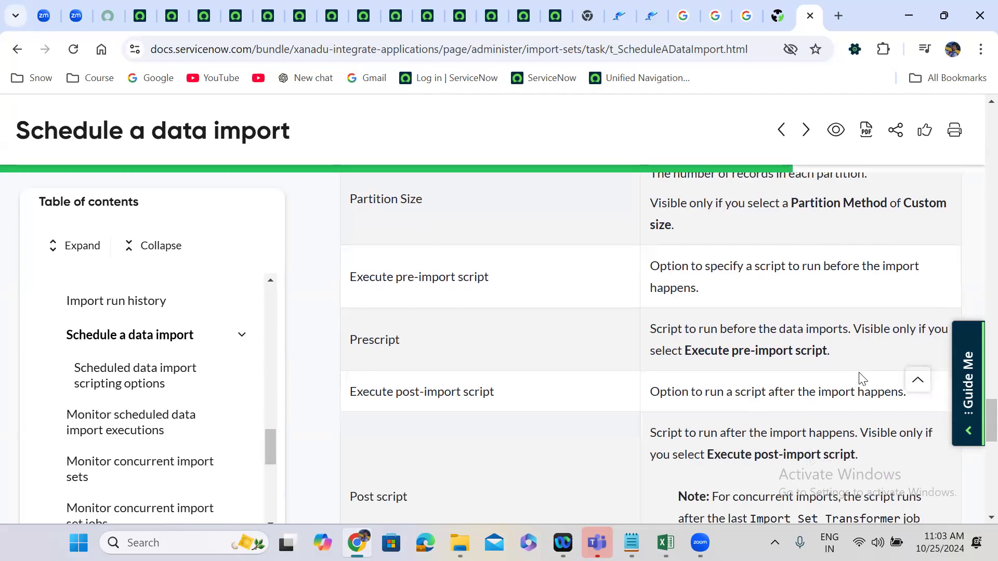
scroll(859, 378, "down", 3)
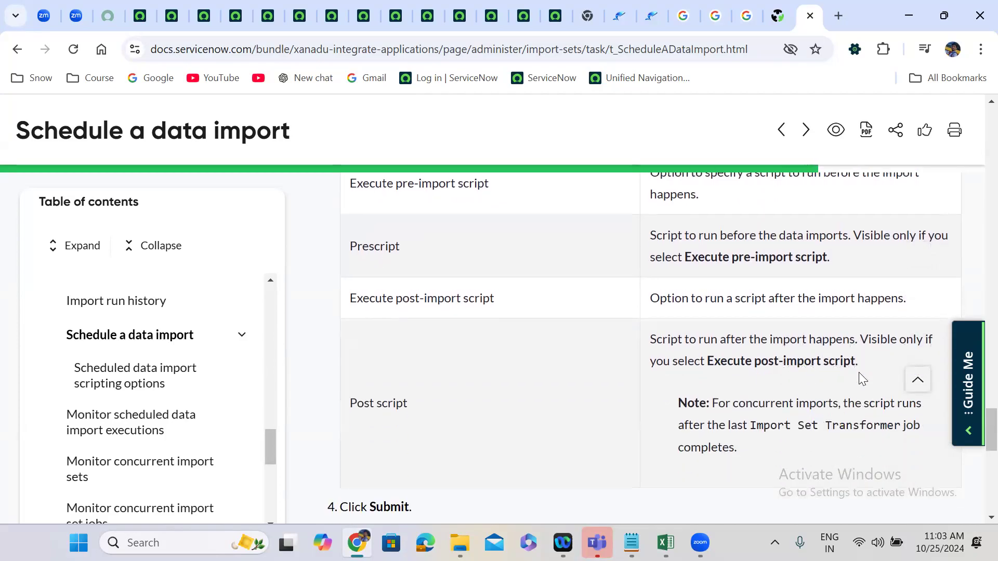
scroll(860, 374, "down", 1)
scroll(861, 373, "down", 10)
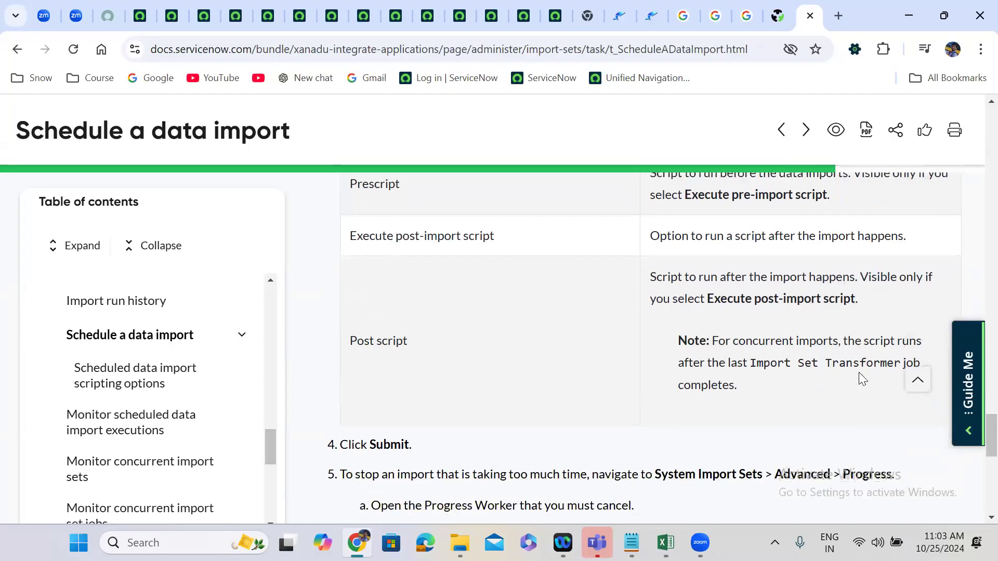
scroll(859, 372, "down", 5)
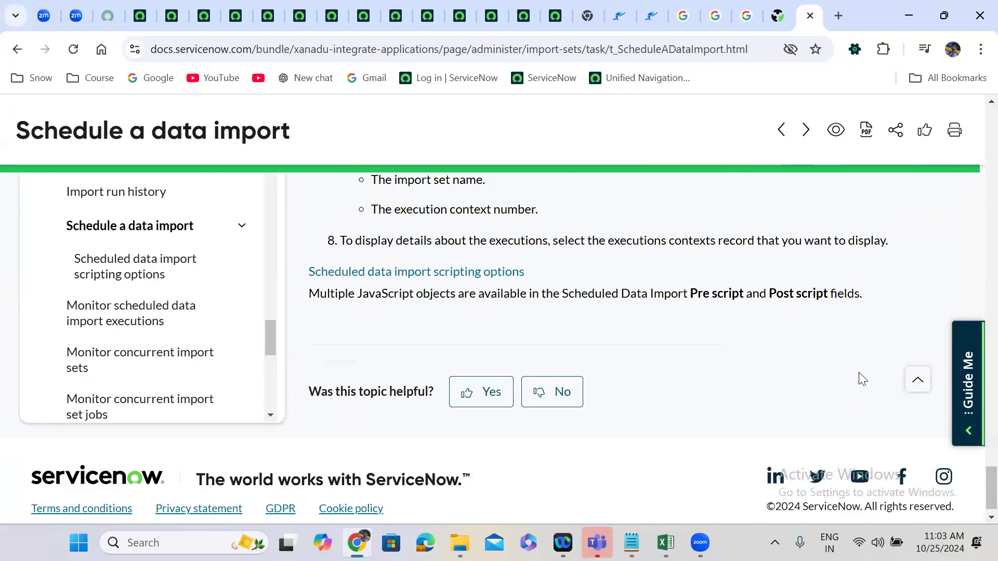
Open the Scheduled data import scripting options documentation and read the cancel and import_set object entries.
left_click(424, 276)
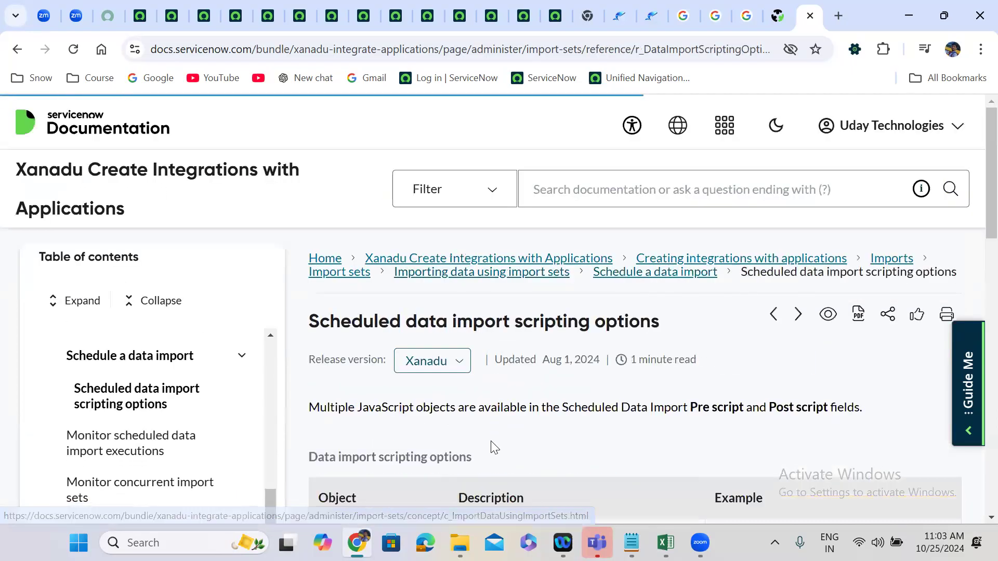
scroll(492, 442, "down", 5)
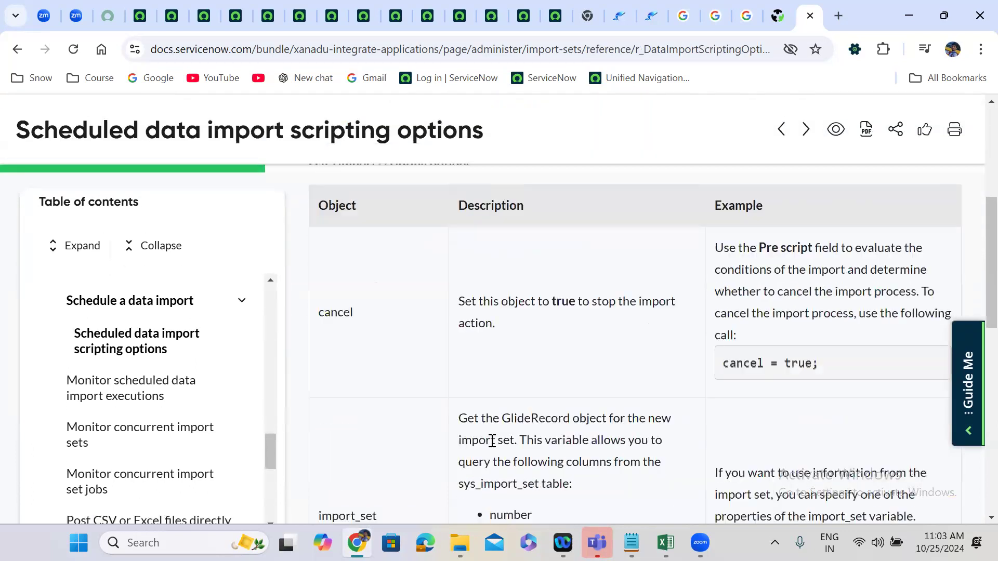
scroll(492, 441, "down", 2)
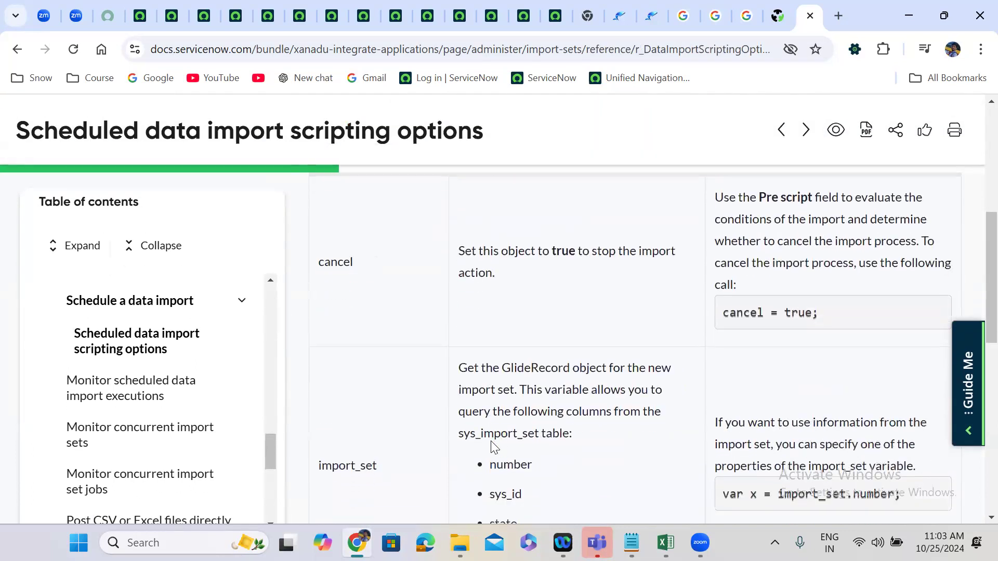
double_click(341, 263)
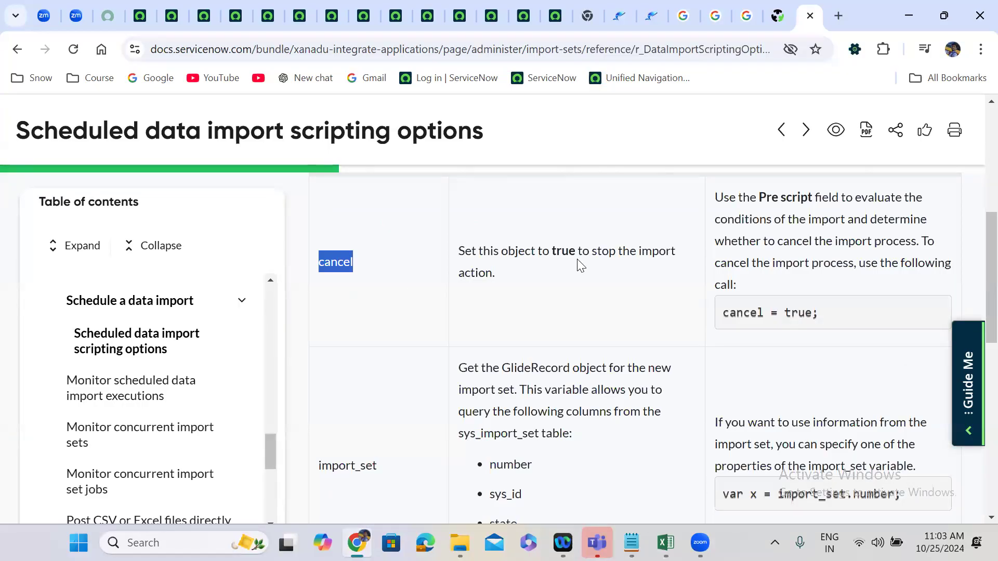
left_click(602, 283)
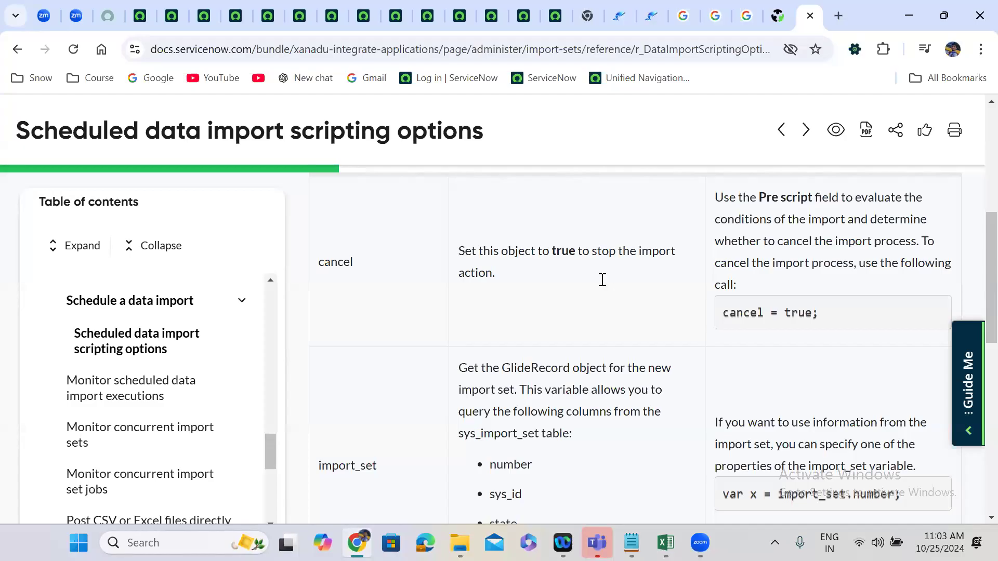
scroll(602, 281, "up", 2)
scroll(602, 280, "down", 4)
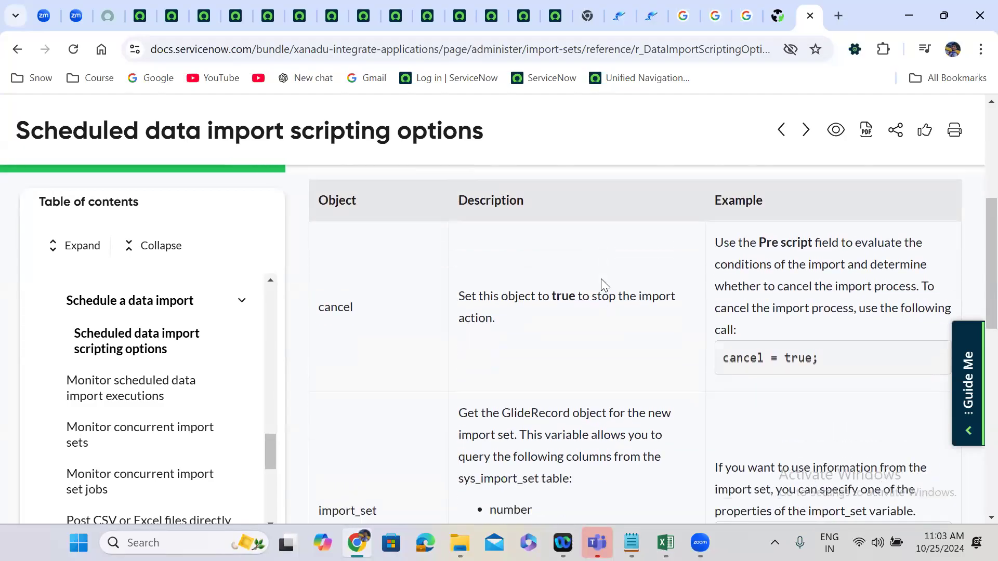
scroll(602, 284, "down", 2)
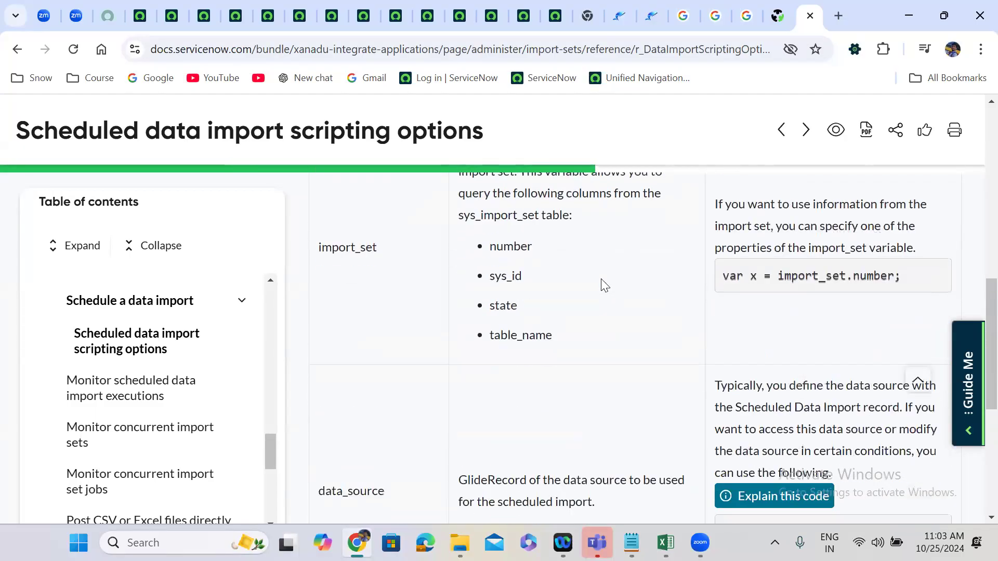
scroll(456, 290, "up", 1)
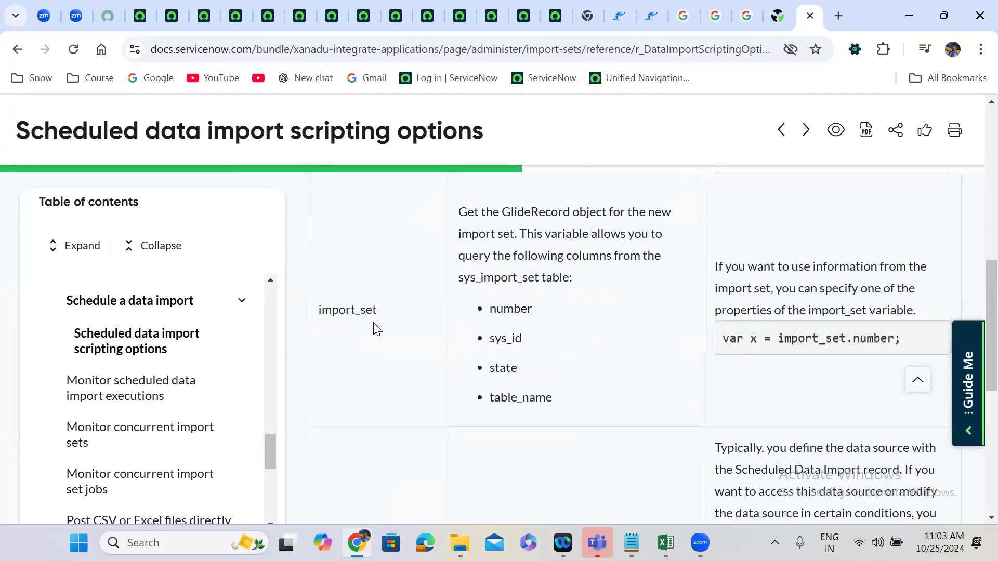
Read the data_source entry, then recheck the cancel and import_set rows of the scripting options table.
scroll(376, 329, "down", 4)
double_click(346, 335)
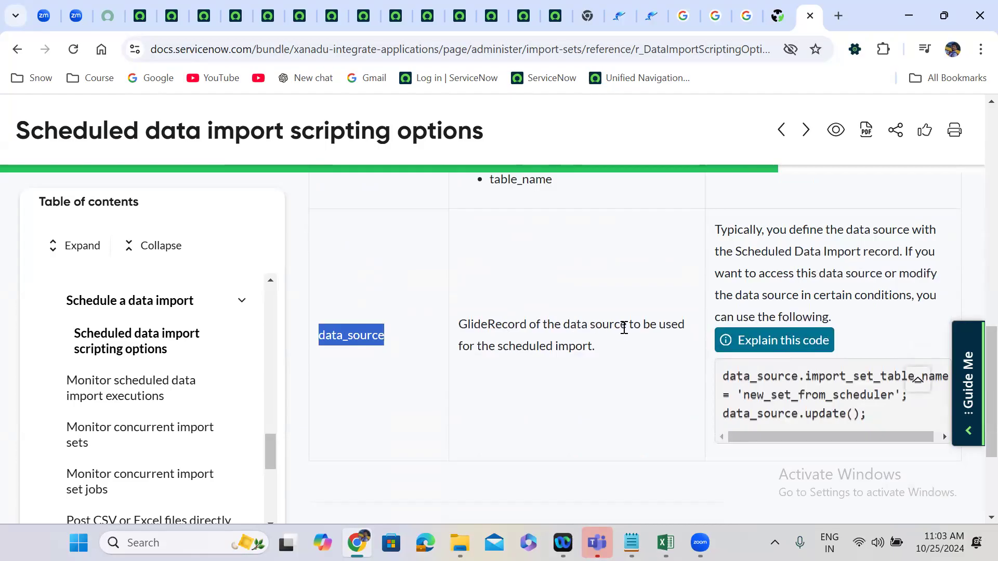
left_click(584, 377)
scroll(585, 377, "down", 3)
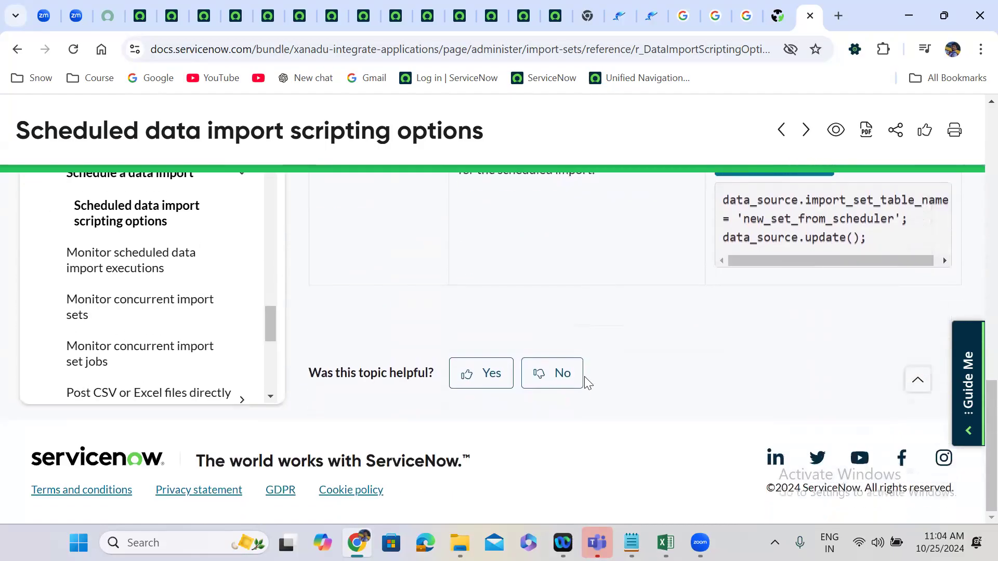
scroll(584, 380, "up", 10)
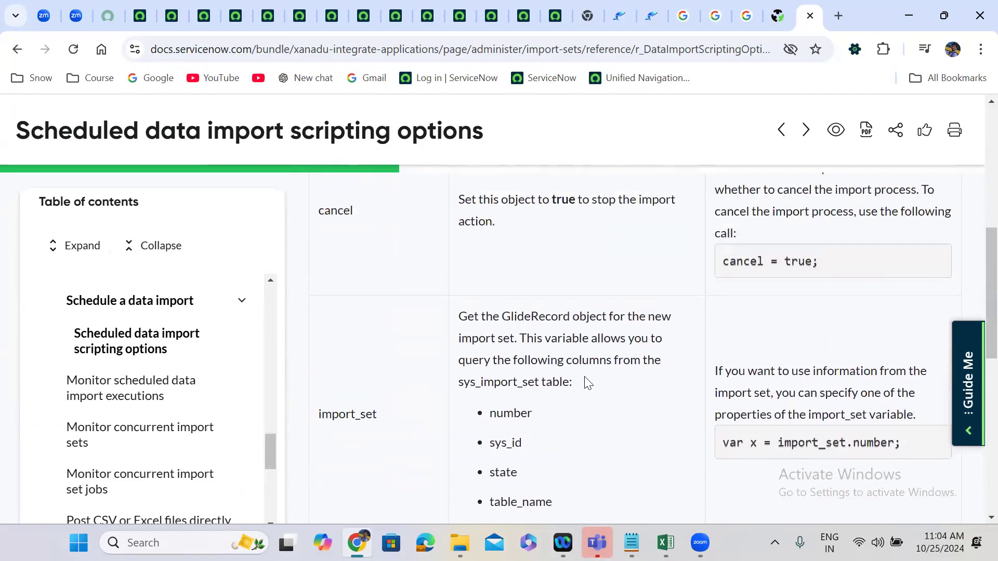
double_click(338, 336)
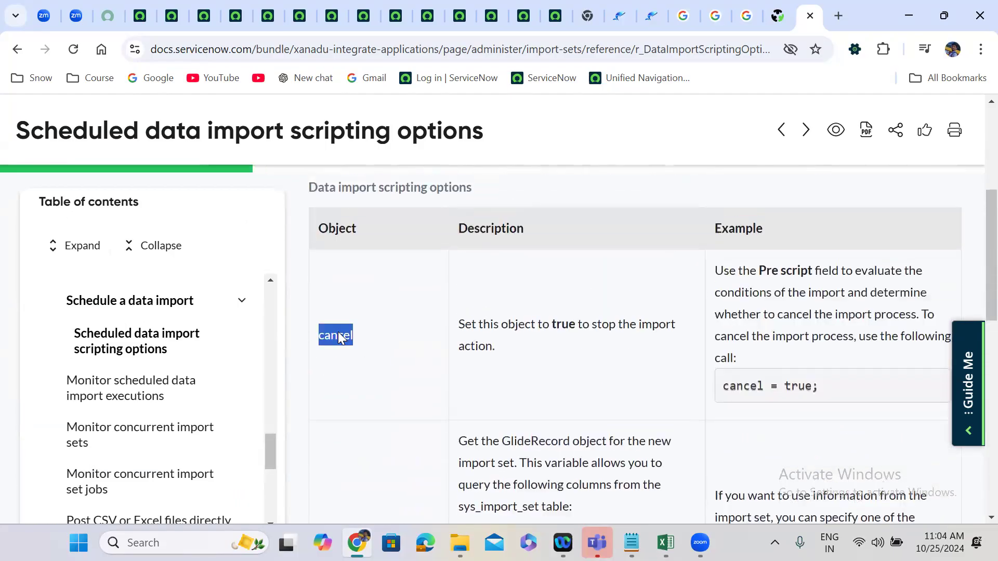
left_click(345, 359)
scroll(345, 360, "down", 5)
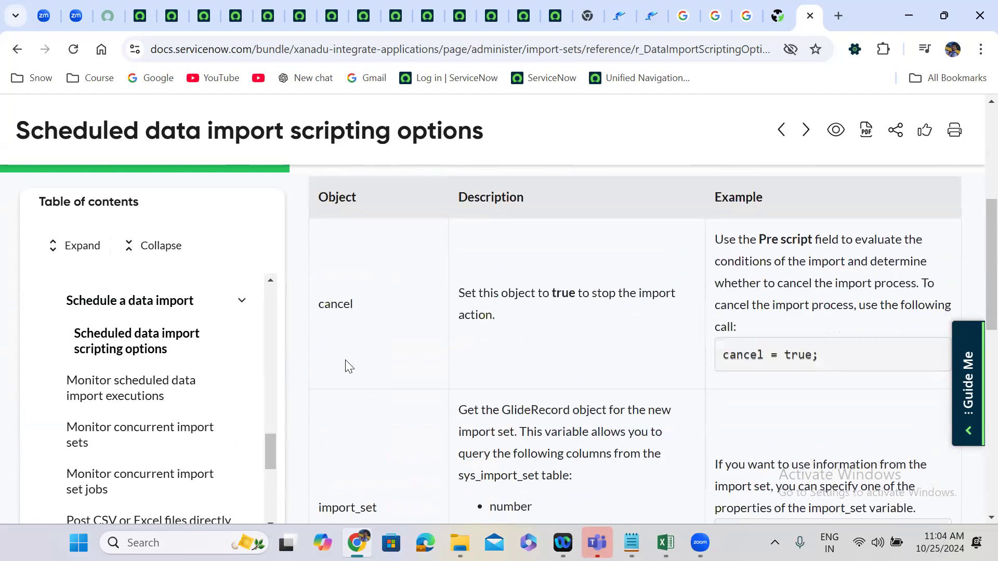
scroll(345, 360, "down", 2)
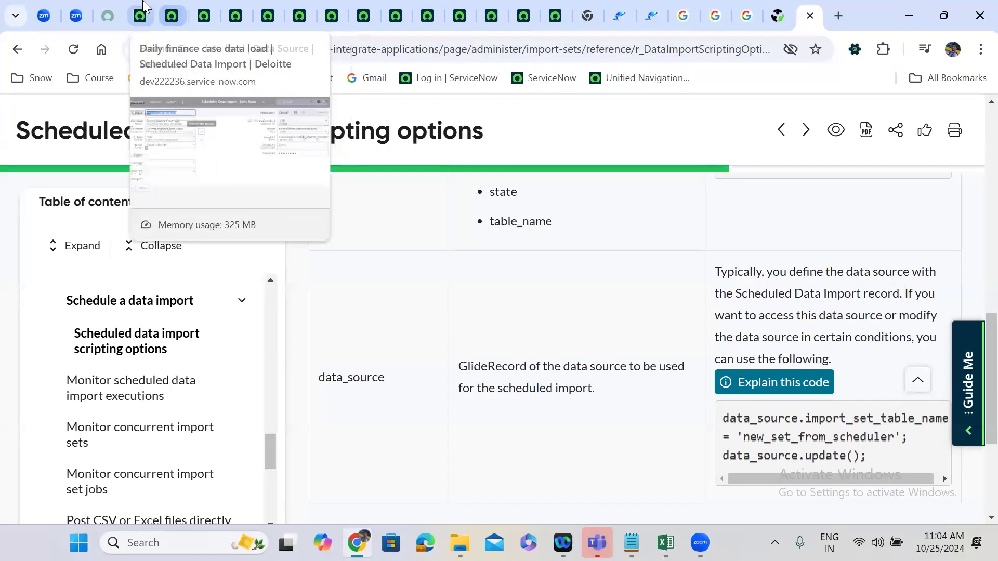
Switch to the Daily finance case data load scheduled import and enable Execute pre-import script.
left_click(145, 8)
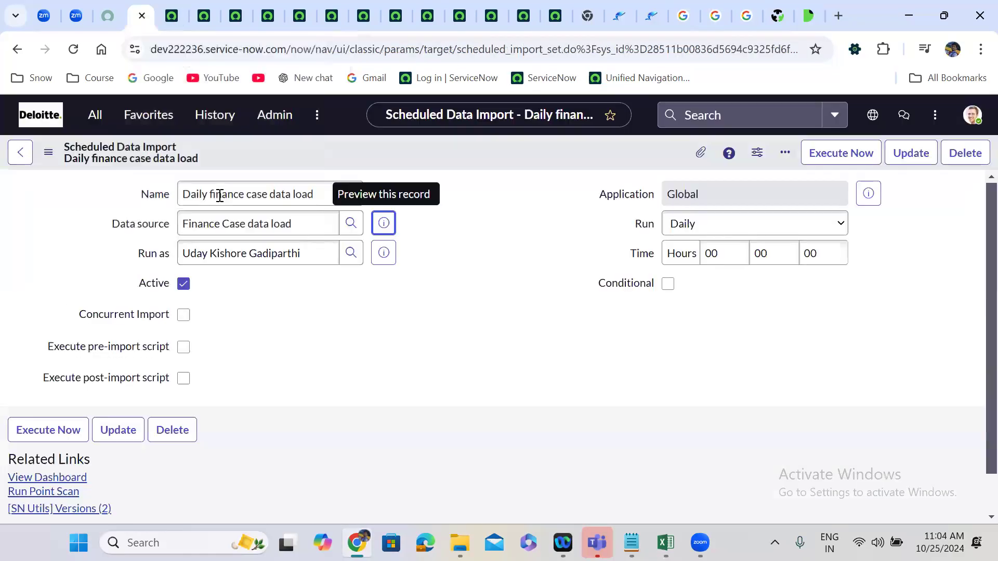
left_click(184, 348)
scroll(430, 358, "down", 2)
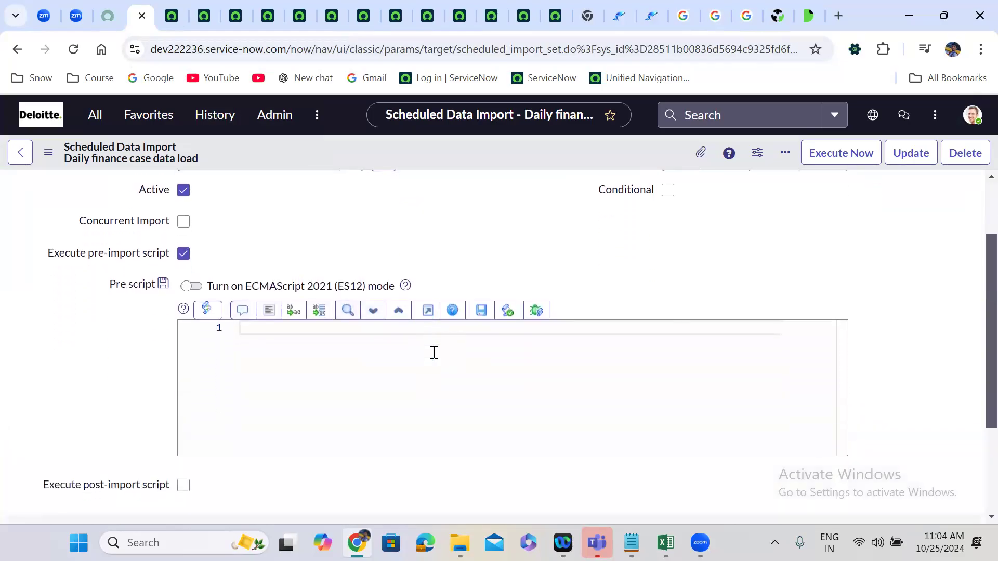
Write an if block with an empty condition in the Pre script that sets cancel = true;.
left_click(324, 337)
type("if")
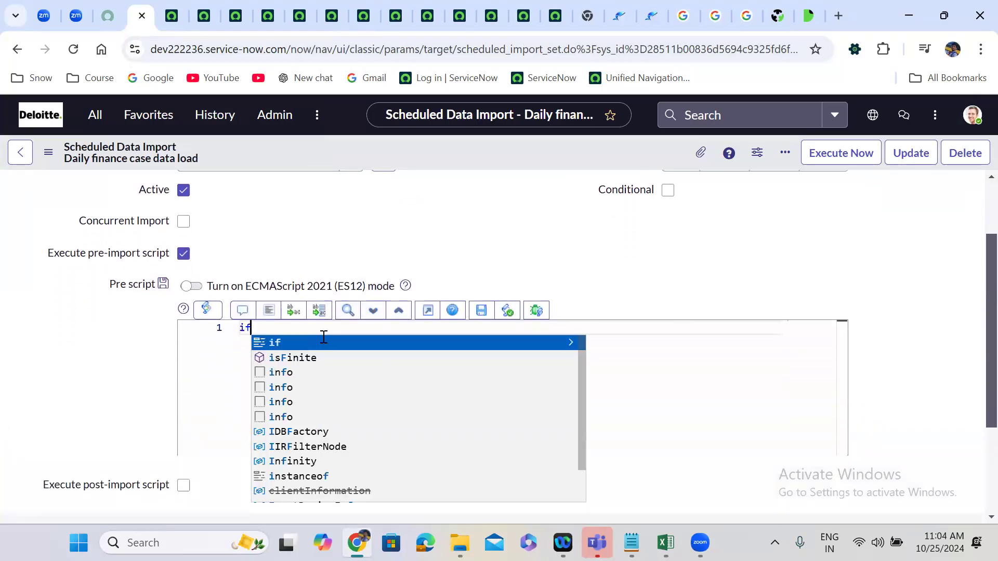
type("(")
type("{")
key("Return")
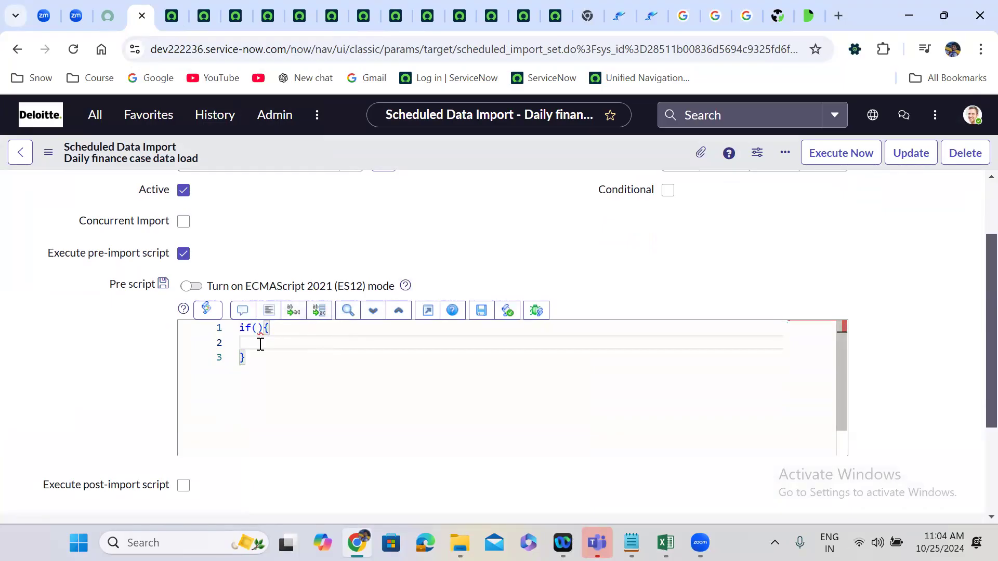
type("cancel = true")
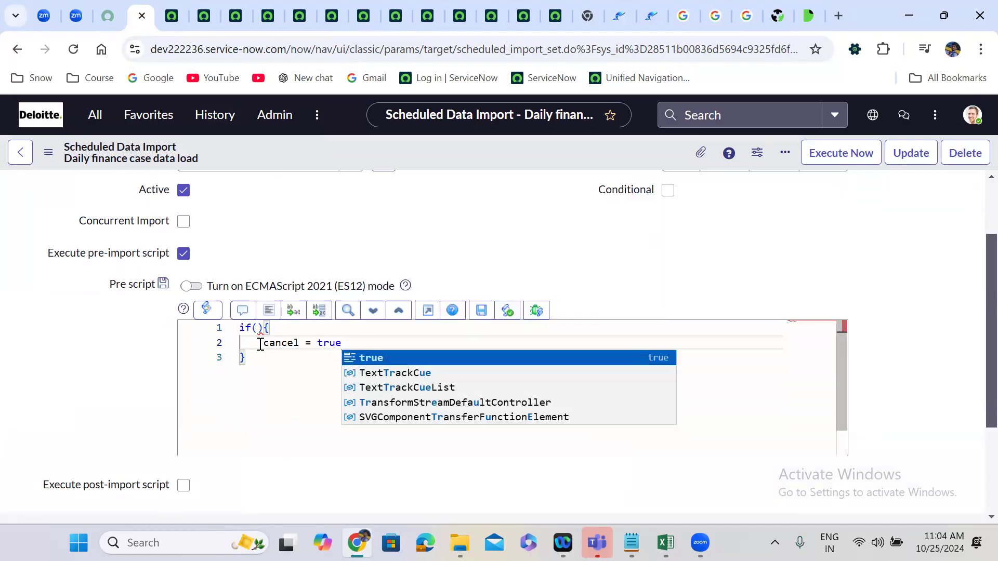
type(";")
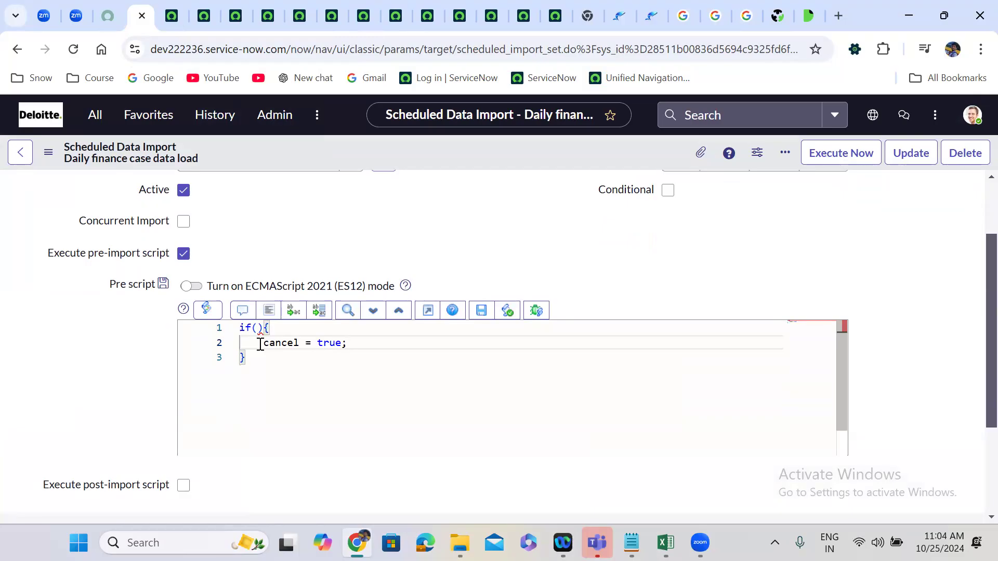
Replace the if block in the Pre script with the object names import_set and data_source, separated by a blank line.
left_click_drag(256, 361, 236, 335)
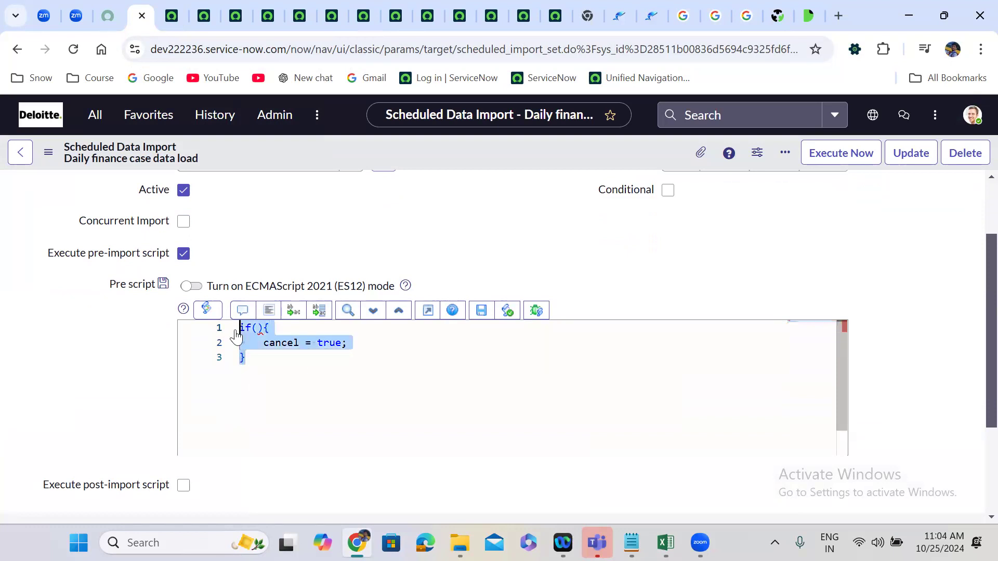
key("BackSpace")
type("import_ser")
key("Return")
key("Return")
key("BackSpace")
key("BackSpace")
key("BackSpace")
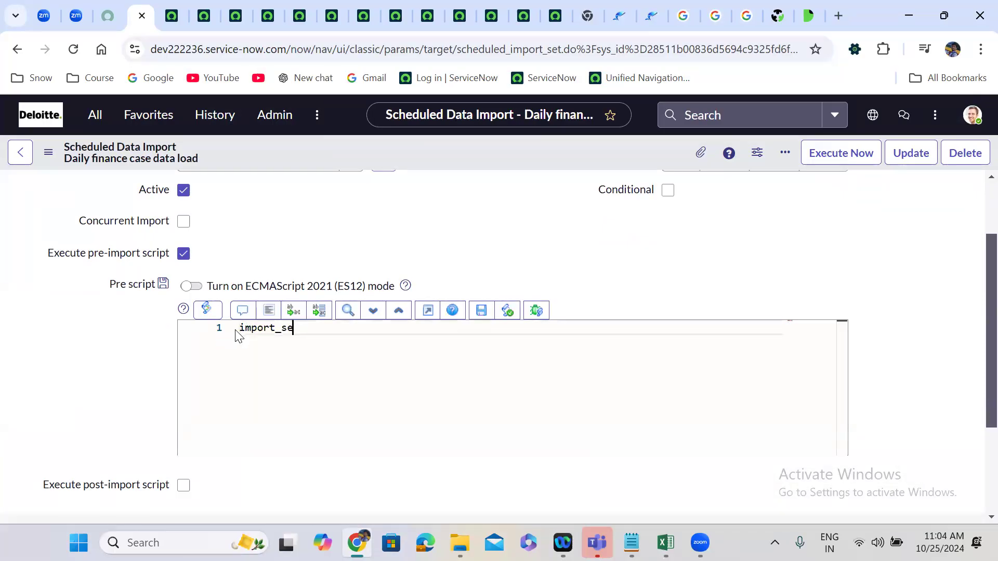
type("t")
key("Return")
key("Return")
type("data")
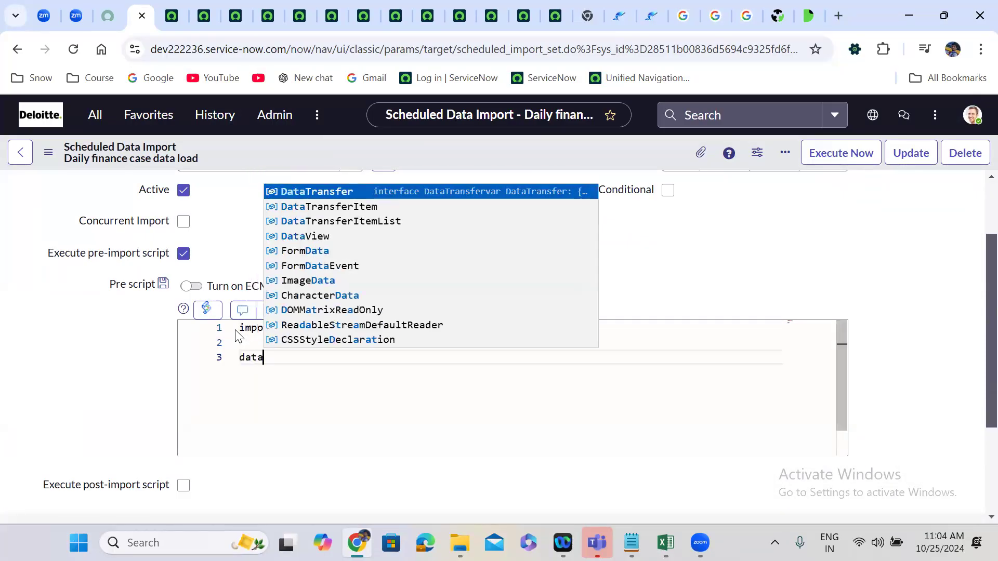
type("_source")
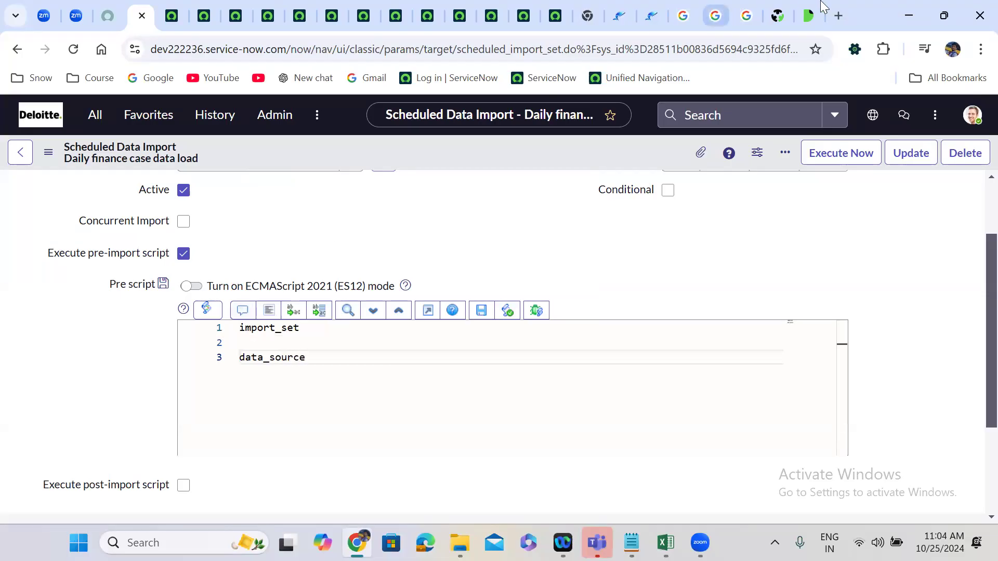
Return to the scripting options documentation and study the descriptions and examples from cancel and import_set.number through data_source.
left_click(809, 15)
scroll(550, 222, "up", 7)
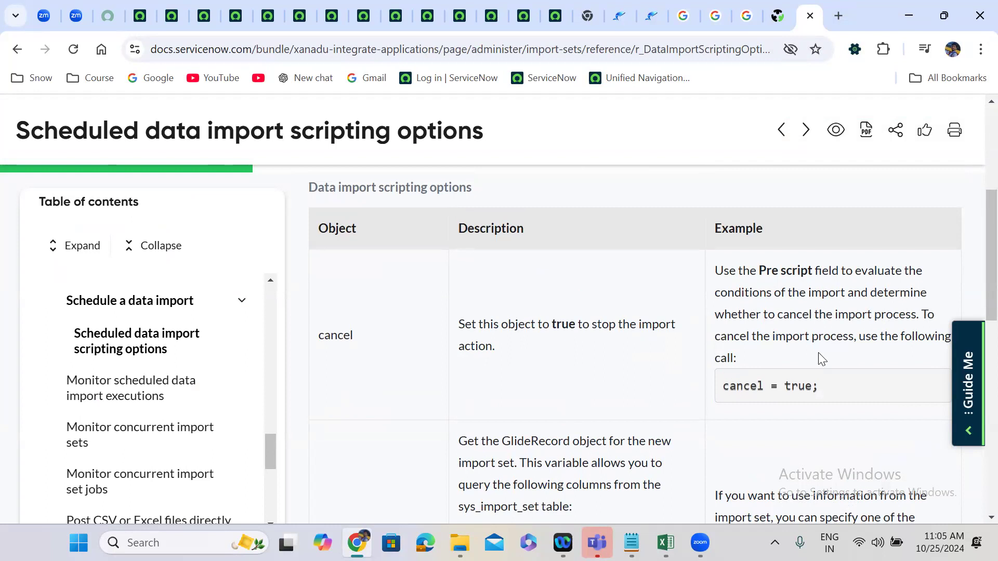
scroll(821, 359, "down", 2)
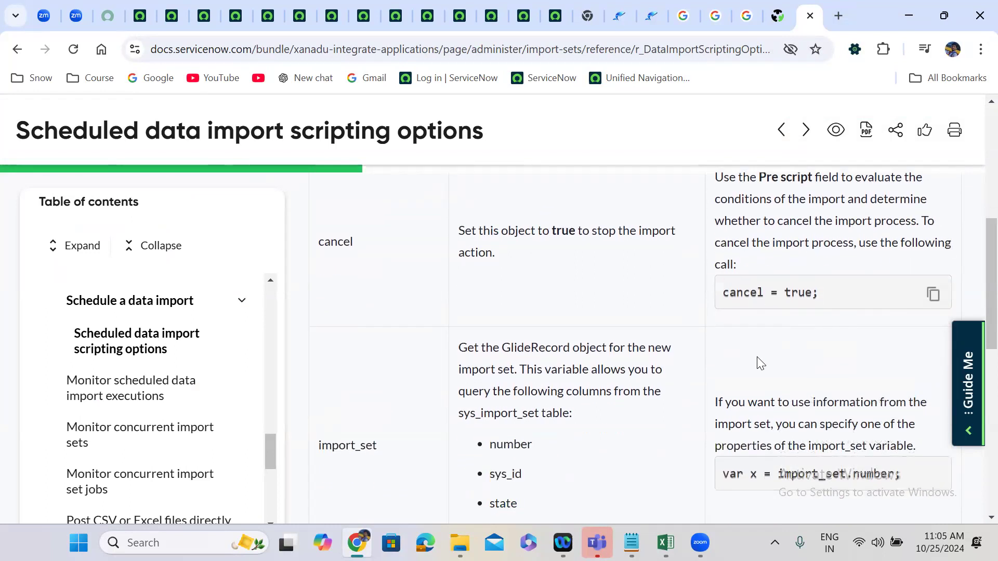
scroll(758, 358, "down", 1)
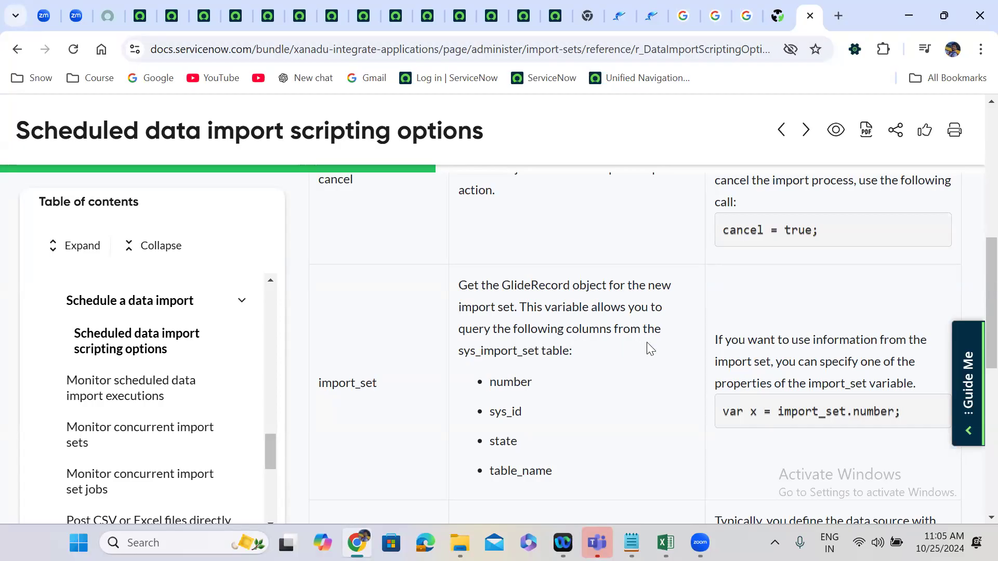
scroll(646, 342, "down", 1)
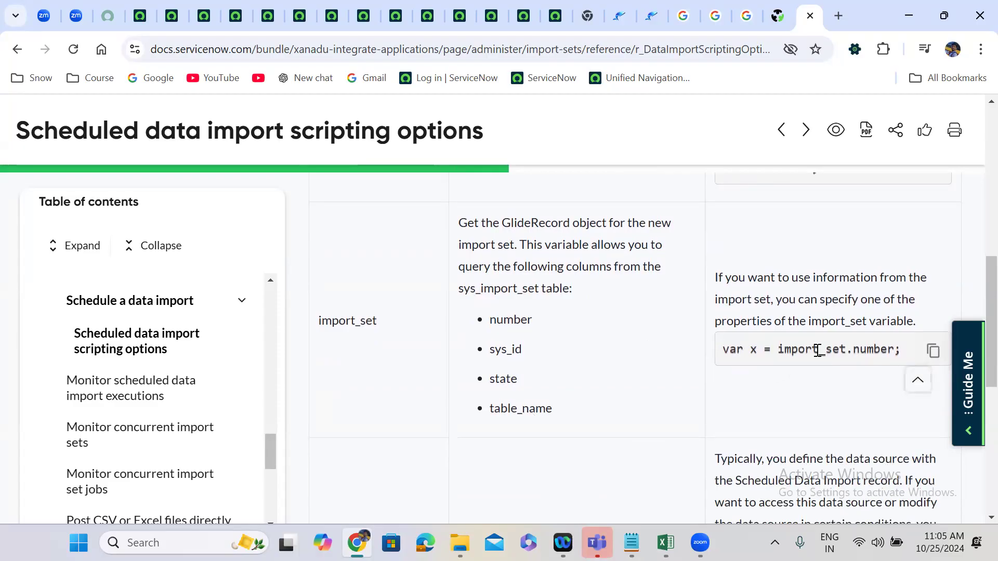
double_click(844, 356)
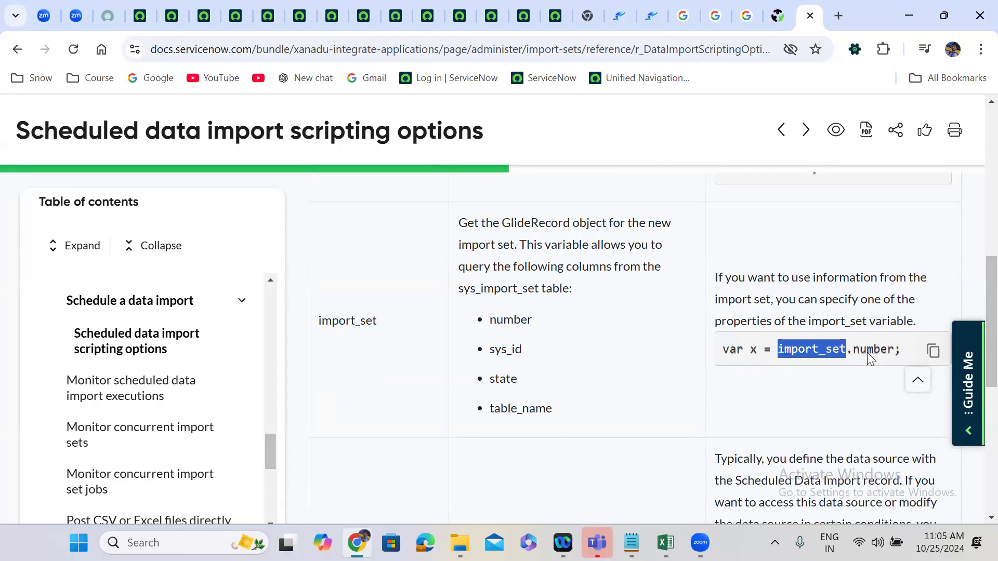
left_click(620, 391)
scroll(620, 391, "down", 5)
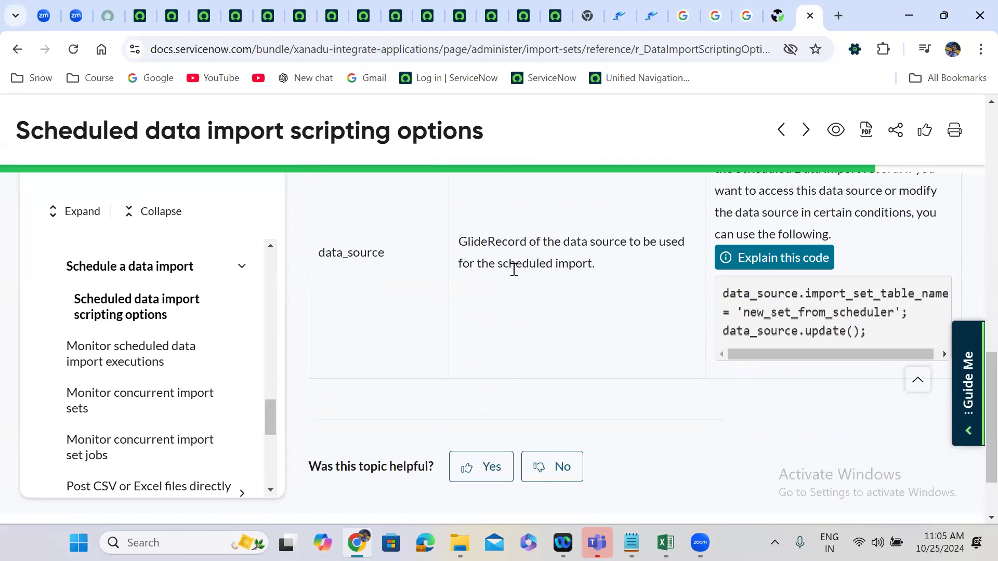
Check the column name behind the File path field on the Finance Case data load data source.
left_click(176, 7)
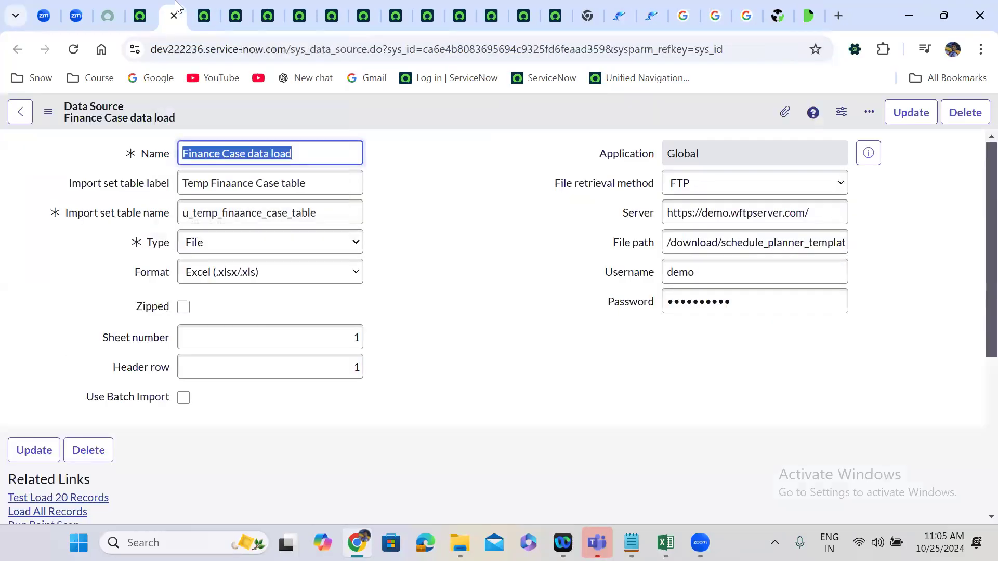
left_click(623, 240)
right_click(624, 242)
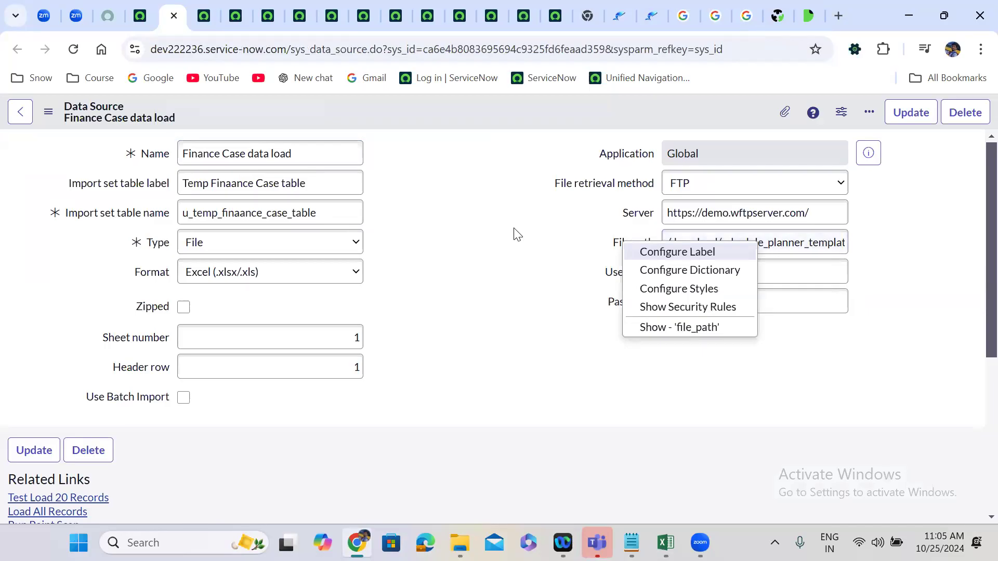
left_click(457, 238)
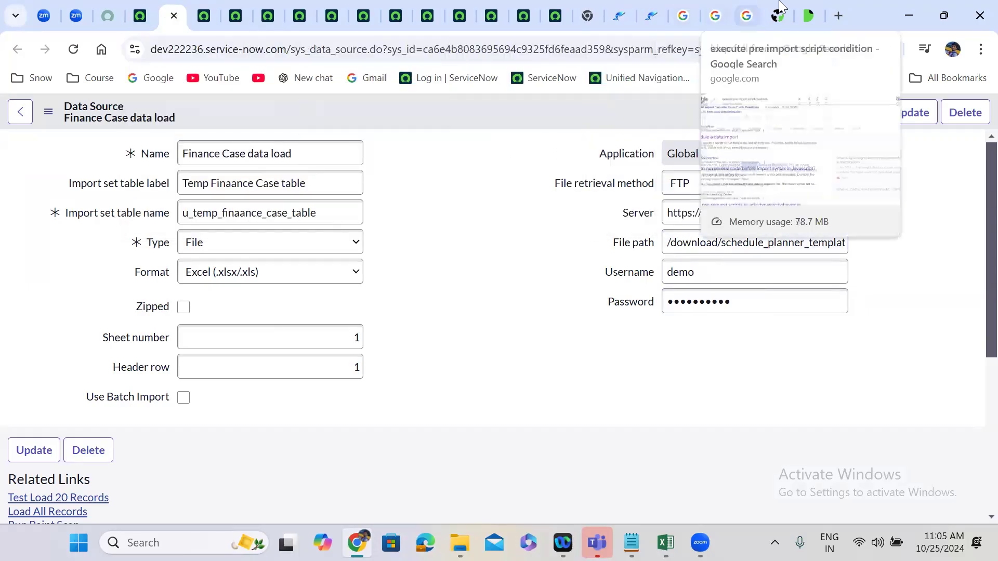
Return to the scripting options documentation and highlight import_set_table_name in the data_source example code.
left_click(810, 14)
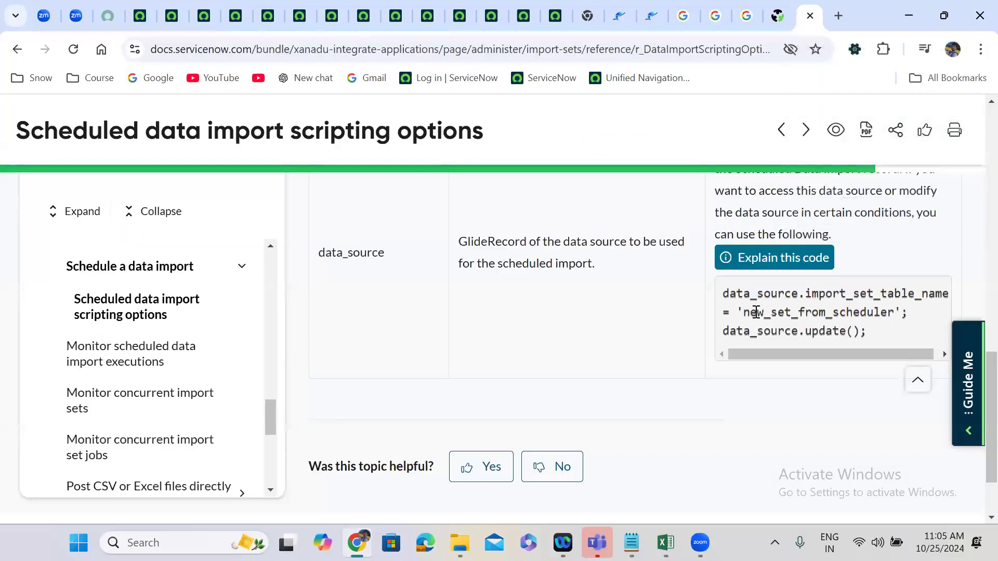
double_click(838, 296)
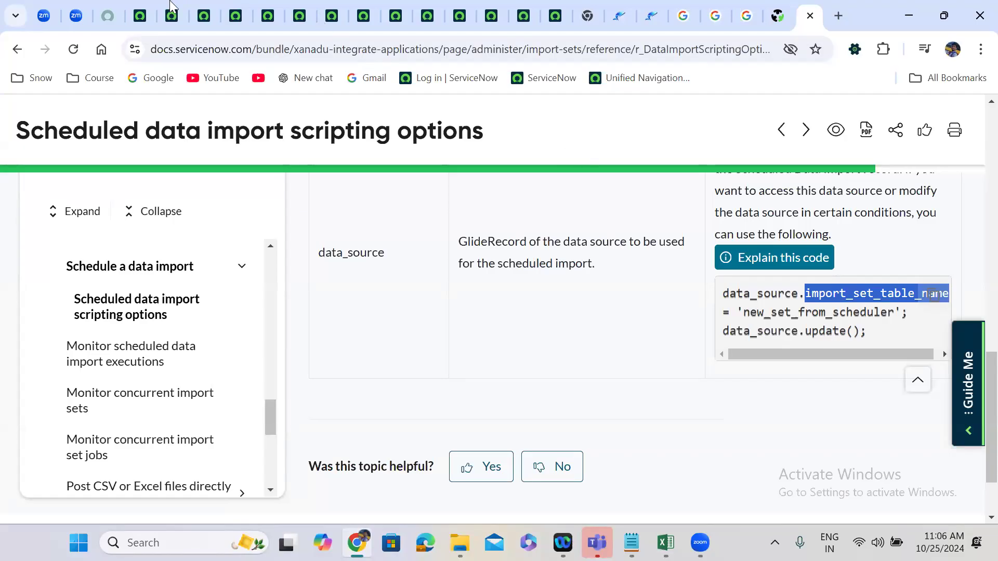
Return to the Daily finance case data load scheduled import and disable its pre-import script.
left_click(147, 7)
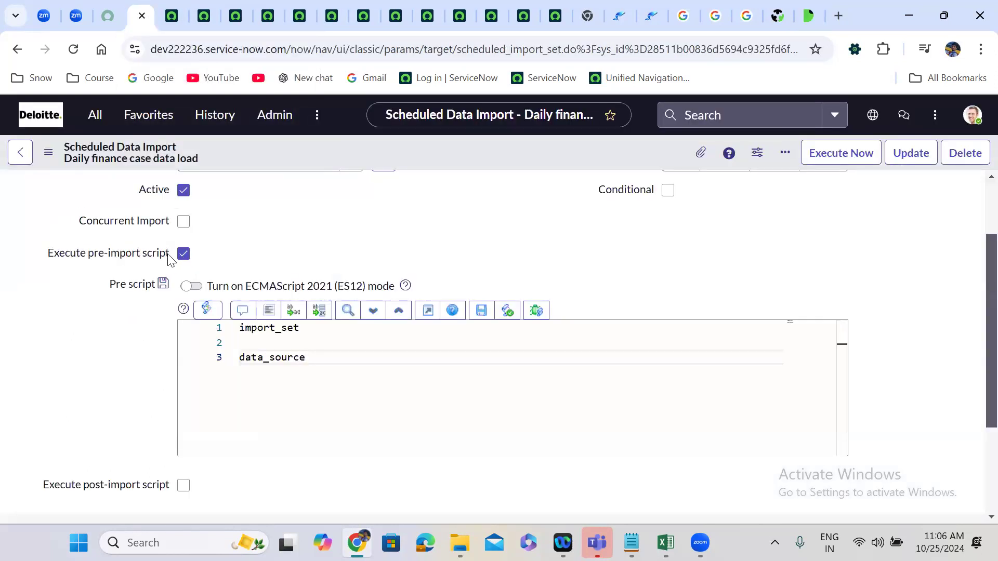
left_click(182, 254)
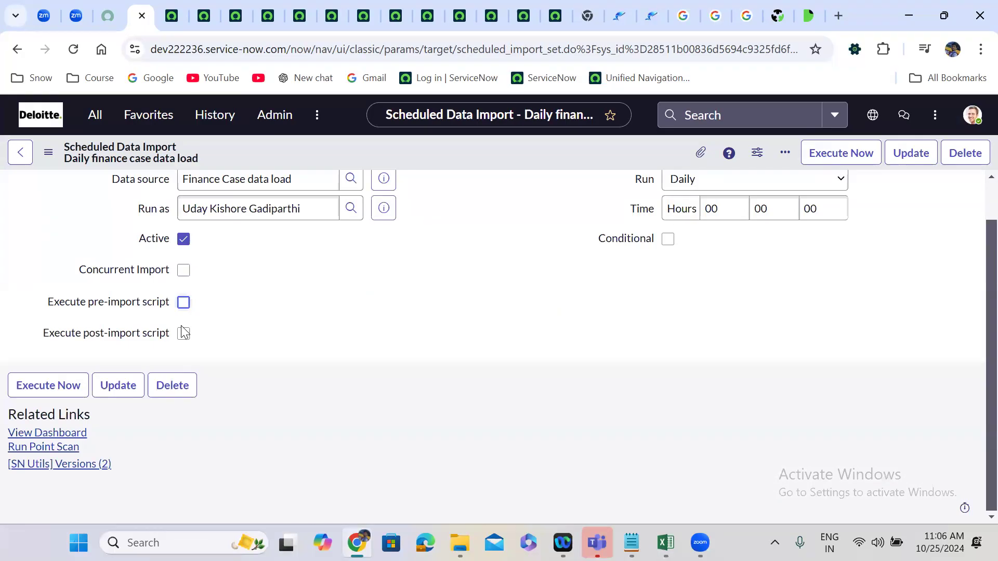
Enable the post-import script and Conditional options in turn to view their script editors, switching each one off again.
left_click(183, 333)
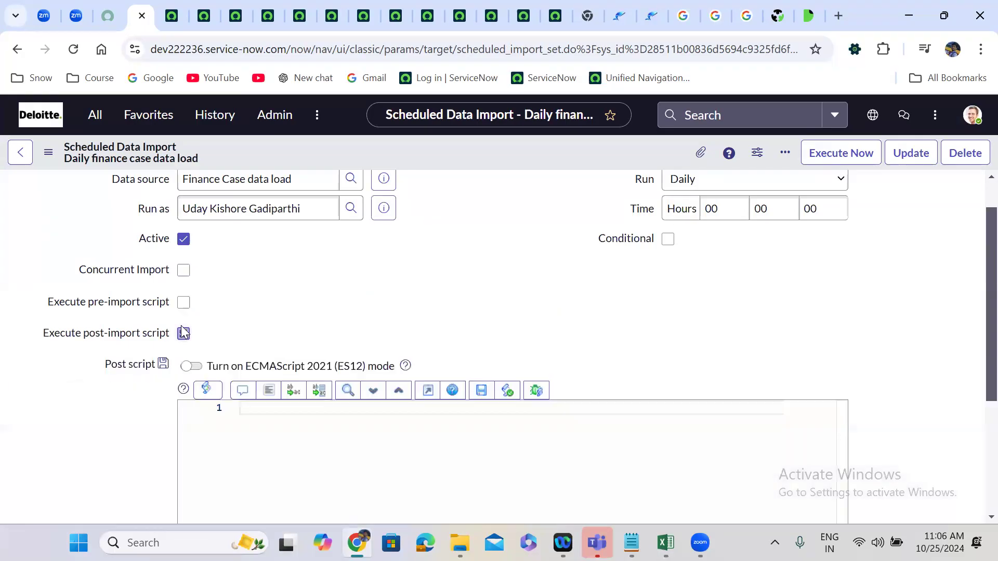
left_click(183, 333)
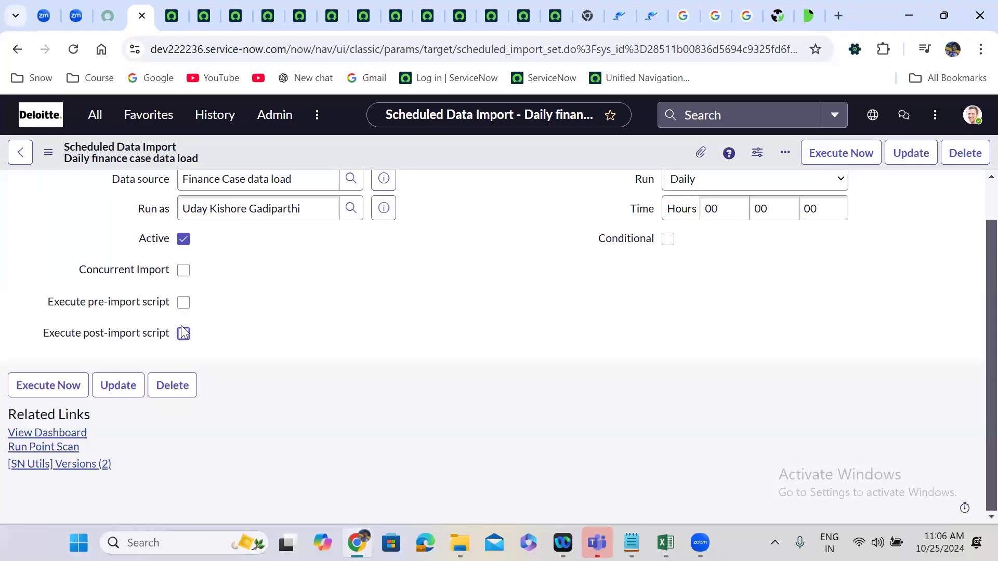
scroll(479, 263, "up", 1)
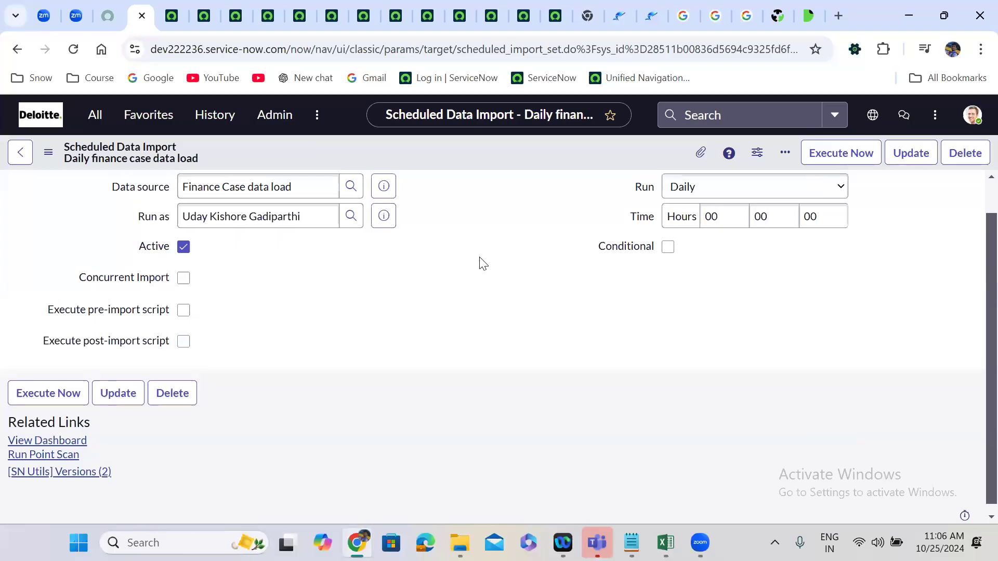
left_click(668, 284)
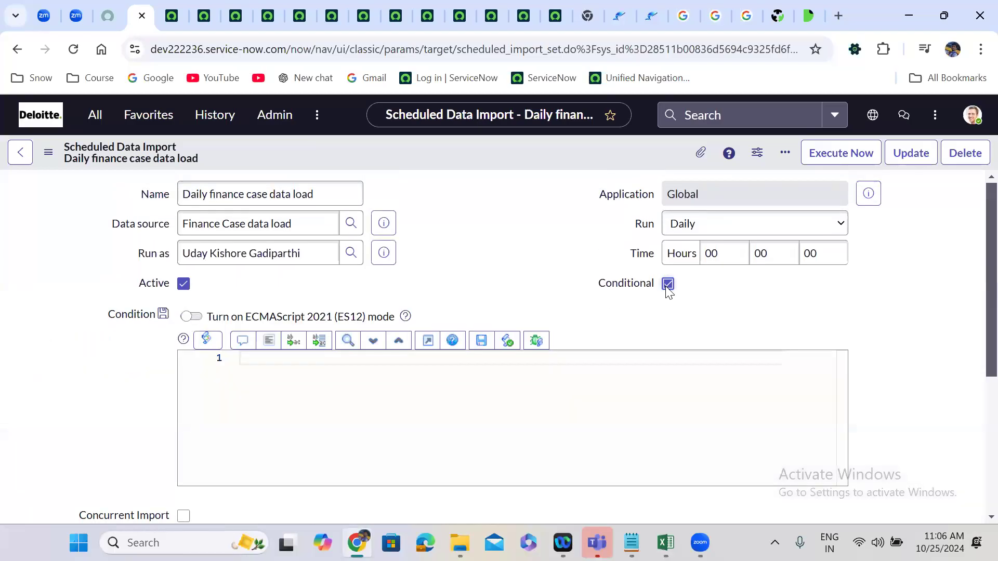
left_click(668, 284)
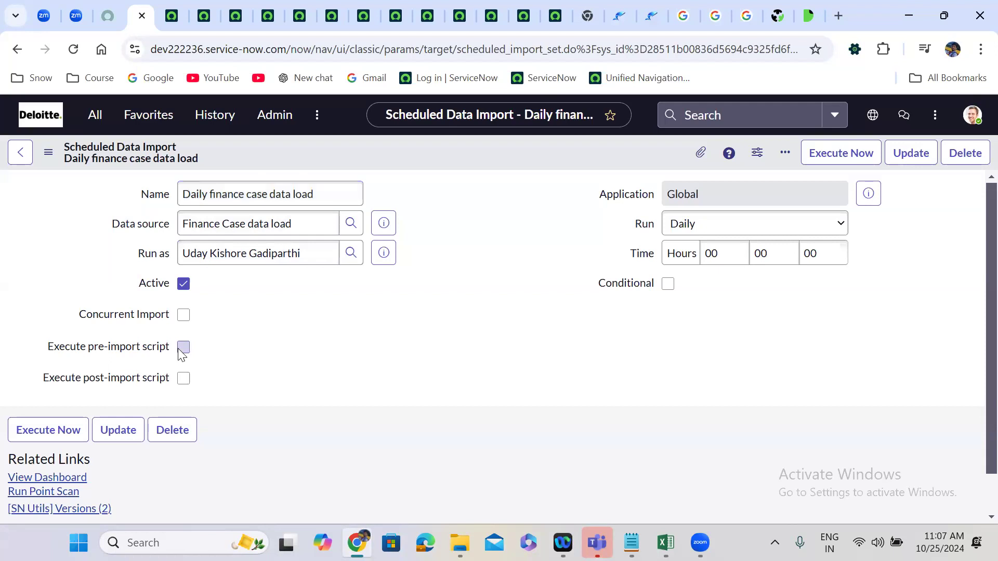
left_click(183, 378)
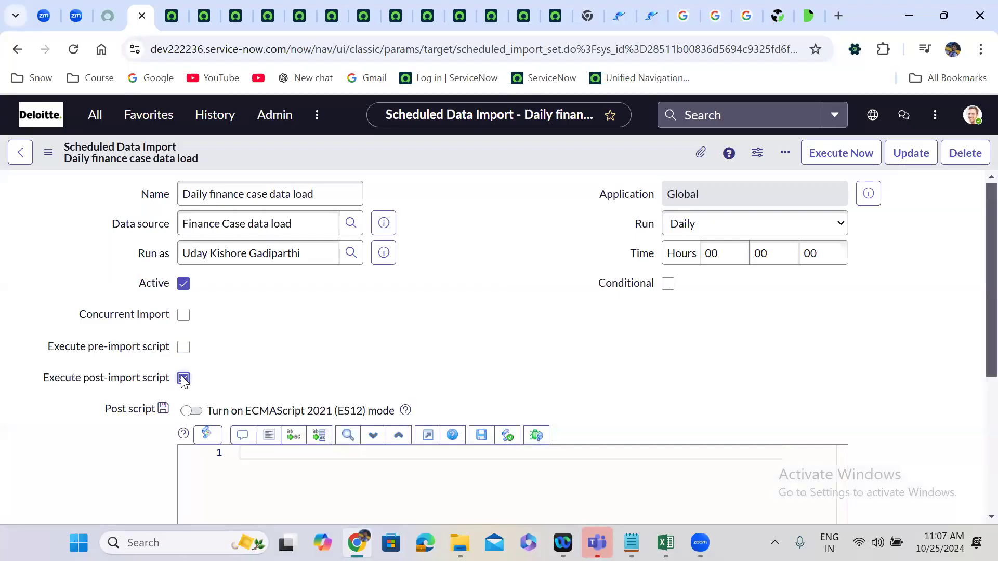
left_click(184, 378)
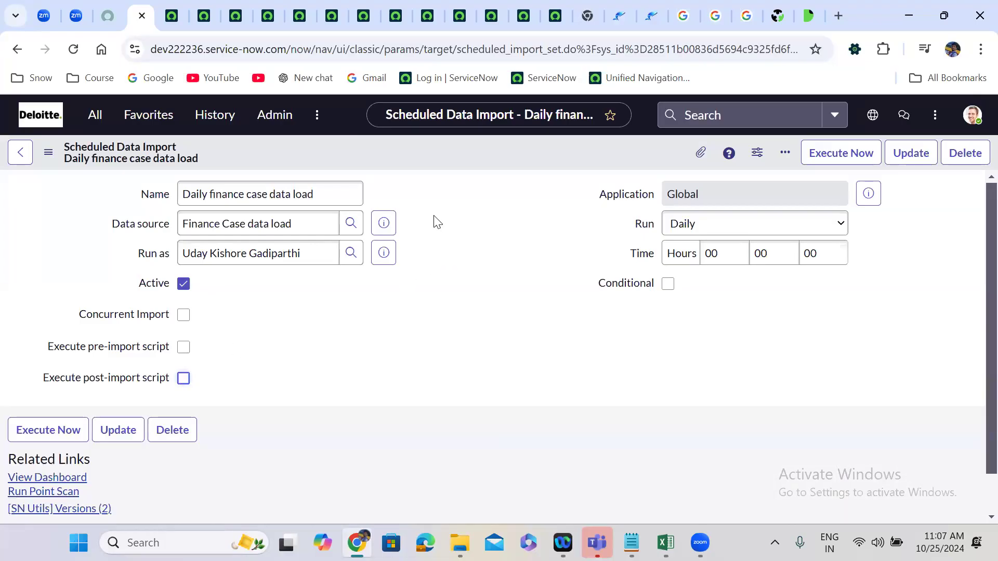